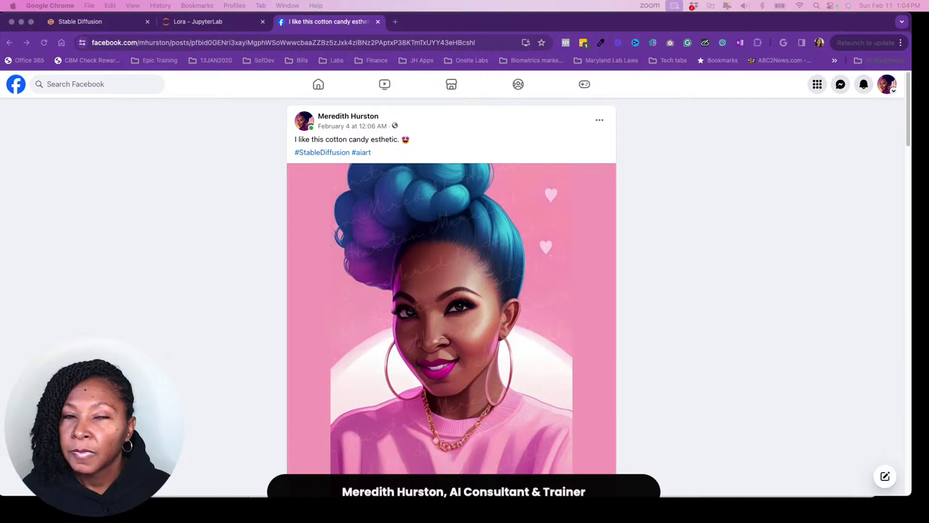
# Step: Switch to Stable Diffusion, send the PNG image's parameters to txt2img and show the generation settings
pyautogui.click(95, 23)
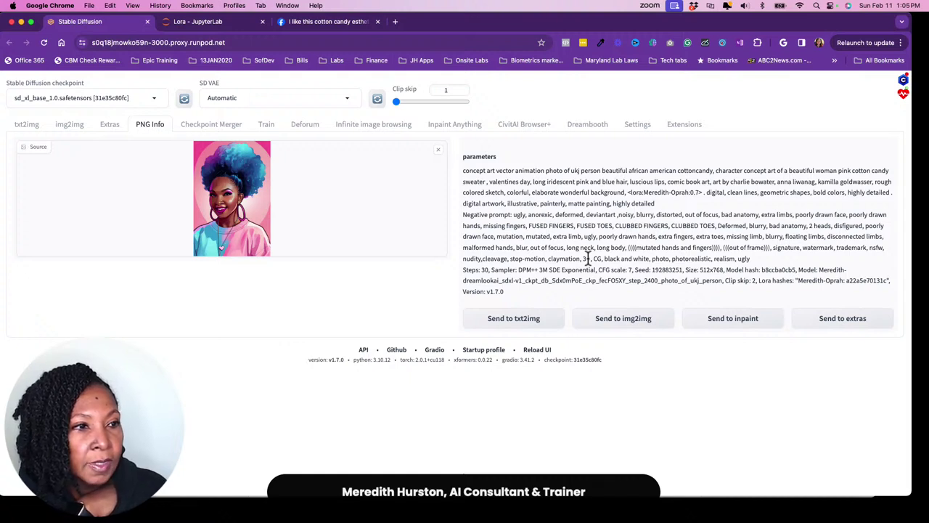
pyautogui.click(517, 324)
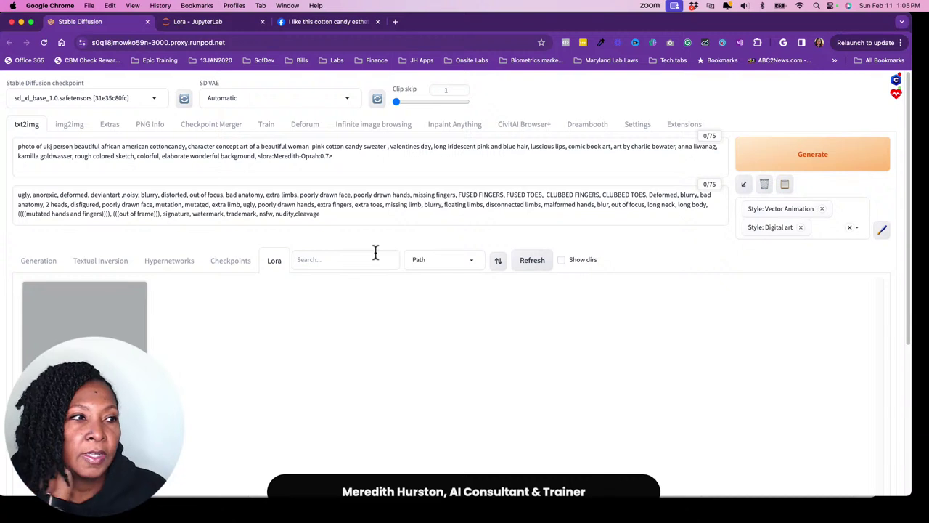
pyautogui.click(34, 263)
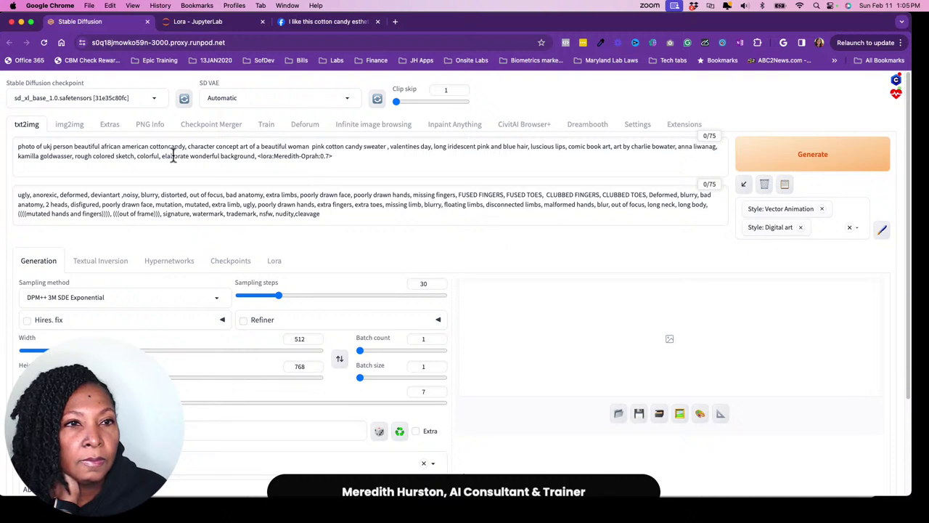
# Step: Remove "photo of ukj person" from the start of the positive prompt
pyautogui.click(26, 148)
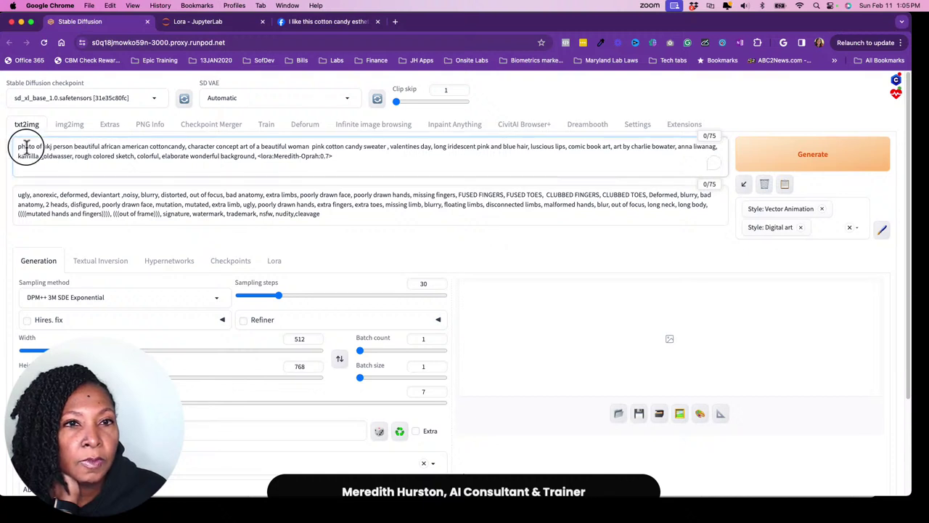
pyautogui.click(73, 147)
pyautogui.moveTo(72, 148); pyautogui.dragTo(17, 145)
pyautogui.press('BackSpace')
pyautogui.press('Delete')
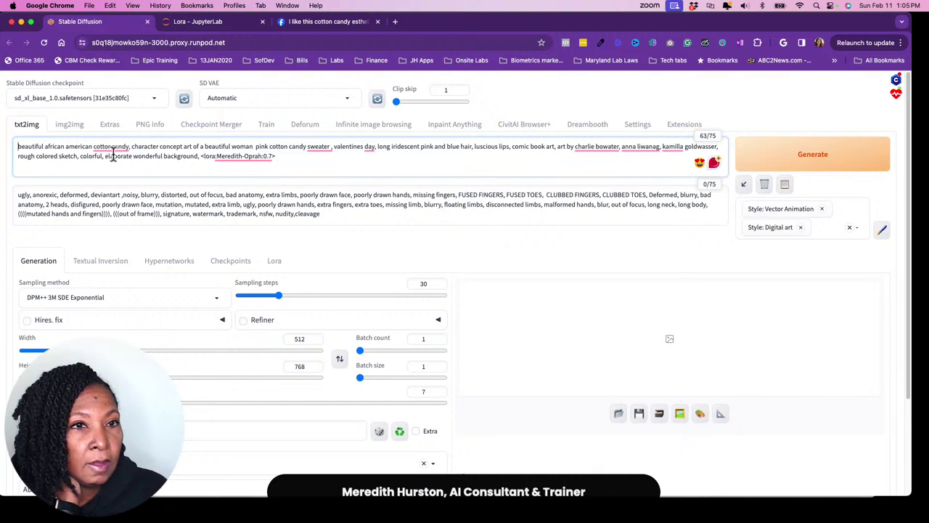
# Step: Replace "sweater" with "hoodie" after "pink cotton candy" in the positive prompt
pyautogui.moveTo(101, 145)
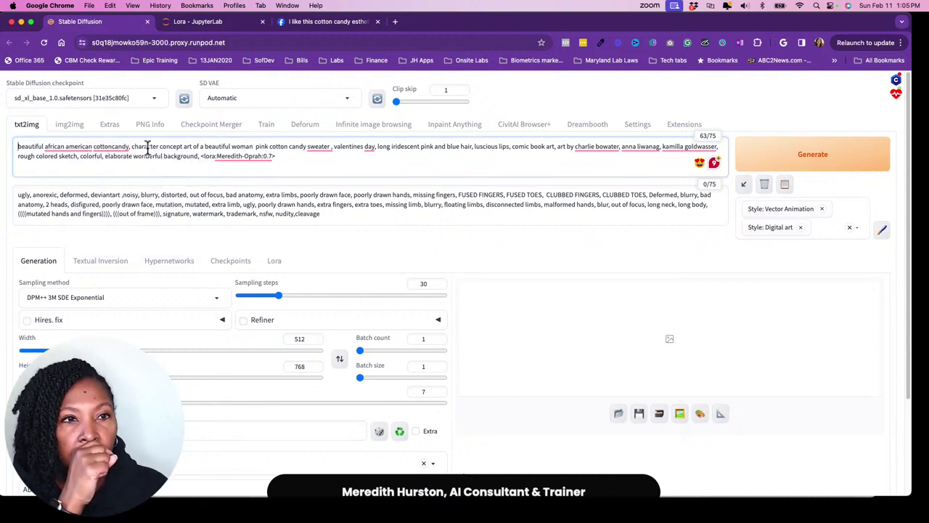
pyautogui.moveTo(261, 155)
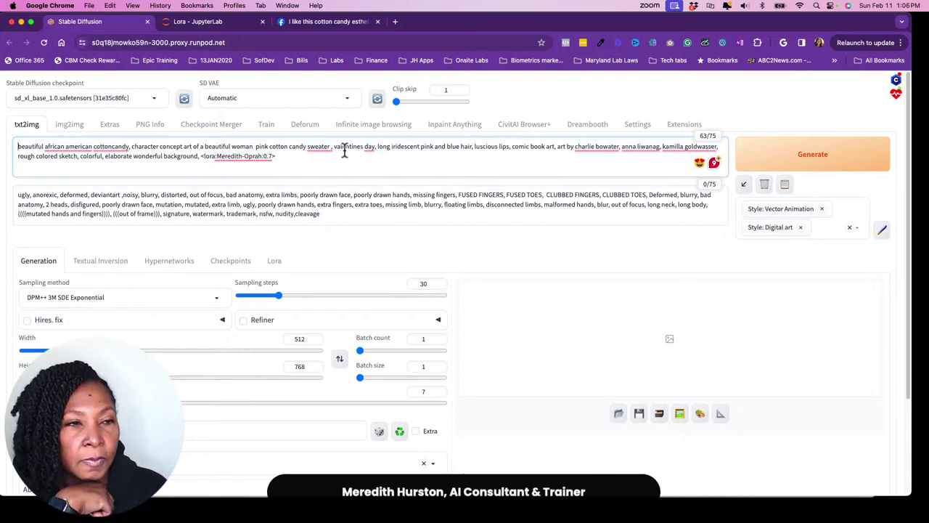
pyautogui.moveTo(328, 147)
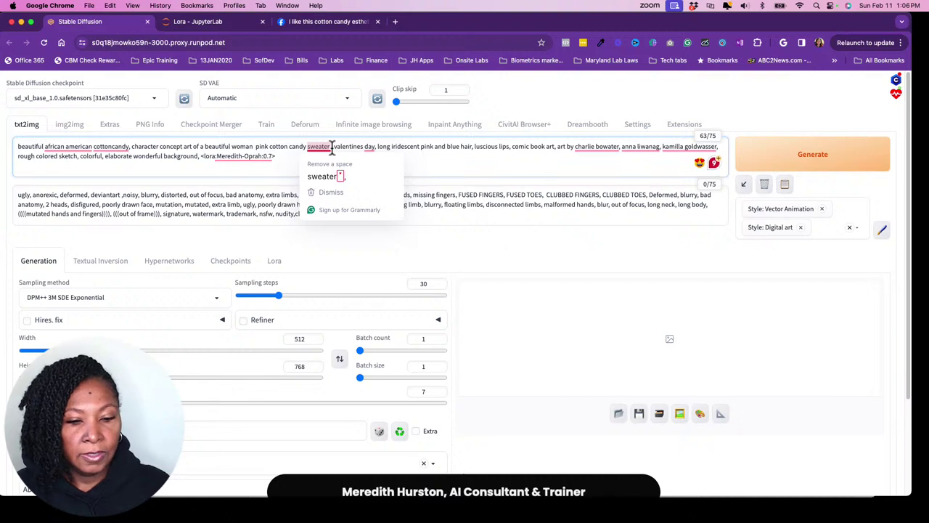
pyautogui.click(332, 147)
pyautogui.press('BackSpace')
pyautogui.press('BackSpace')
pyautogui.press('BackSpace')
pyautogui.press('BackSpace')
pyautogui.press('BackSpace')
pyautogui.press('BackSpace')
pyautogui.press('BackSpace')
pyautogui.write('hh')
pyautogui.press('BackSpace')
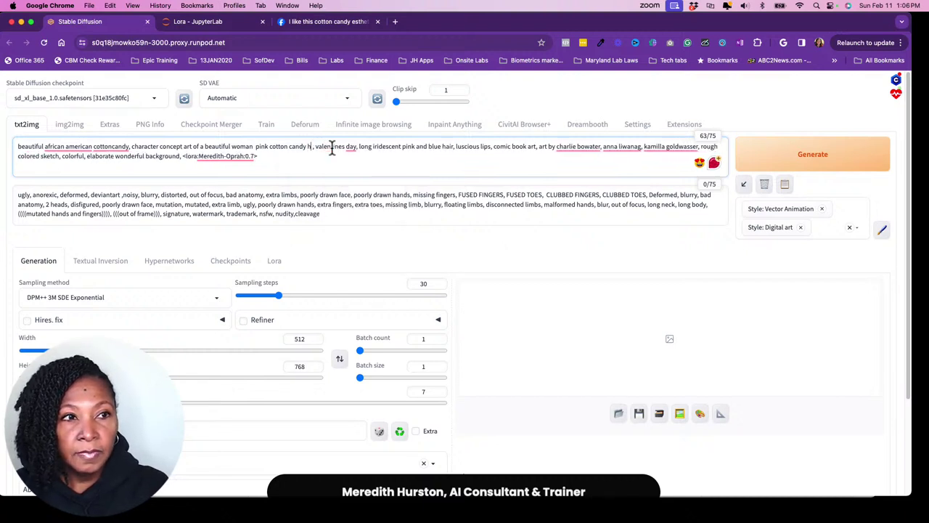
pyautogui.write('oodie')
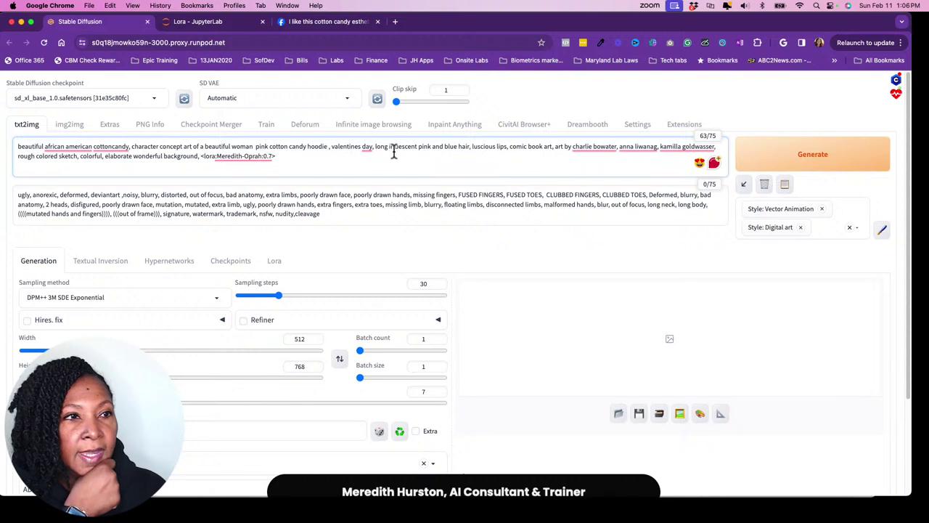
# Step: Change the second hair colour in the positive prompt to purple, so it reads "pink and purple hair"
pyautogui.click(459, 148)
pyautogui.press('BackSpace')
pyautogui.press('BackSpace')
pyautogui.press('BackSpace')
pyautogui.press('BackSpace')
pyautogui.write('pu')
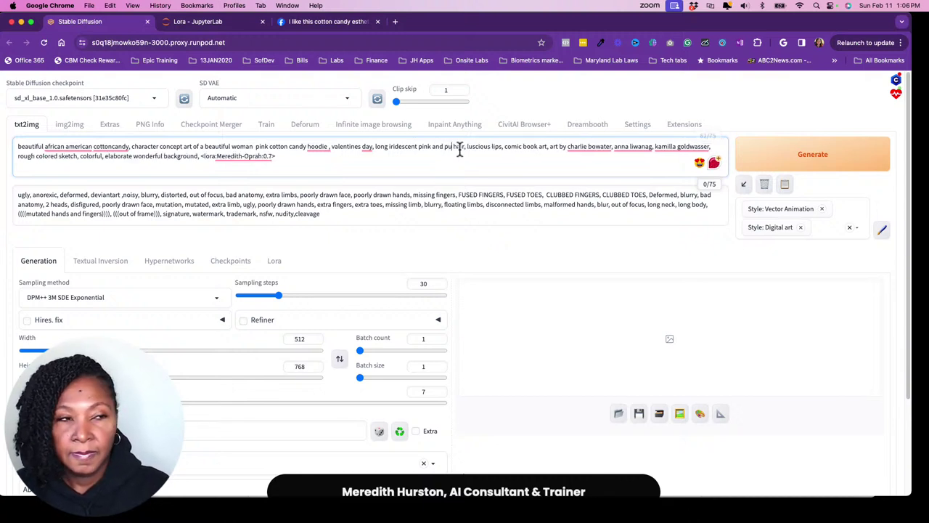
pyautogui.write('rple')
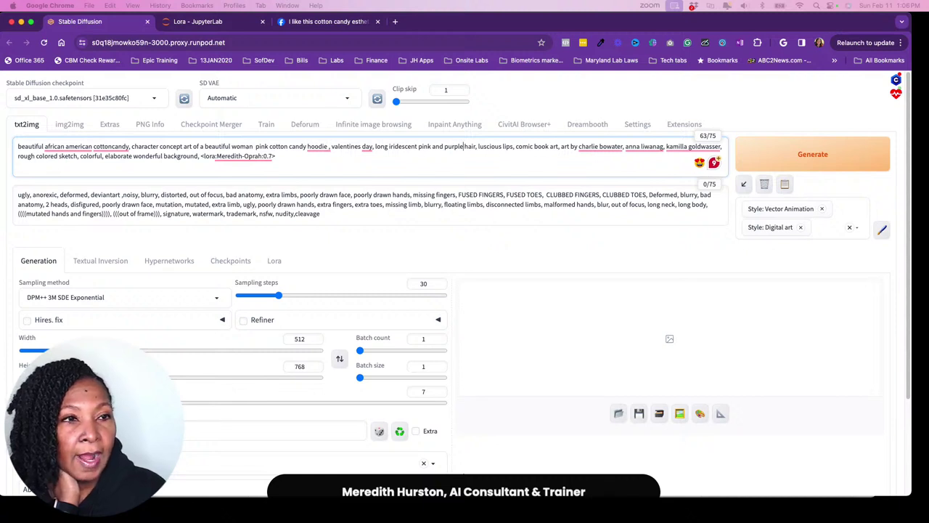
# Step: Set the LoRA weight at the end of the positive prompt to 1
pyautogui.moveTo(271, 160)
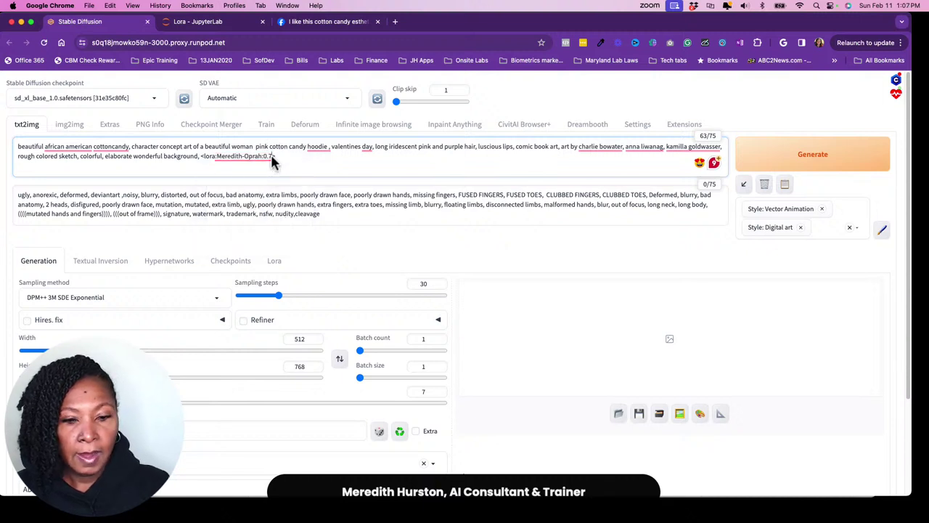
pyautogui.press('BackSpace')
pyautogui.press('BackSpace')
pyautogui.press('BackSpace')
pyautogui.write('1')
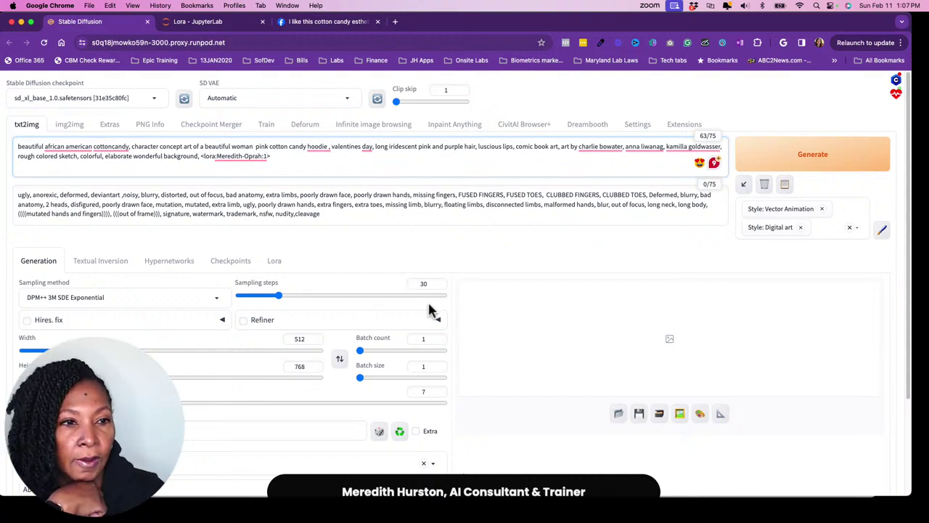
# Step: Set the batch size to 4 and generate the images
pyautogui.scroll(-1, 435, 312)
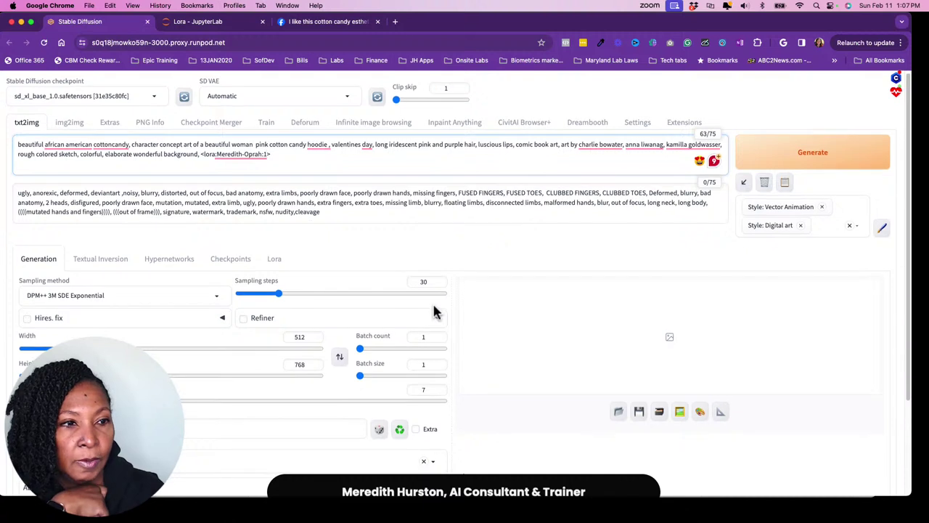
pyautogui.scroll(-1, 442, 369)
pyautogui.click(440, 362)
pyautogui.click(440, 362)
pyautogui.click(440, 362)
pyautogui.scroll(-2, 286, 368)
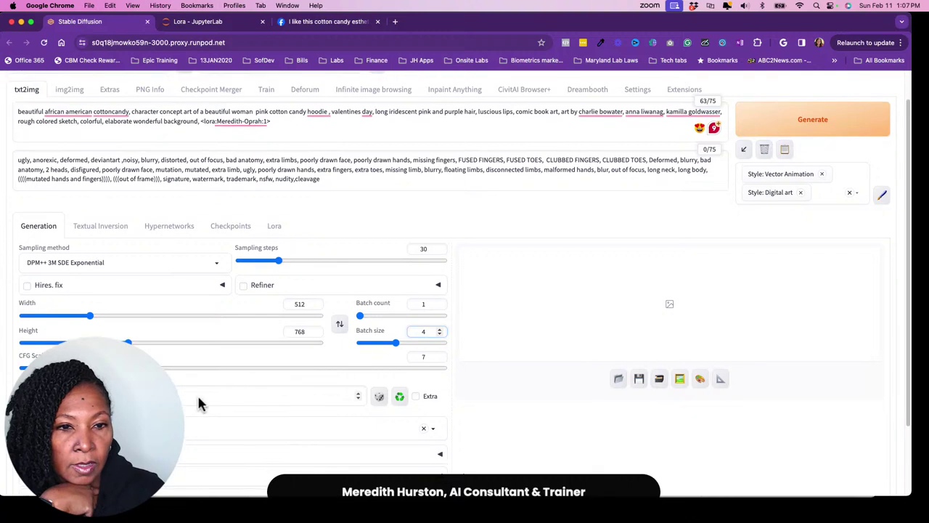
pyautogui.scroll(-5, 208, 398)
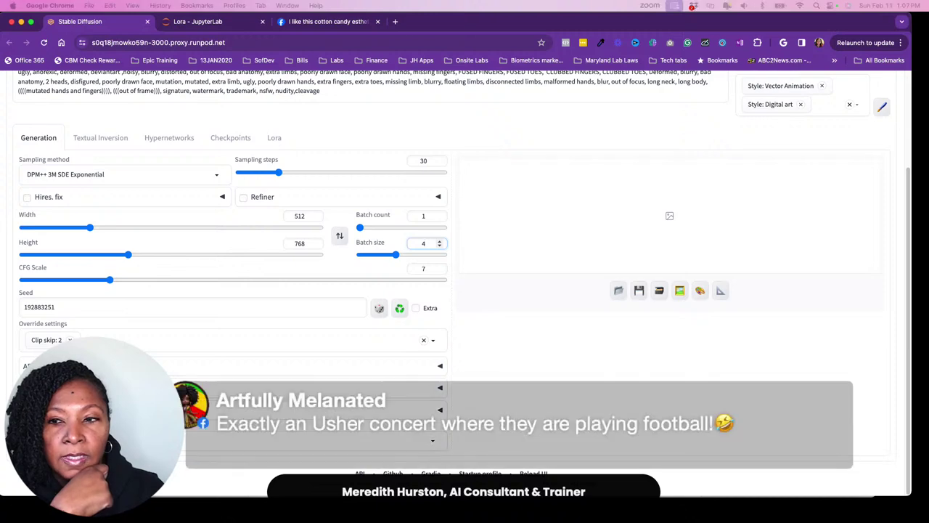
pyautogui.scroll(4, 426, 244)
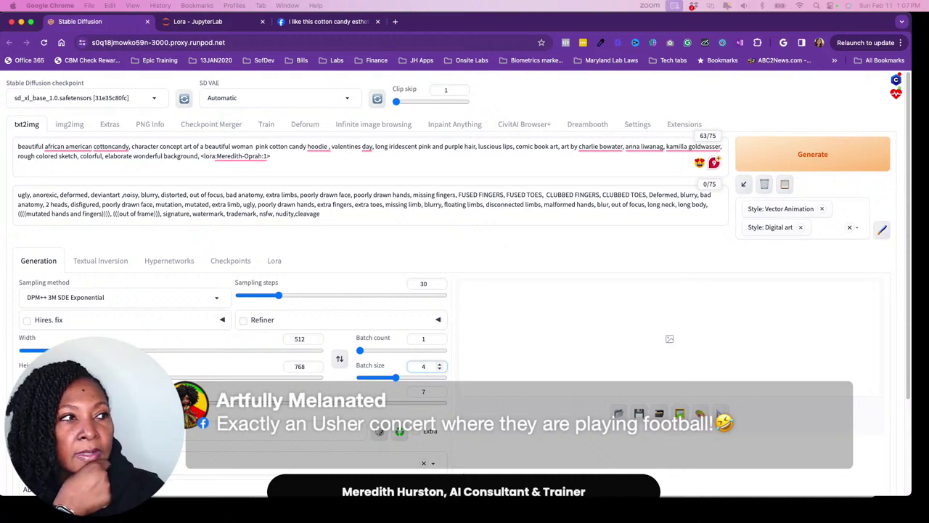
pyautogui.click(811, 161)
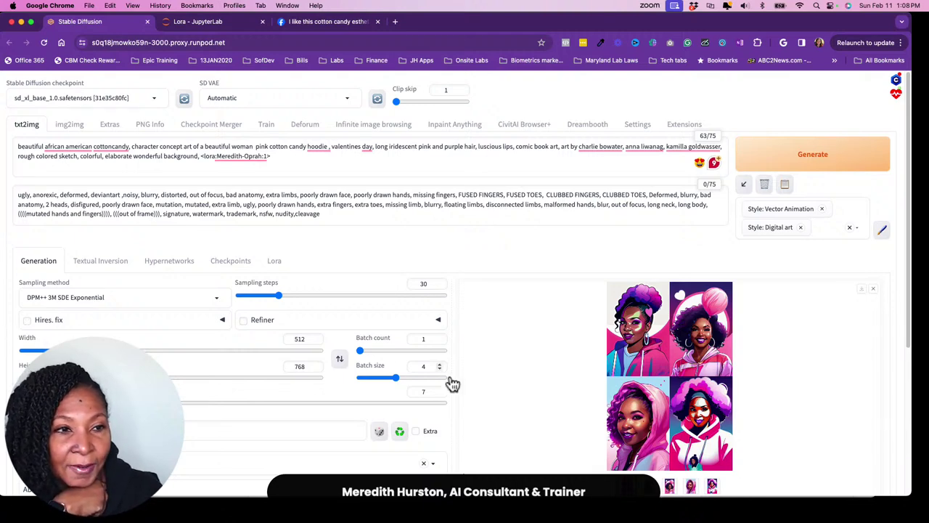
# Step: Check the generated image grid enlarged, and split "cottoncandy" into "cotton candy" in the positive prompt
pyautogui.click(675, 407)
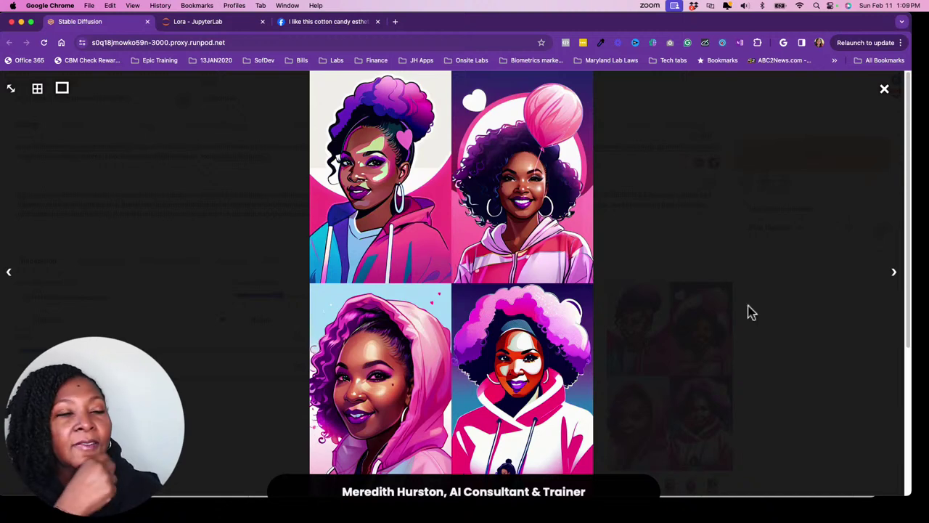
pyautogui.click(884, 89)
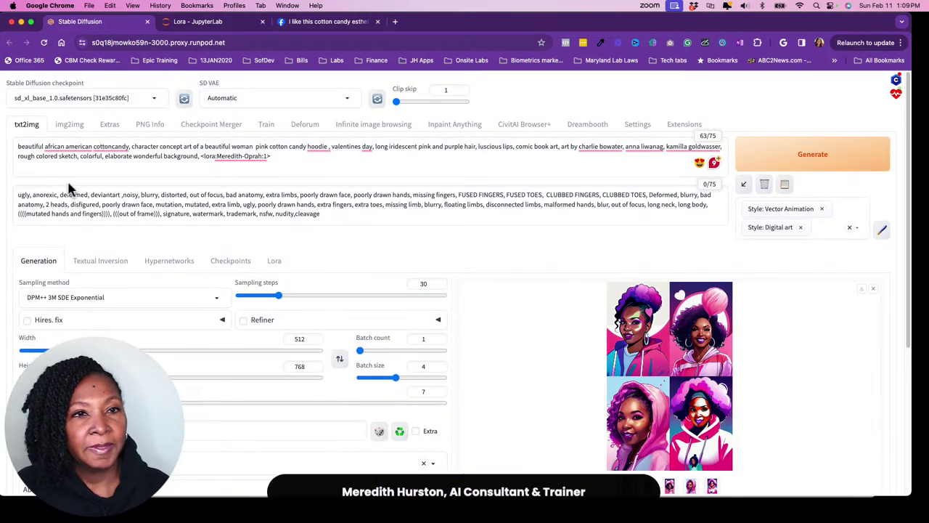
pyautogui.click(112, 146)
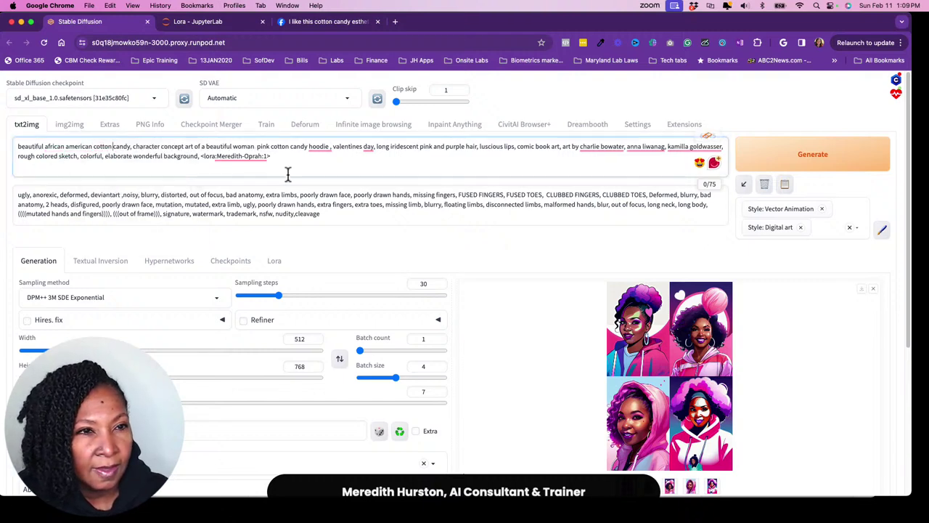
# Step: Review the source image's parameters in PNG Info and compare them with the enlarged grid of generated images
pyautogui.click(149, 124)
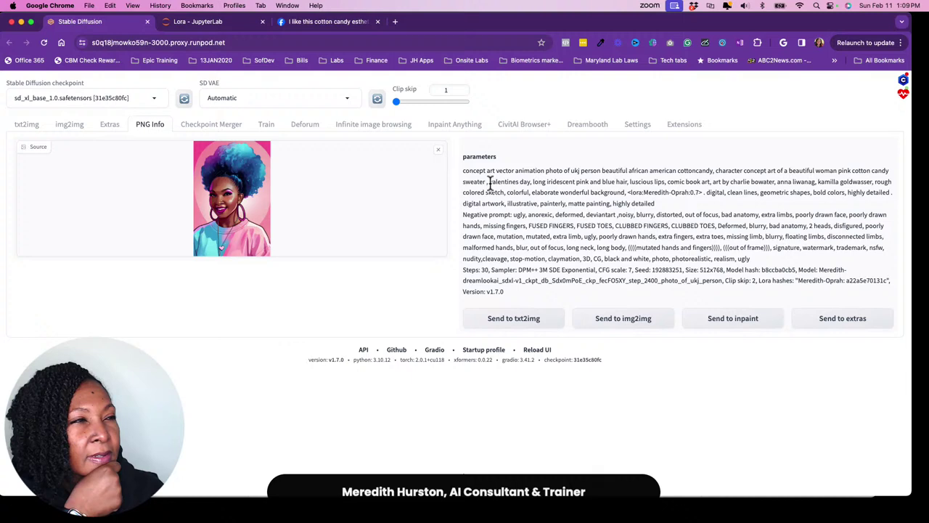
pyautogui.click(25, 127)
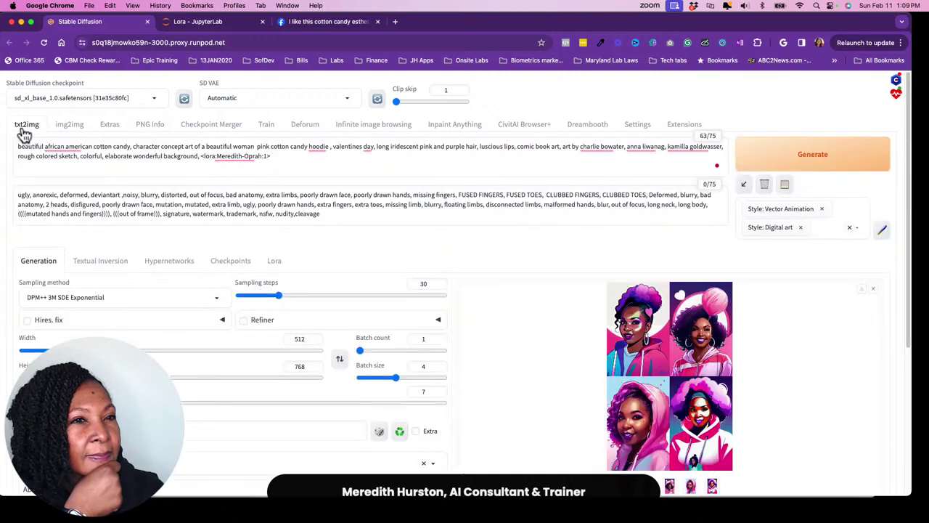
pyautogui.click(684, 386)
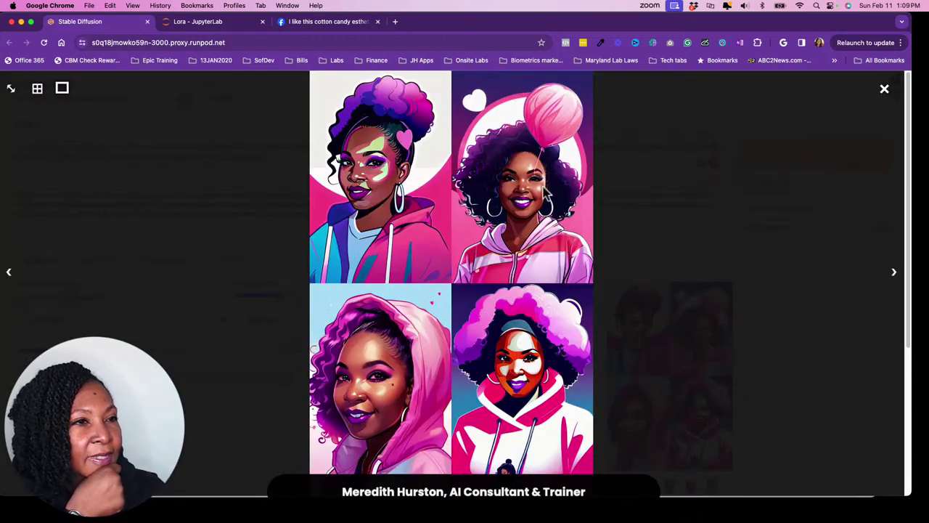
pyautogui.click(884, 88)
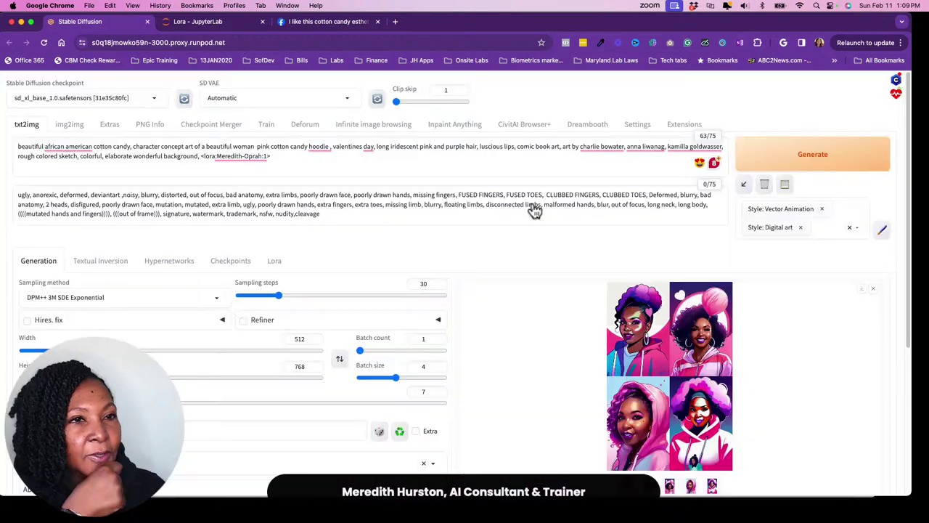
# Step: Set the LoRA weight in the positive prompt to 1.3 and generate a new batch of images
pyautogui.click(267, 155)
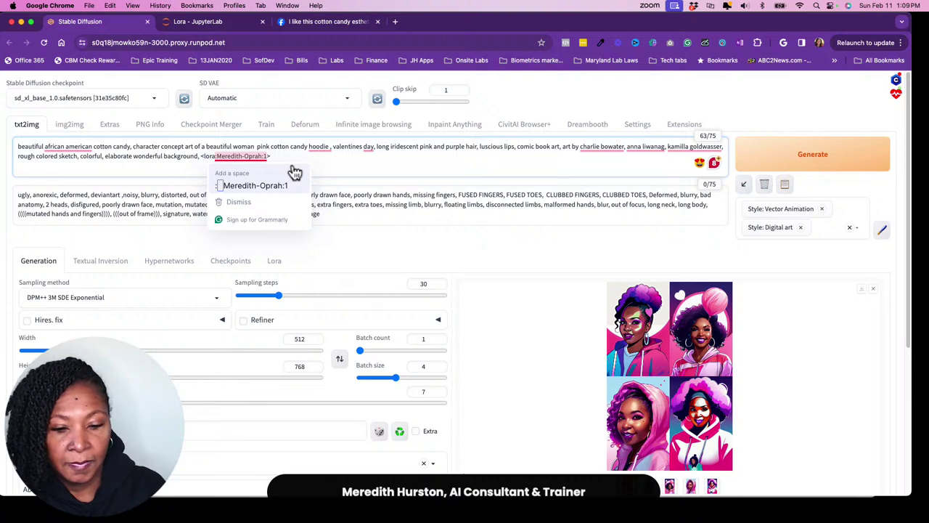
pyautogui.write('.3')
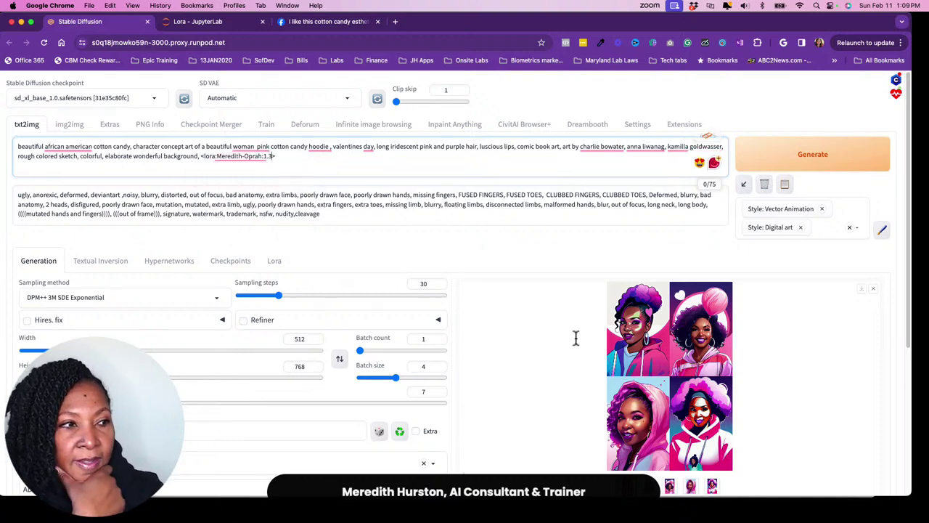
pyautogui.click(662, 391)
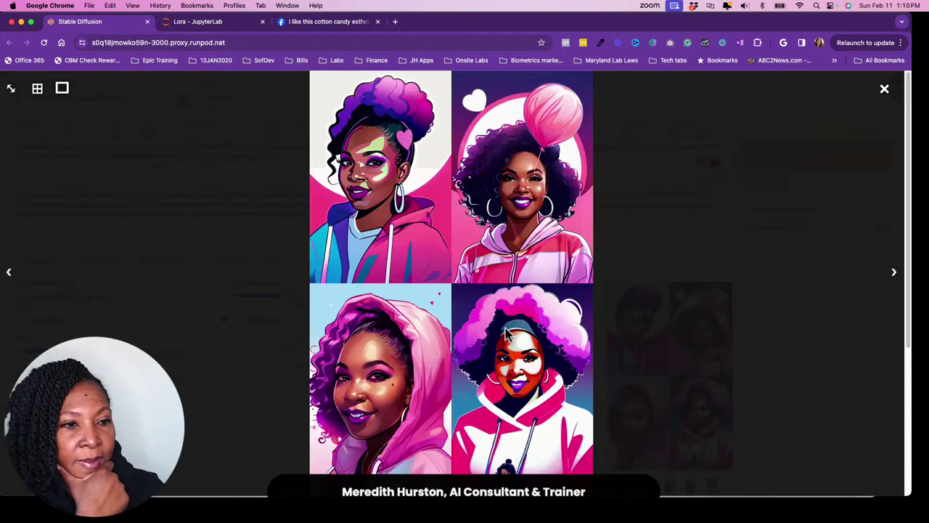
pyautogui.click(884, 89)
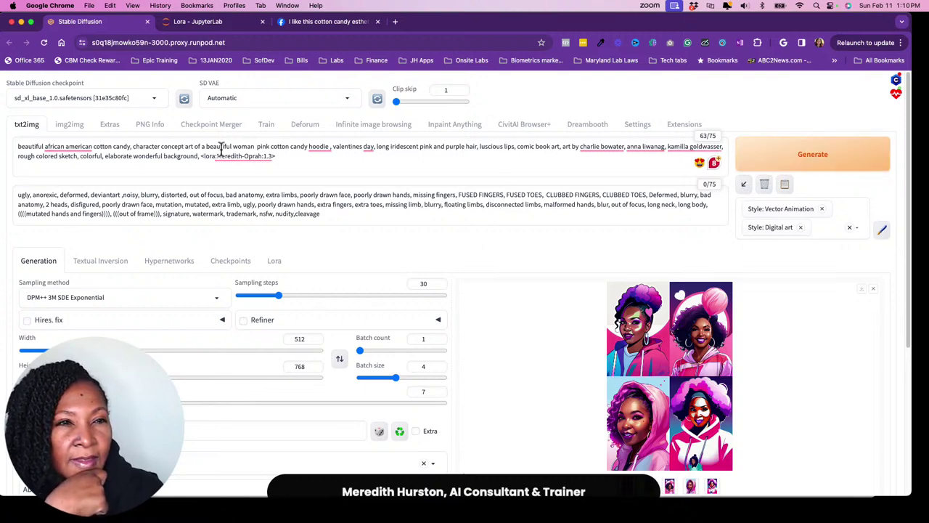
pyautogui.click(802, 156)
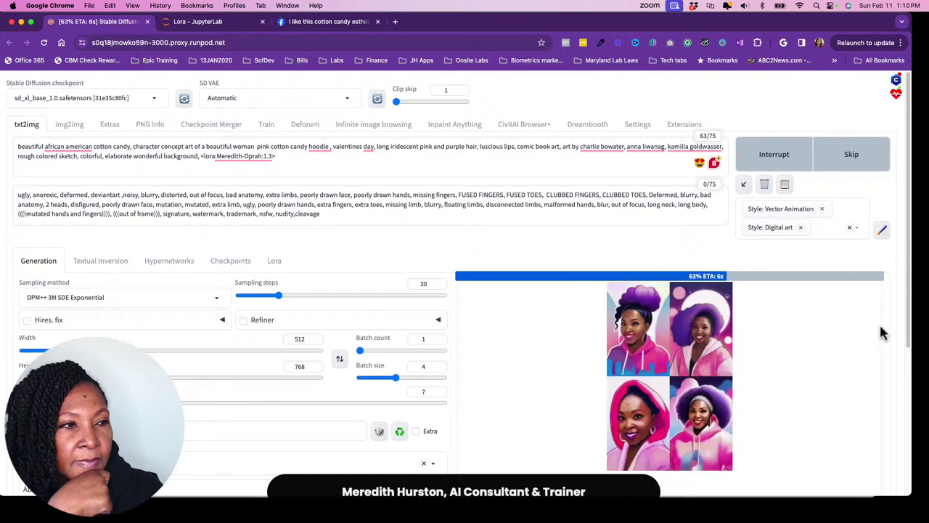
# Step: Add "in high bun" after "purple hair" in the positive prompt and inspect the new image grid enlarged
pyautogui.click(478, 147)
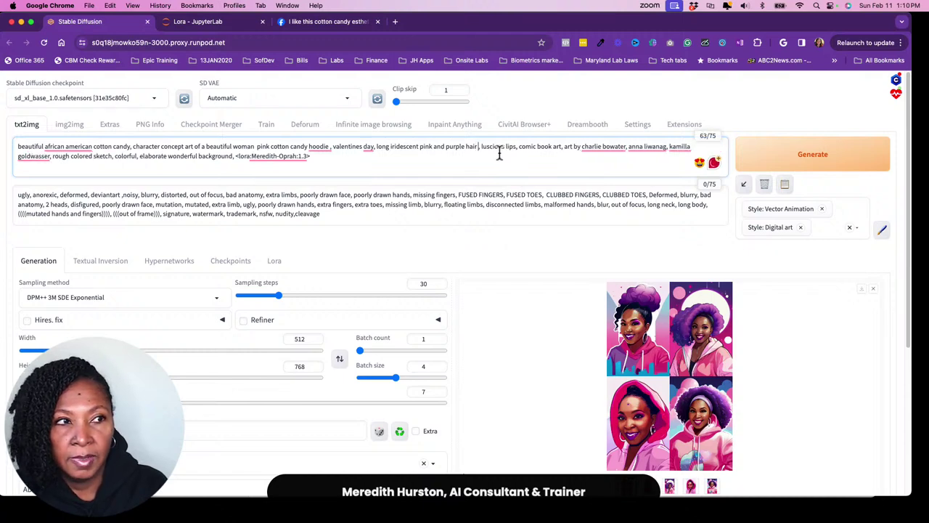
pyautogui.write('in high bun')
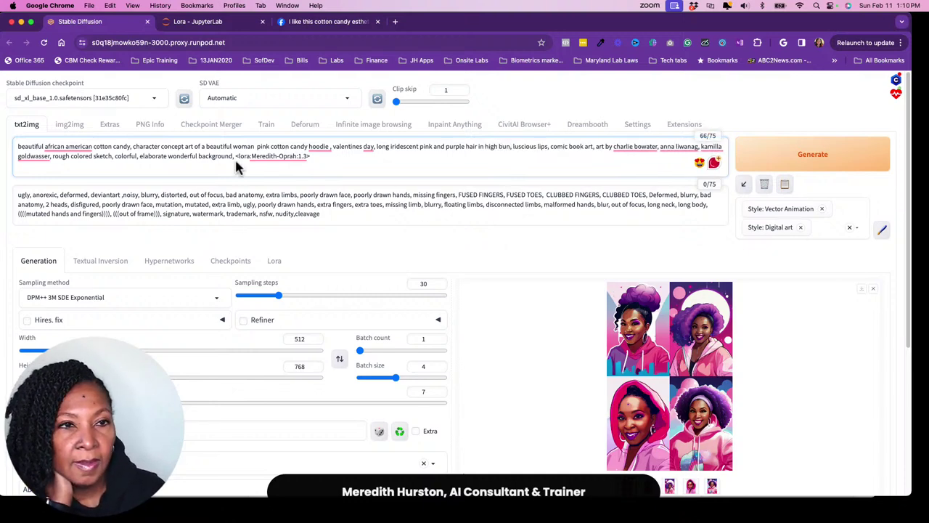
pyautogui.click(677, 385)
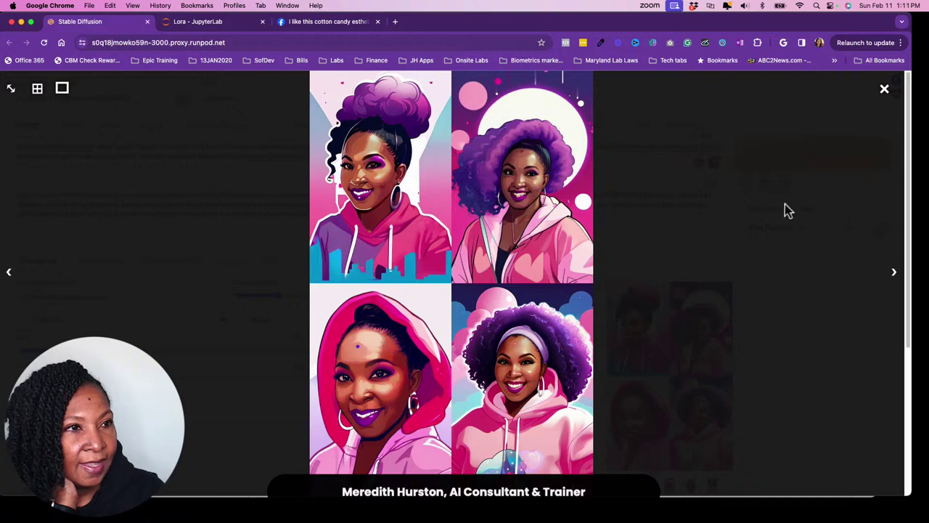
pyautogui.click(886, 92)
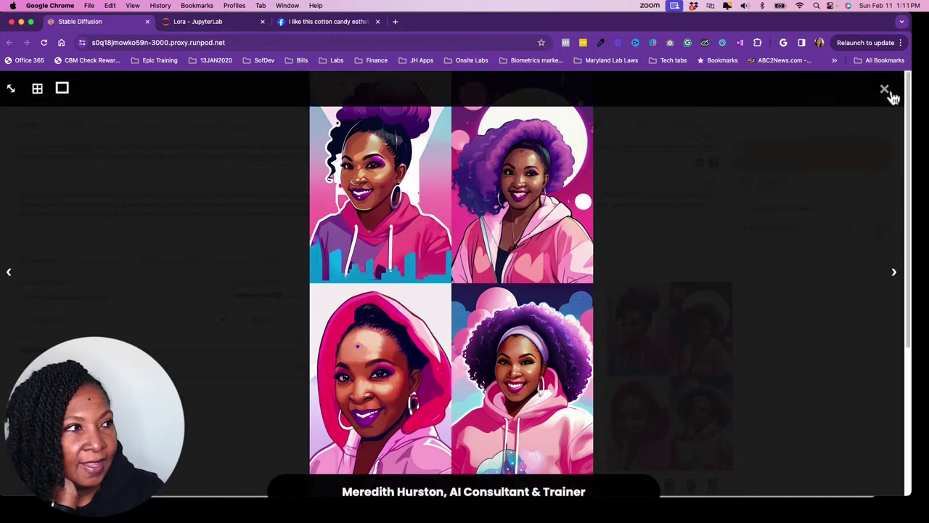
# Step: Generate another batch with the high-bun prompt and inspect the resulting image grid enlarged
pyautogui.click(885, 91)
pyautogui.scroll(-1, 541, 250)
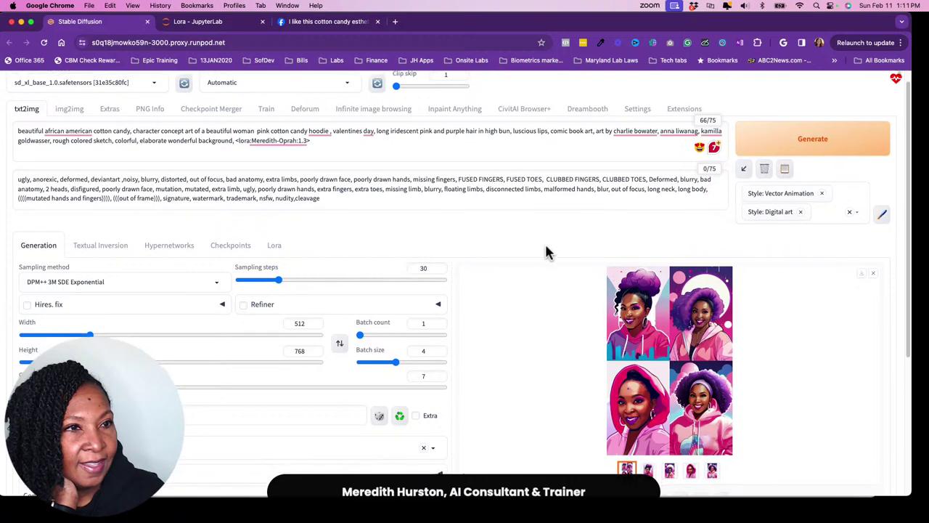
pyautogui.scroll(-1, 545, 250)
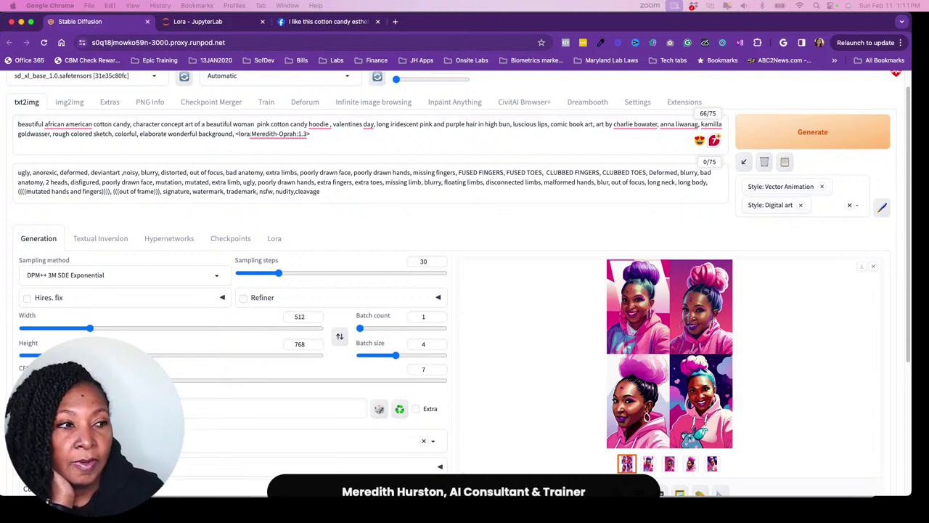
pyautogui.click(672, 376)
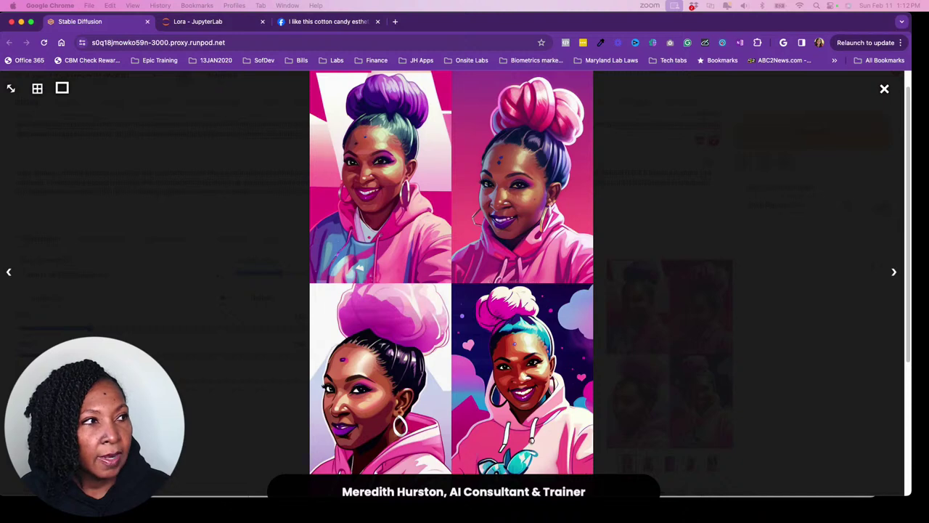
pyautogui.click(884, 88)
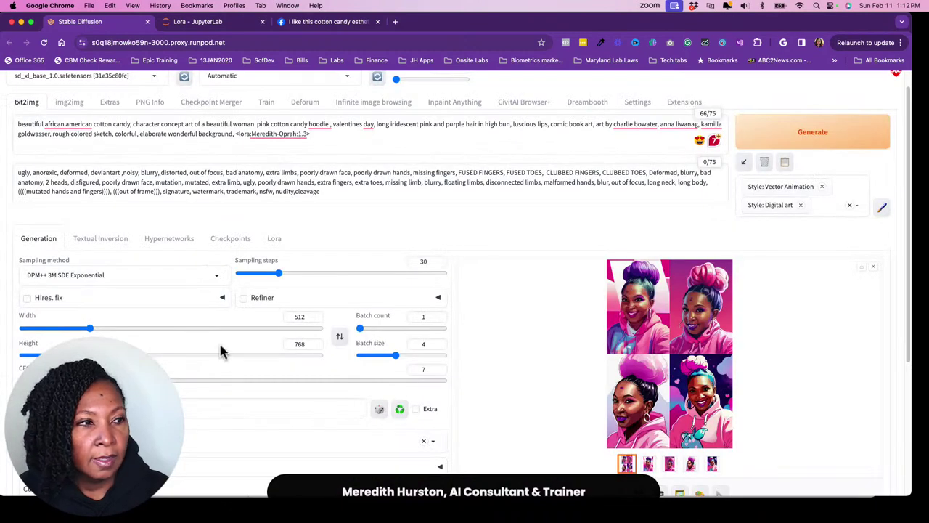
# Step: Change the seed, generate a new batch of images and inspect the grid enlarged
pyautogui.click(20, 408)
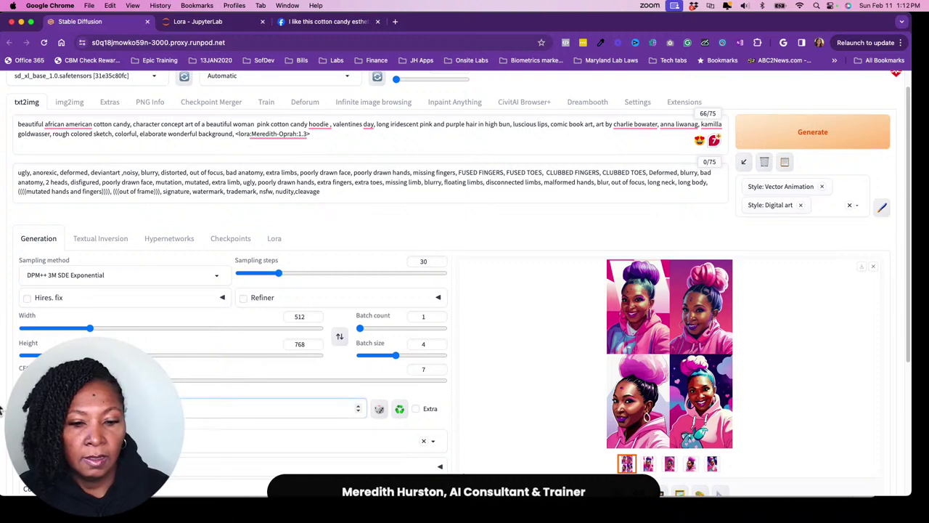
pyautogui.click(400, 409)
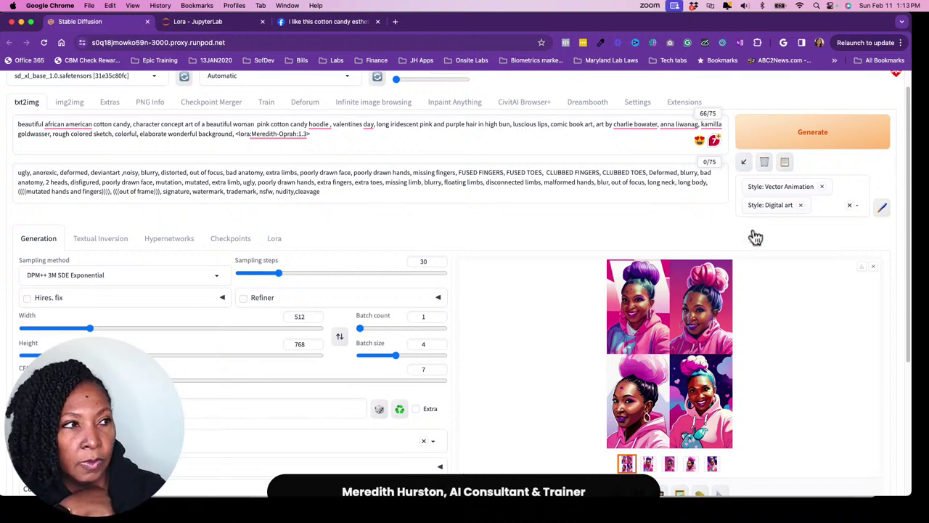
pyautogui.click(814, 135)
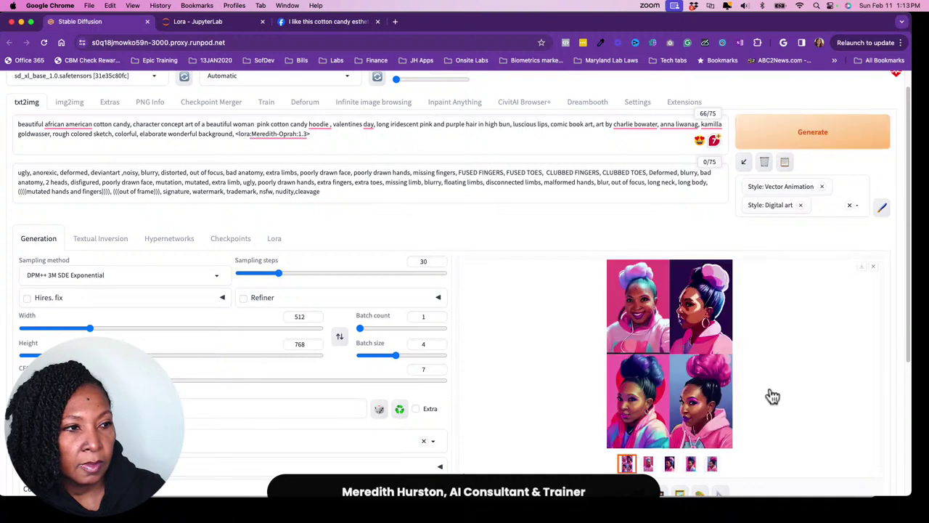
pyautogui.click(671, 391)
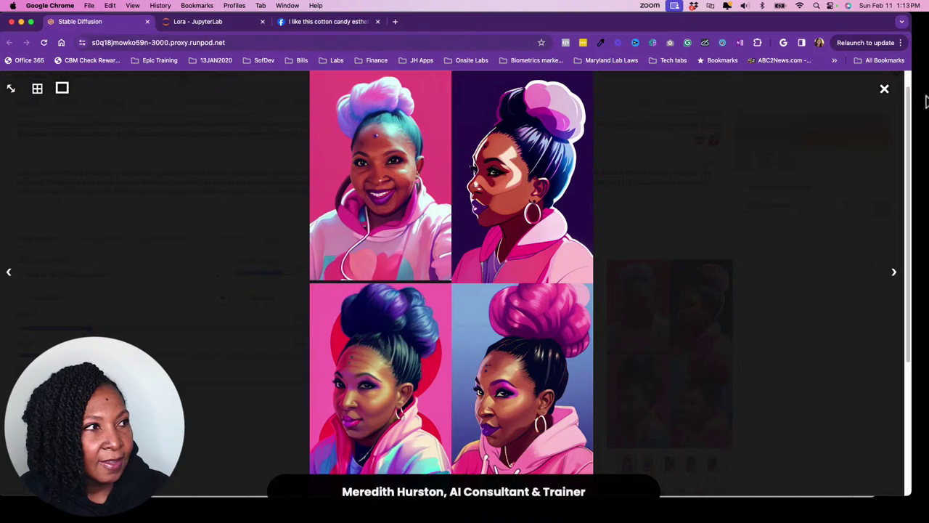
pyautogui.click(885, 91)
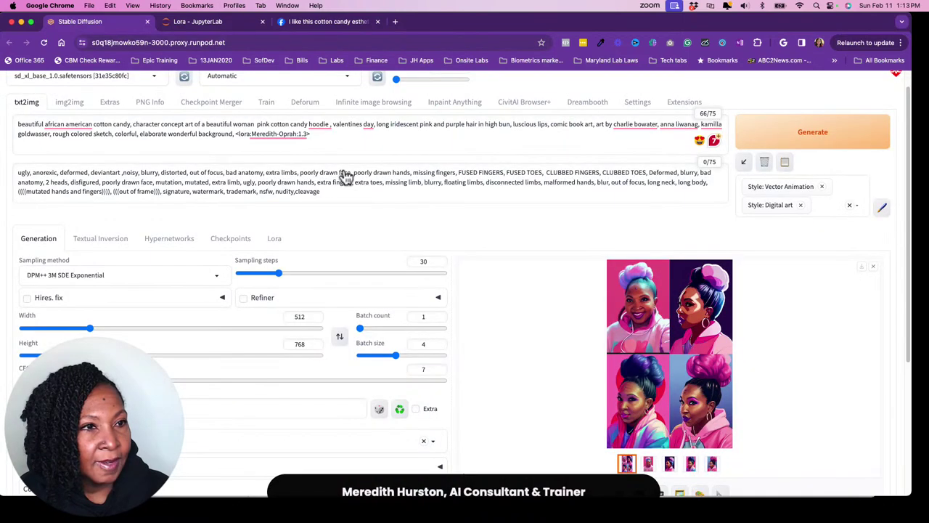
# Step: Insert "woman looking into the camera" after "beautiful african american" in the positive prompt
pyautogui.click(300, 135)
pyautogui.click(472, 144)
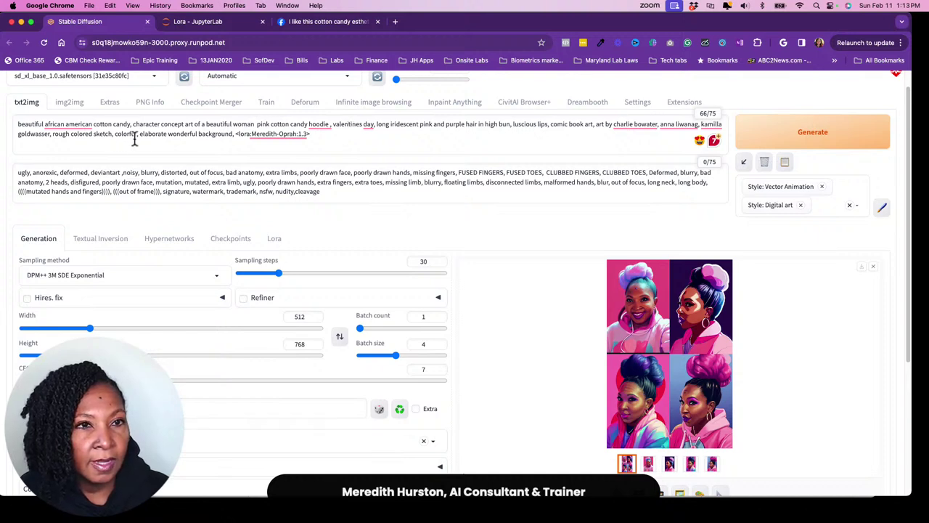
pyautogui.click(98, 125)
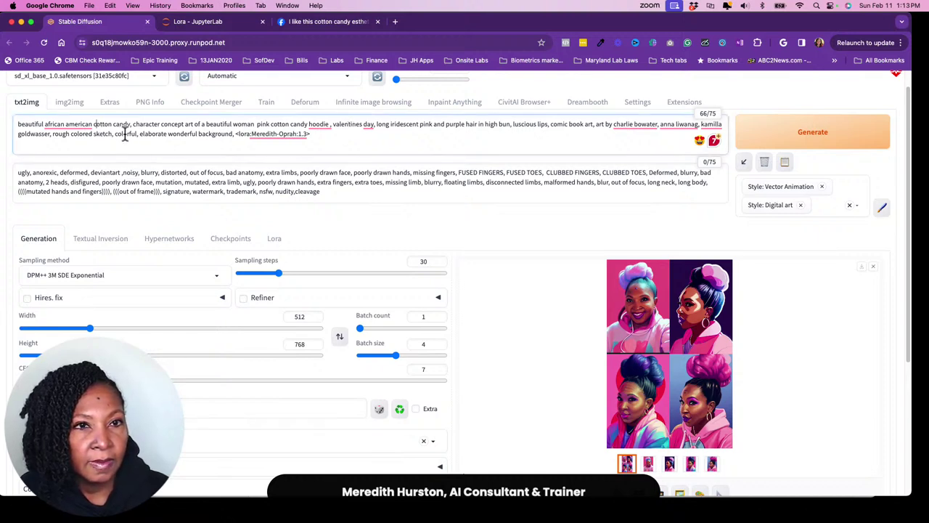
pyautogui.write('woman')
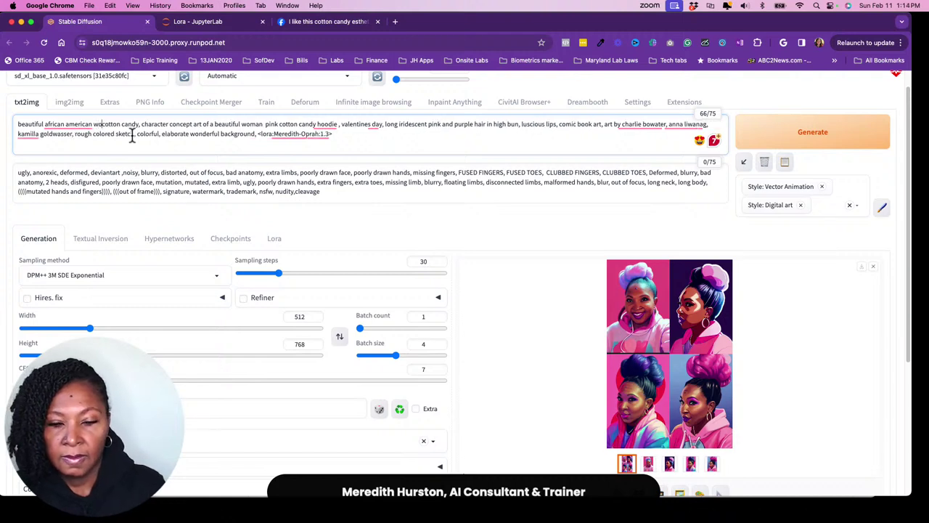
pyautogui.write(' looking in')
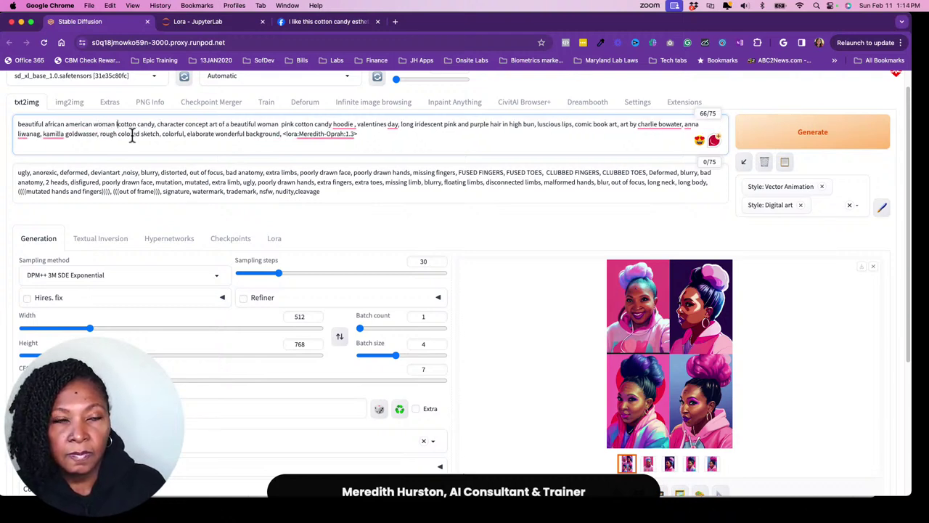
pyautogui.write('to the camera')
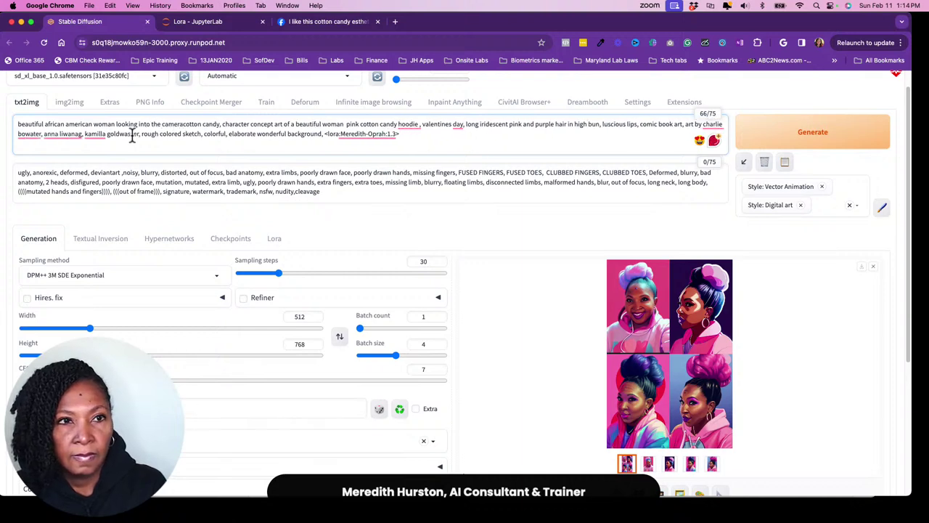
# Step: Add ", smiling" after "african american woman" and a comma after "camera" in the positive prompt
pyautogui.click(115, 125)
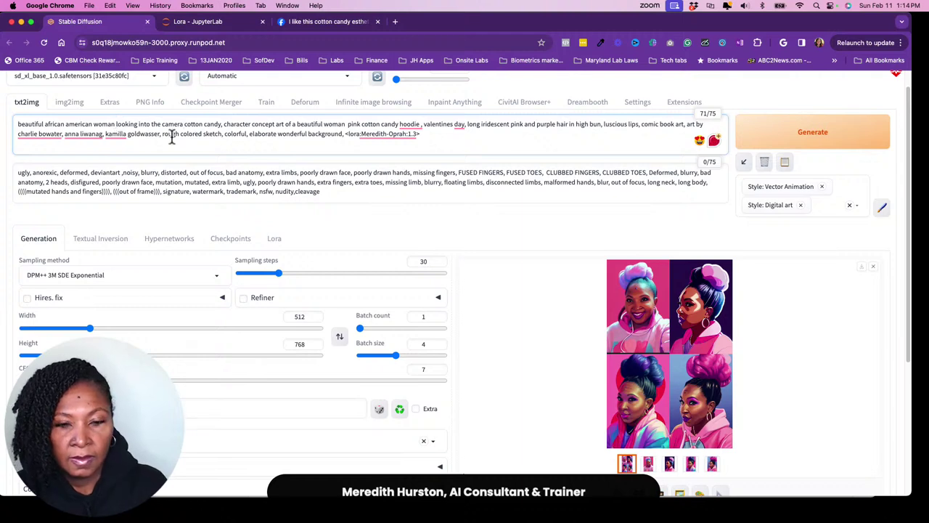
pyautogui.write(', smiling')
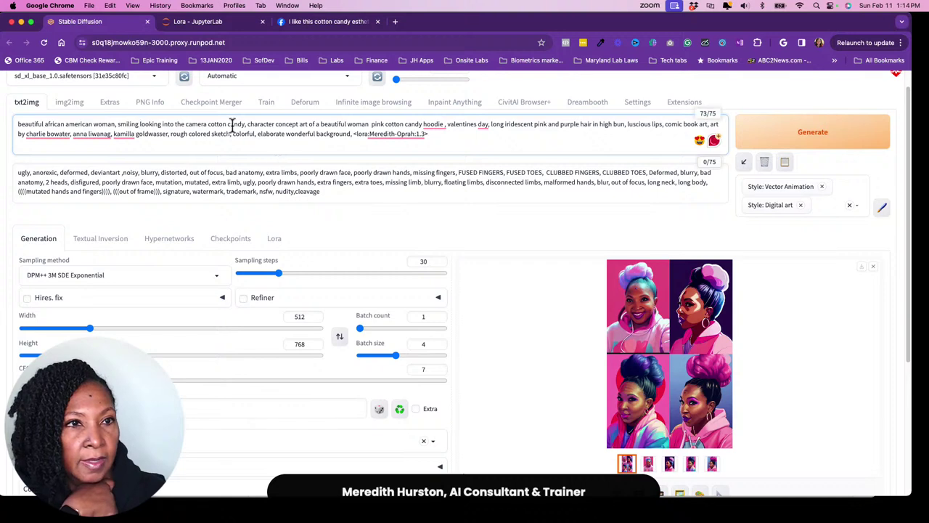
pyautogui.click(207, 125)
pyautogui.write(',')
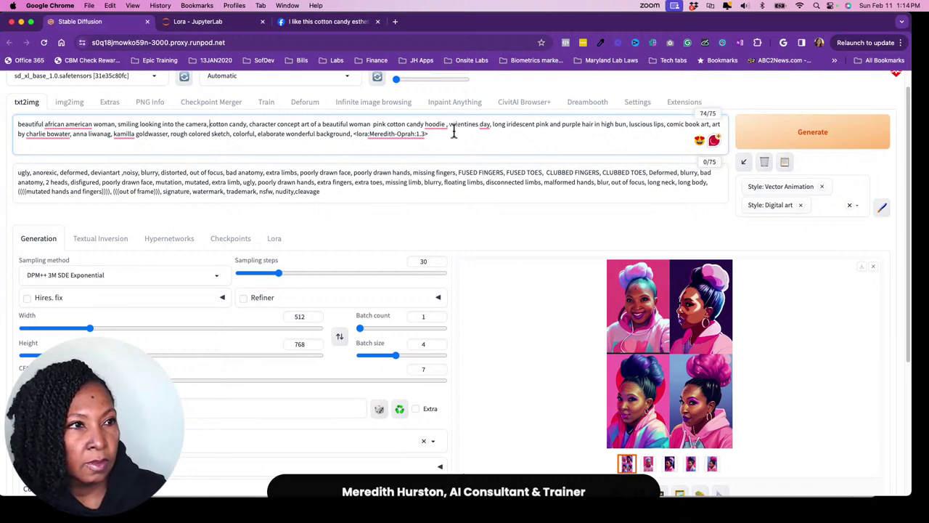
pyautogui.click(491, 125)
pyautogui.write(',')
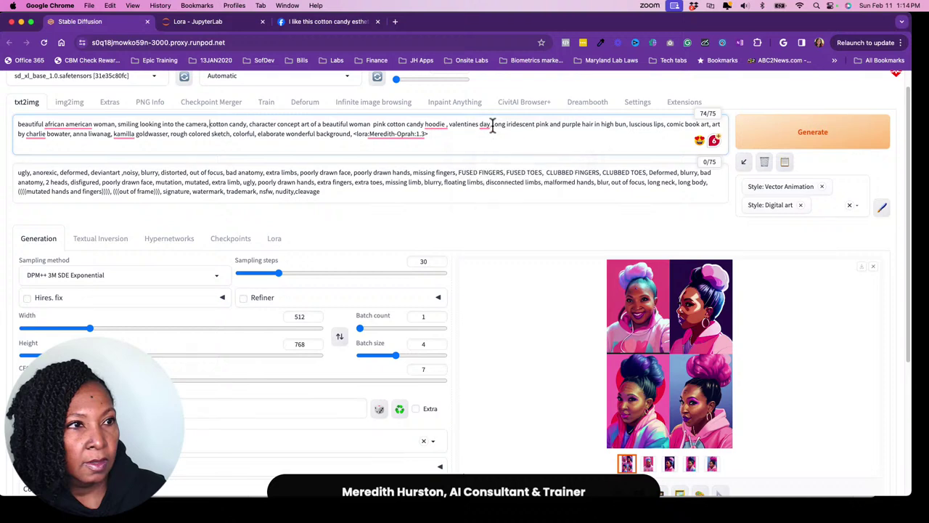
# Step: Replace "pink cotton candy hoodie" with "wearing a couture blouse" in the positive prompt
pyautogui.moveTo(445, 125)
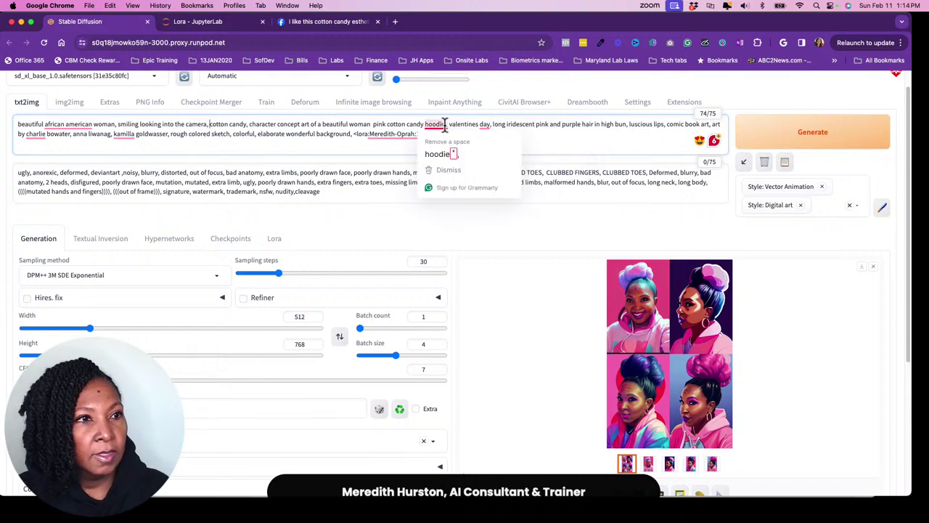
pyautogui.moveTo(445, 125); pyautogui.dragTo(374, 125)
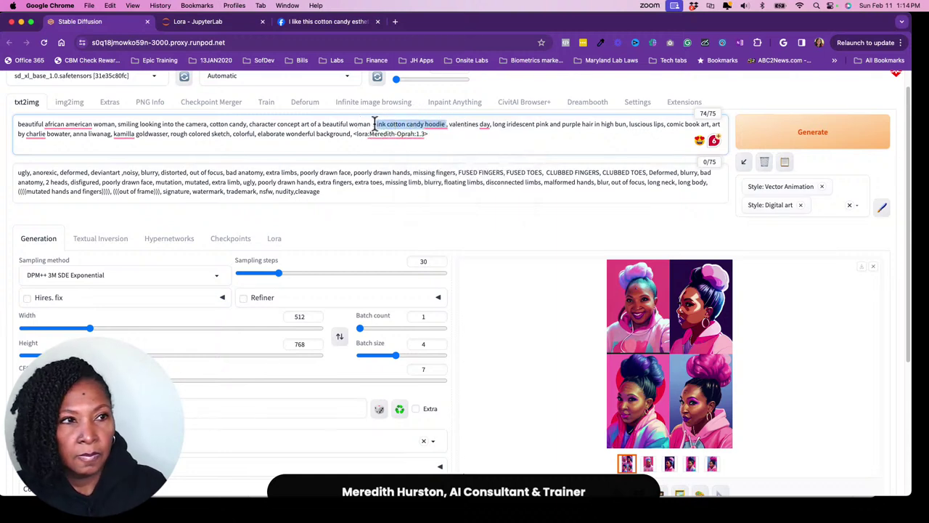
pyautogui.write('wear')
pyautogui.write('ing a')
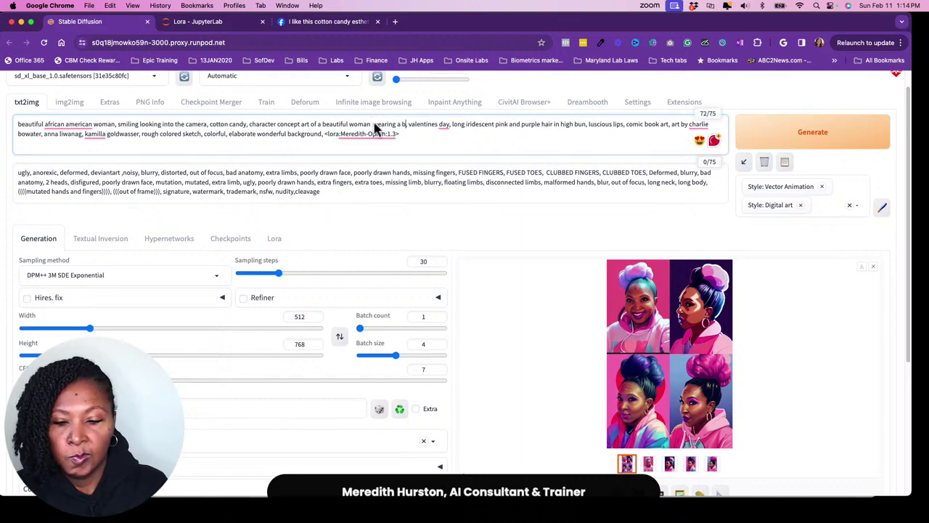
pyautogui.press('BackSpace')
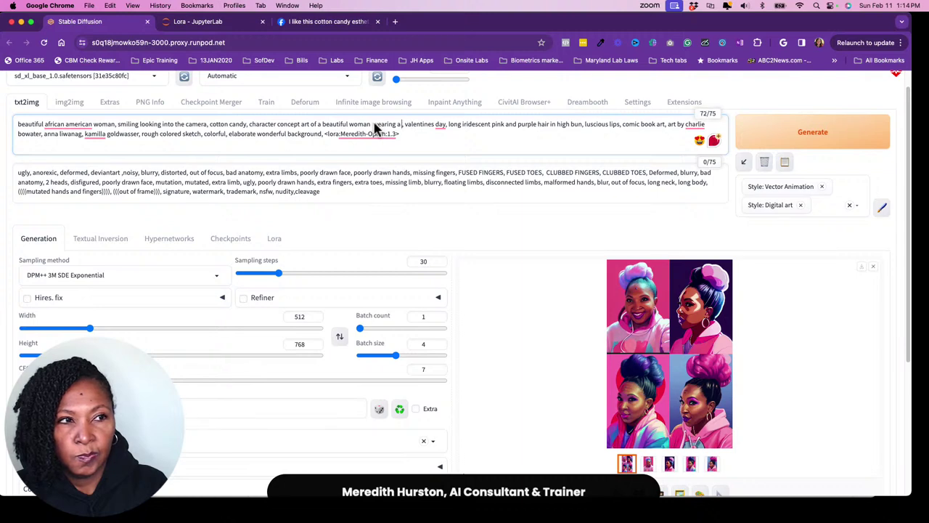
pyautogui.write('coat')
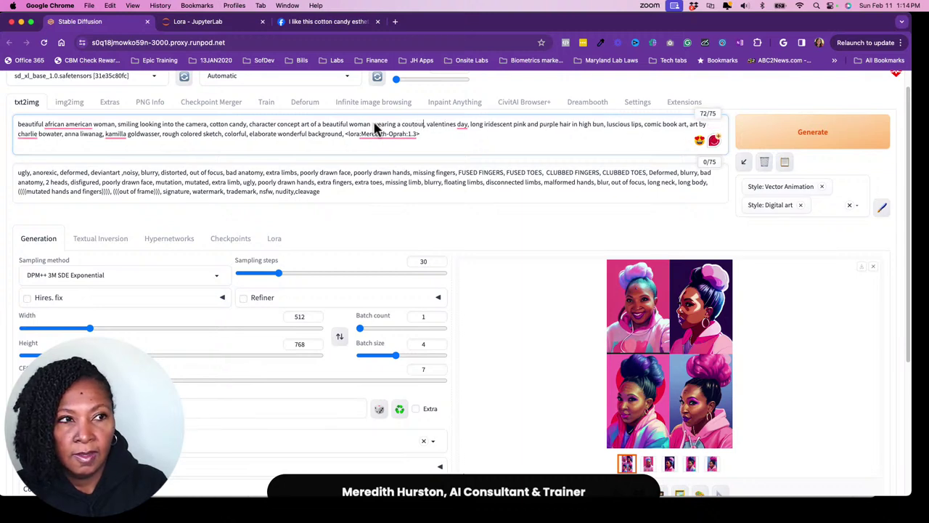
pyautogui.write('ure')
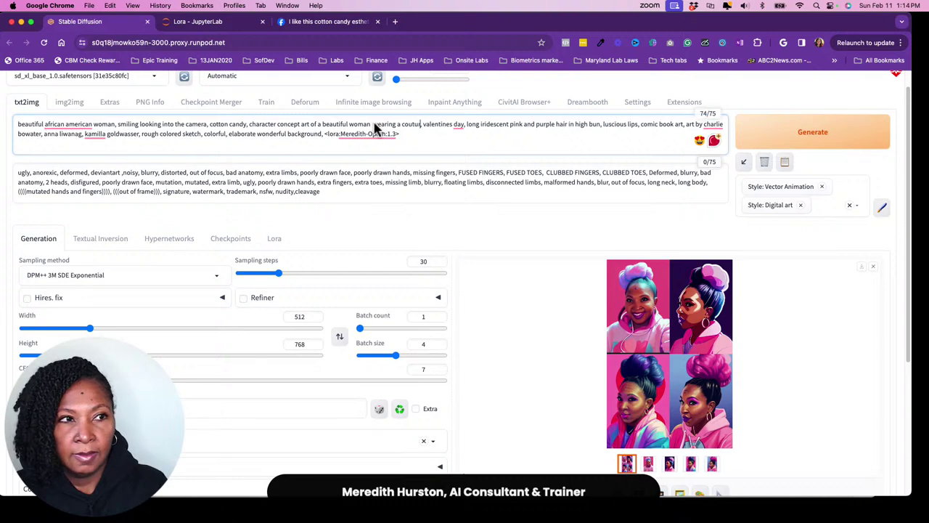
pyautogui.write(' bl')
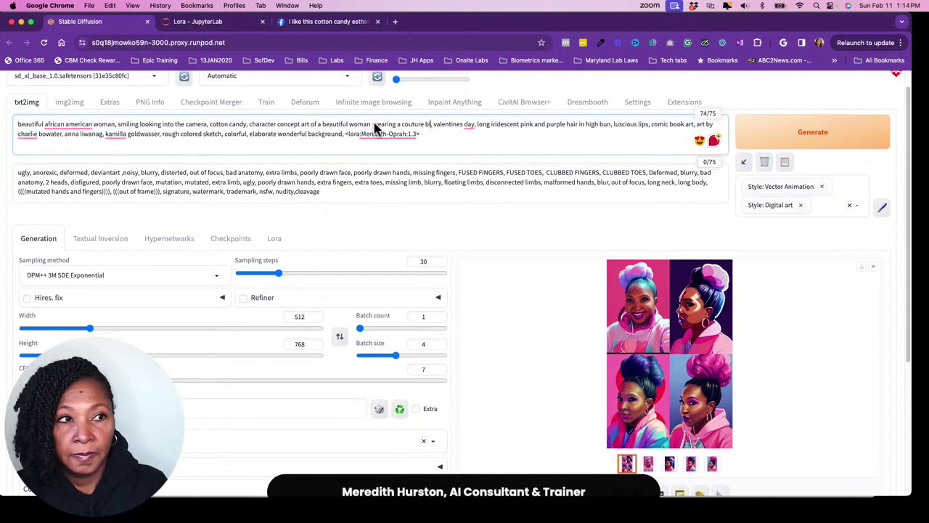
pyautogui.write('ouse')
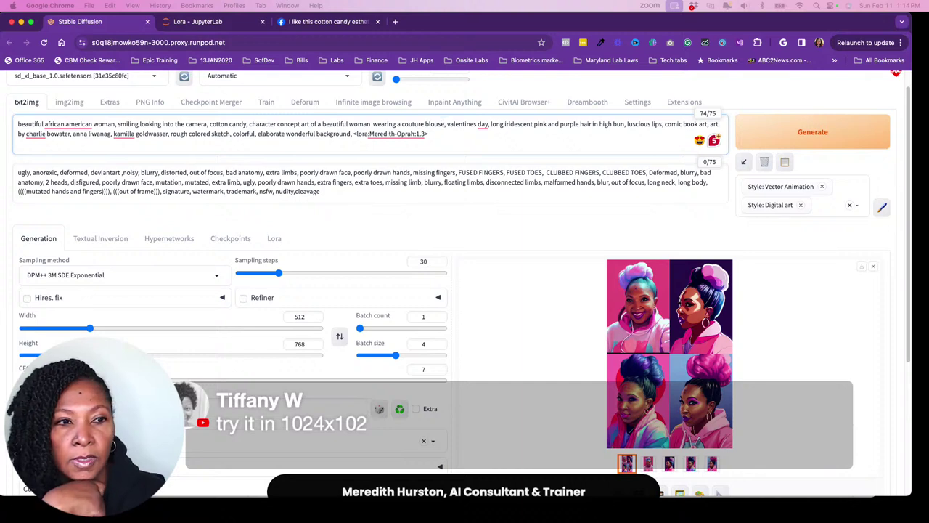
# Step: Set both the image width and height to 1024
pyautogui.click(304, 317)
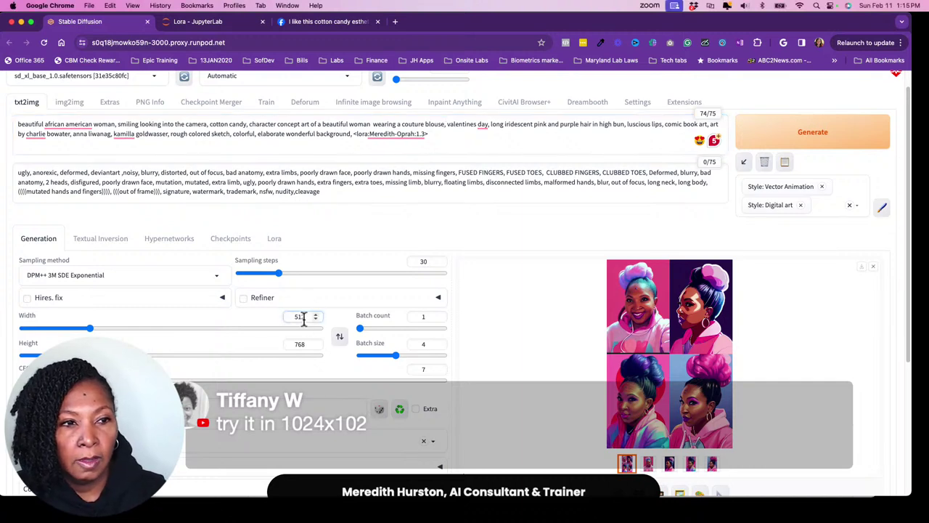
pyautogui.doubleClick(304, 317)
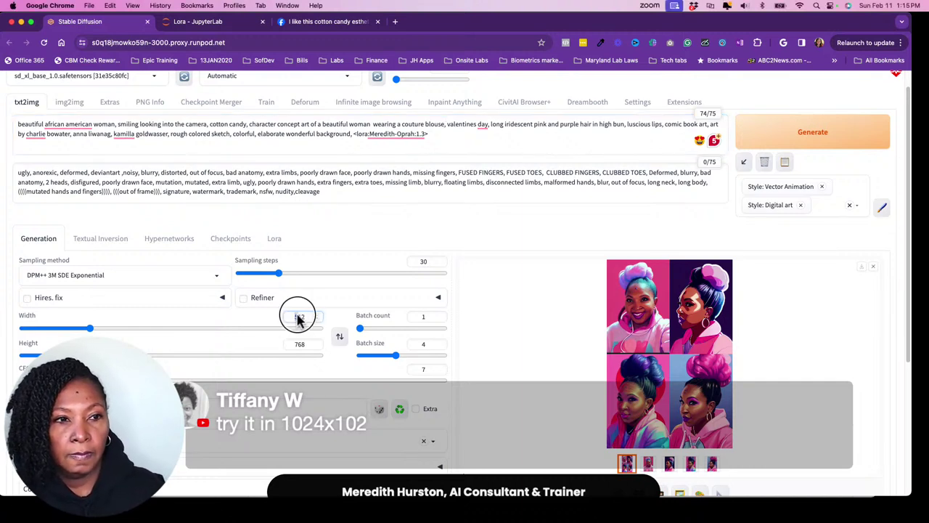
pyautogui.write('1024')
pyautogui.click(300, 345)
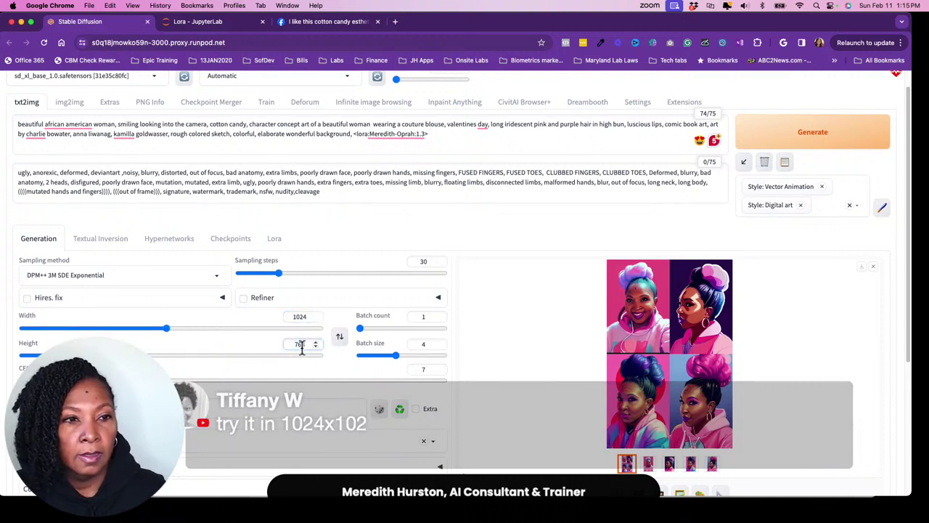
pyautogui.doubleClick(301, 346)
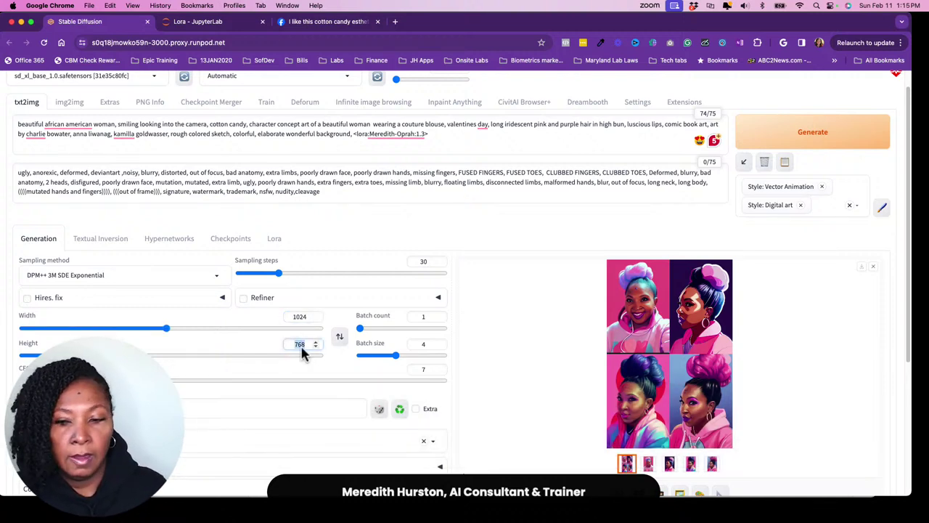
pyautogui.write('1024')
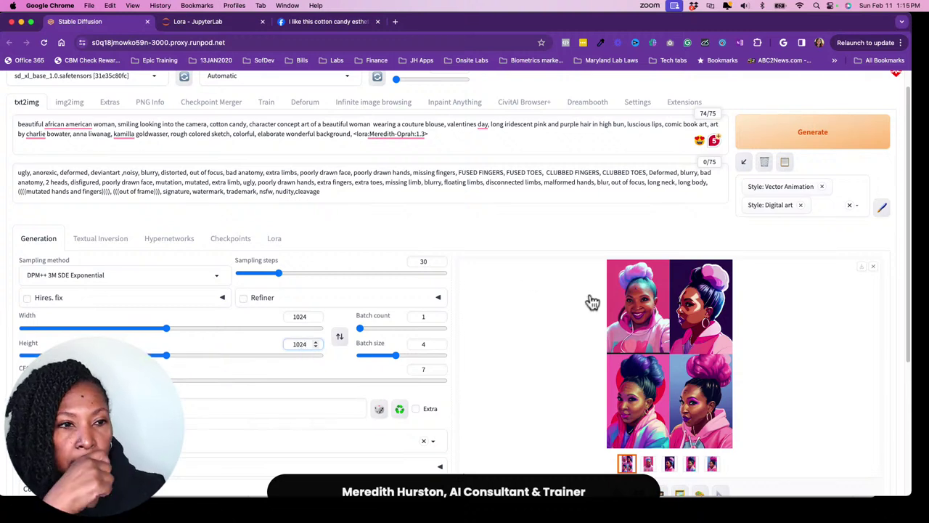
# Step: Check the existing image grid enlarged, and generate a new batch with the updated prompt and size
pyautogui.click(528, 341)
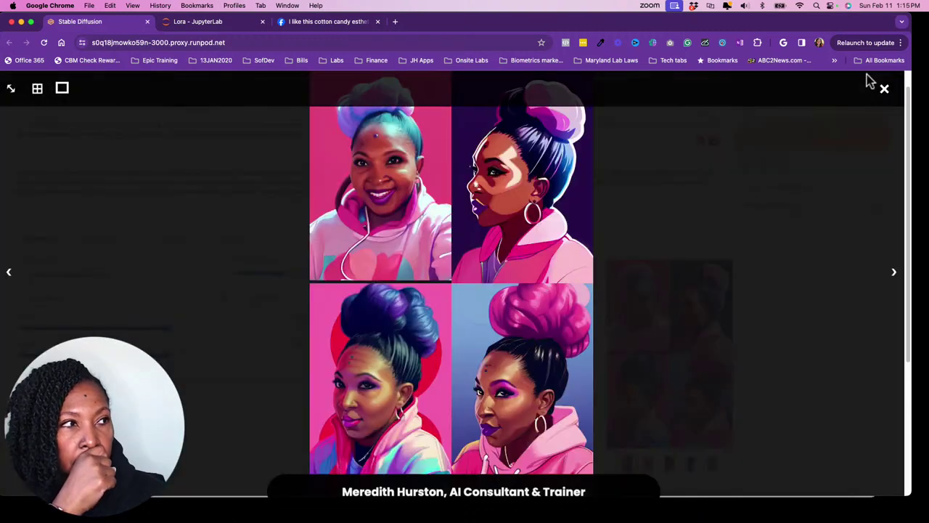
pyautogui.click(885, 90)
pyautogui.scroll(-1, 464, 322)
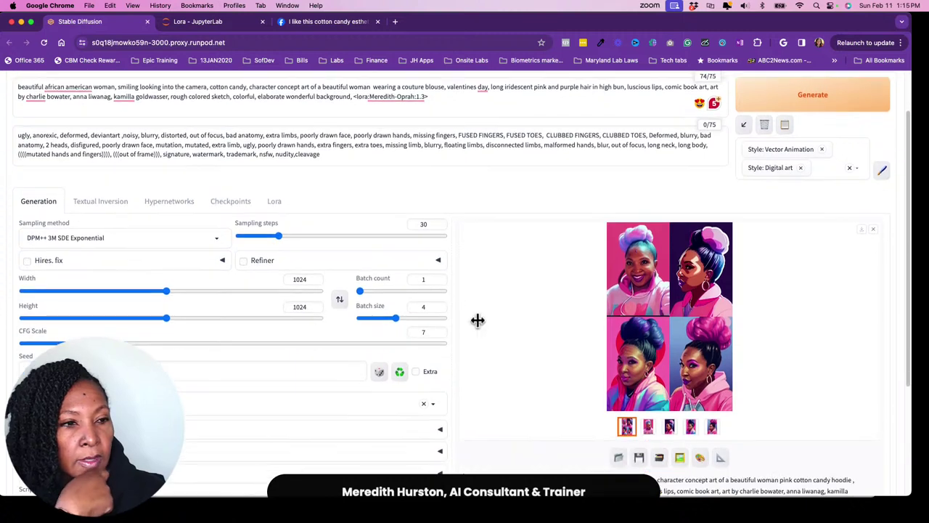
pyautogui.scroll(1, 501, 304)
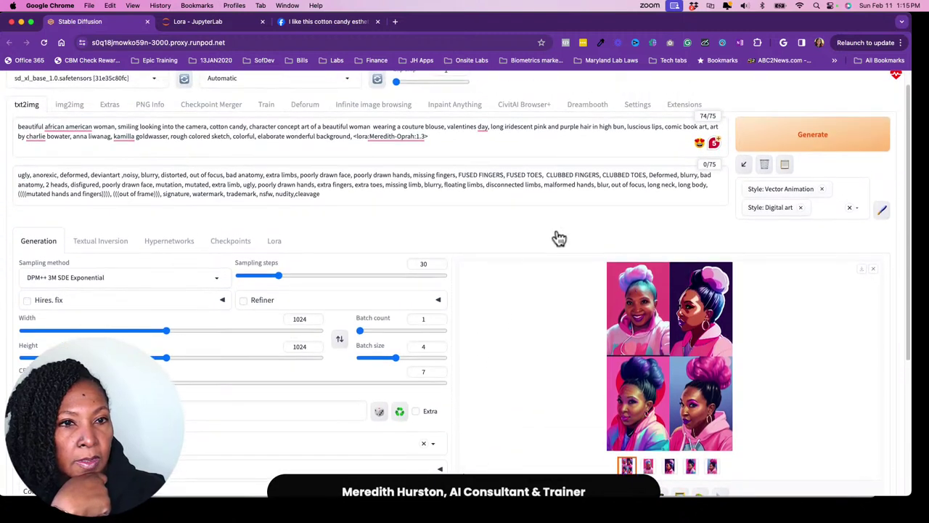
pyautogui.click(815, 145)
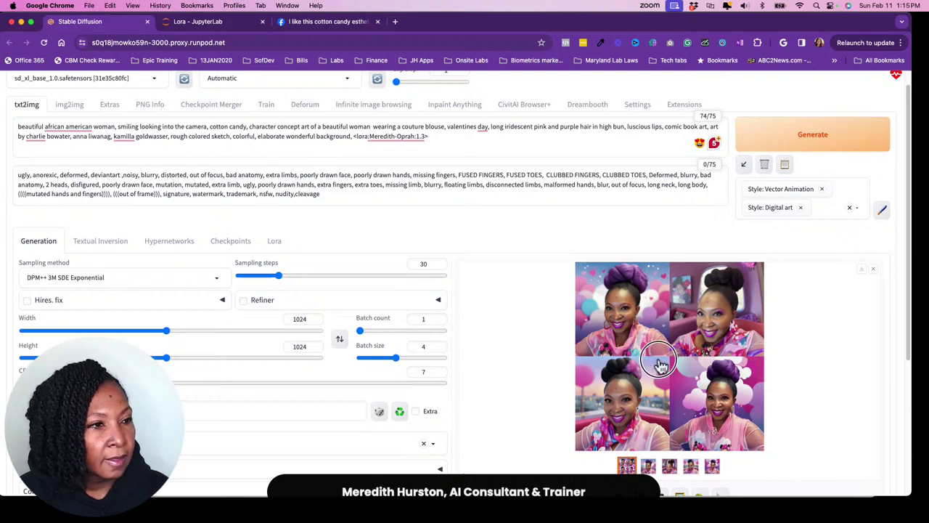
# Step: Inspect the current image grid enlarged, and add "character" after "african american woman" in the positive prompt
pyautogui.click(656, 367)
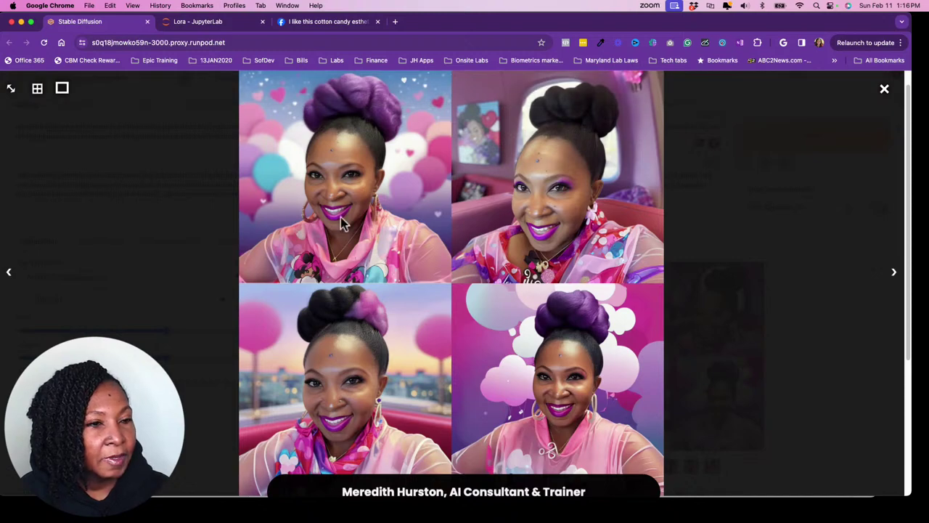
pyautogui.click(884, 91)
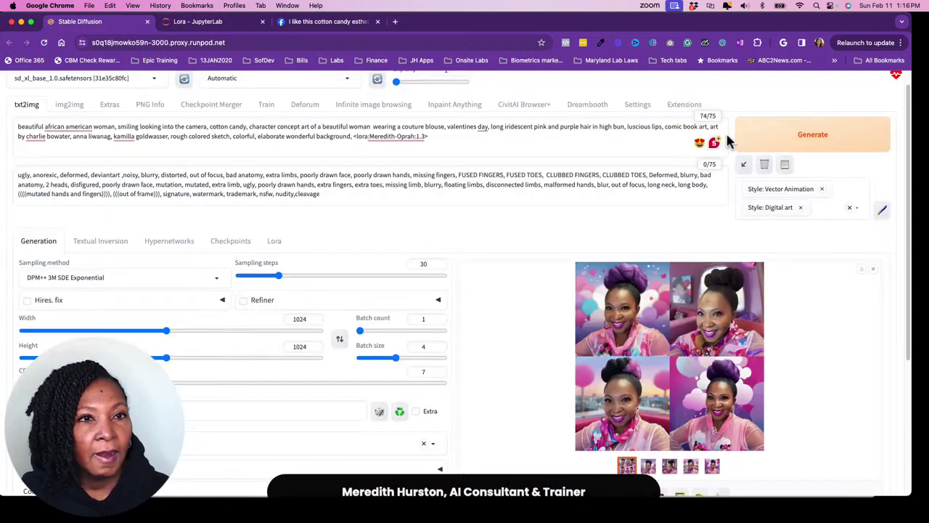
pyautogui.click(116, 127)
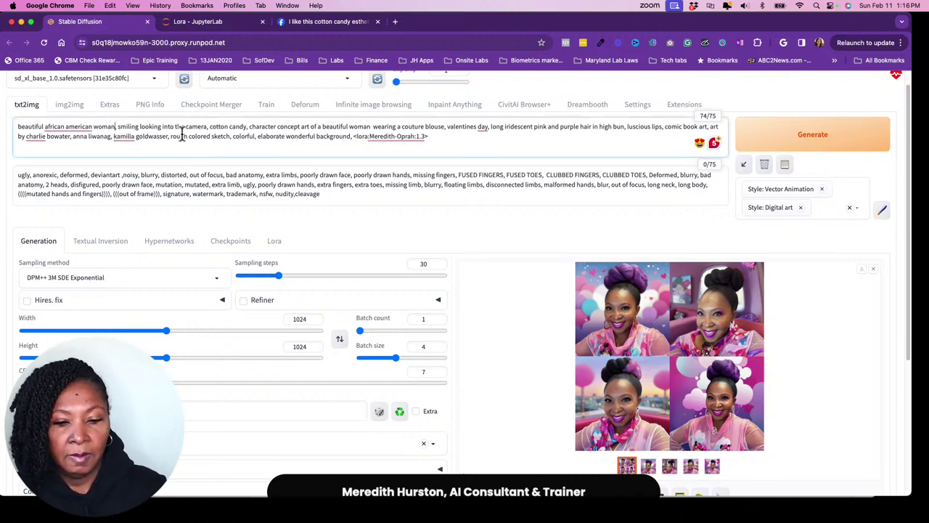
pyautogui.write('chatad')
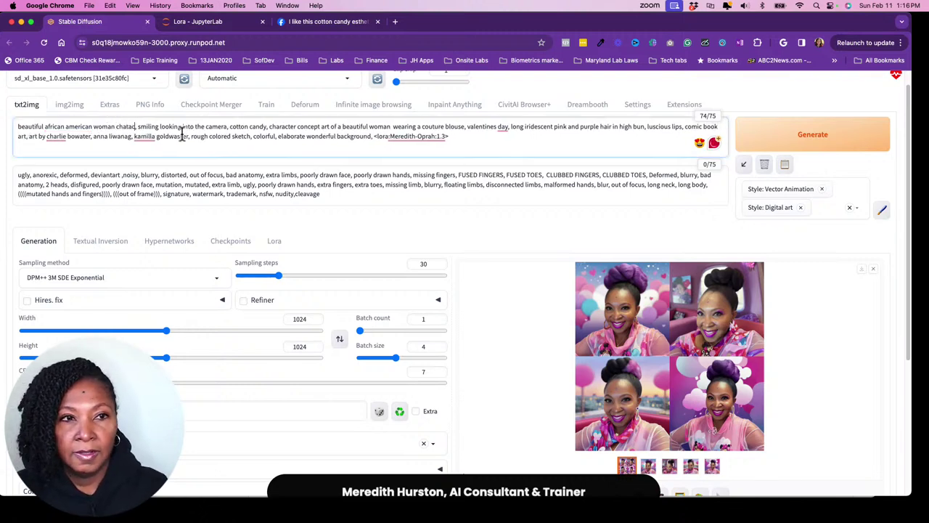
pyautogui.write('cter')
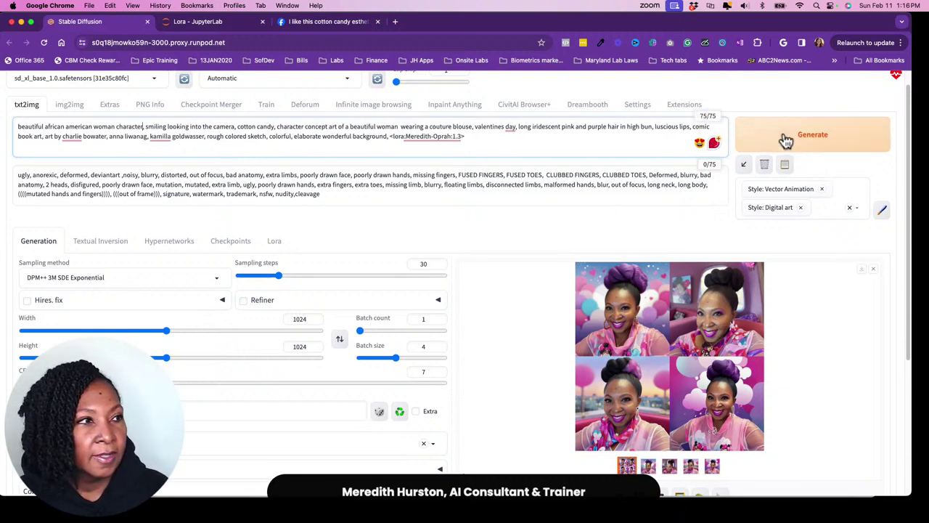
# Step: Generate a new batch with the character wording and inspect its image grid enlarged
pyautogui.click(805, 145)
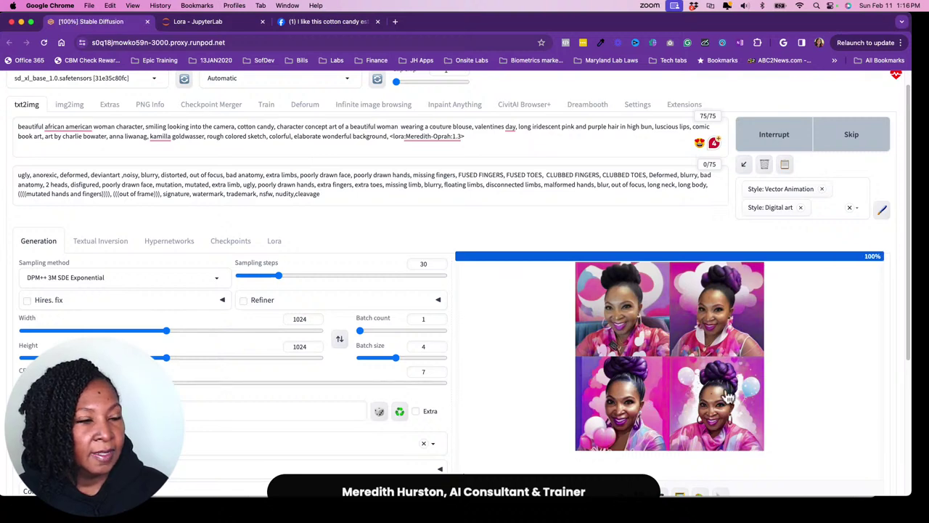
pyautogui.click(683, 400)
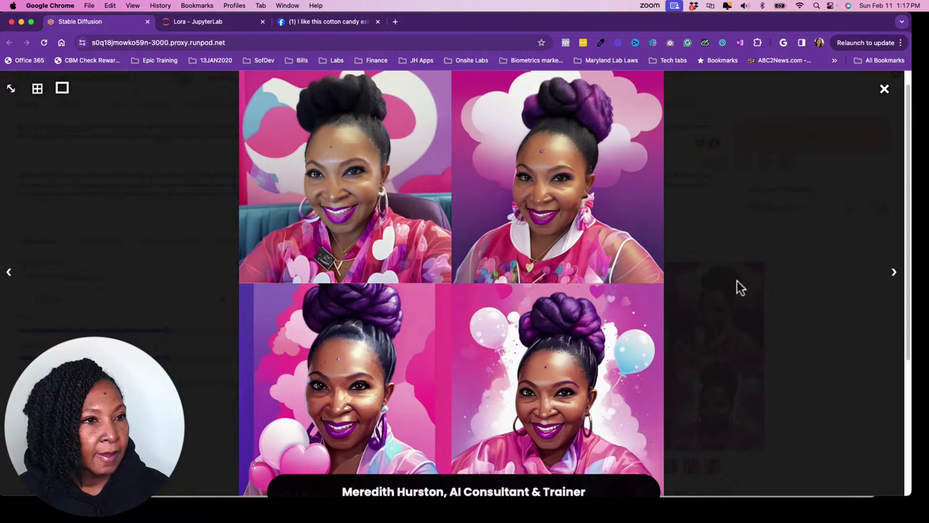
pyautogui.click(884, 90)
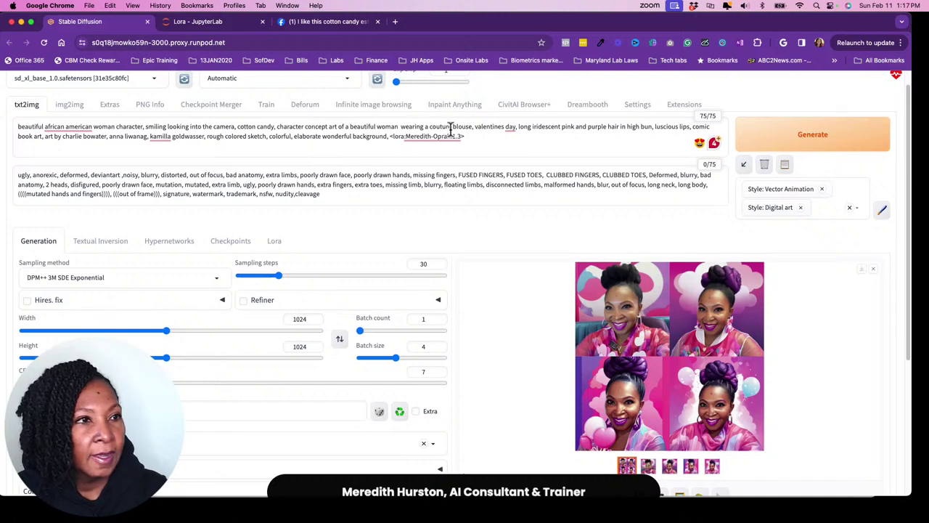
# Step: Replace "couture" with "lavender" in the blouse description of the positive prompt
pyautogui.moveTo(450, 127); pyautogui.dragTo(432, 127)
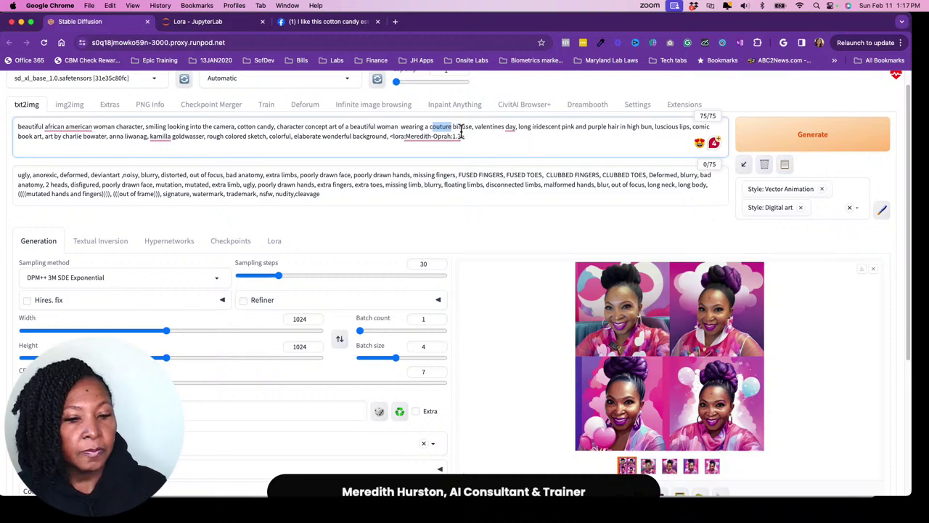
pyautogui.press('BackSpace')
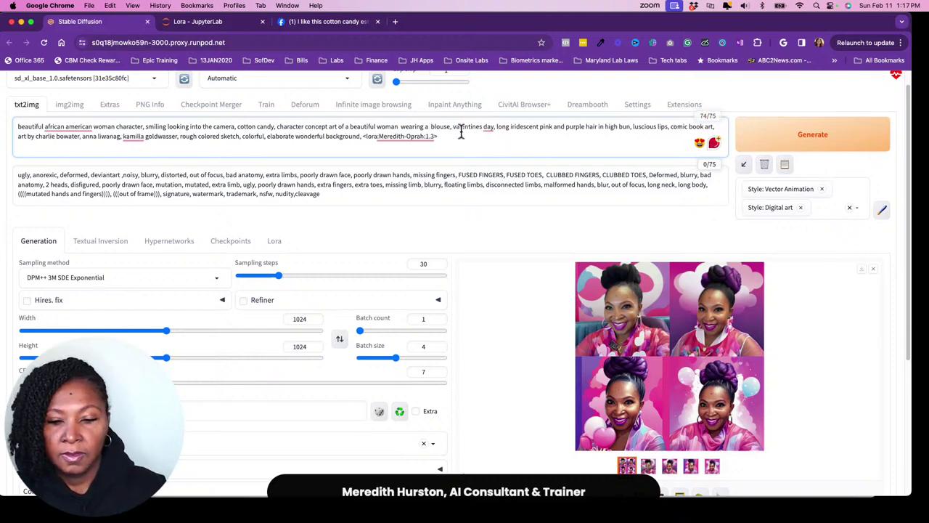
pyautogui.write('pink')
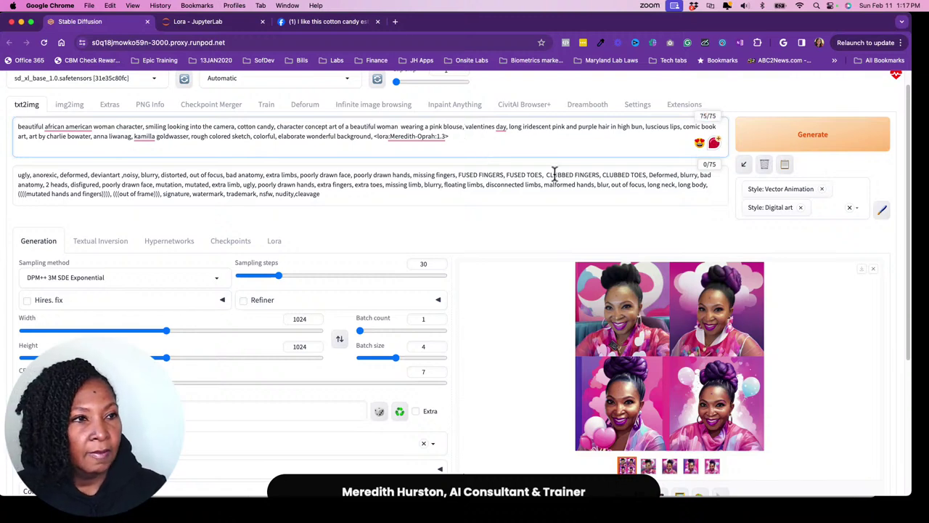
pyautogui.press('BackSpace')
pyautogui.press('BackSpace')
pyautogui.press('BackSpace')
pyautogui.press('BackSpace')
pyautogui.write('lavender')
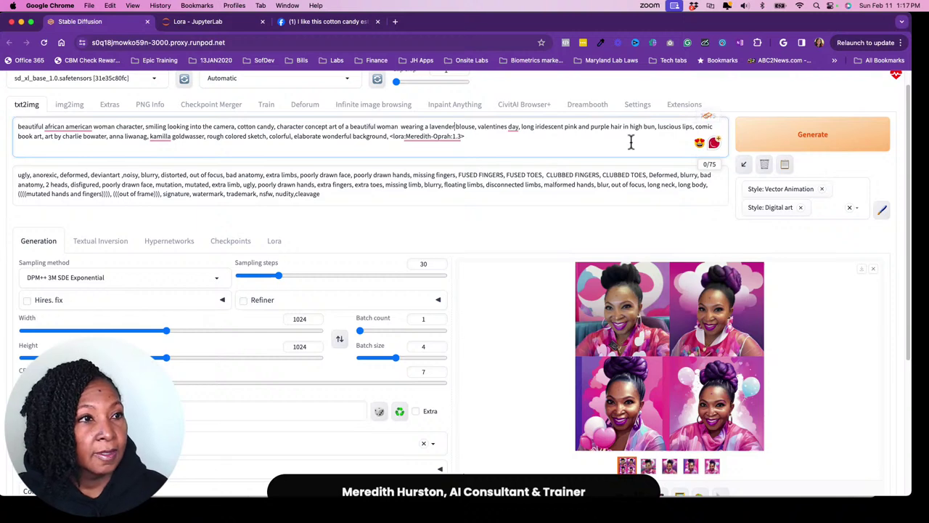
# Step: Generate a batch with the lavender blouse prompt and inspect the resulting image grid enlarged
pyautogui.click(806, 136)
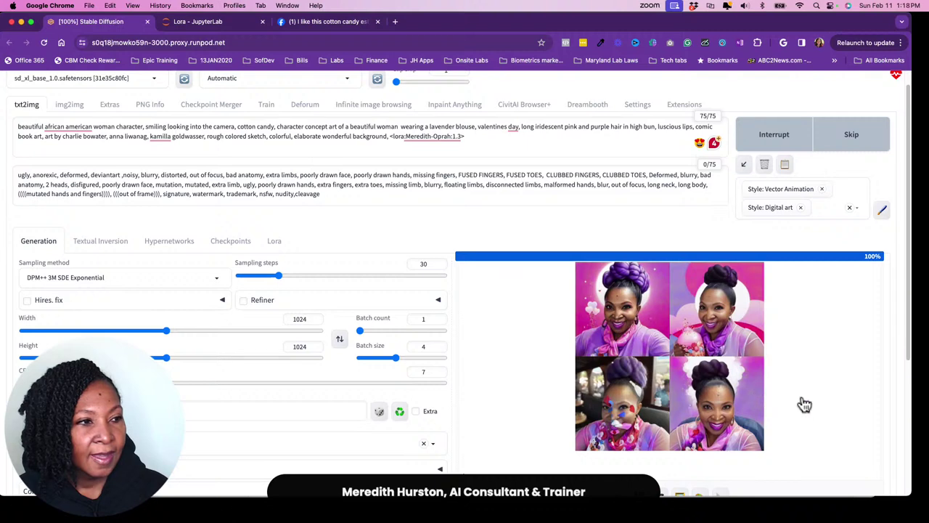
pyautogui.click(710, 380)
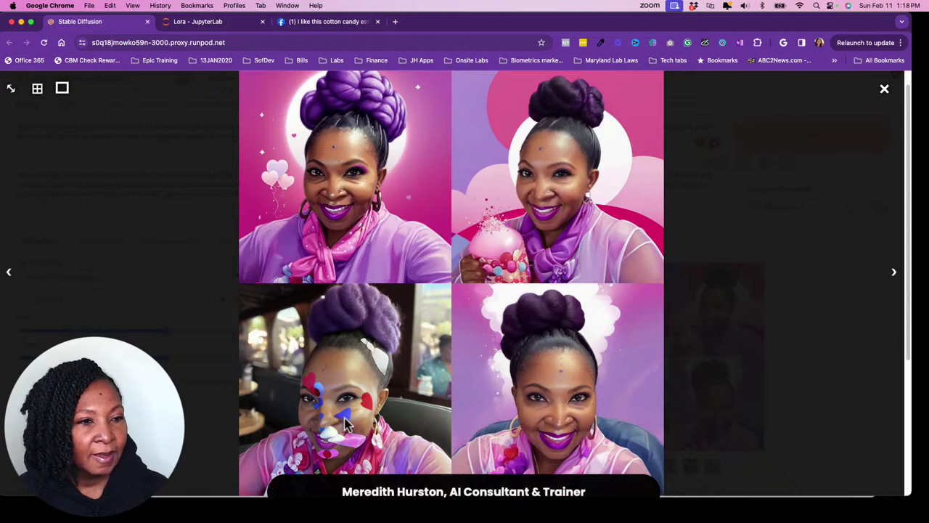
pyautogui.click(884, 90)
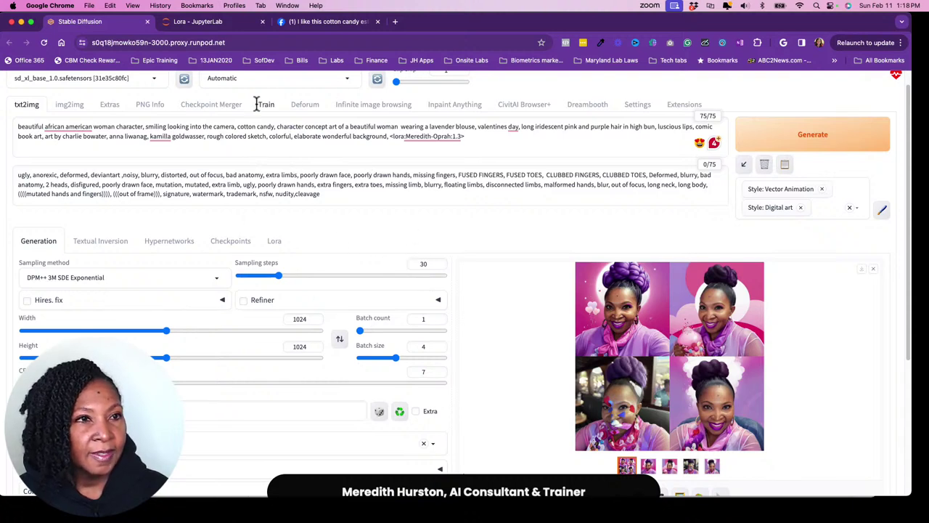
# Step: Copy "concept art vector animation" from the source image's PNG Info parameters to the start of the txt2img prompt, followed by "of"
pyautogui.click(148, 108)
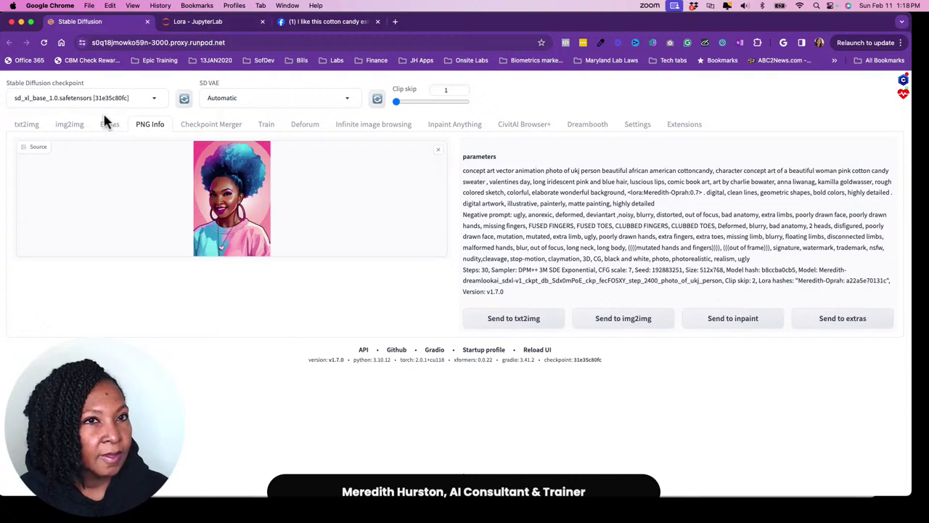
pyautogui.click(33, 127)
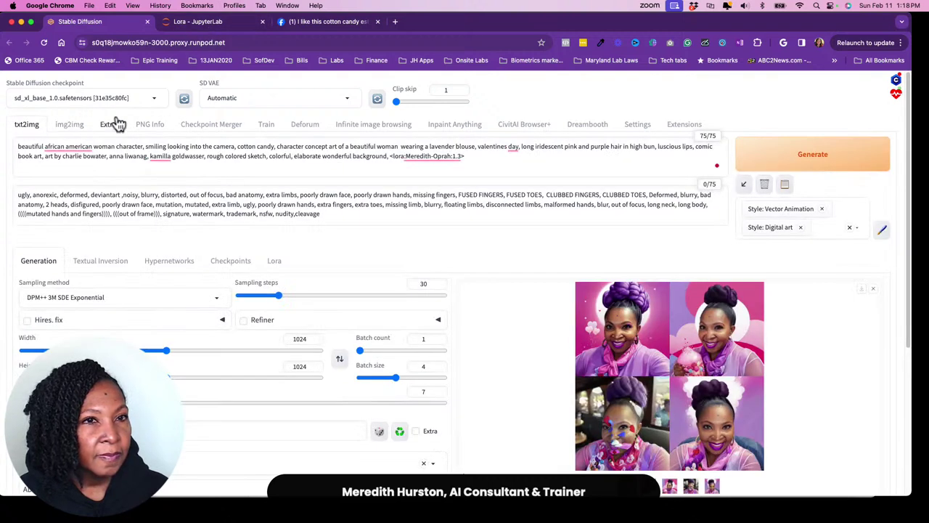
pyautogui.click(148, 124)
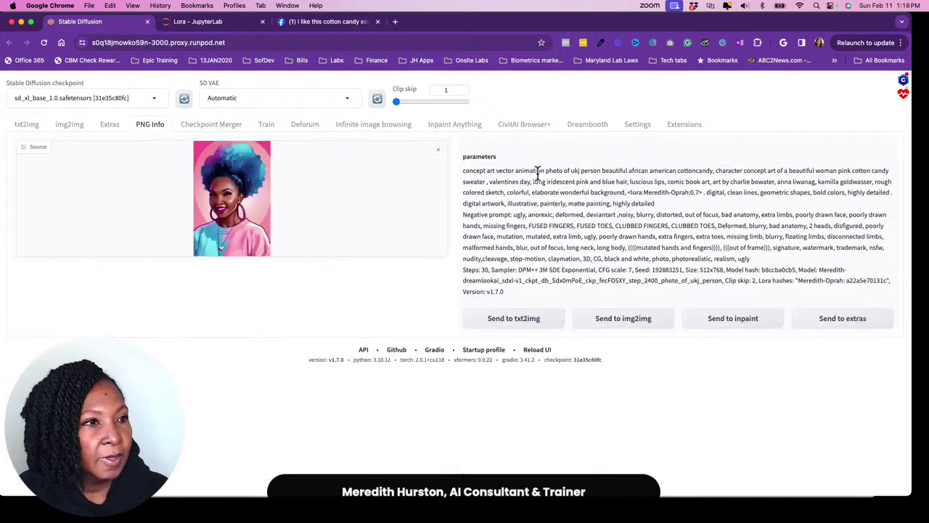
pyautogui.moveTo(547, 171); pyautogui.dragTo(465, 172)
pyautogui.rightClick(492, 173)
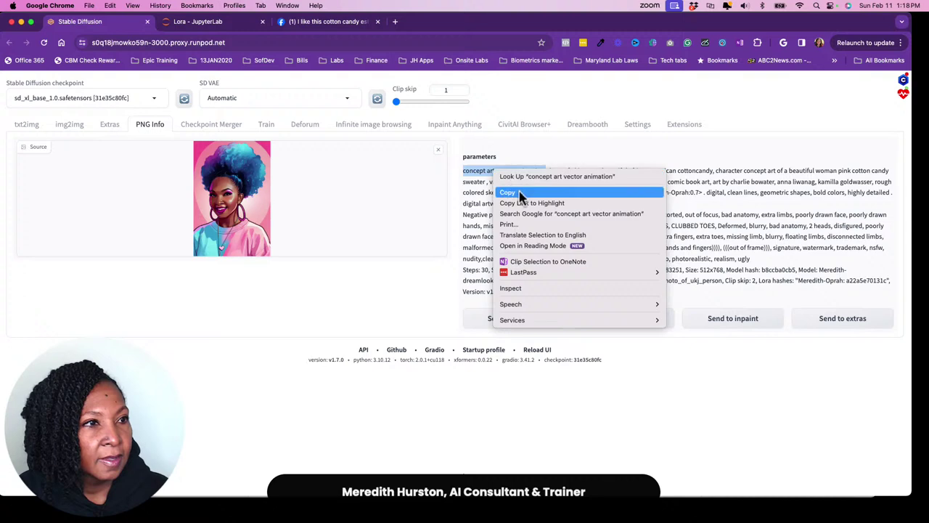
pyautogui.click(518, 190)
pyautogui.click(26, 131)
pyautogui.click(17, 146)
pyautogui.hotkey('ctrl', 'v')
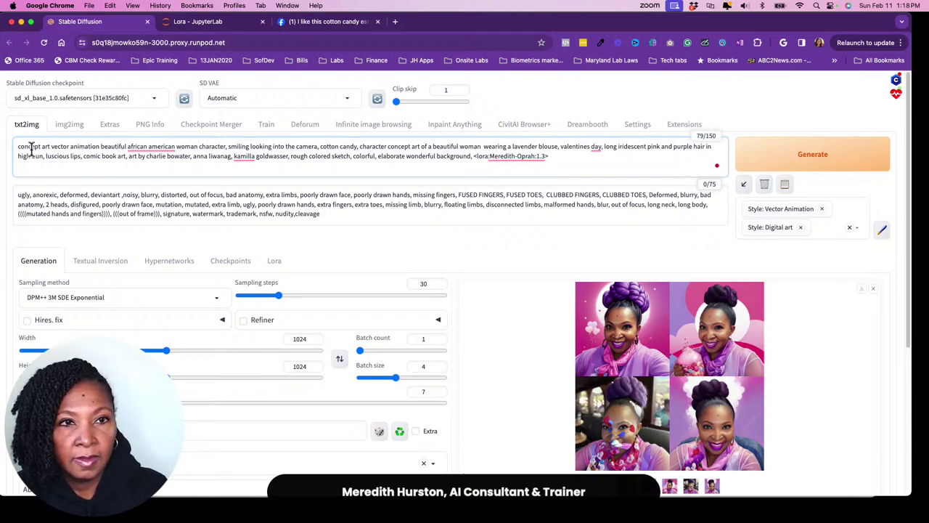
pyautogui.write('of')
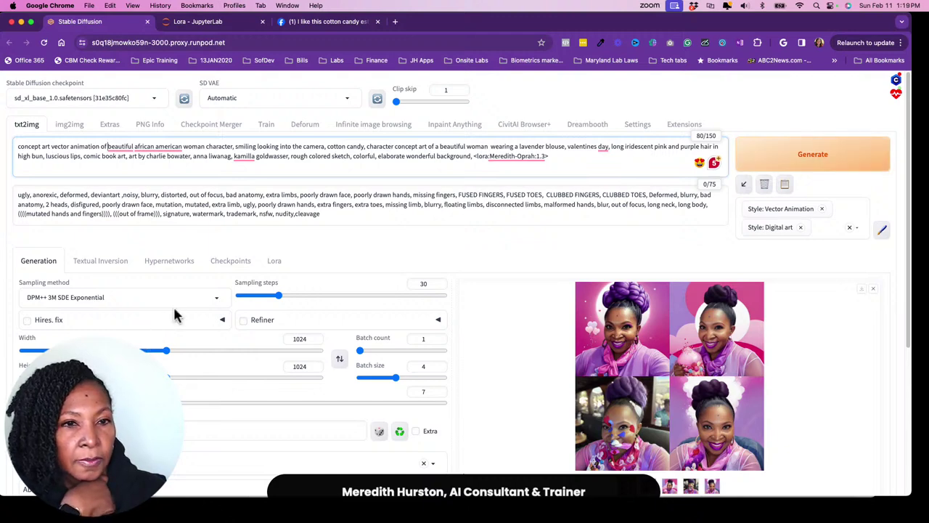
# Step: Enable the X/Y/Z plot script and set its X type to Sampler
pyautogui.scroll(-2, 179, 312)
pyautogui.scroll(-2, 180, 312)
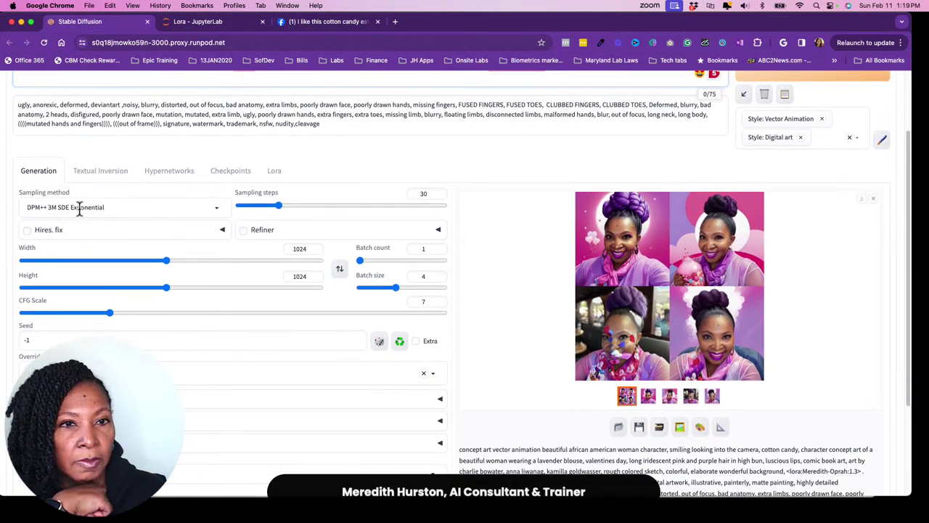
pyautogui.scroll(-1, 192, 251)
pyautogui.scroll(-3, 191, 265)
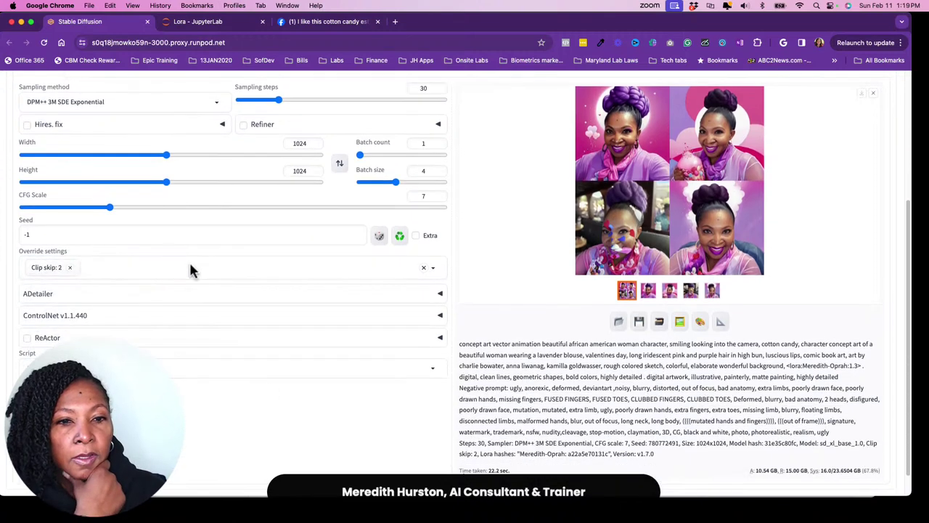
pyautogui.click(428, 371)
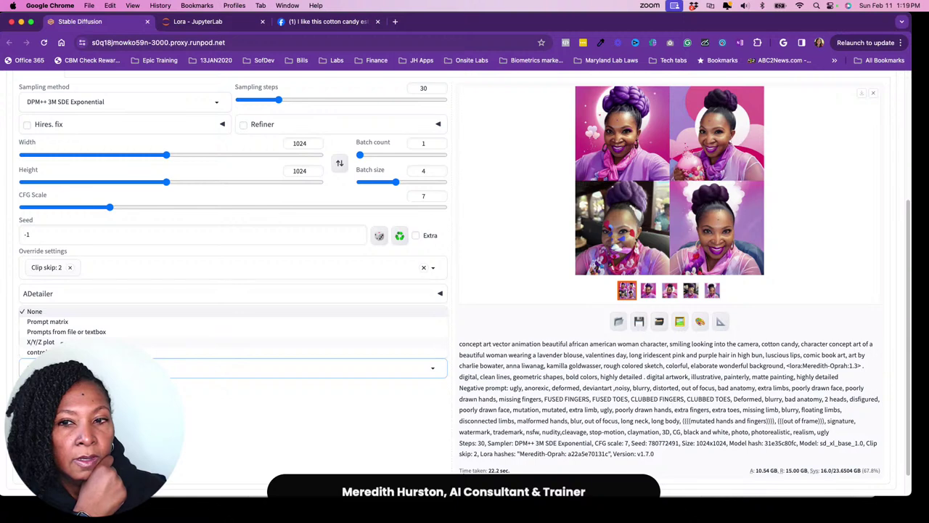
pyautogui.click(61, 342)
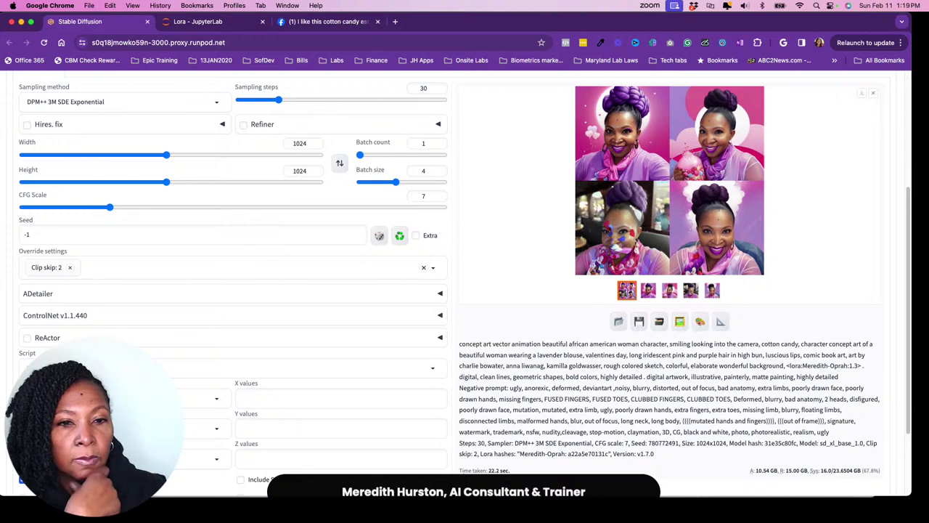
pyautogui.click(217, 403)
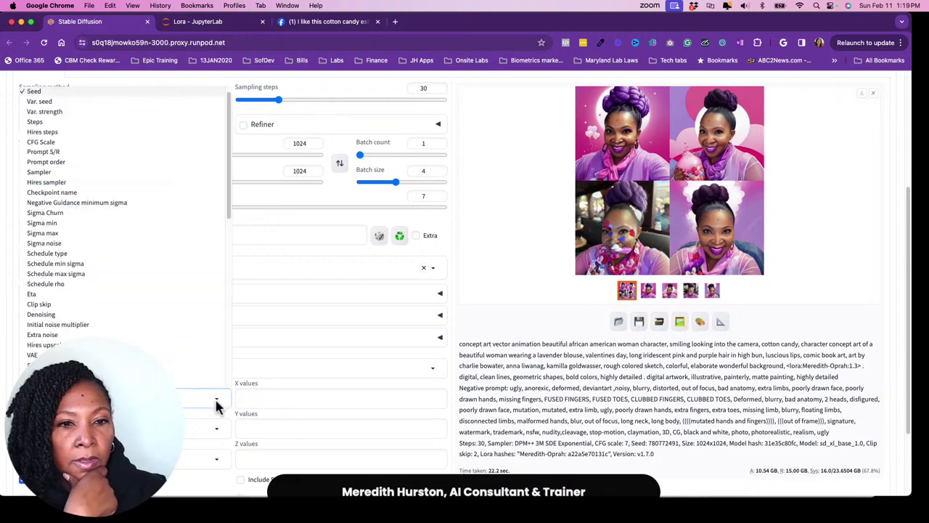
pyautogui.click(63, 172)
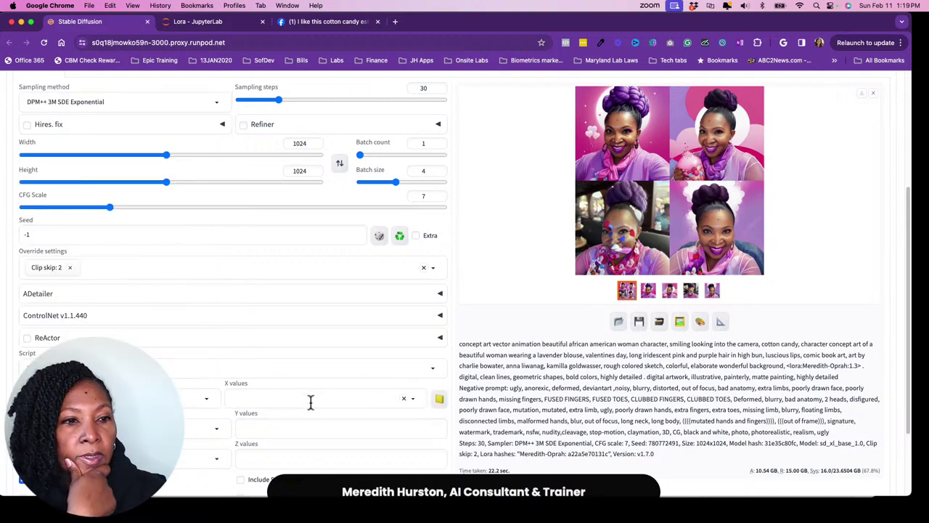
# Step: Choose DPM++ 3M SDE Exponential, Euler a and DPM++ 2M SDE Karras as the plot's X values
pyautogui.click(272, 399)
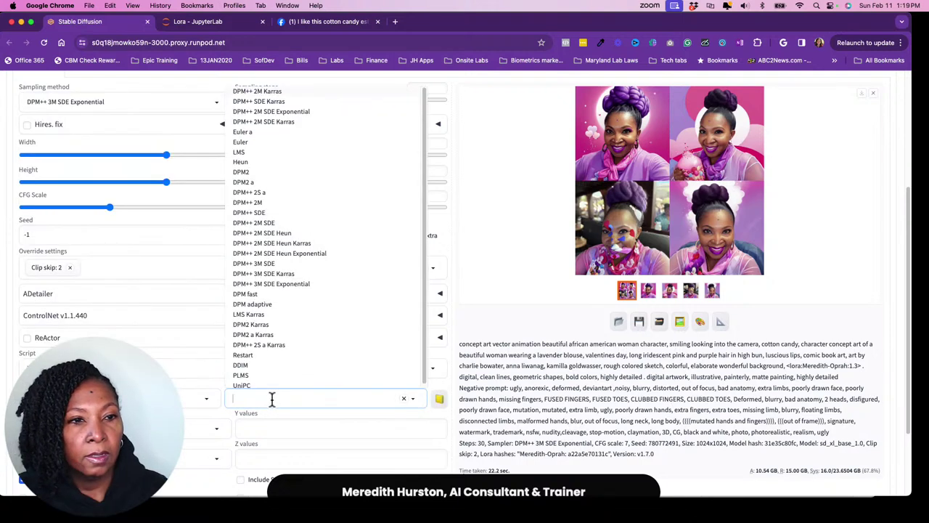
pyautogui.click(297, 286)
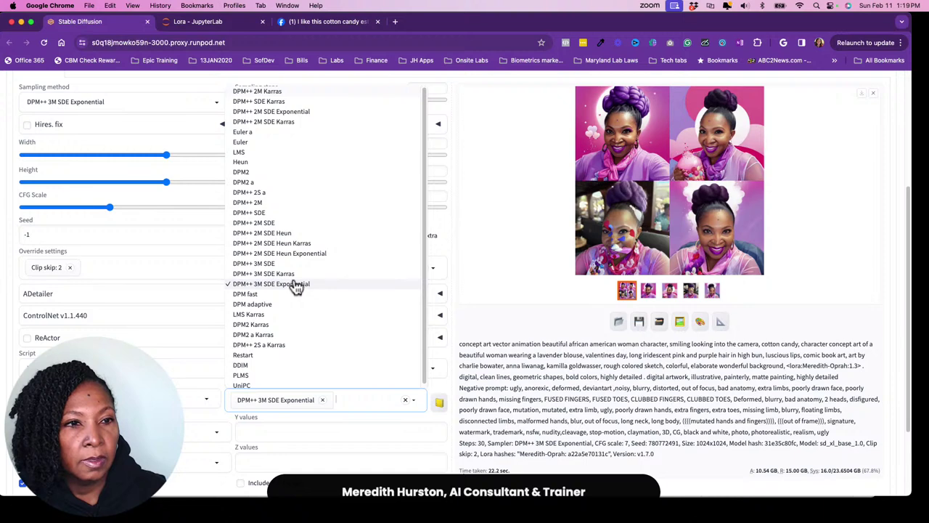
pyautogui.click(266, 134)
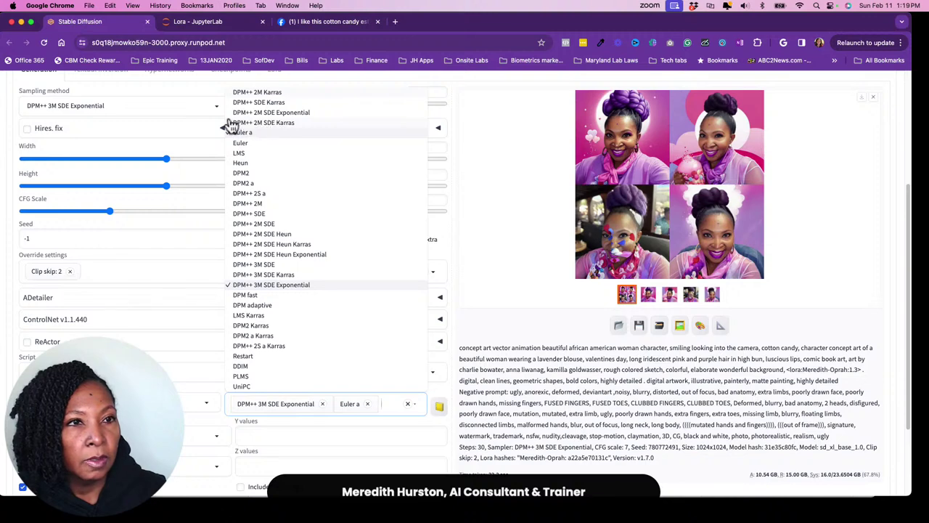
pyautogui.click(294, 122)
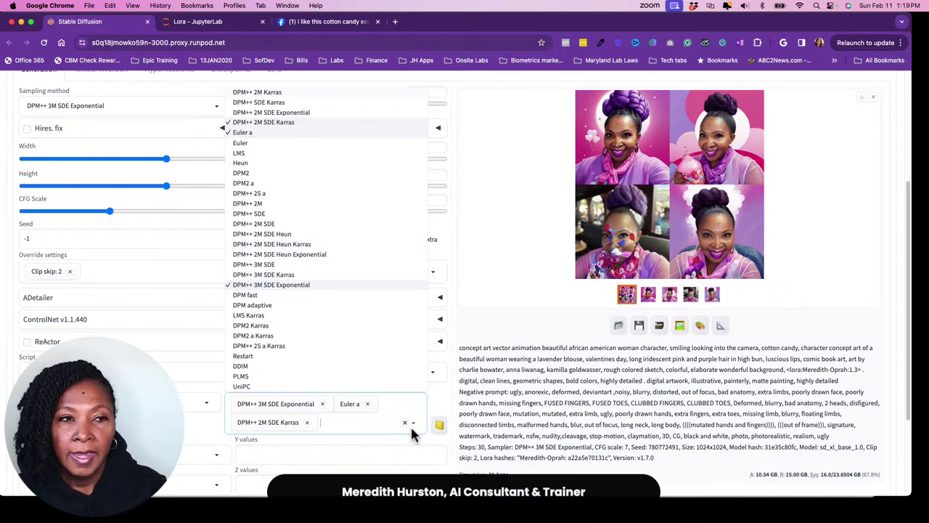
pyautogui.click(482, 316)
pyautogui.scroll(2, 497, 297)
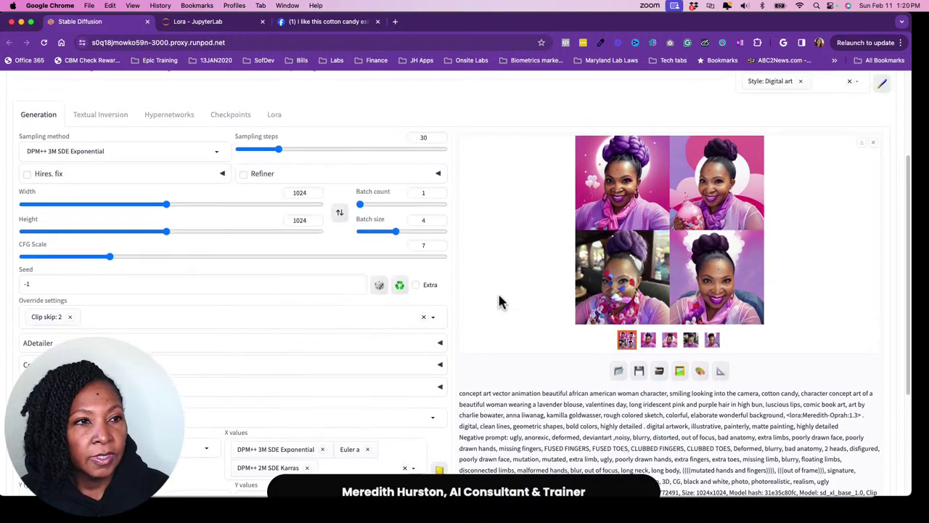
pyautogui.scroll(3, 806, 185)
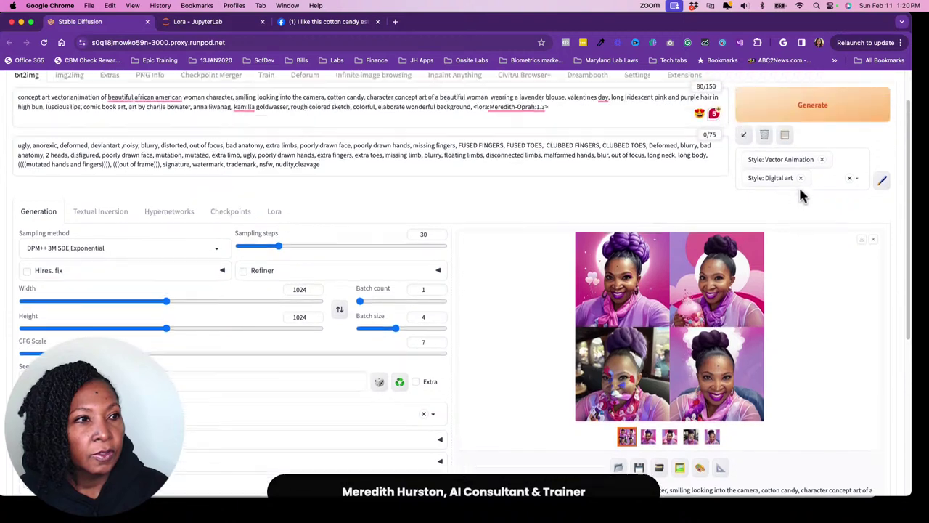
pyautogui.scroll(-1, 452, 369)
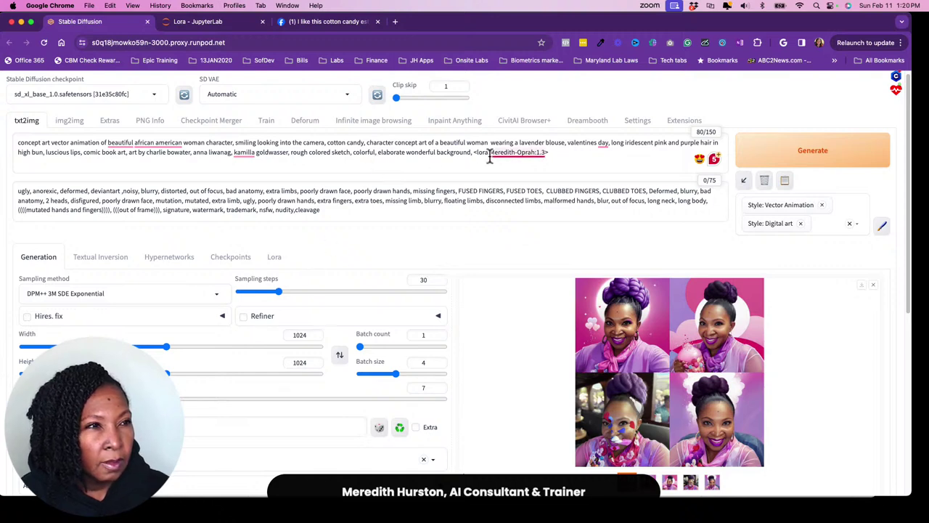
pyautogui.moveTo(490, 155)
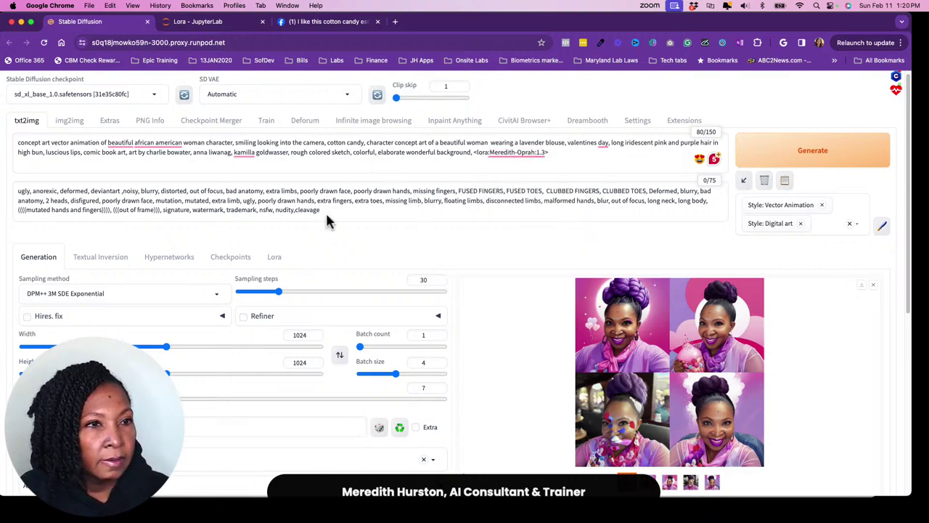
# Step: Add "balloons," to the start of the negative prompt
pyautogui.click(17, 190)
pyautogui.write('ballon')
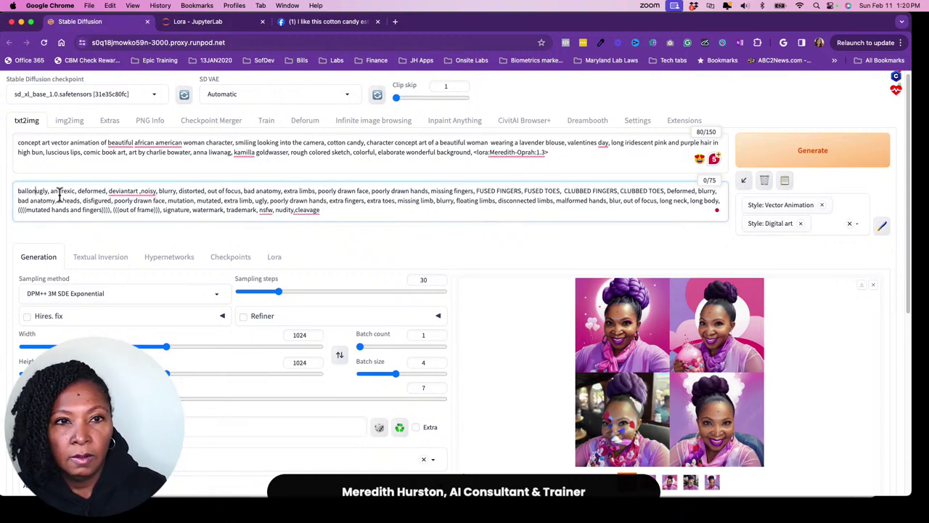
pyautogui.write('ns,')
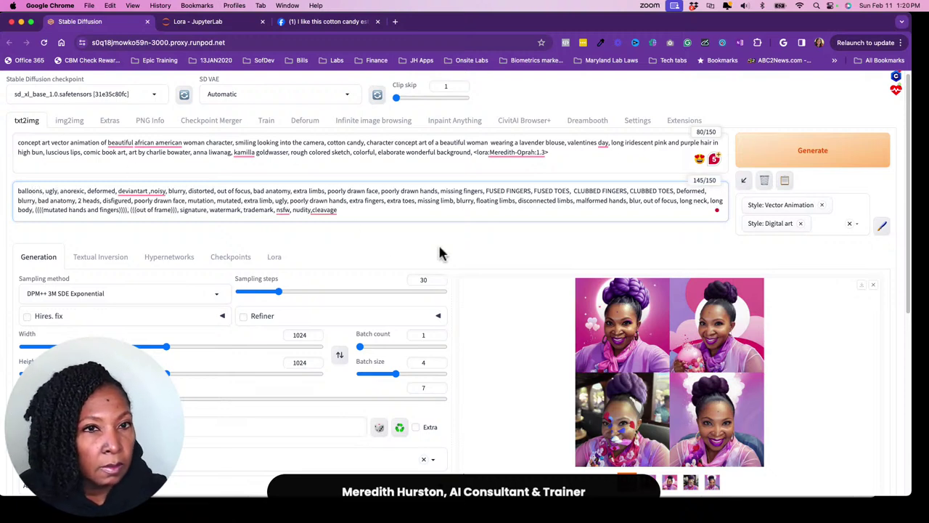
# Step: Insert "childlike," between "deviantart" and "noisy" in the negative prompt
pyautogui.click(153, 190)
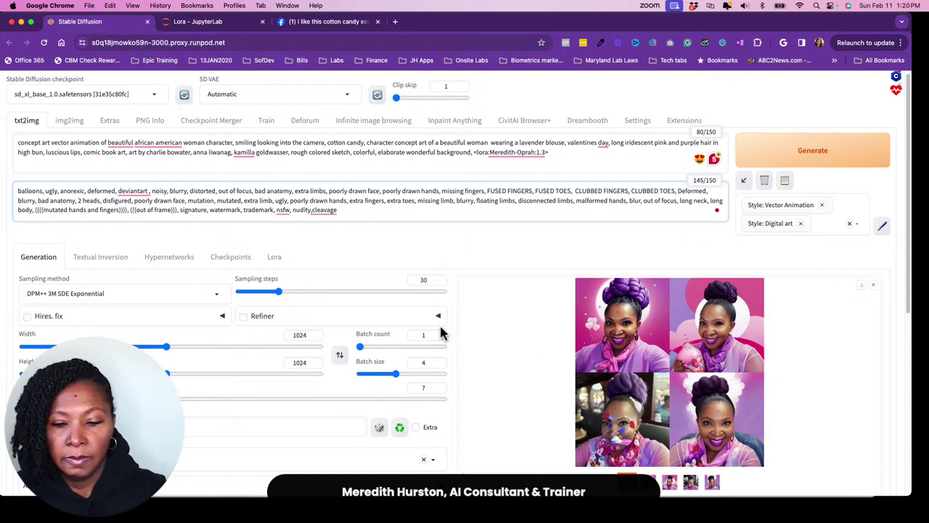
pyautogui.write('childlike char')
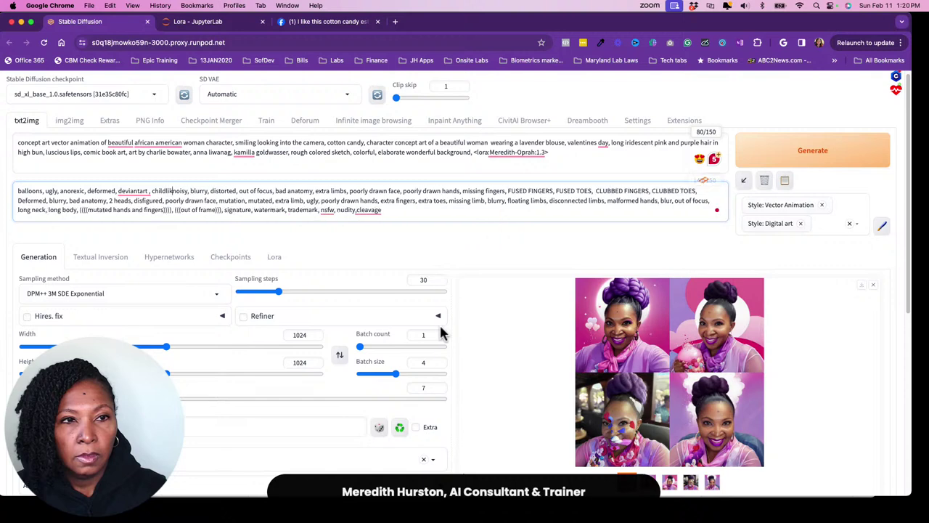
pyautogui.write('acters,')
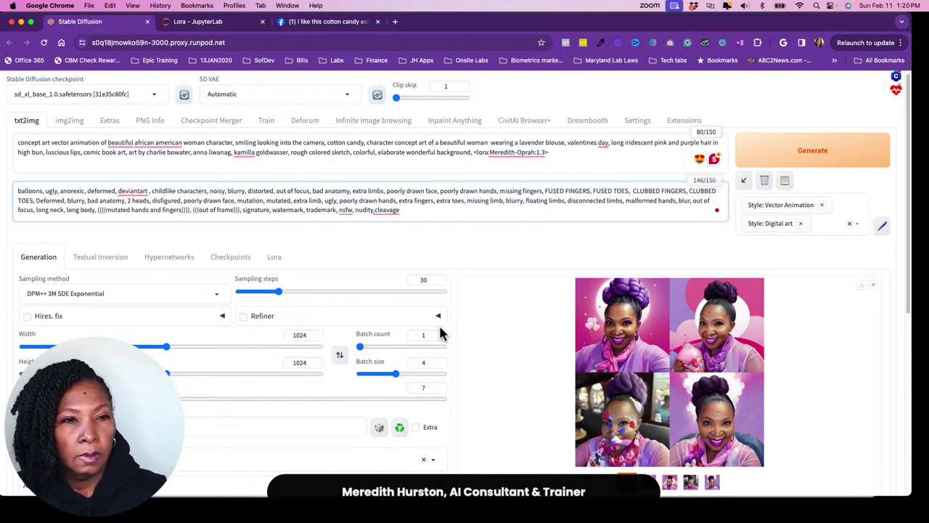
pyautogui.click(209, 192)
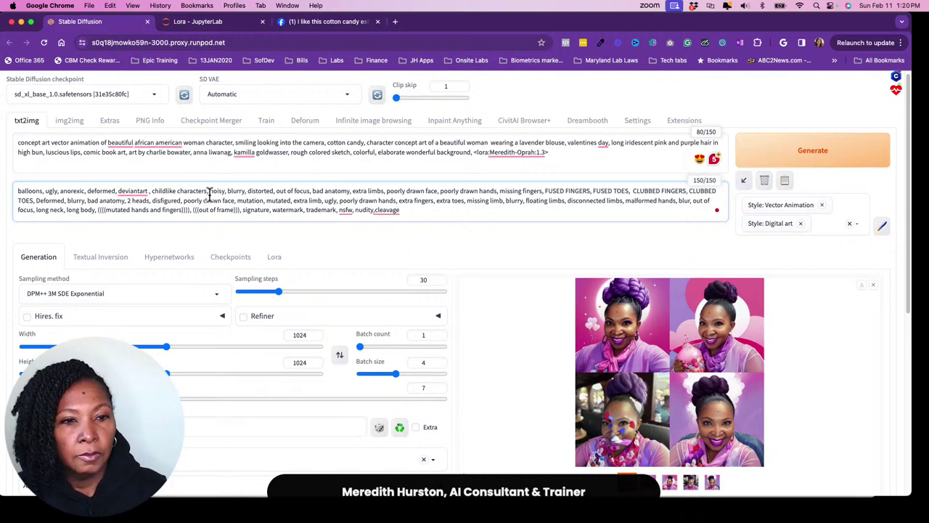
pyautogui.press('BackSpace')
pyautogui.press('BackSpace')
pyautogui.press('BackSpace')
pyautogui.press('BackSpace')
pyautogui.press('BackSpace')
pyautogui.press('BackSpace')
pyautogui.press('BackSpace')
pyautogui.press('BackSpace')
pyautogui.press('BackSpace')
pyautogui.press('BackSpace')
pyautogui.press('BackSpace')
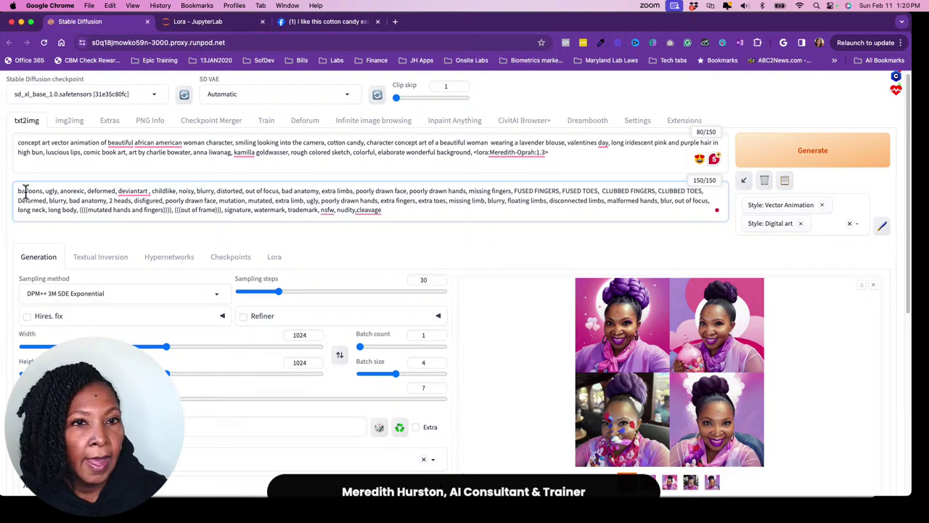
# Step: Generate the sampler comparison plot with the revised negative prompt and inspect the resulting grid enlarged
pyautogui.scroll(-1, 752, 268)
pyautogui.scroll(1, 751, 268)
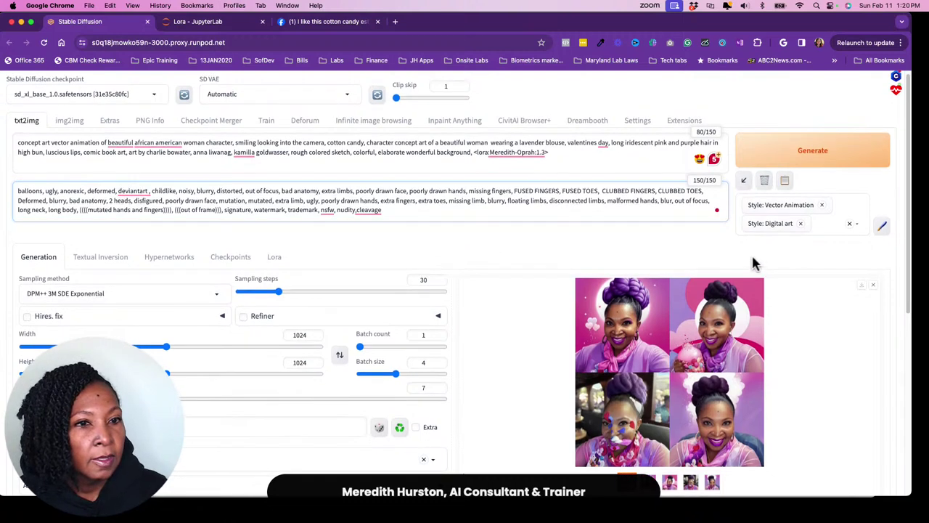
pyautogui.click(813, 155)
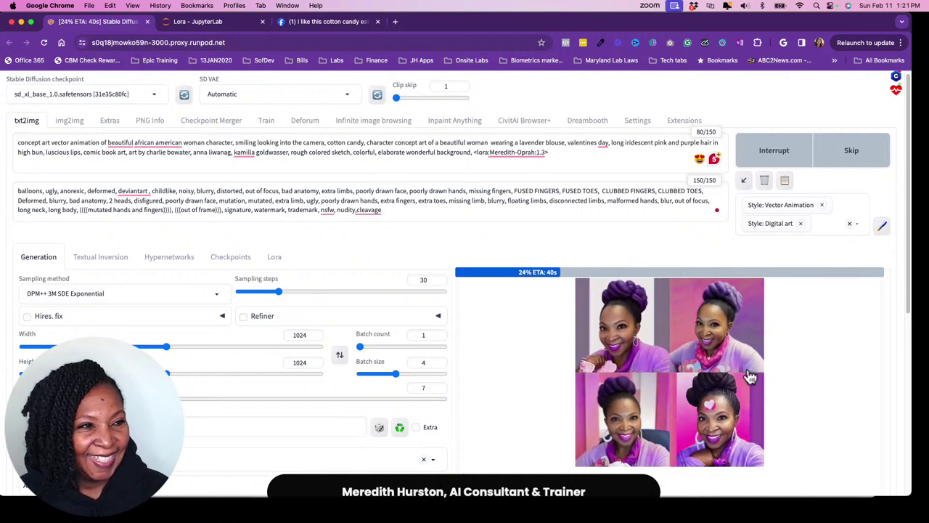
pyautogui.scroll(-1, 752, 375)
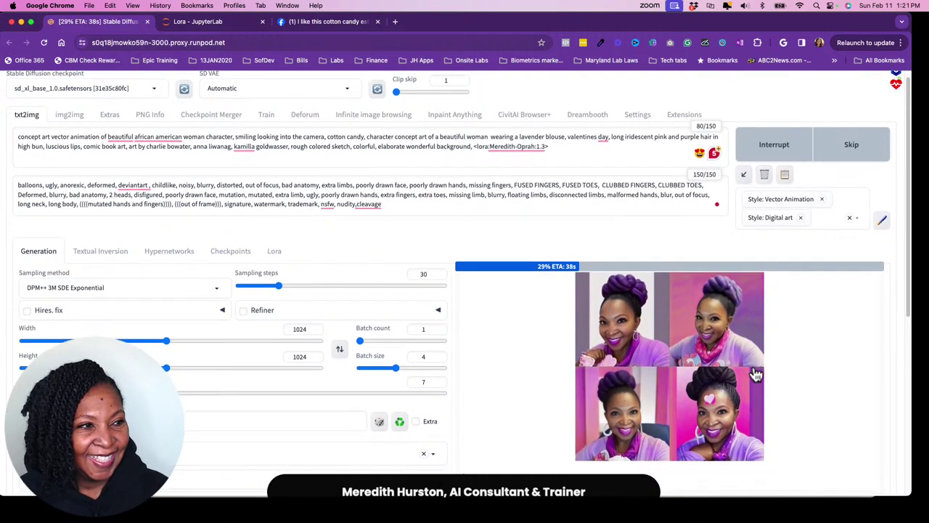
pyautogui.scroll(-1, 755, 374)
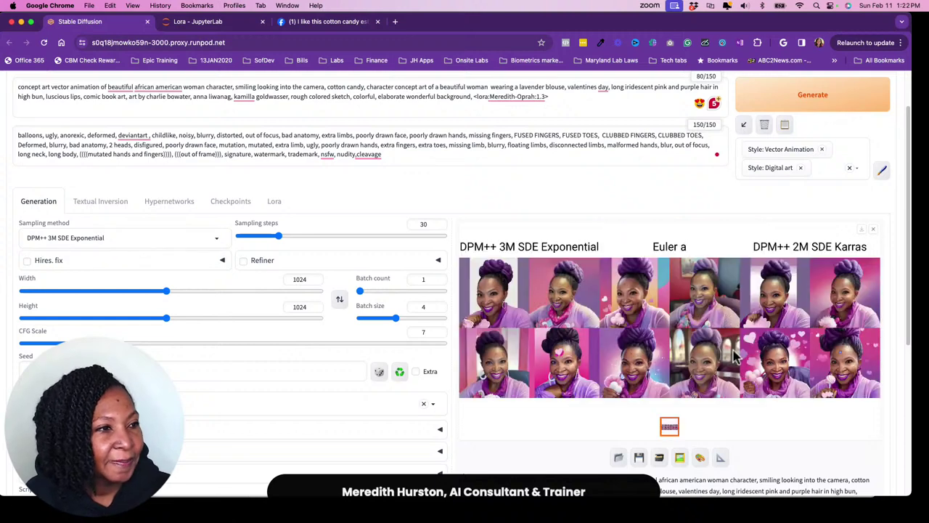
pyautogui.click(687, 337)
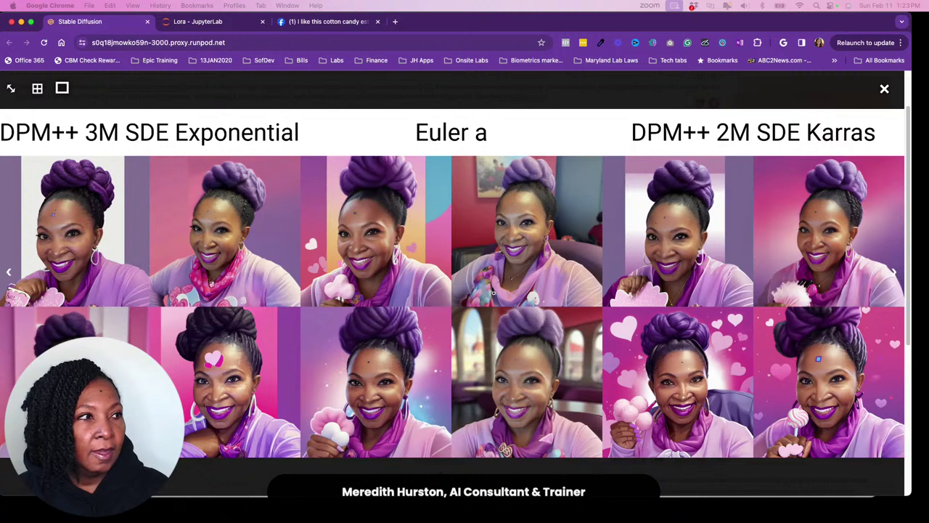
pyautogui.click(884, 89)
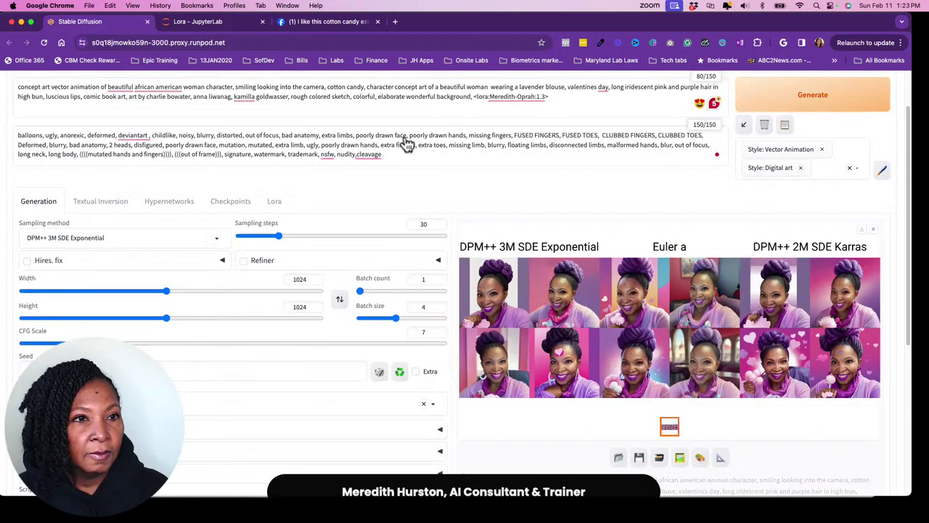
# Step: Insert "photo," after "balloons," in the negative prompt and remove "cleavage" from its end
pyautogui.click(47, 136)
pyautogui.write('photo,')
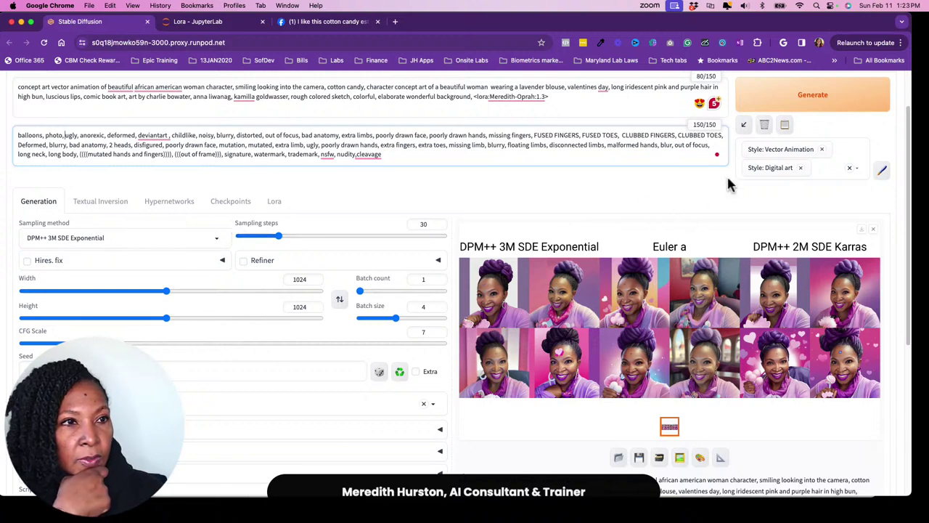
pyautogui.click(358, 155)
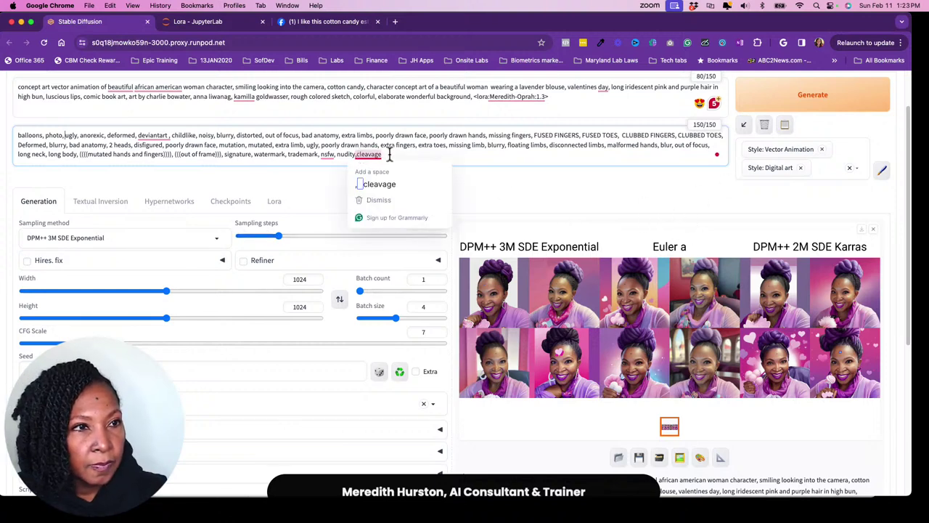
pyautogui.click(388, 154)
pyautogui.press('BackSpace')
pyautogui.press('BackSpace')
pyautogui.press('BackSpace')
pyautogui.press('BackSpace')
pyautogui.press('BackSpace')
pyautogui.press('BackSpace')
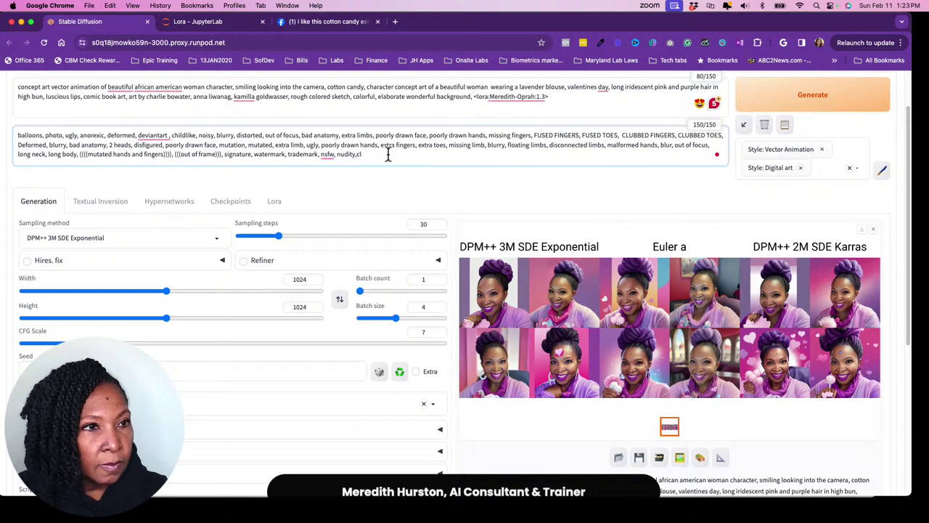
pyautogui.press('BackSpace')
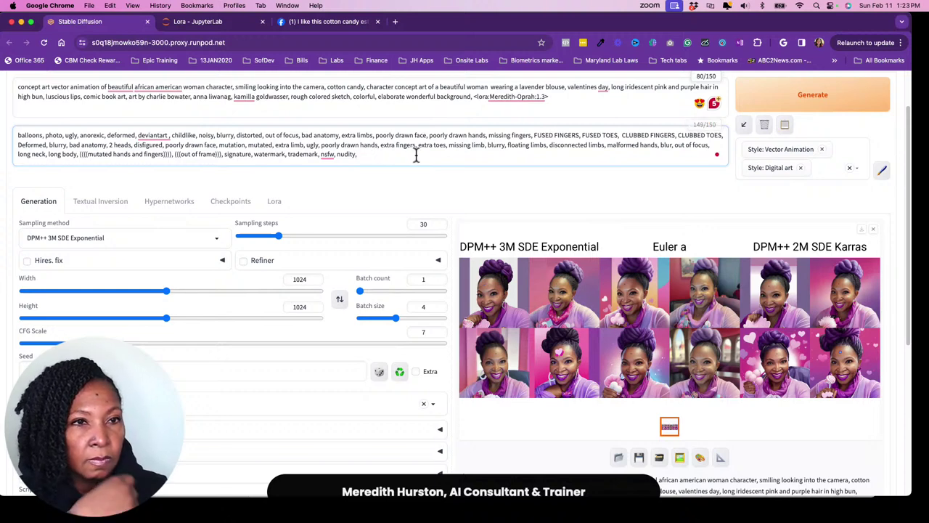
# Step: Generate the sampler comparison plot again with "photo" excluded by the negative prompt
pyautogui.scroll(2, 563, 158)
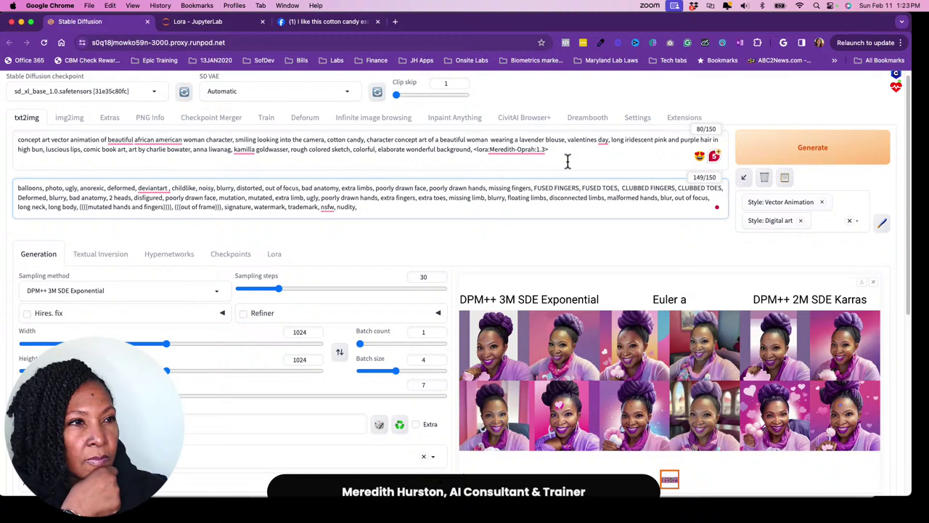
pyautogui.click(817, 166)
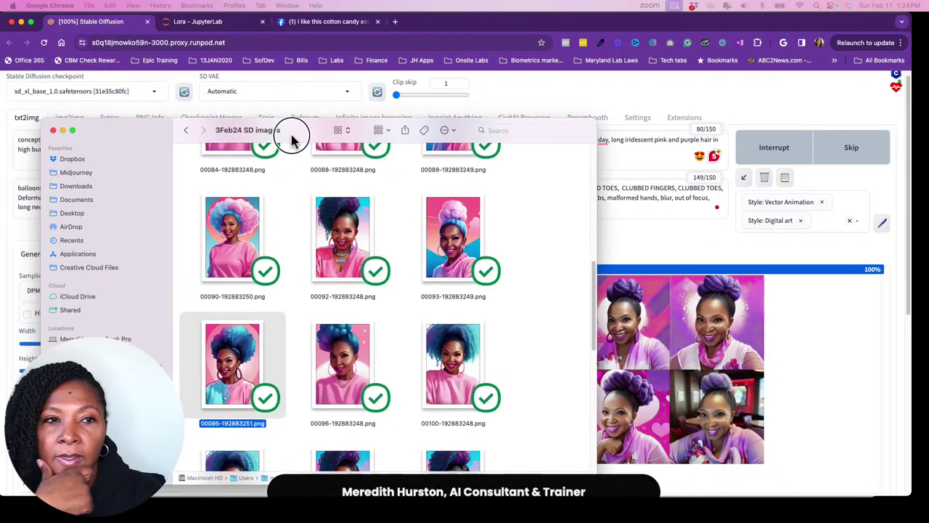
# Step: Switch to the 3Feb24 SD images folder in Finder and enlarge its window to browse the earlier portraits
pyautogui.moveTo(290, 138); pyautogui.dragTo(368, 46)
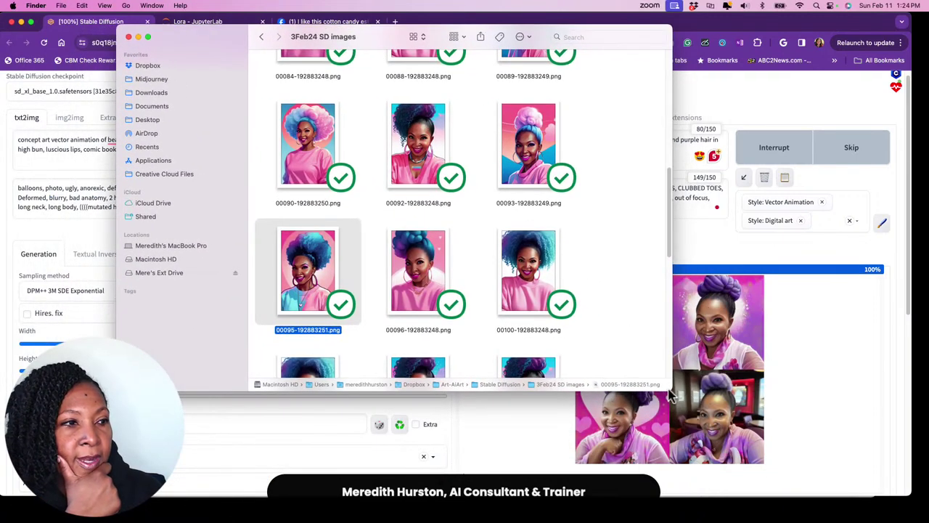
pyautogui.moveTo(671, 394); pyautogui.dragTo(841, 483)
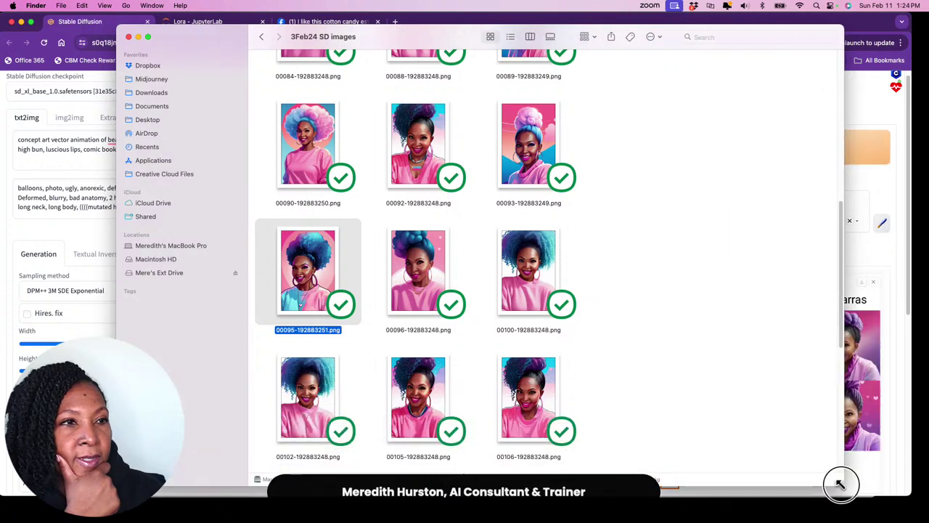
pyautogui.scroll(3, 579, 305)
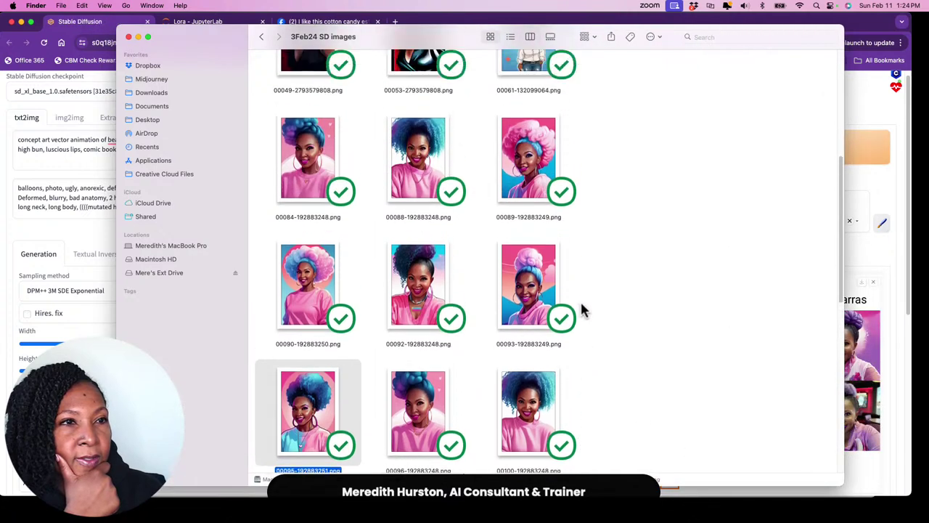
pyautogui.scroll(3, 579, 299)
# Step: View 00088-192883248.png in Preview as a style reference, close it and look through the folder's other portraits
pyautogui.doubleClick(419, 218)
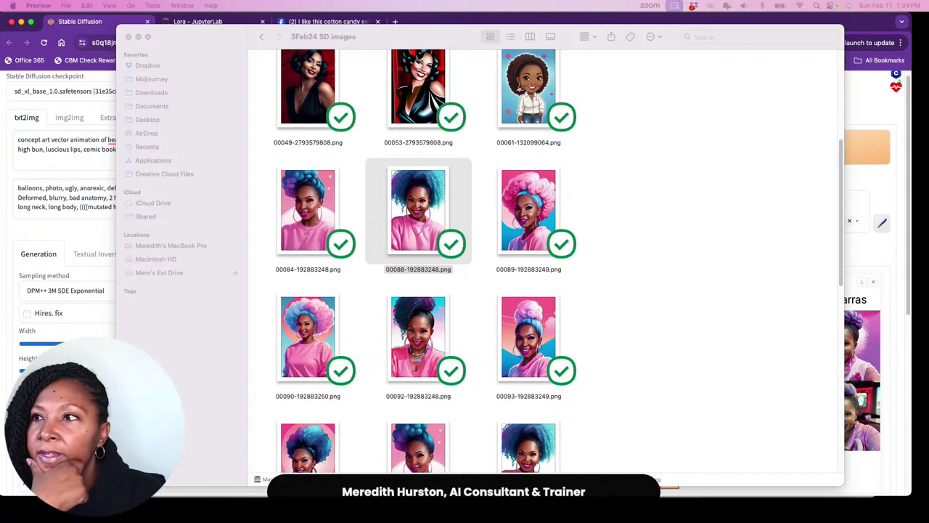
pyautogui.moveTo(166, 25); pyautogui.dragTo(509, 73)
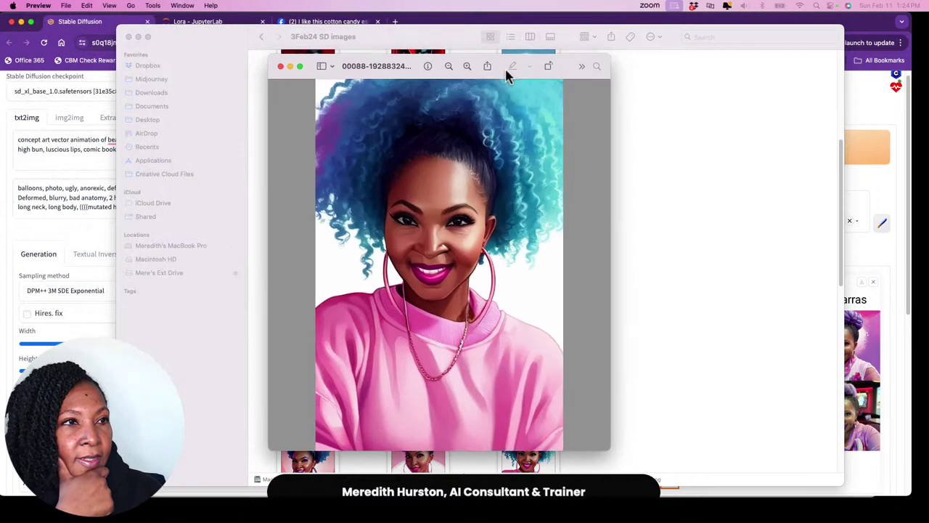
pyautogui.click(415, 82)
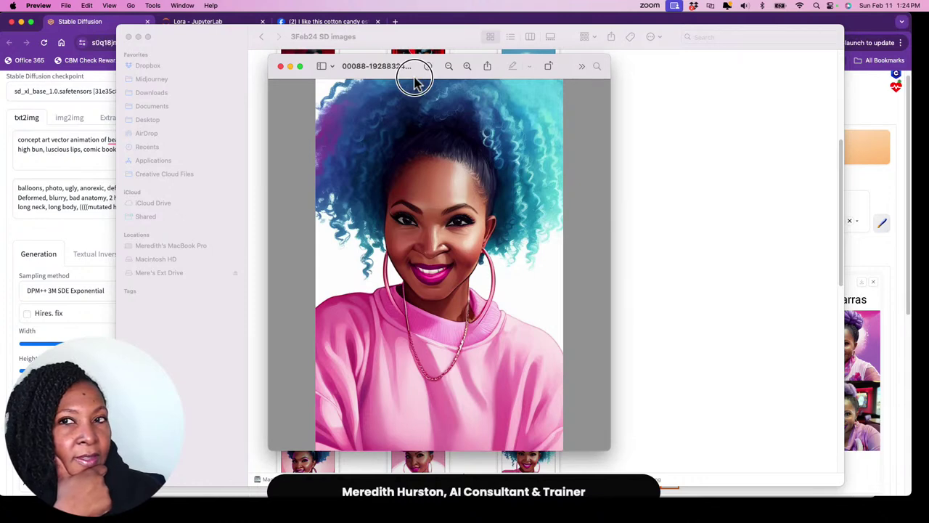
pyautogui.press('space')
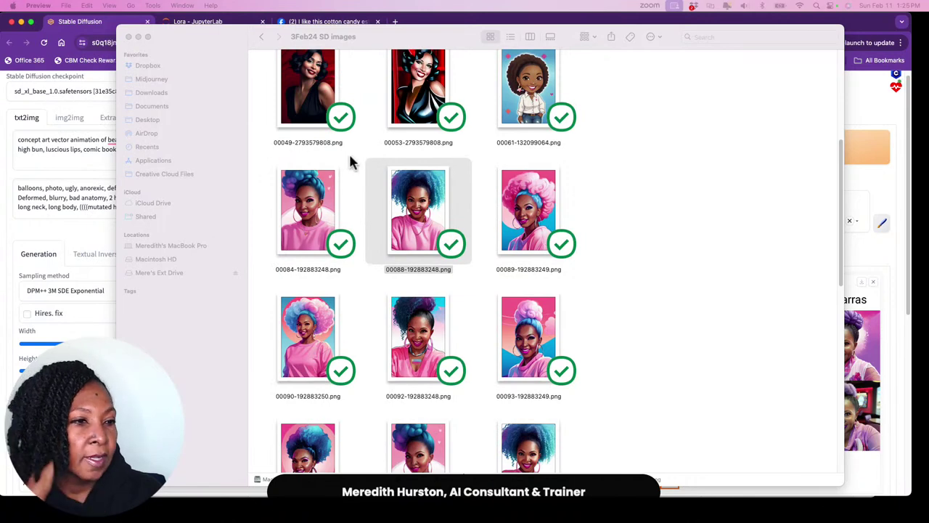
pyautogui.scroll(-5, 588, 254)
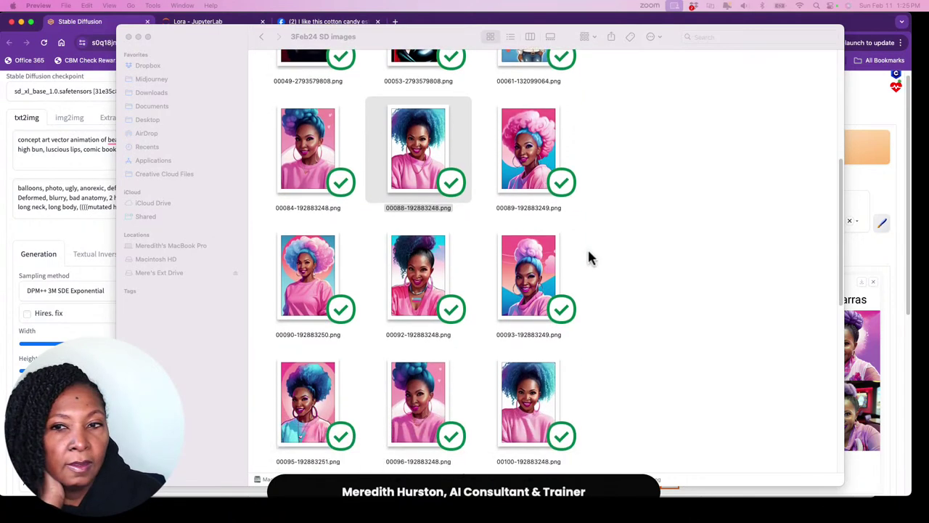
pyautogui.scroll(-2, 587, 248)
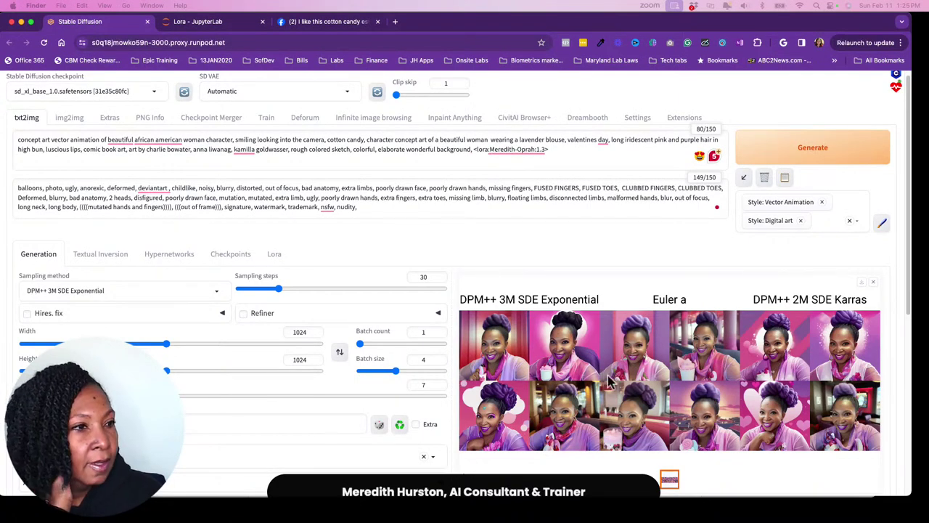
# Step: Return to Stable Diffusion in Chrome and compare the three samplers in the new plot at enlarged size
pyautogui.click(641, 388)
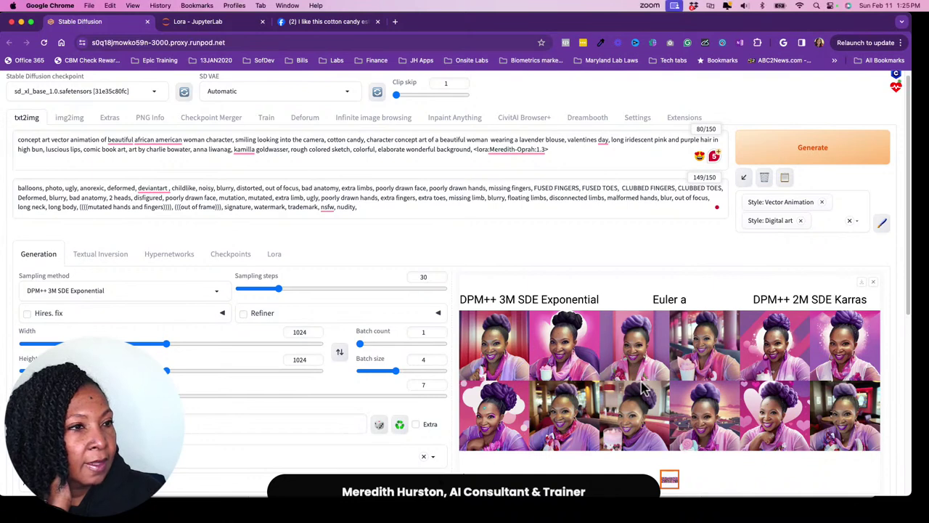
pyautogui.click(635, 397)
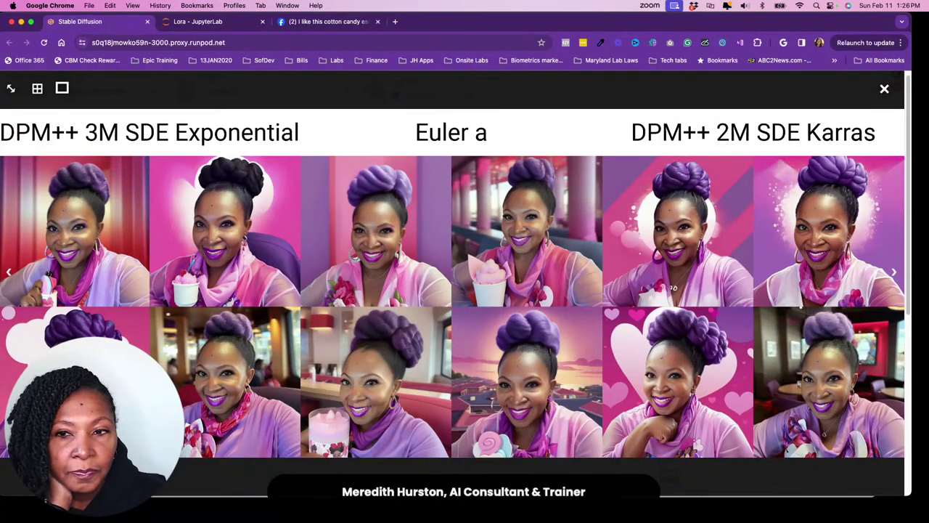
pyautogui.click(395, 418)
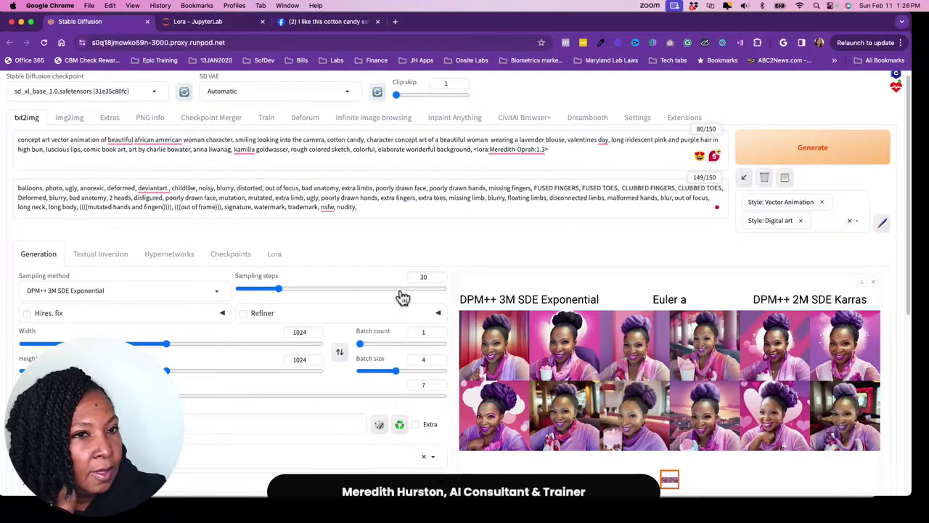
# Step: Open Image Search in Infinite image browsing
pyautogui.scroll(-1, 650, 323)
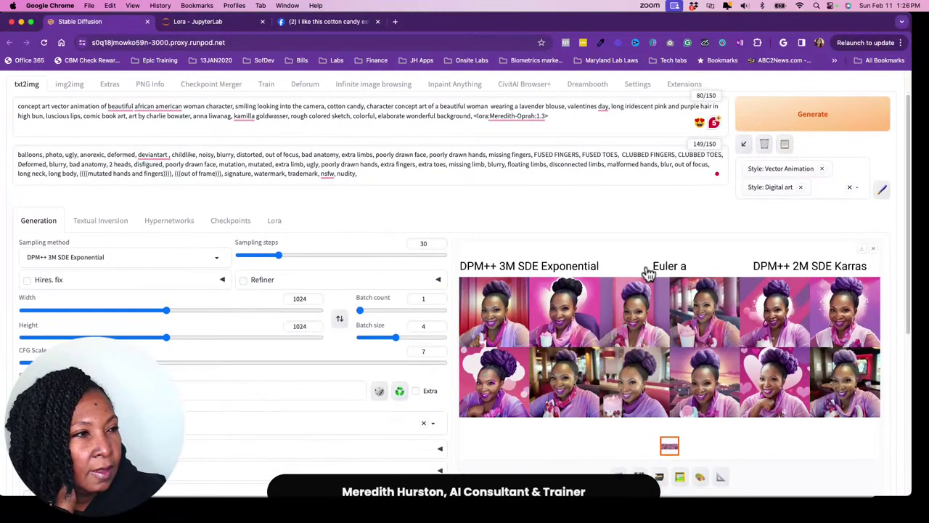
pyautogui.scroll(1, 595, 308)
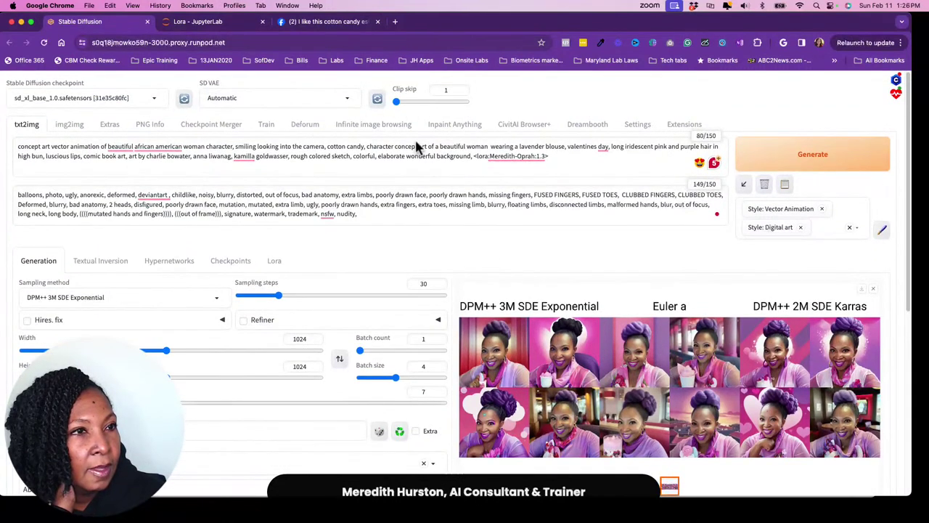
pyautogui.click(373, 130)
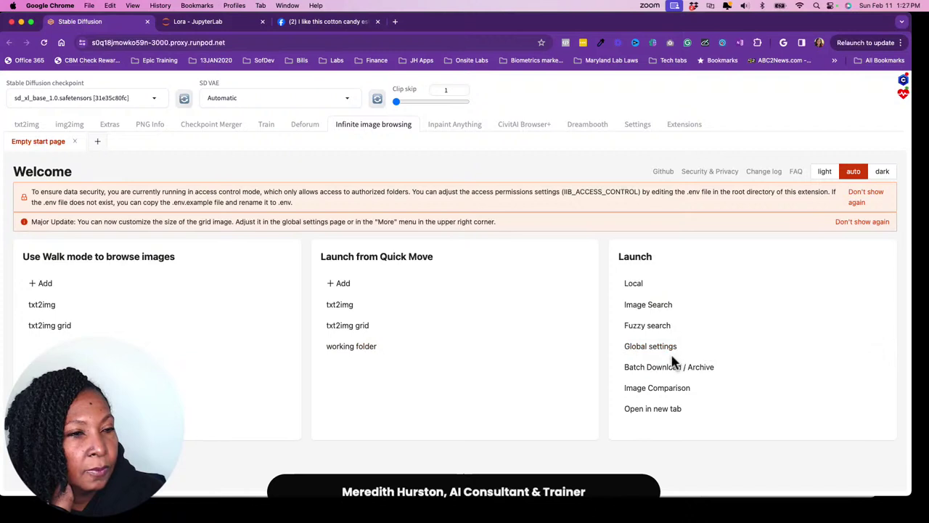
pyautogui.click(666, 304)
pyautogui.click(850, 164)
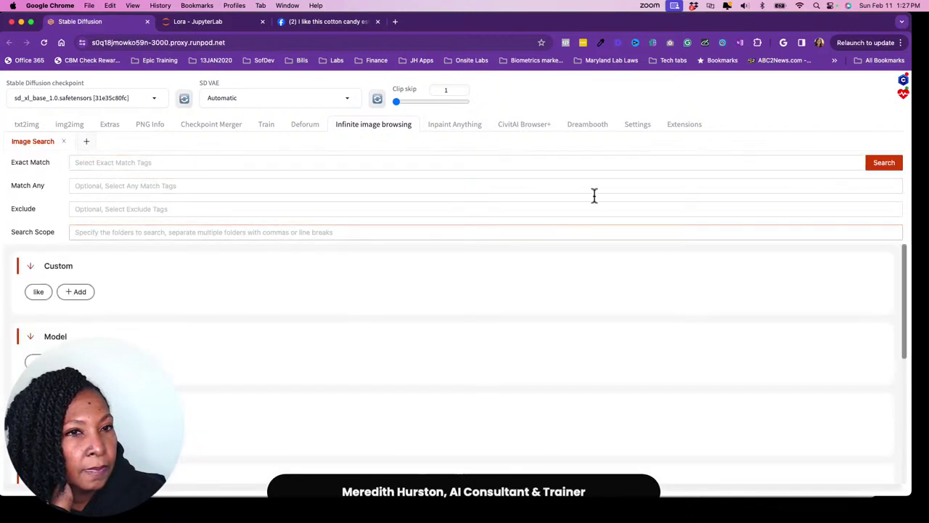
# Step: Close Image Search and open the 2024-02-11 folder of the txt2img outputs
pyautogui.click(63, 141)
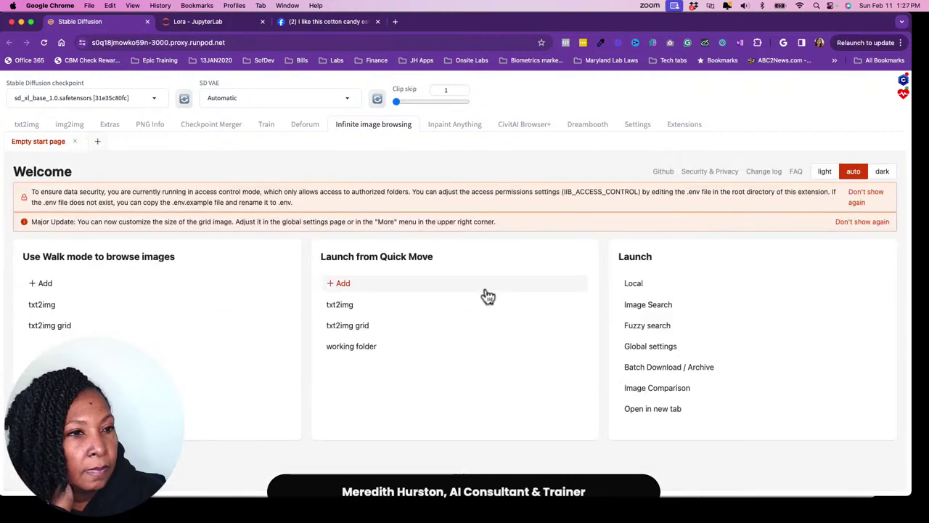
pyautogui.click(341, 304)
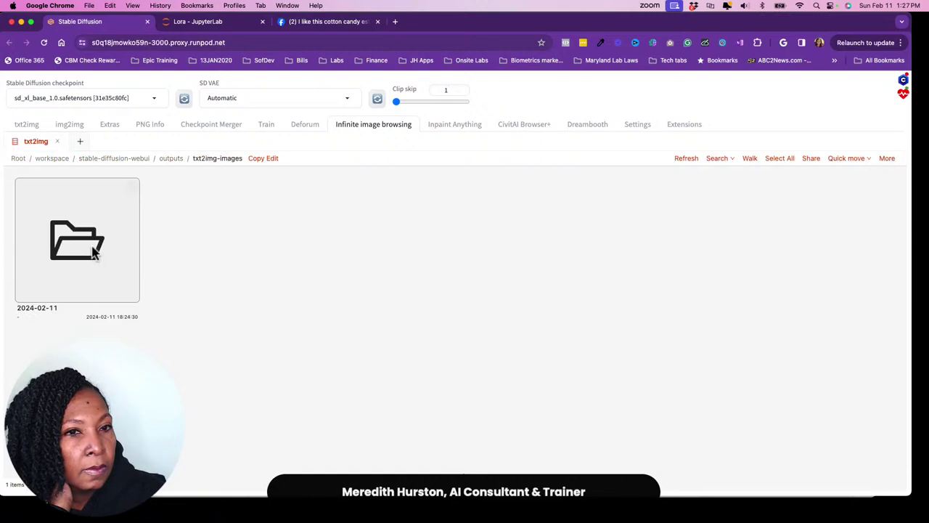
pyautogui.click(93, 252)
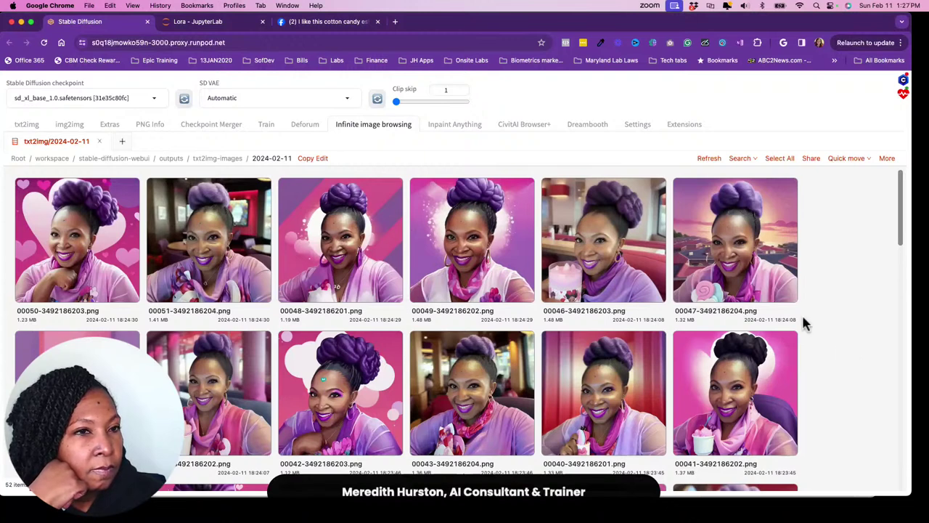
# Step: Preview 00046-3492186203.png and examine its prompts and generation parameters
pyautogui.click(604, 273)
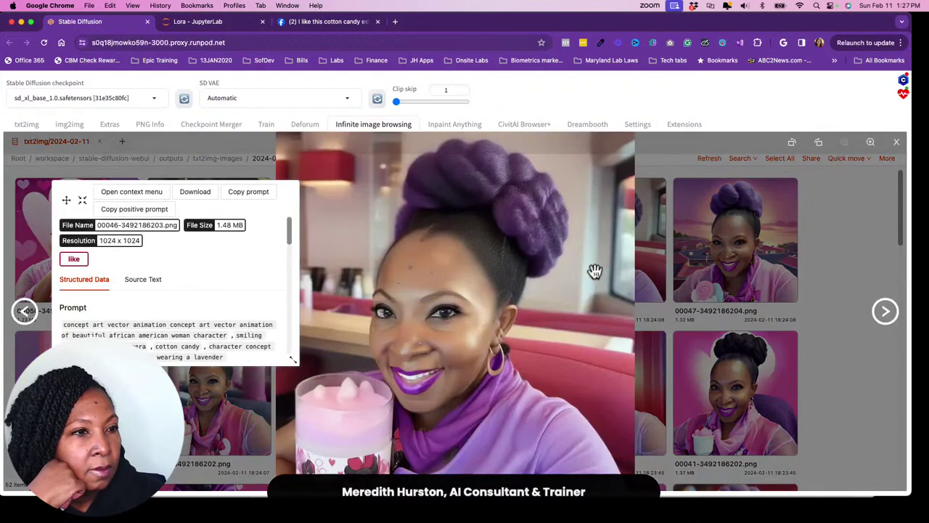
pyautogui.scroll(-2, 126, 265)
pyautogui.scroll(-8, 127, 274)
pyautogui.scroll(-5, 129, 274)
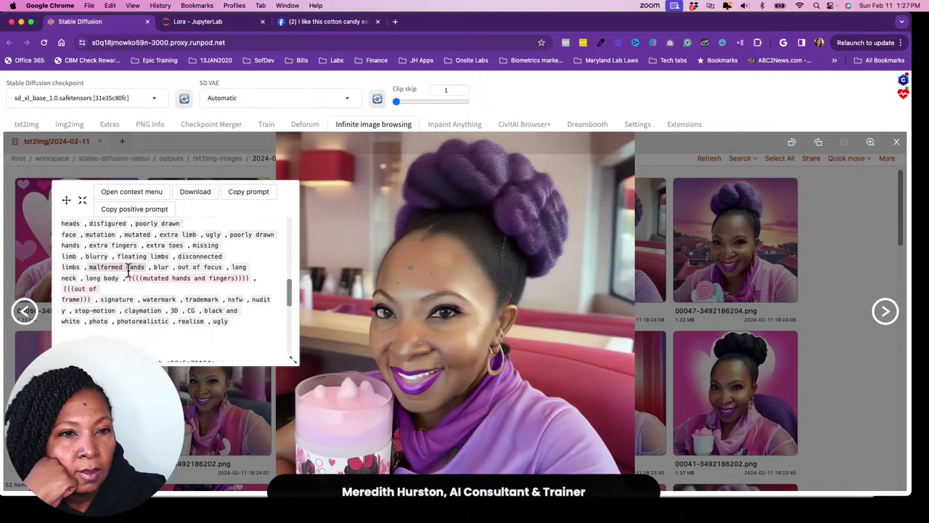
pyautogui.scroll(-4, 128, 269)
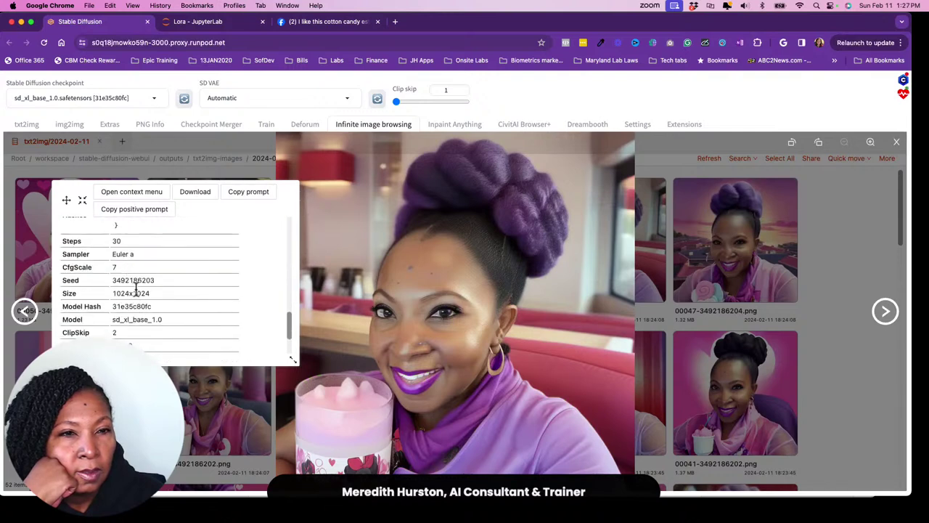
# Step: Copy the seed from the image's generation data and close the preview
pyautogui.doubleClick(134, 280)
pyautogui.rightClick(136, 280)
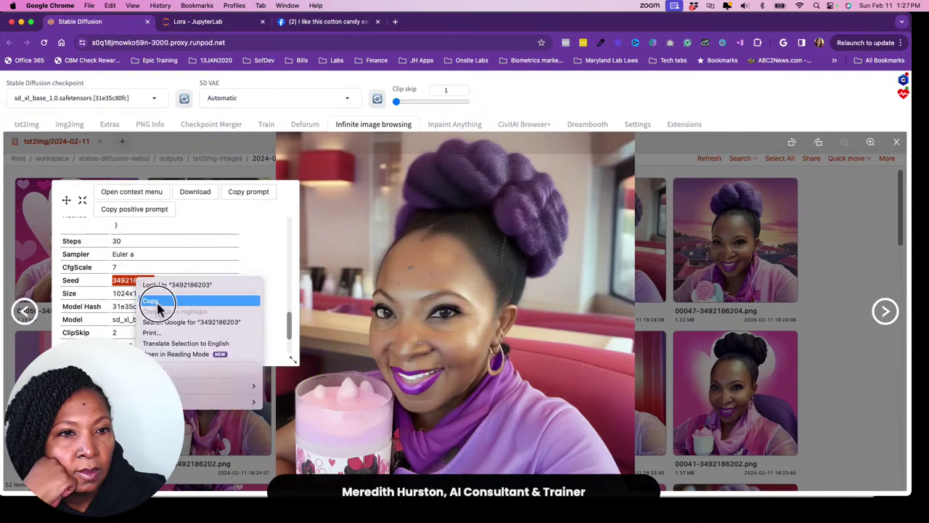
pyautogui.click(158, 302)
pyautogui.scroll(-6, 149, 304)
pyautogui.scroll(6, 148, 302)
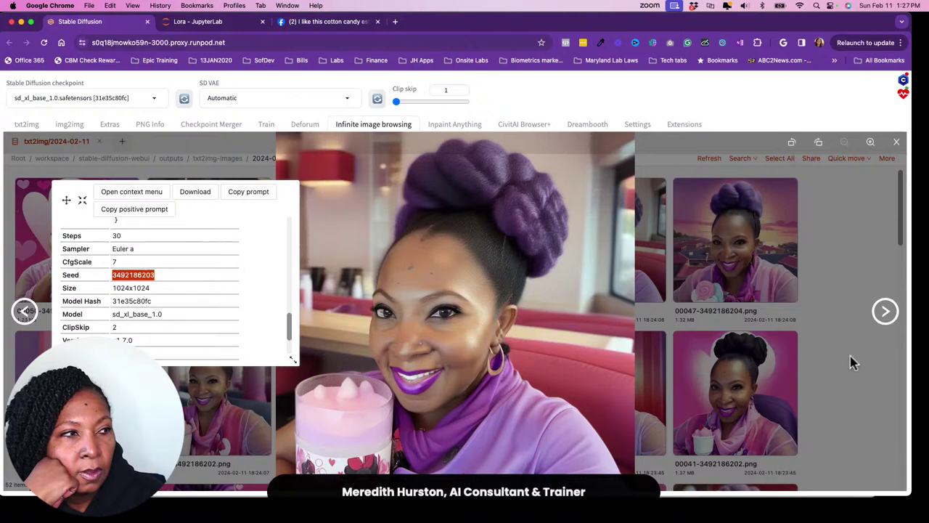
pyautogui.press('Escape')
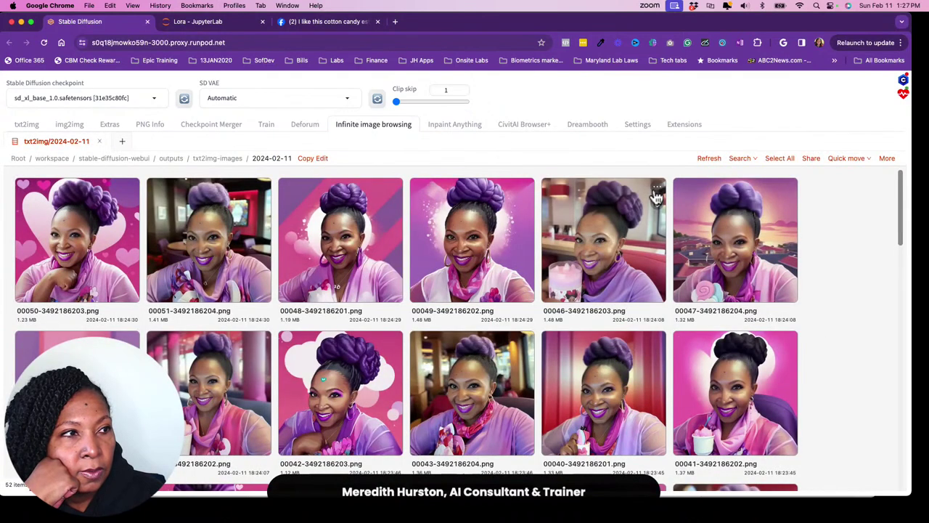
# Step: Send 00046-3492186203.png to txt2img with its prompts and generation settings
pyautogui.click(656, 193)
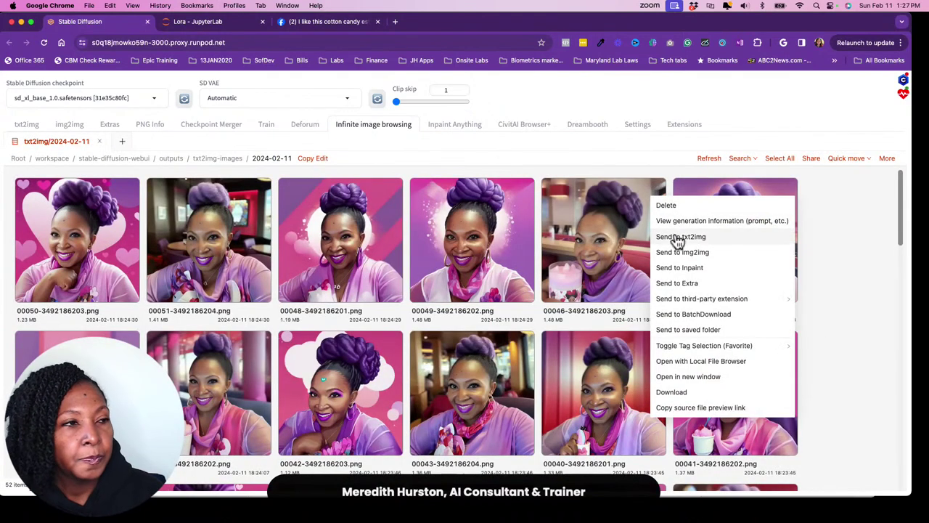
pyautogui.click(677, 238)
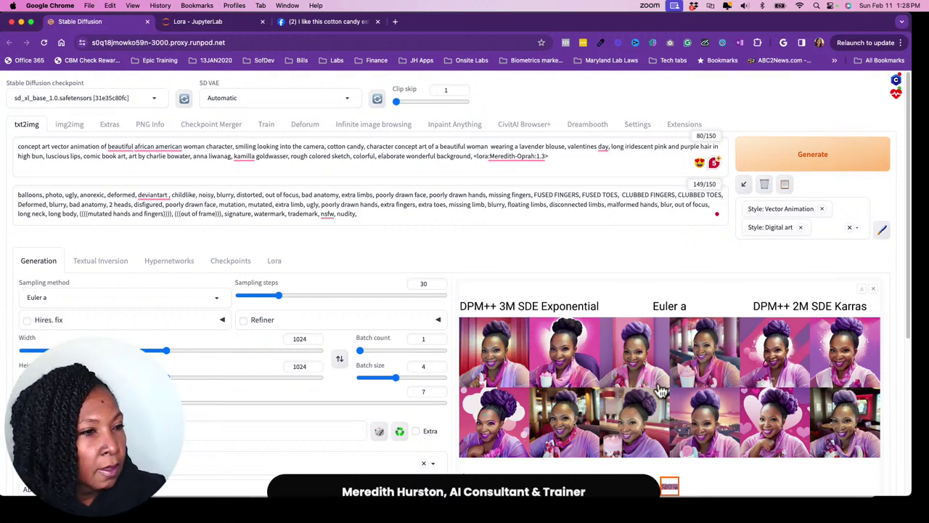
pyautogui.scroll(-2, 660, 391)
pyautogui.scroll(2, 491, 251)
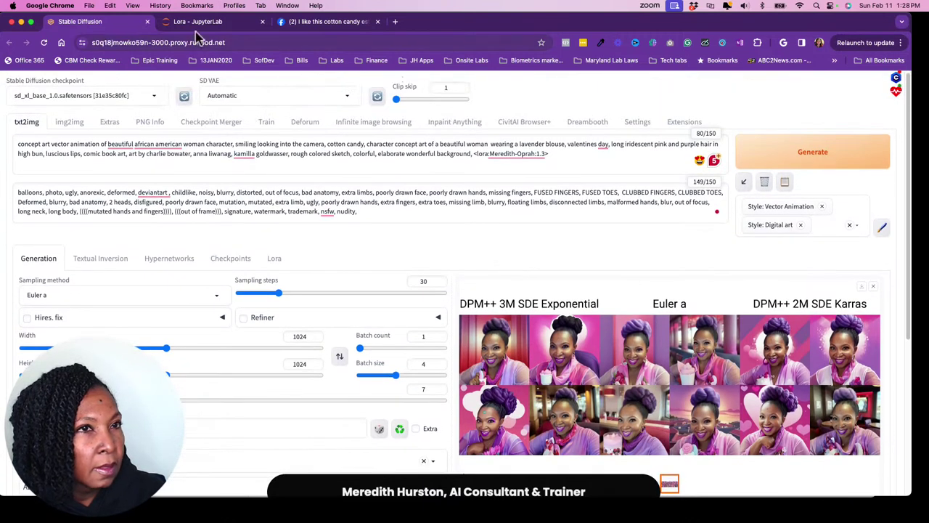
# Step: Go back to Infinite image browsing and compare the portraits throughout the 2024-02-11 folder
pyautogui.click(374, 125)
pyautogui.scroll(-5, 481, 306)
pyautogui.scroll(-12, 484, 306)
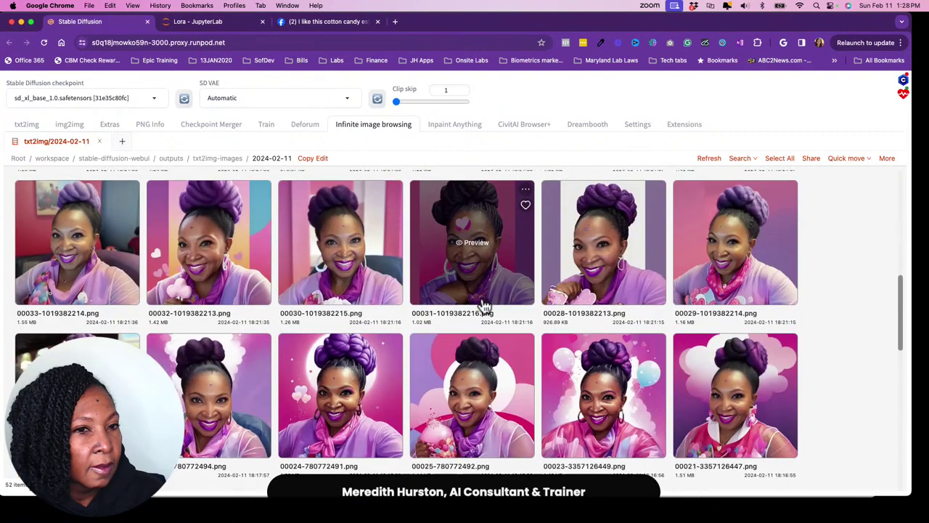
pyautogui.scroll(6, 485, 306)
pyautogui.scroll(6, 485, 306)
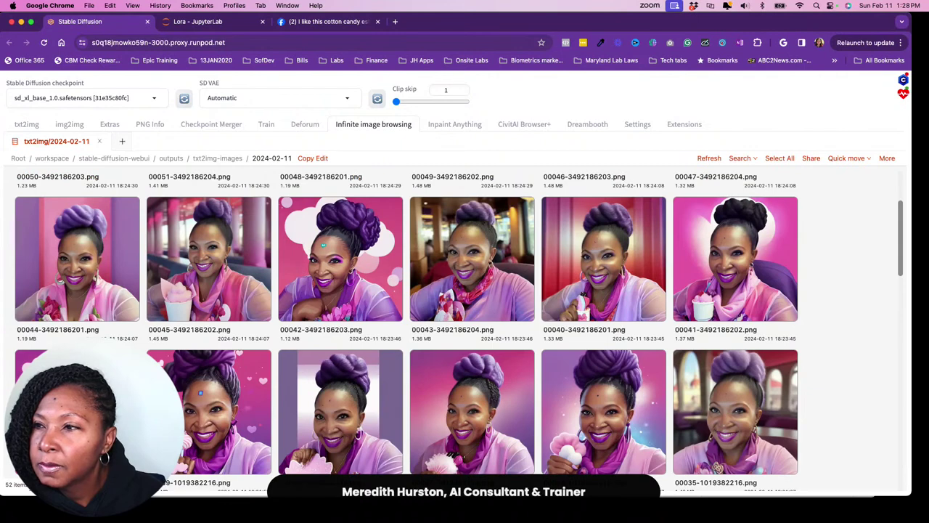
pyautogui.moveTo(99, 272)
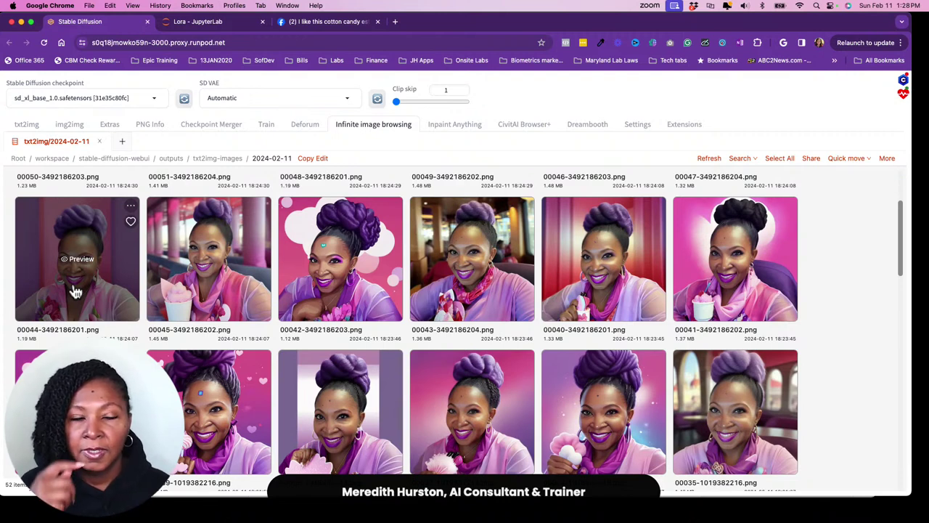
pyautogui.moveTo(222, 377)
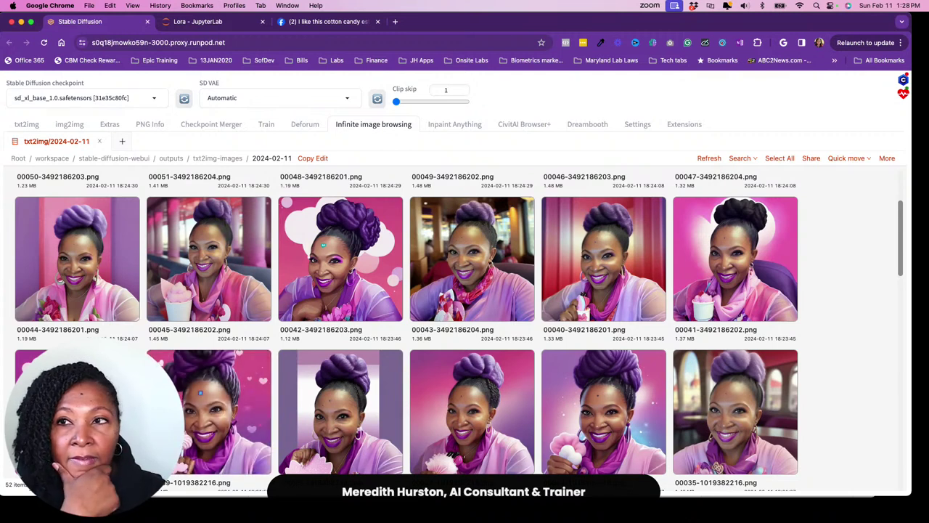
pyautogui.moveTo(235, 330)
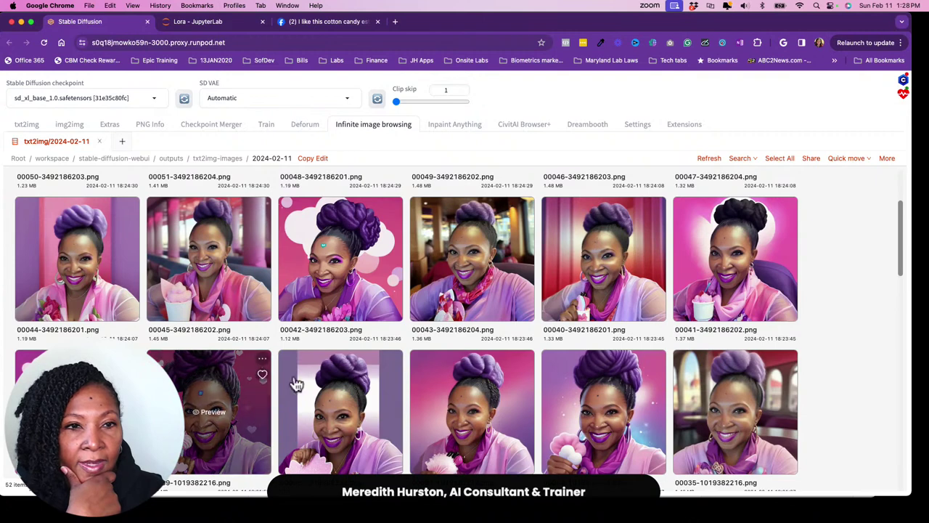
pyautogui.moveTo(318, 381)
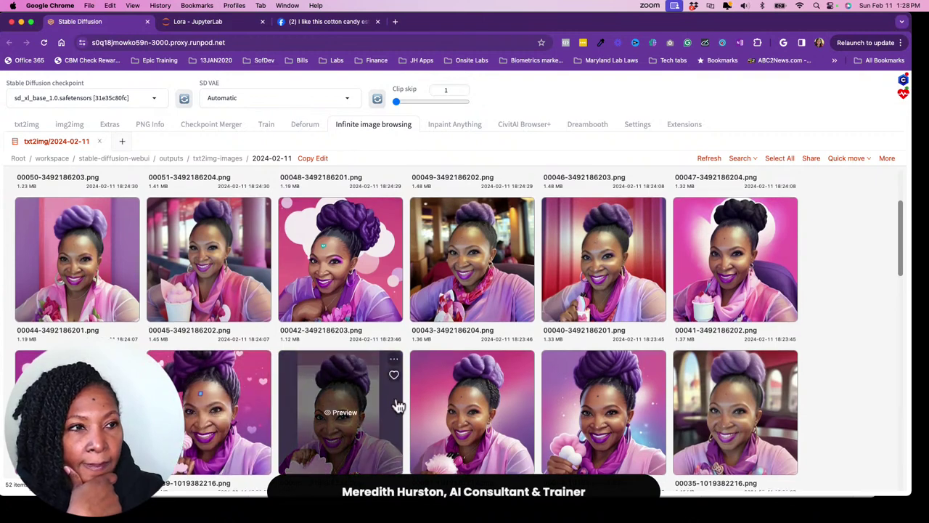
pyautogui.scroll(2, 398, 406)
pyautogui.scroll(4, 398, 406)
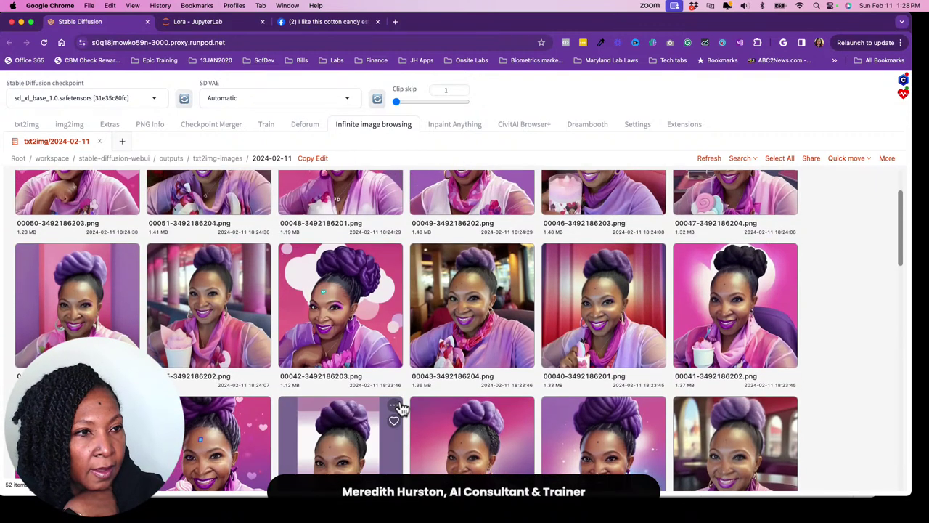
pyautogui.scroll(2, 404, 412)
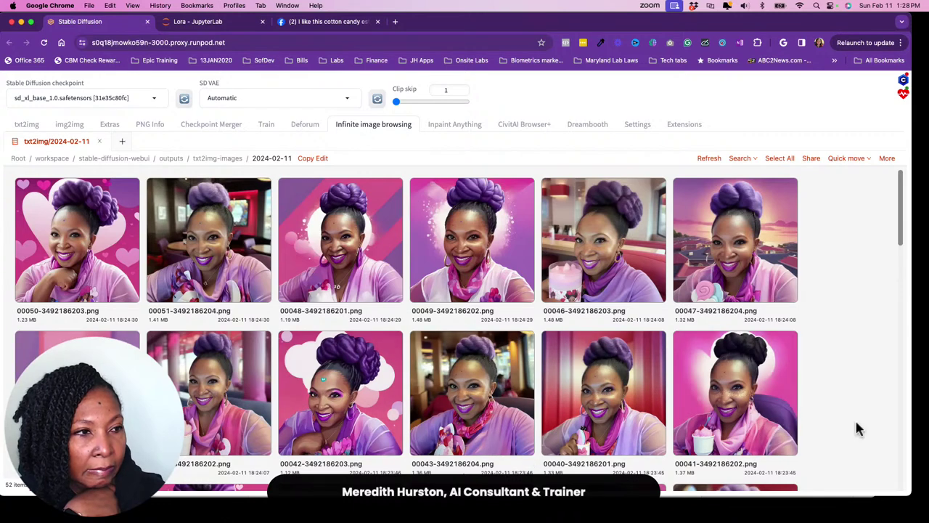
# Step: Return to the txt2img settings, enable the extra seed options and set the variation strength to 0.15
pyautogui.click(24, 124)
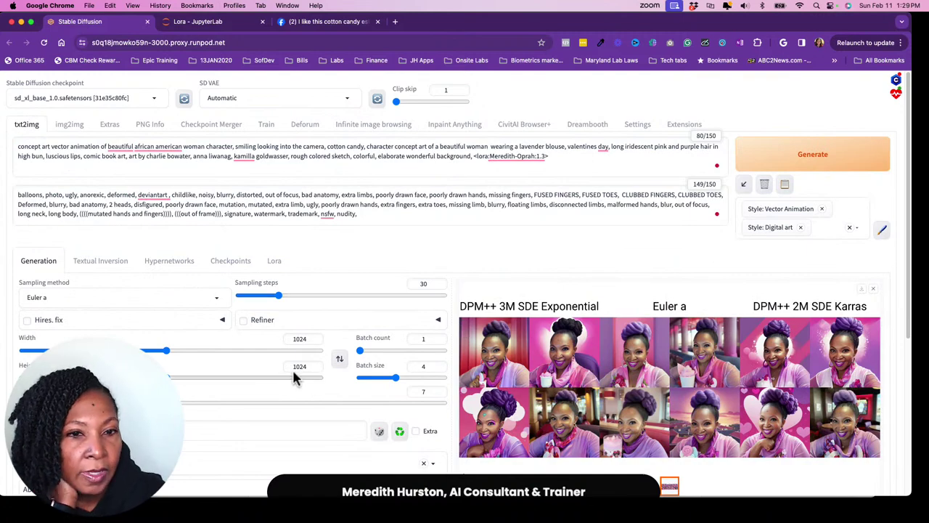
pyautogui.scroll(-2, 240, 354)
pyautogui.scroll(1, 279, 349)
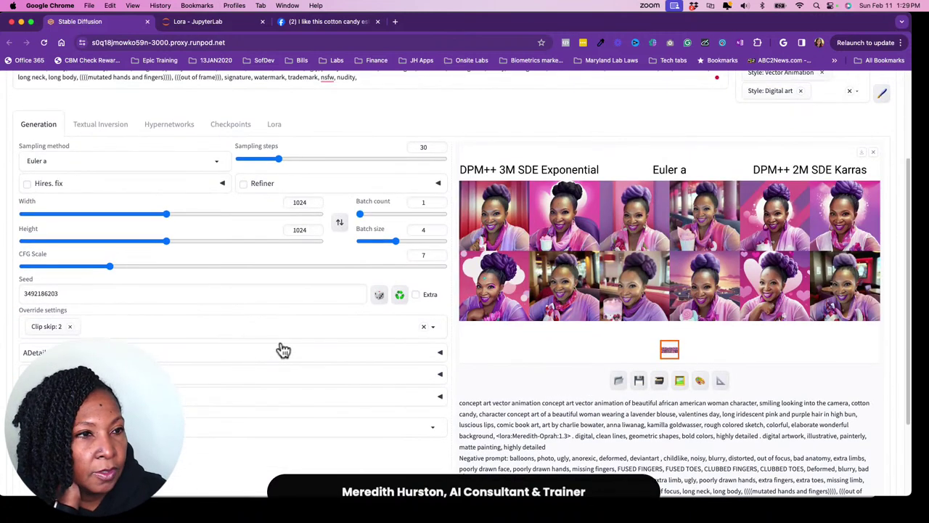
pyautogui.click(415, 304)
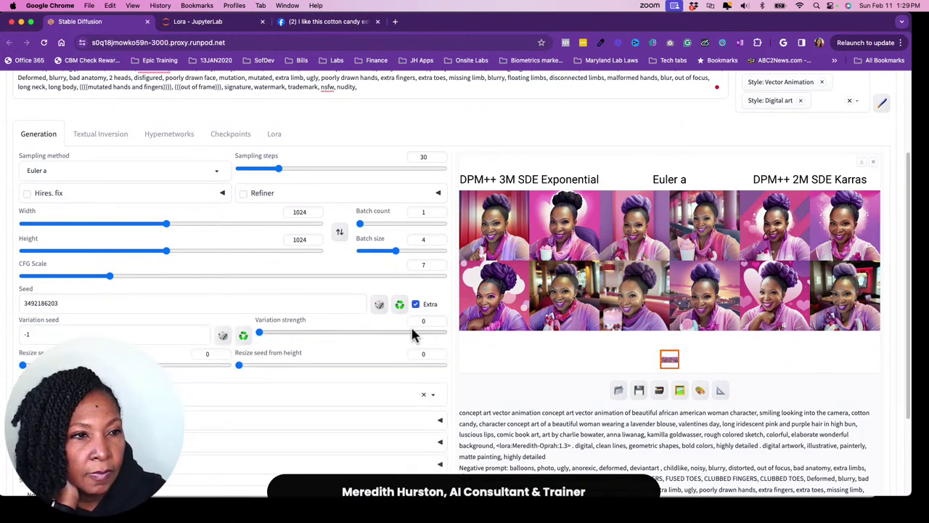
pyautogui.click(439, 320)
pyautogui.click(439, 320)
pyautogui.click(439, 319)
pyautogui.click(439, 319)
pyautogui.click(439, 319)
pyautogui.click(440, 320)
pyautogui.click(439, 319)
pyautogui.click(439, 320)
pyautogui.click(439, 319)
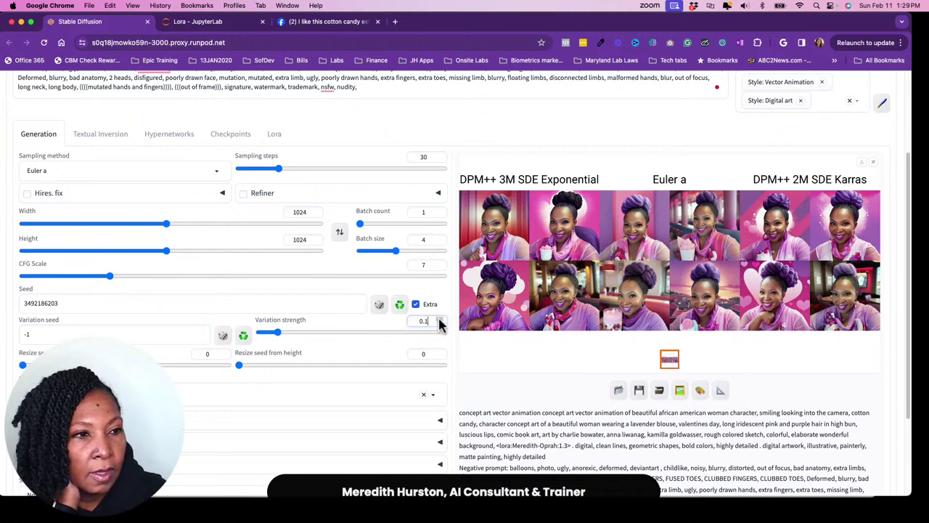
pyautogui.click(439, 319)
pyautogui.click(439, 319)
pyautogui.click(440, 320)
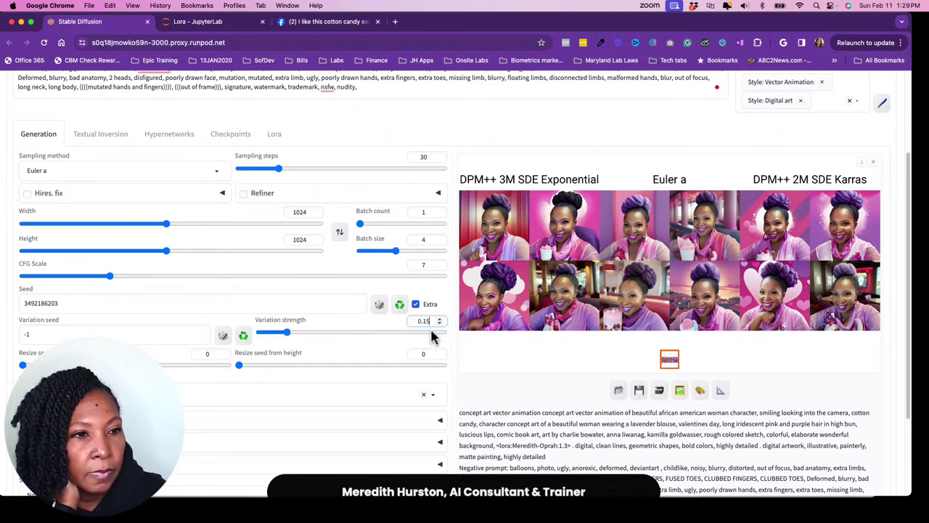
# Step: Generate a batch of four variations with the current prompts and seed
pyautogui.scroll(2, 576, 349)
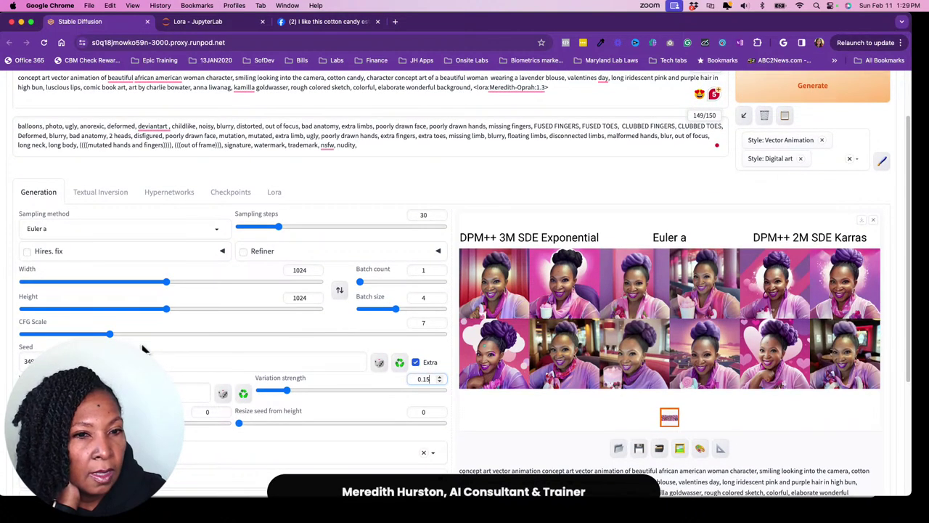
pyautogui.scroll(2, 671, 334)
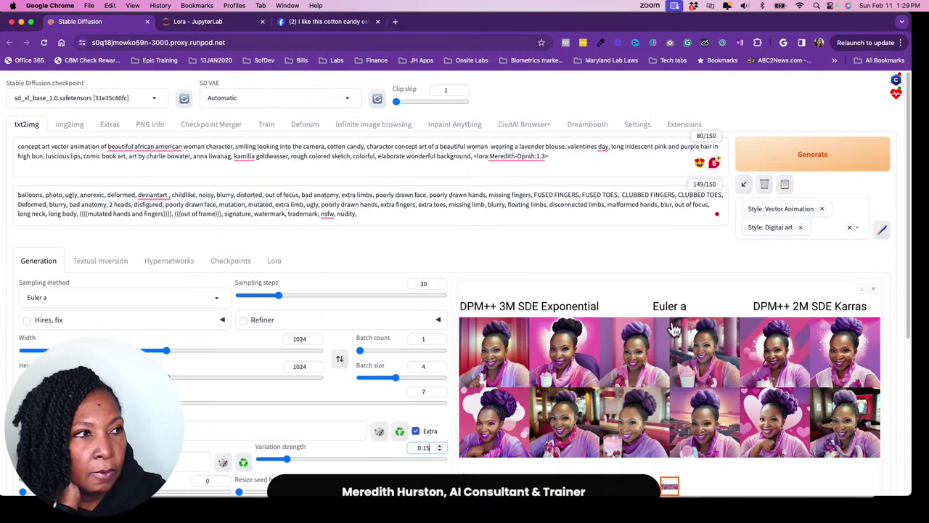
pyautogui.click(804, 157)
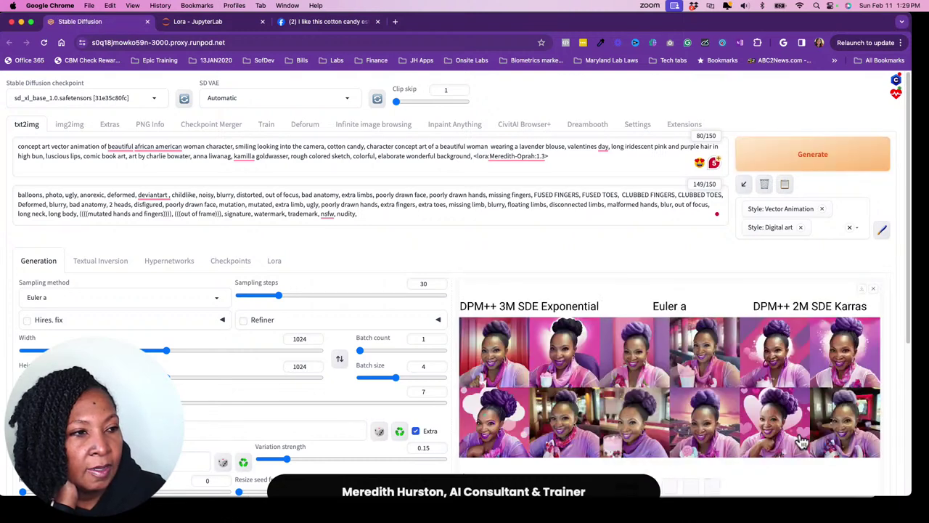
# Step: Check the new batch's generation parameters, inspect the image grid at enlarged size and close it
pyautogui.click(627, 392)
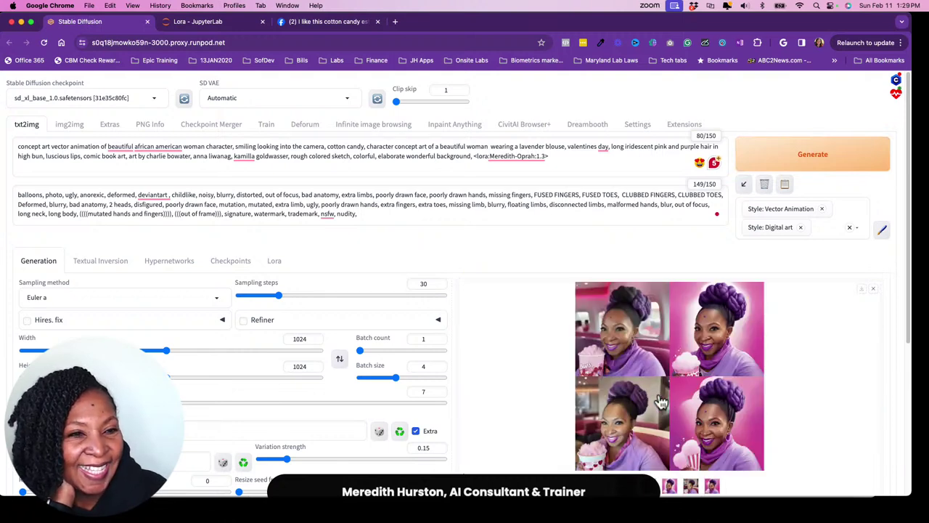
pyautogui.scroll(-5, 508, 417)
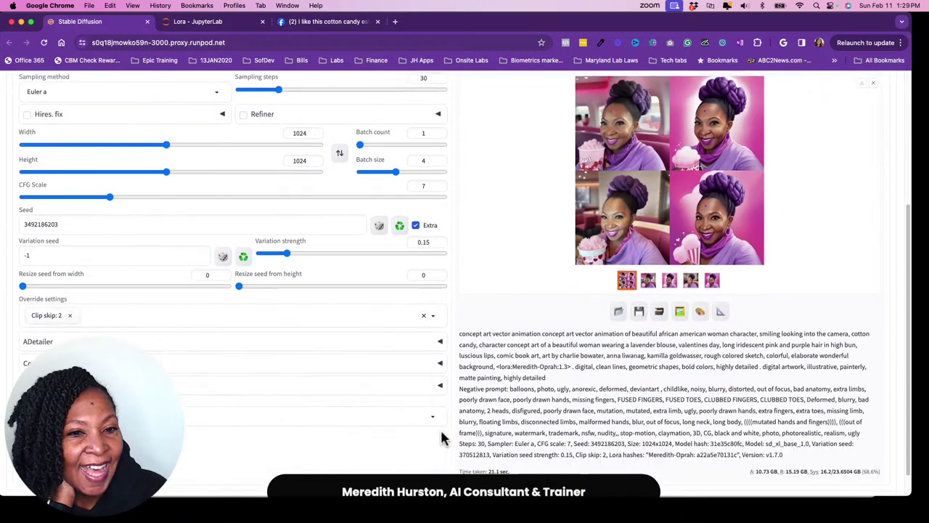
pyautogui.scroll(6, 436, 435)
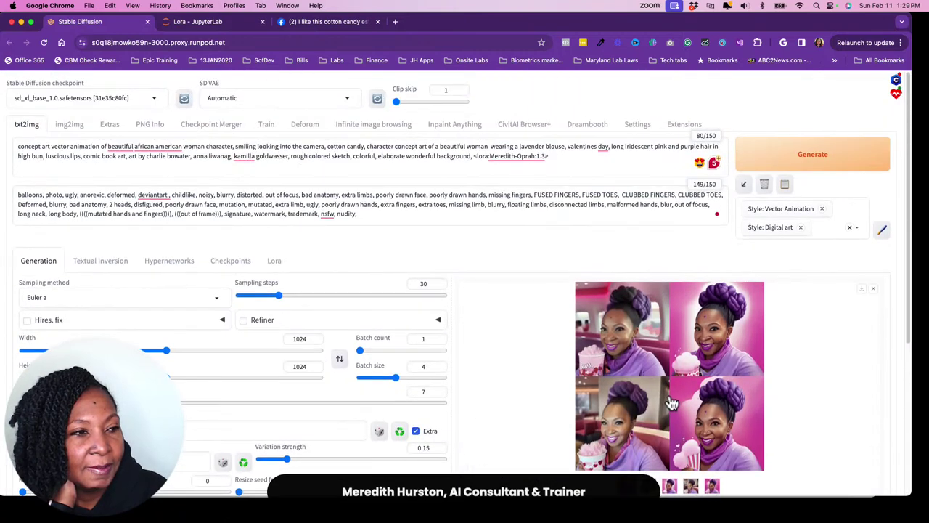
pyautogui.click(674, 408)
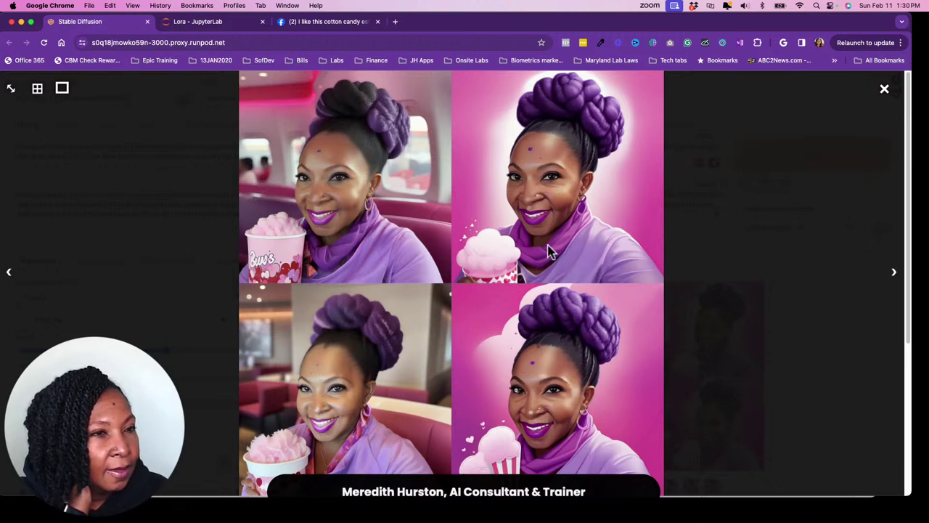
pyautogui.click(884, 88)
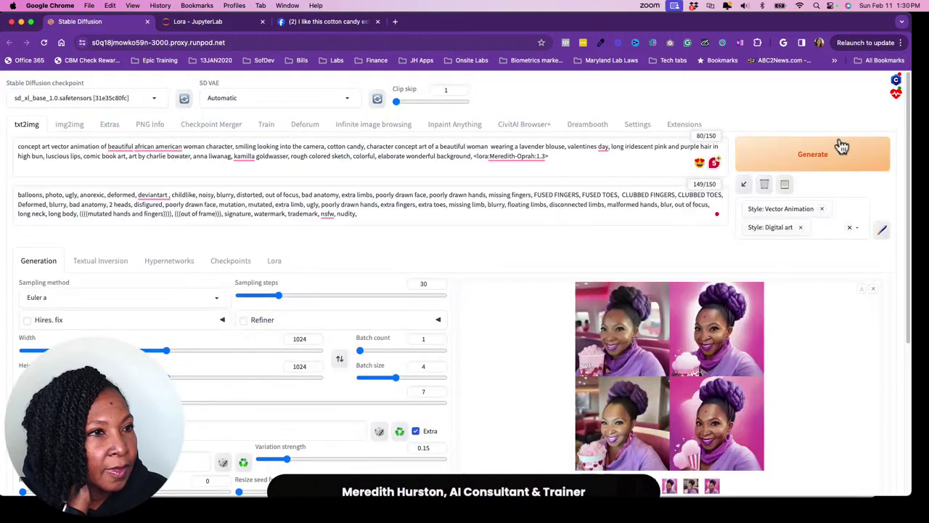
# Step: Run an X/Y/Z plot comparing the samplers Euler a, DPM++ 2M SDE Karras and DPM++ 3M SDE Exponential along X with the current prompts
pyautogui.scroll(-5, 491, 283)
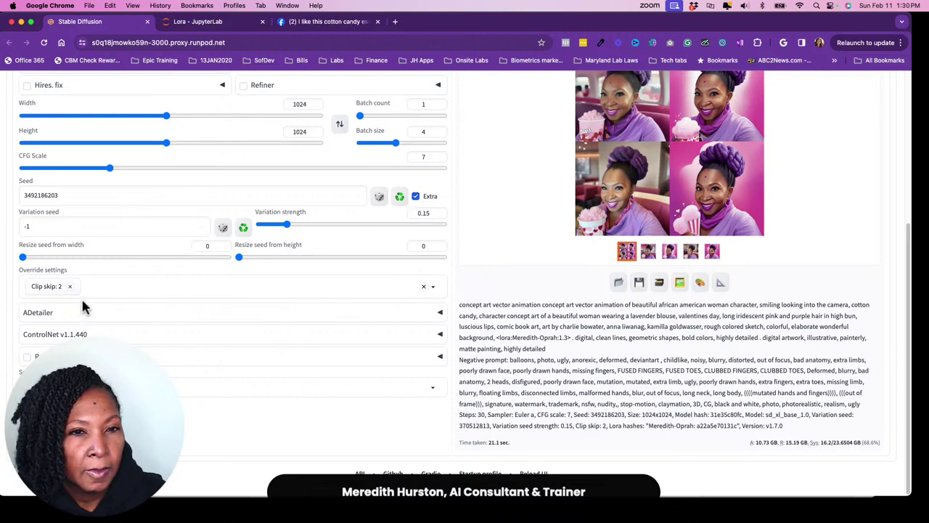
pyautogui.click(145, 387)
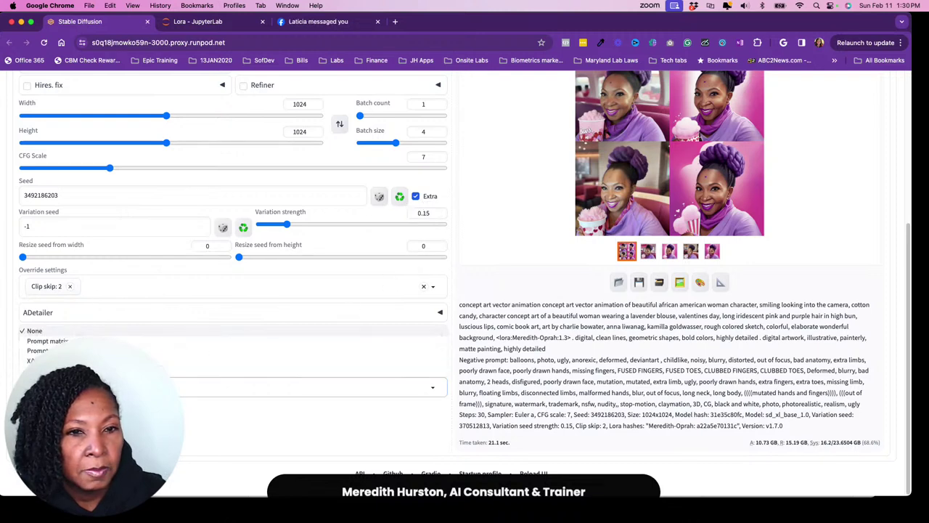
pyautogui.click(31, 361)
pyautogui.click(277, 415)
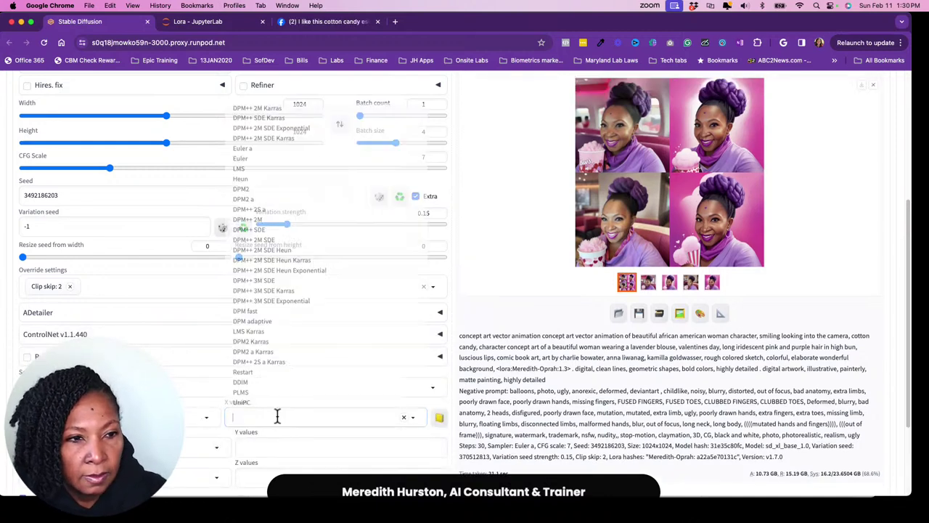
pyautogui.click(256, 147)
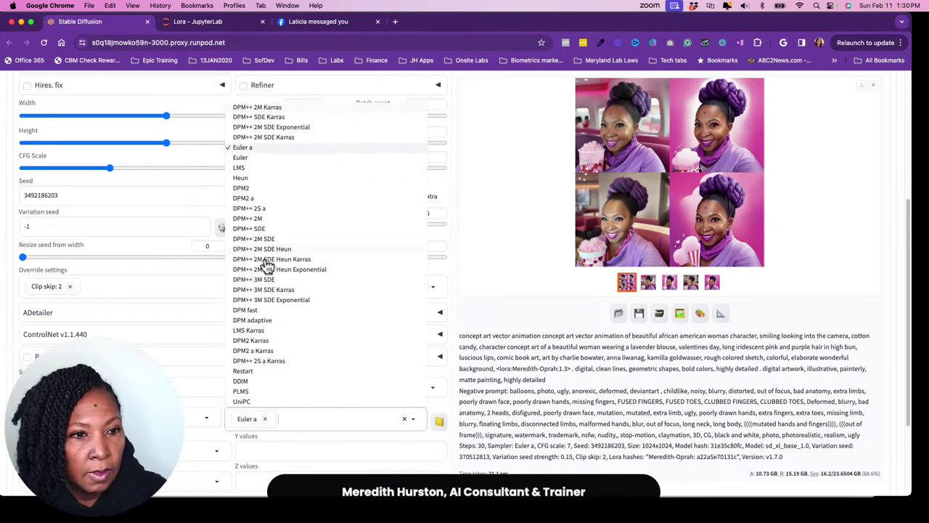
pyautogui.click(288, 138)
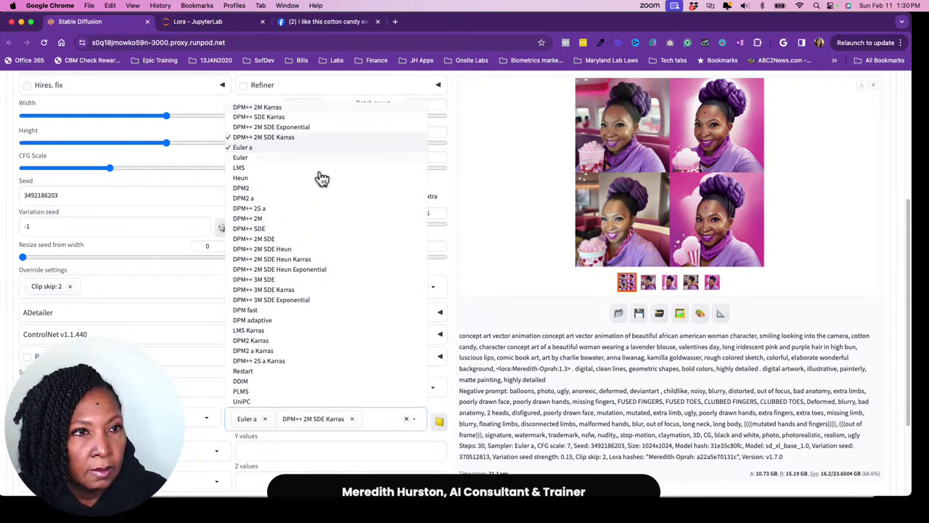
pyautogui.click(298, 300)
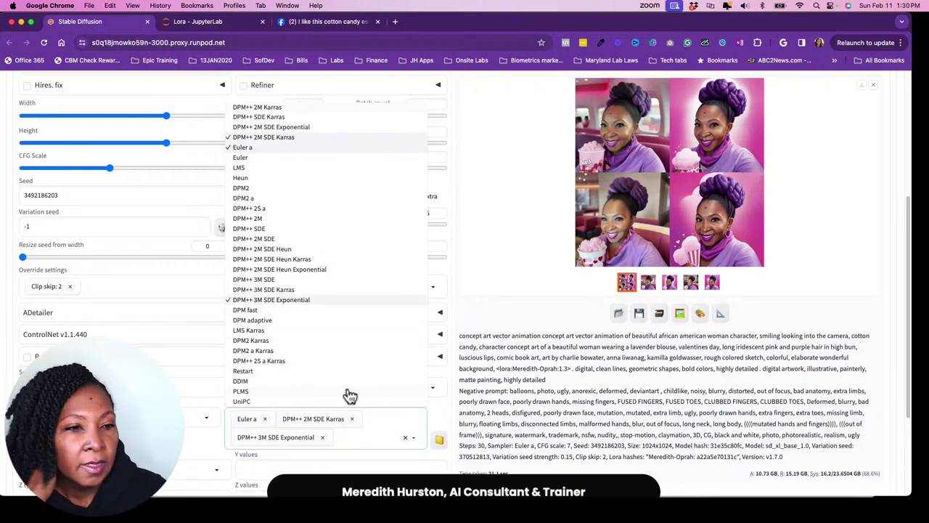
pyautogui.click(483, 319)
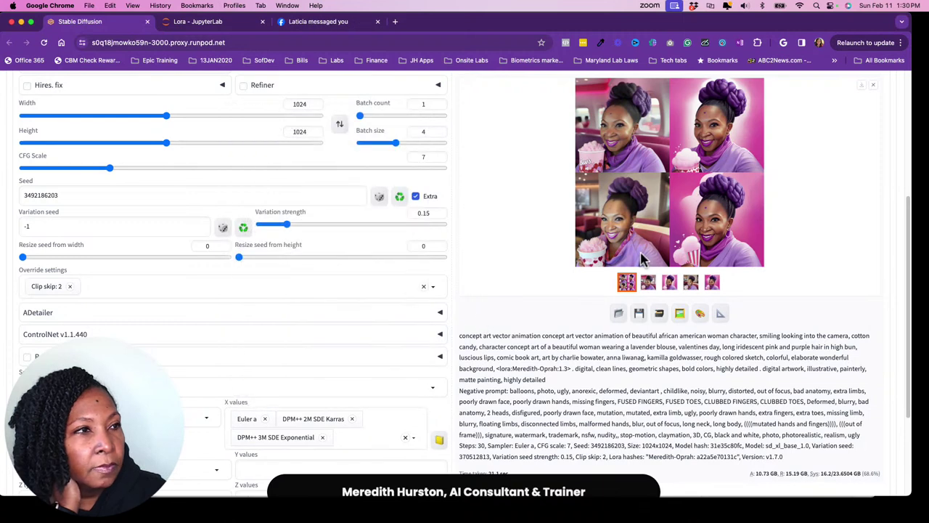
pyautogui.scroll(5, 642, 258)
pyautogui.click(818, 157)
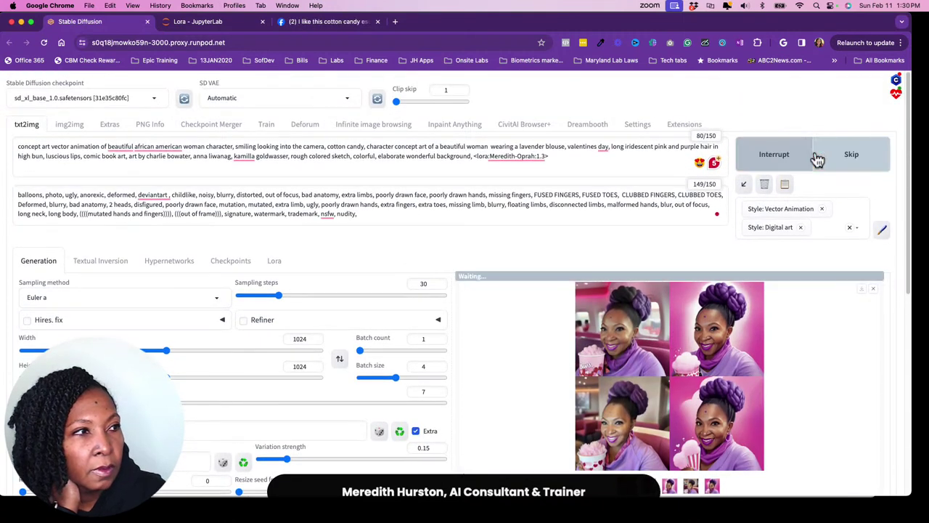
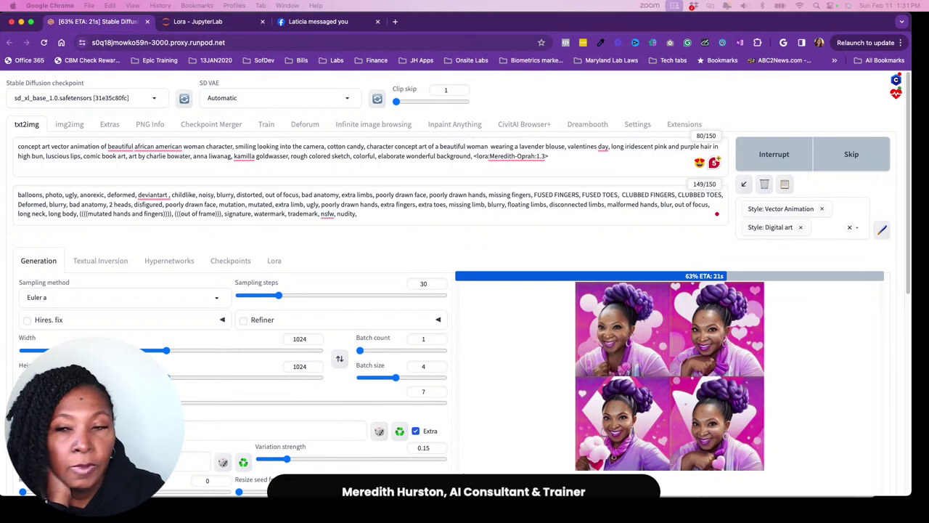
# Step: Switch to Finder, look over the earlier portraits in the 3Feb24 SD images folder and close that window
pyautogui.moveTo(162, 37); pyautogui.dragTo(345, 37)
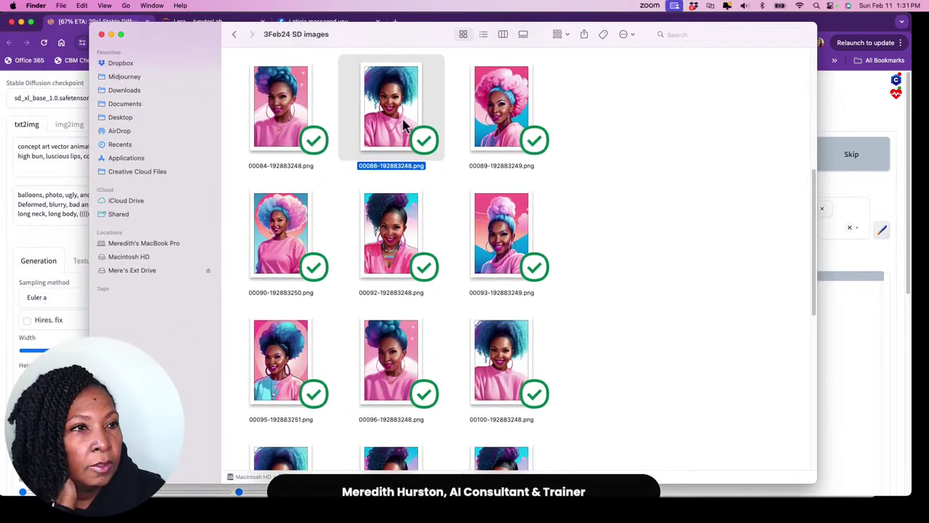
pyautogui.scroll(2, 404, 127)
pyautogui.scroll(1, 403, 127)
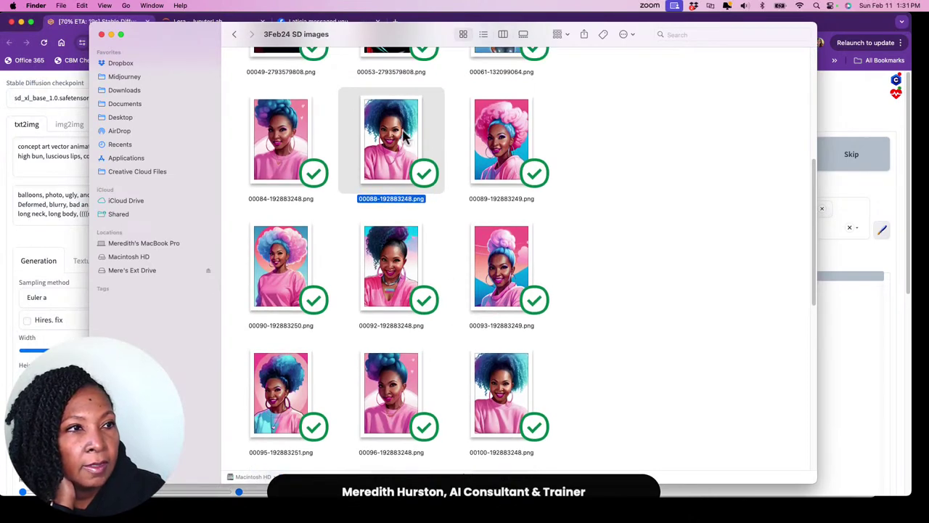
pyautogui.press('super+w')
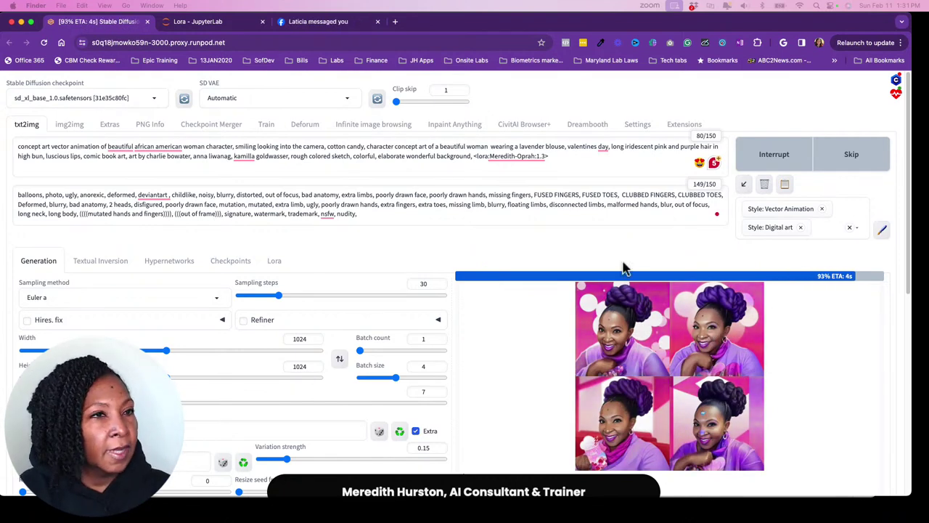
# Step: Open civitai.com in a new browser tab
pyautogui.click(395, 21)
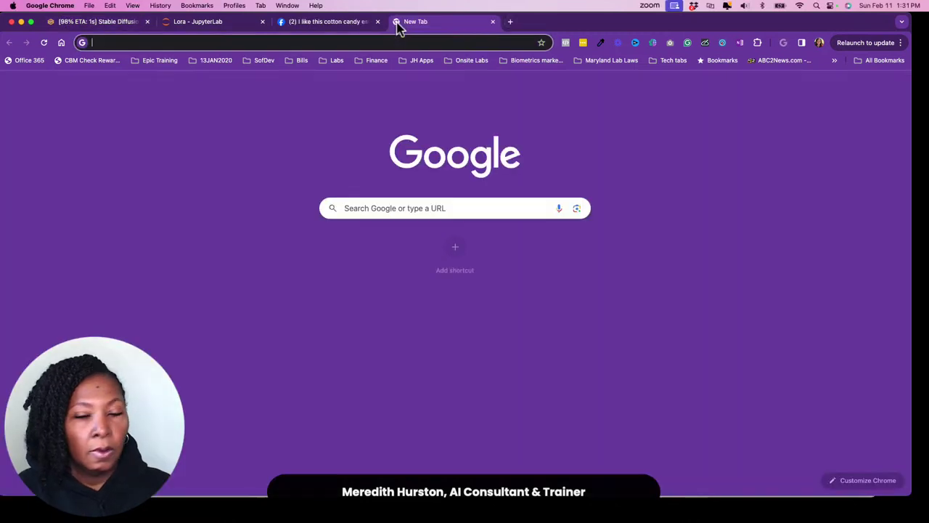
pyautogui.write('civitai.com')
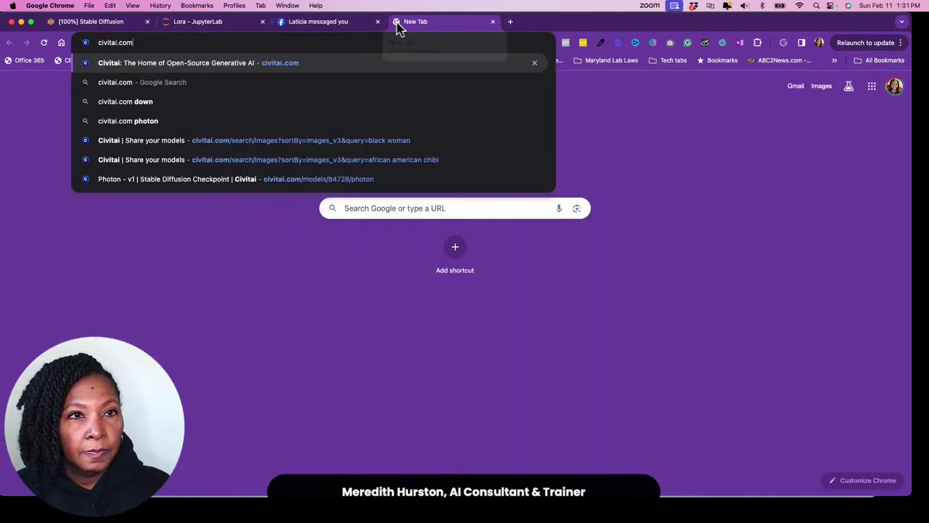
pyautogui.press('Return')
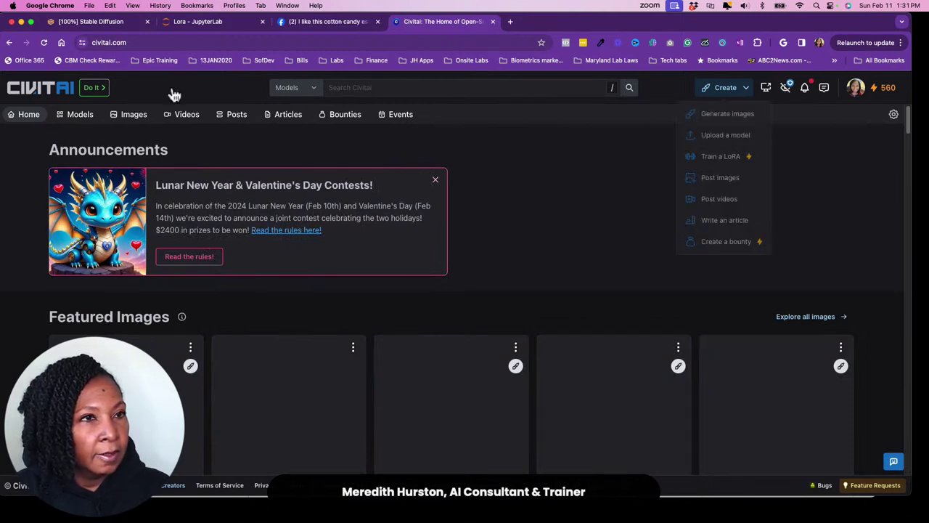
# Step: Search Civitai's models for "cotton candy" and look over the Cotton Candy 3D checkpoint page
pyautogui.click(364, 87)
pyautogui.write('cot')
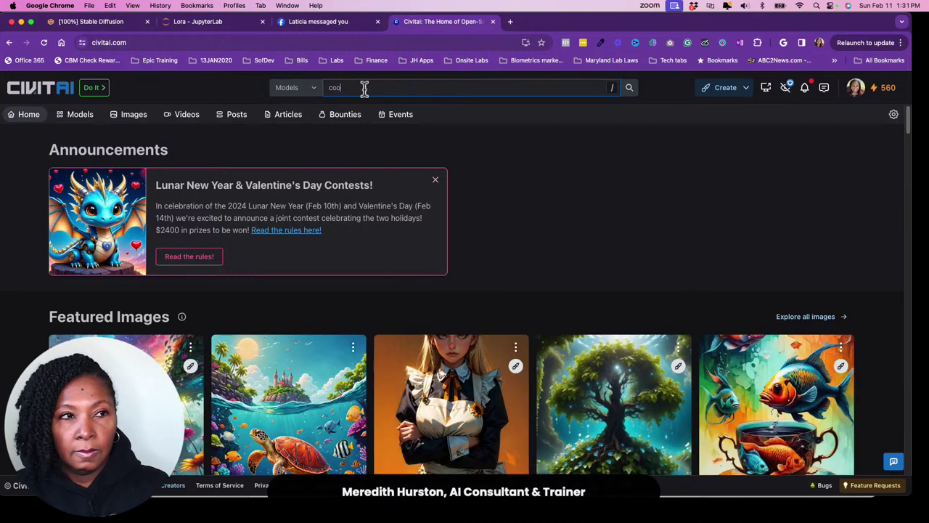
pyautogui.write('ton ca')
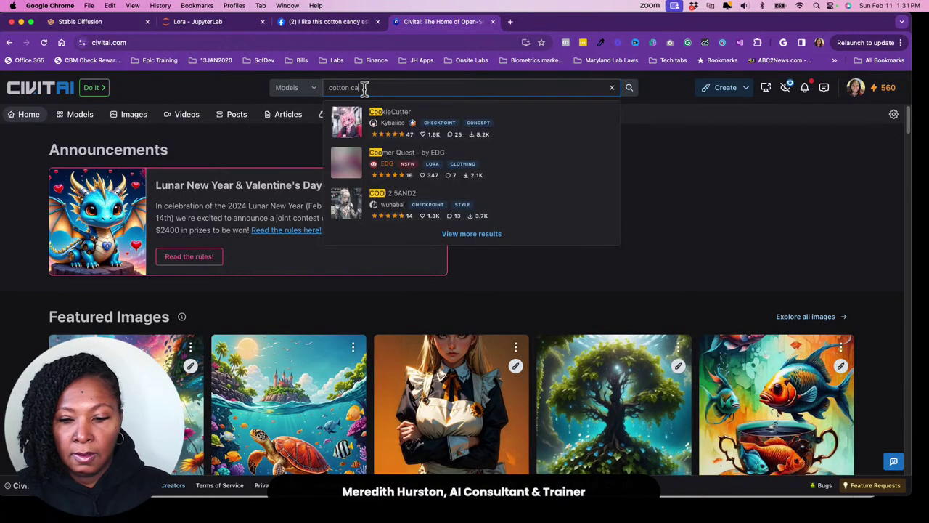
pyautogui.write('ndy')
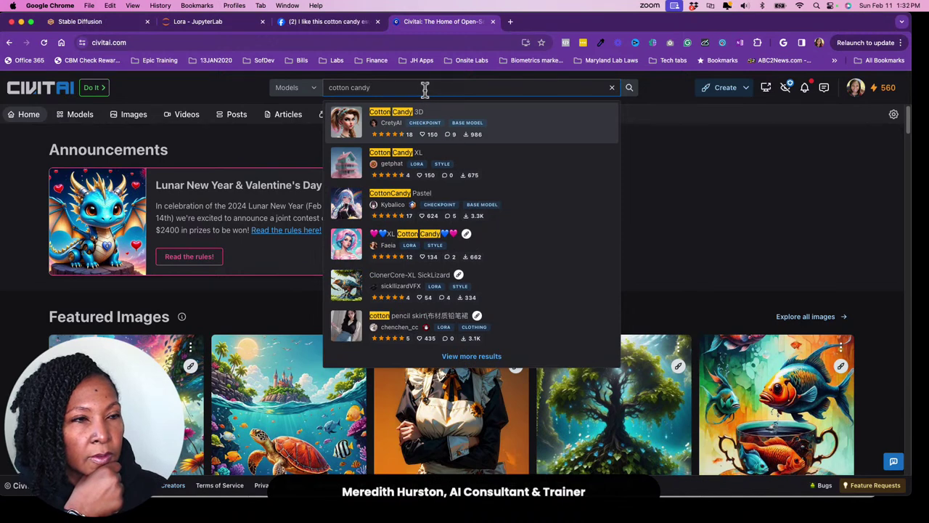
pyautogui.press('Return')
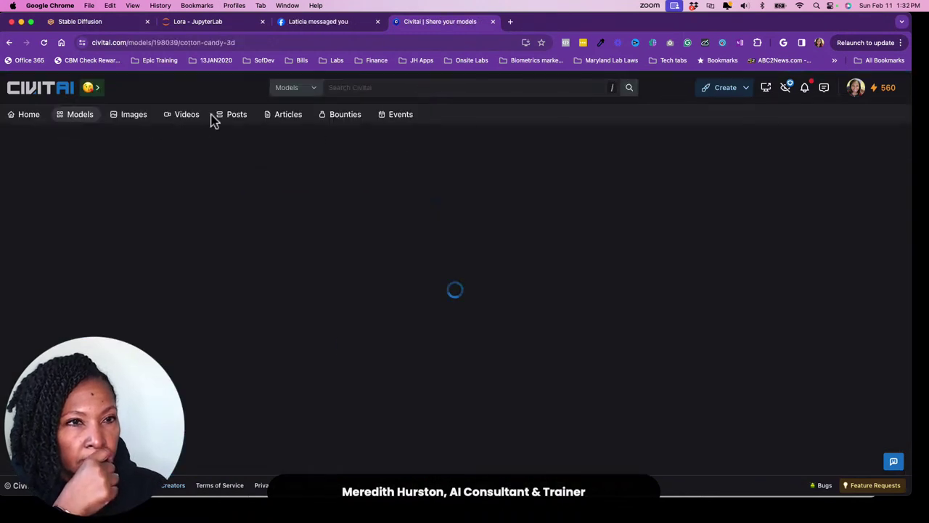
pyautogui.scroll(-10, 241, 155)
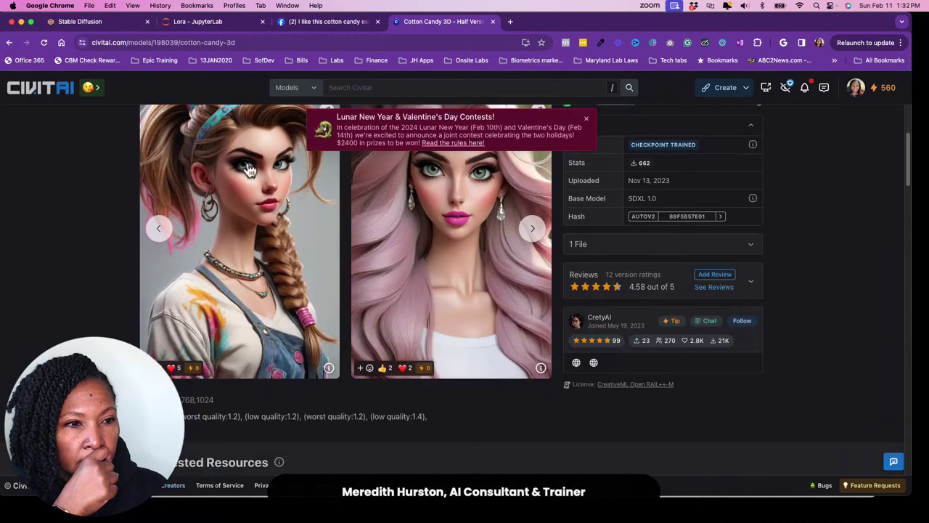
pyautogui.scroll(10, 248, 170)
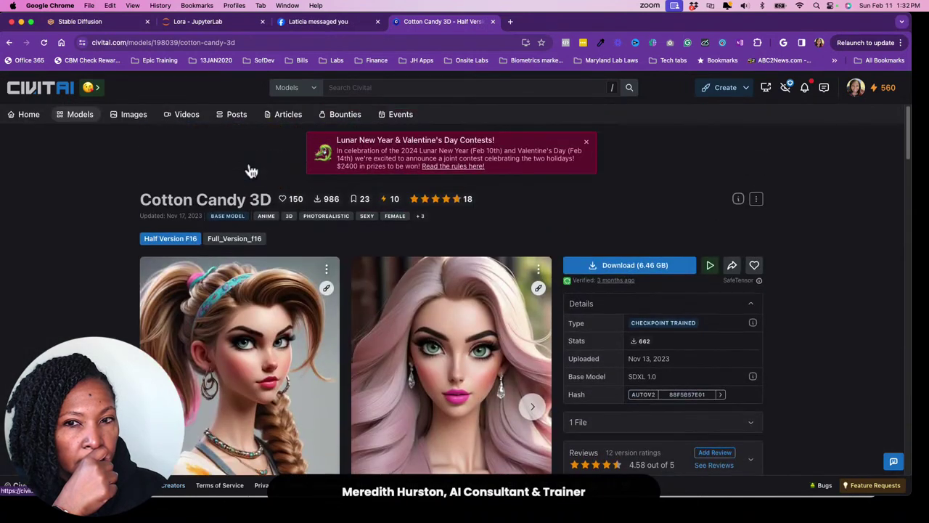
# Step: Switch Civitai's search scope to images and search for "cotton candy"
pyautogui.click(129, 114)
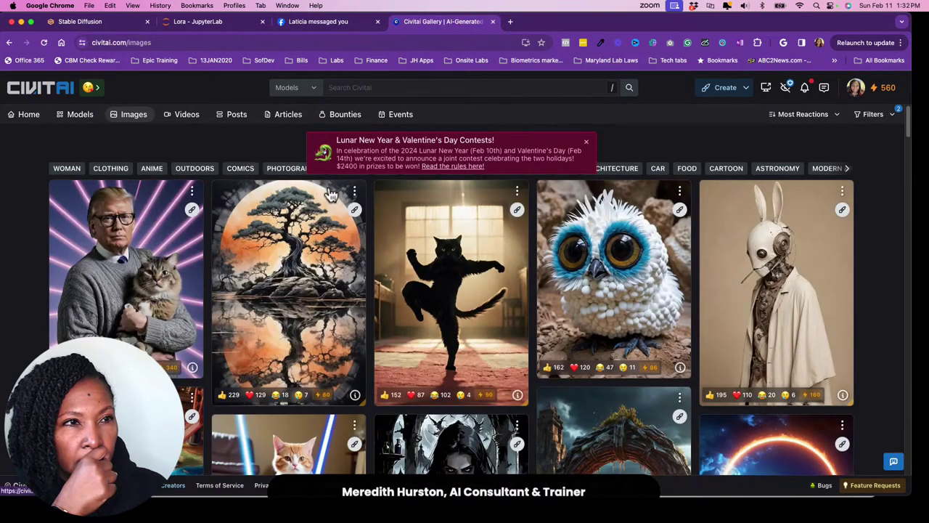
pyautogui.click(316, 89)
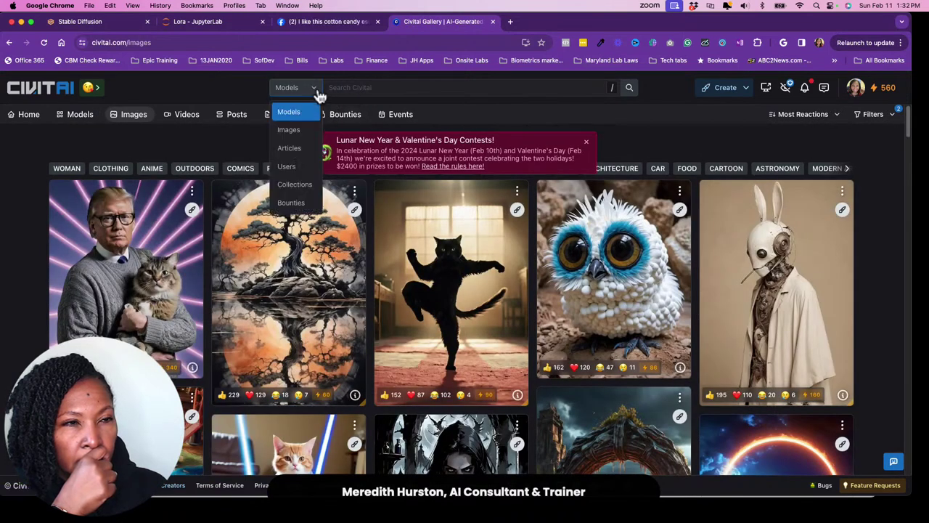
pyautogui.click(299, 132)
pyautogui.click(360, 87)
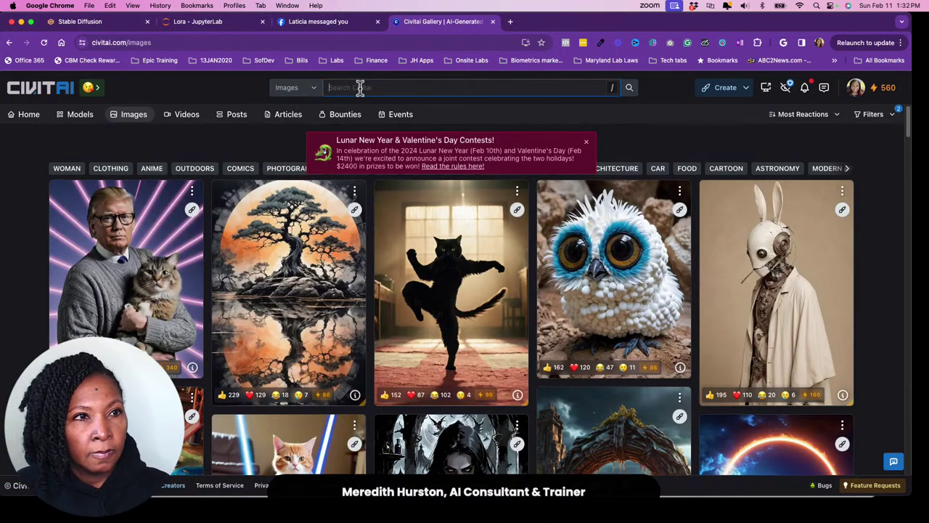
pyautogui.write('ct')
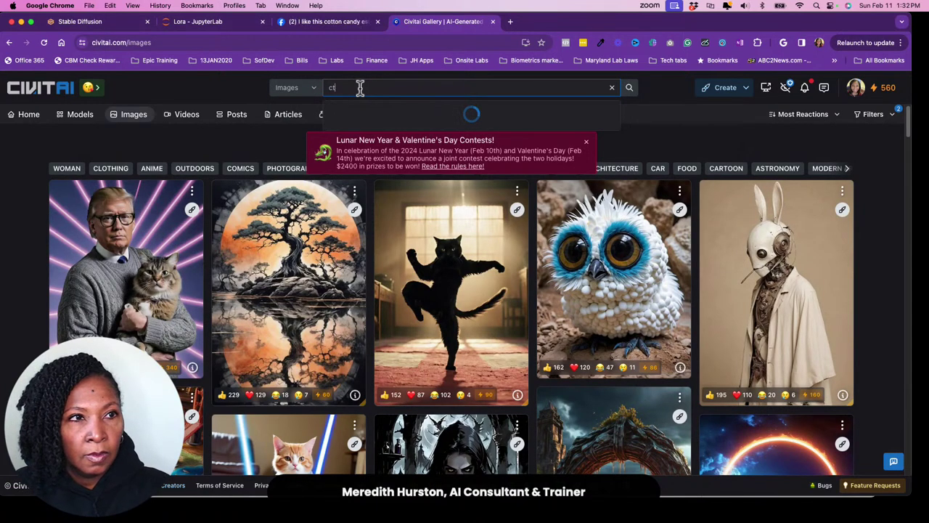
pyautogui.write('oott')
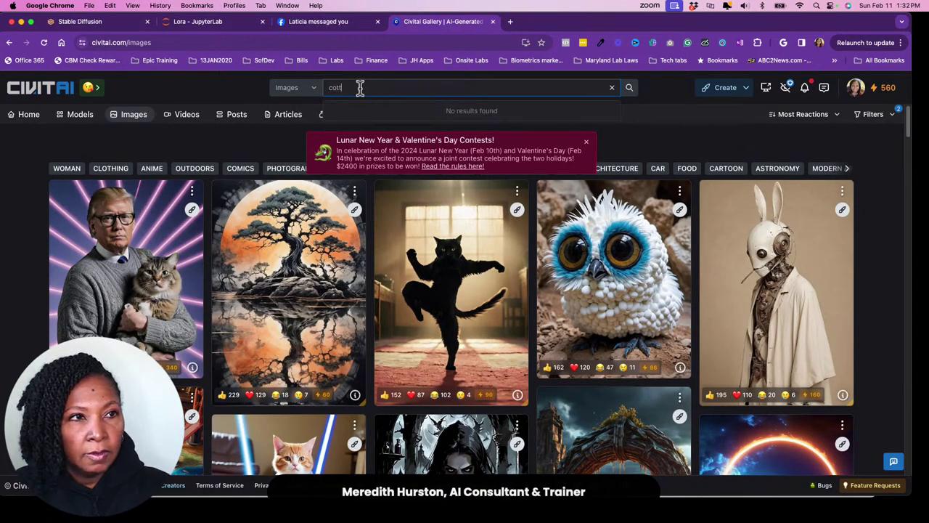
pyautogui.write('on candy')
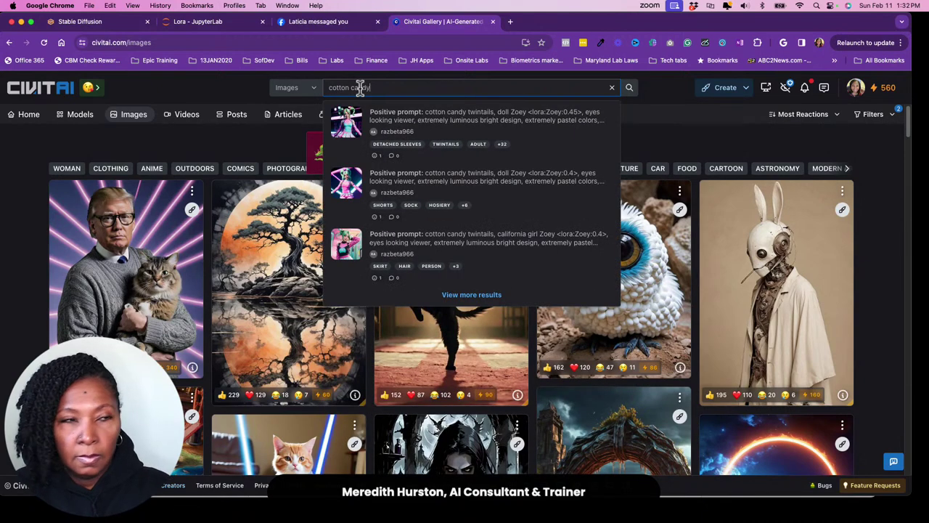
pyautogui.press('Return')
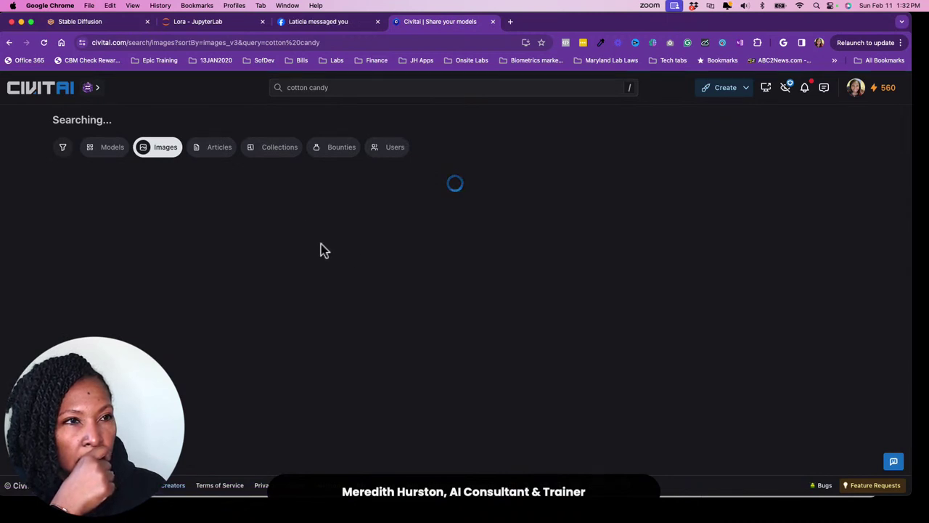
# Step: Close the Facebook tab, and back in Stable Diffusion inspect the sampler comparison grid at enlarged size
pyautogui.click(377, 22)
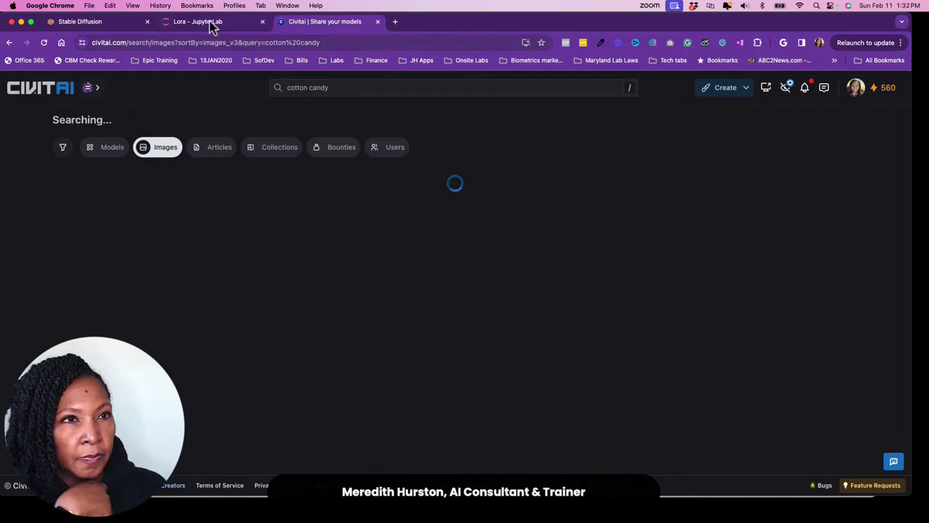
pyautogui.click(91, 23)
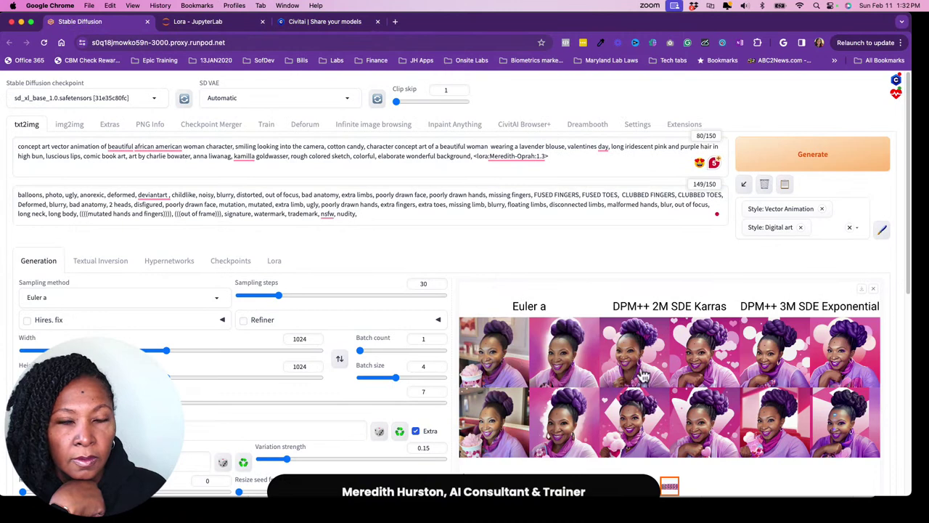
pyautogui.scroll(-1, 702, 391)
pyautogui.scroll(-2, 701, 390)
pyautogui.click(680, 358)
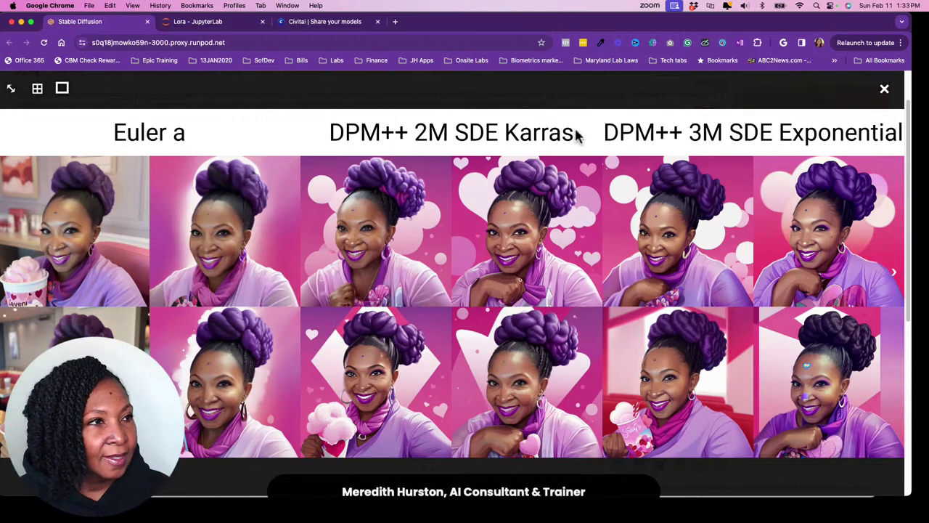
pyautogui.click(884, 89)
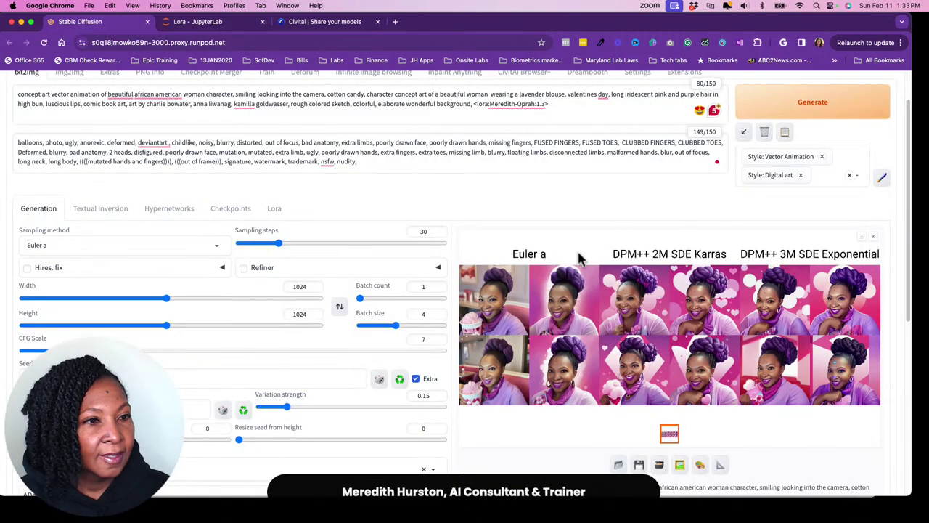
pyautogui.scroll(-3, 685, 325)
pyautogui.scroll(4, 685, 324)
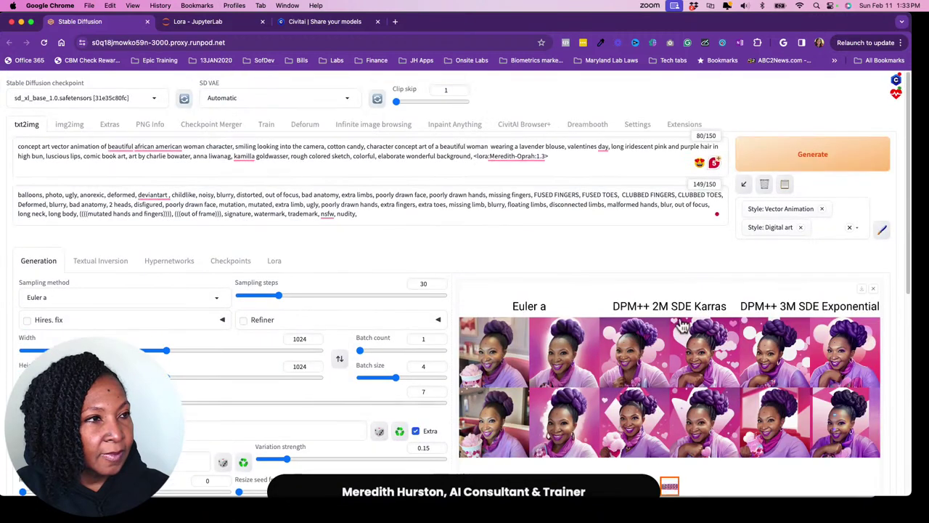
# Step: Load the earlier portrait with curly blue hair and a plain pink sweater into PNG Info to read its generation parameters
pyautogui.click(149, 128)
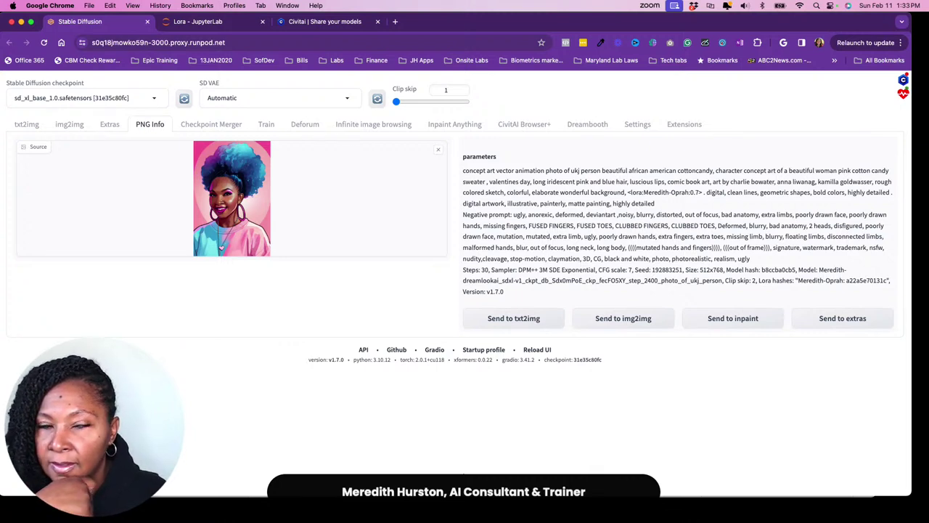
pyautogui.moveTo(207, 196); pyautogui.dragTo(211, 218)
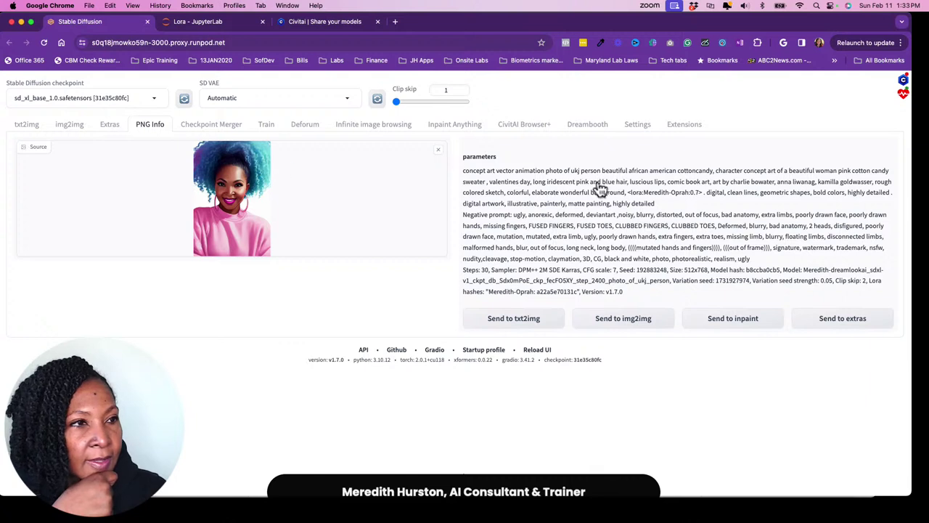
# Step: Review the current txt2img prompt and generation settings for comparison with the loaded image's parameters
pyautogui.click(27, 126)
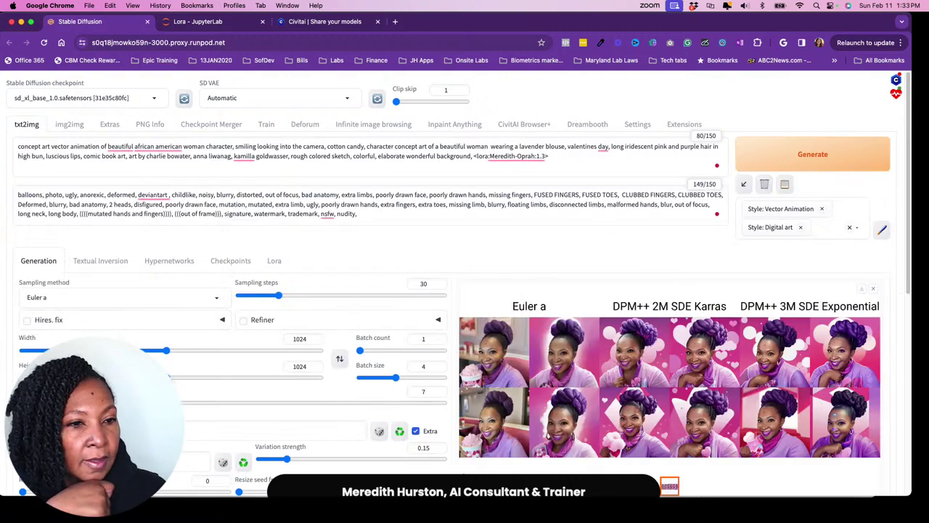
pyautogui.scroll(-1, 482, 305)
pyautogui.scroll(-1, 483, 305)
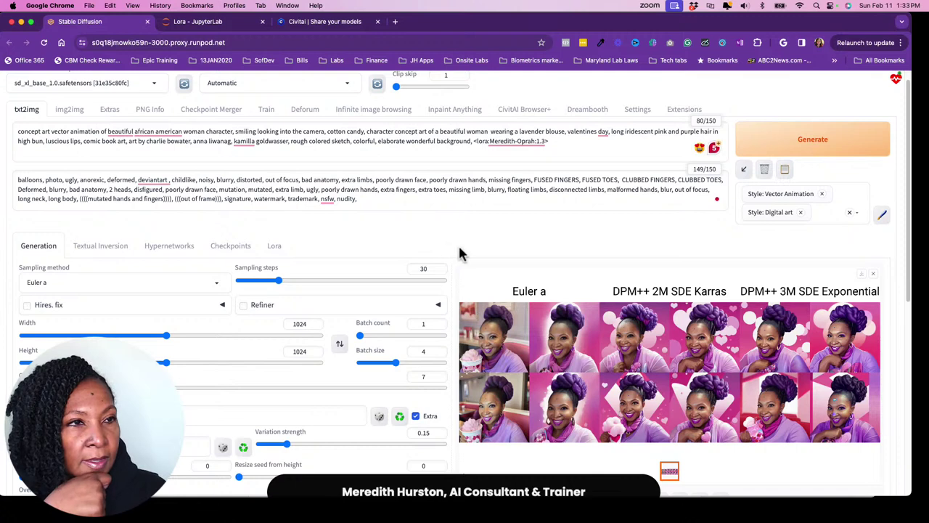
# Step: Copy the seed 192883248 from the loaded image's PNG Info parameters and paste it as the txt2img seed
pyautogui.click(156, 114)
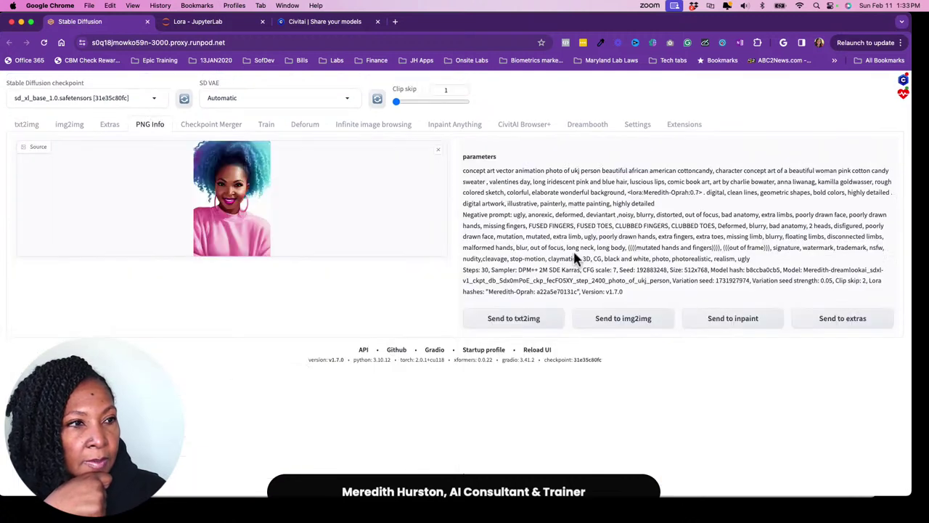
pyautogui.doubleClick(653, 270)
pyautogui.rightClick(650, 264)
pyautogui.click(660, 287)
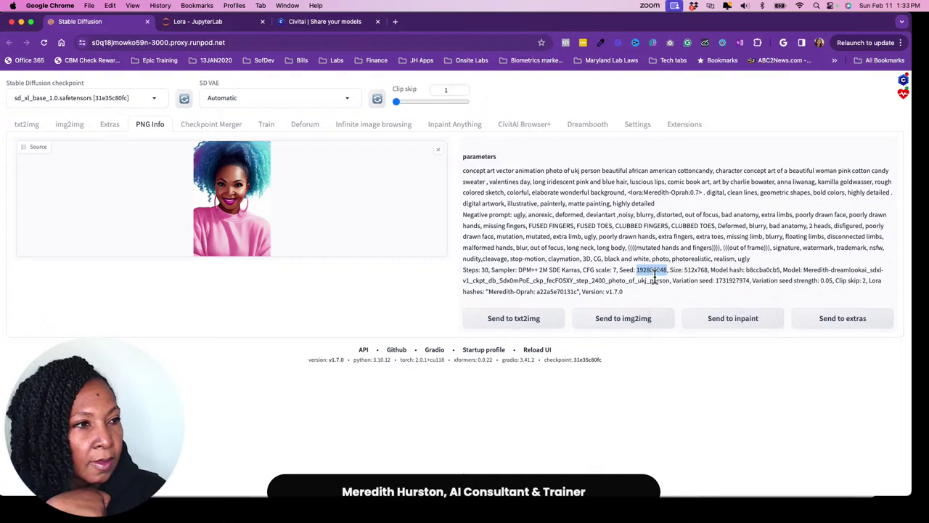
pyautogui.click(26, 124)
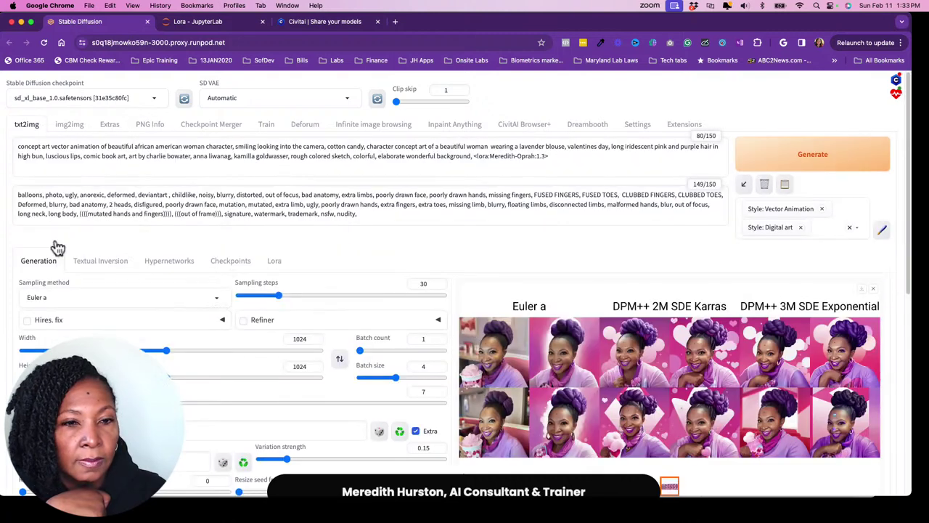
pyautogui.click(276, 430)
pyautogui.press('super+v')
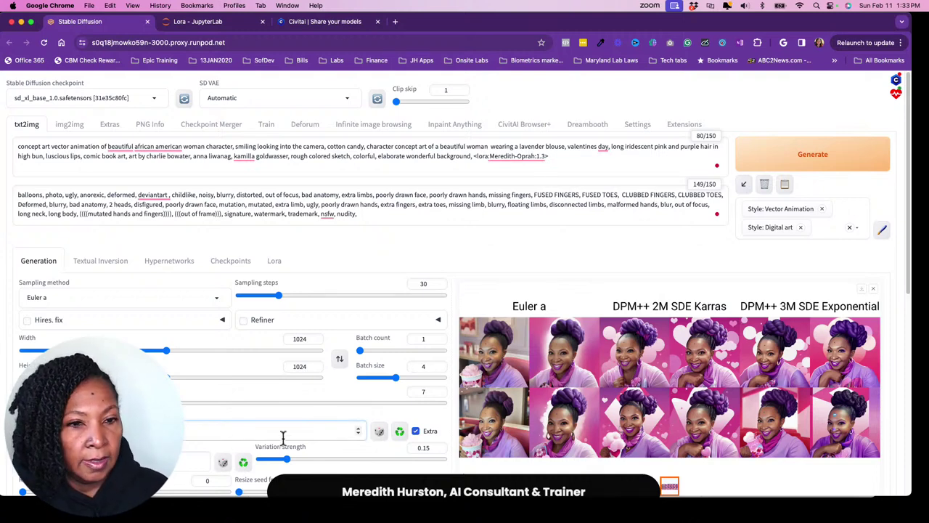
pyautogui.scroll(-1, 283, 437)
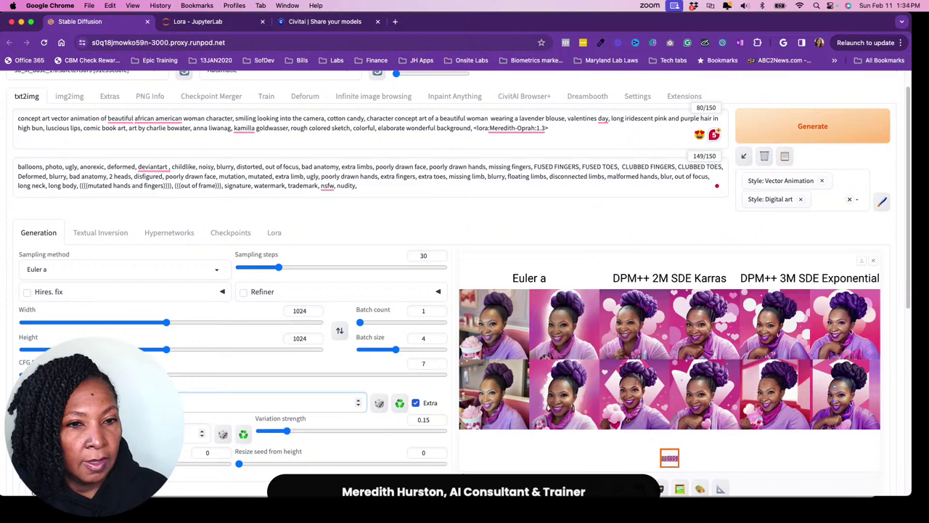
pyautogui.scroll(1, 769, 304)
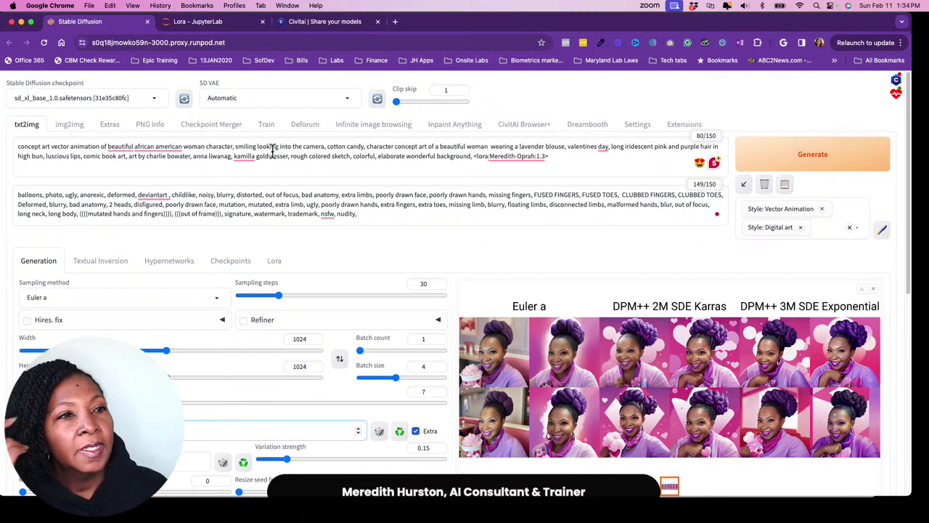
# Step: Copy the positive prompt from the source image's PNG info and paste it over the existing txt2img prompt
pyautogui.click(150, 126)
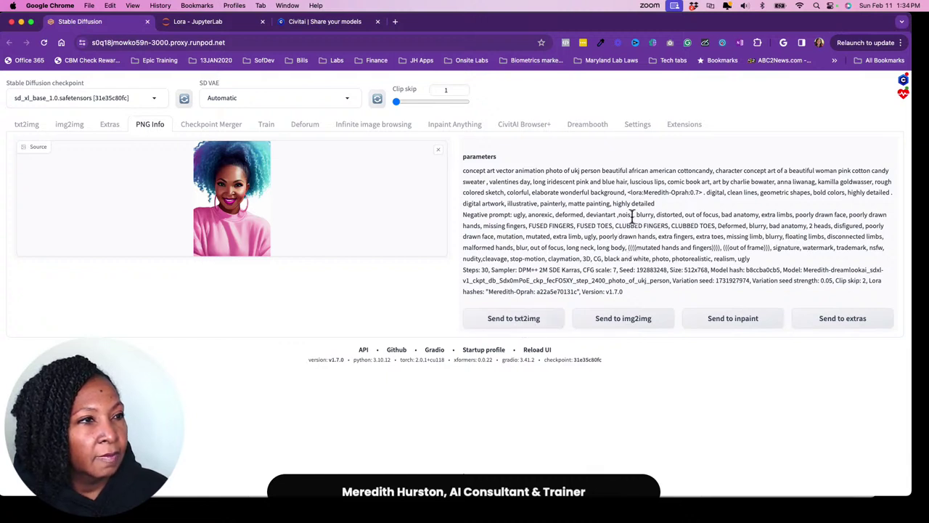
pyautogui.moveTo(659, 206); pyautogui.dragTo(463, 176)
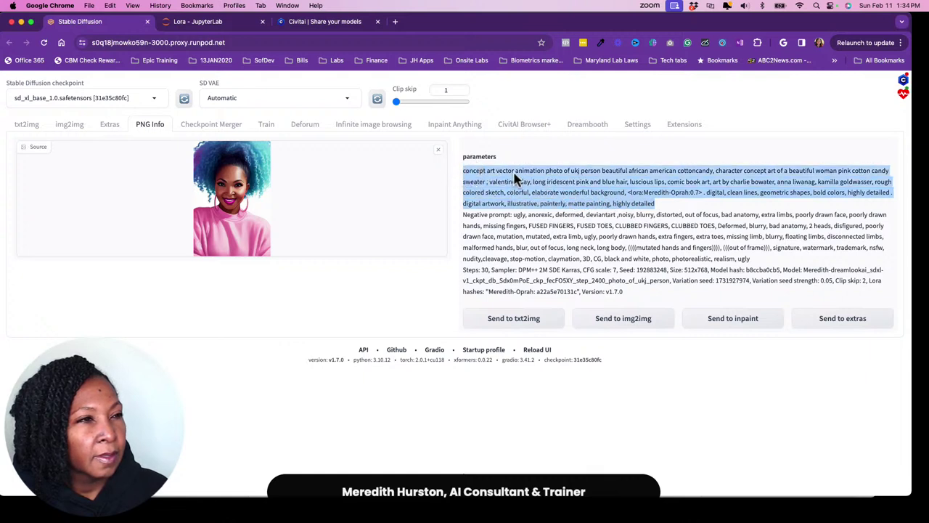
pyautogui.rightClick(542, 177)
pyautogui.click(557, 198)
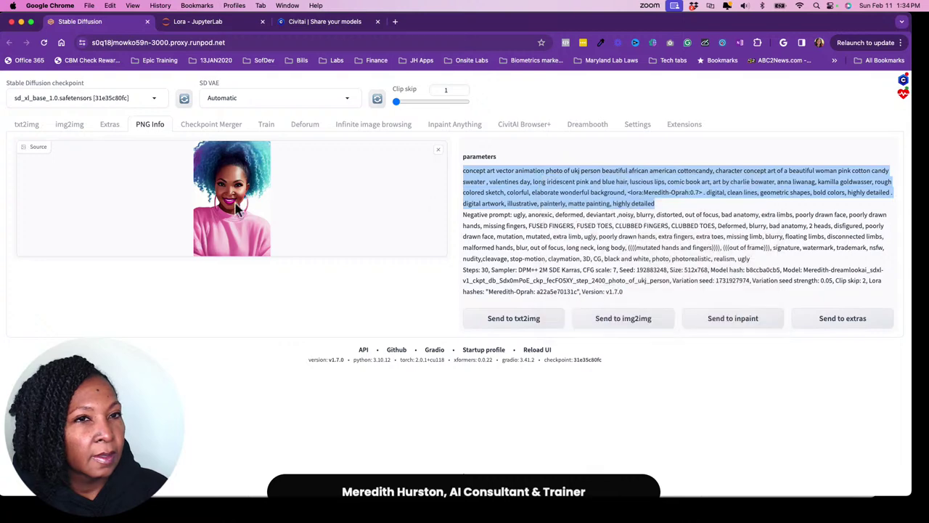
pyautogui.click(36, 128)
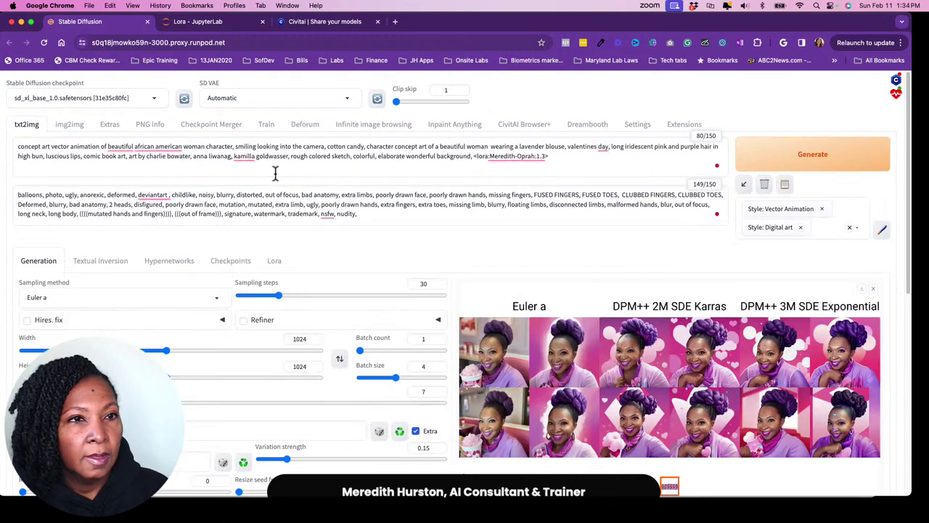
pyautogui.moveTo(566, 161); pyautogui.dragTo(21, 152)
pyautogui.press('super+v')
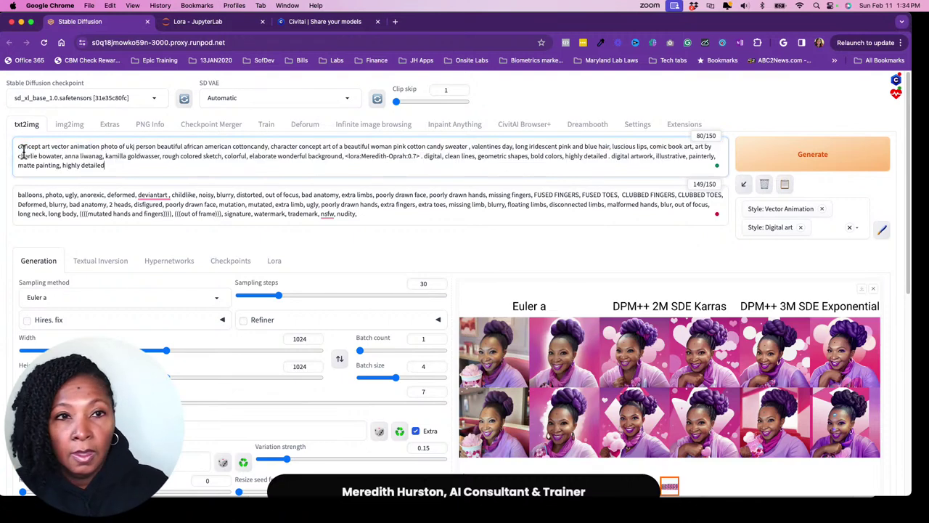
# Step: Set the LoRA weight in the positive prompt to 1.3 and generate the images
pyautogui.click(420, 156)
pyautogui.press('BackSpace')
pyautogui.press('BackSpace')
pyautogui.press('BackSpace')
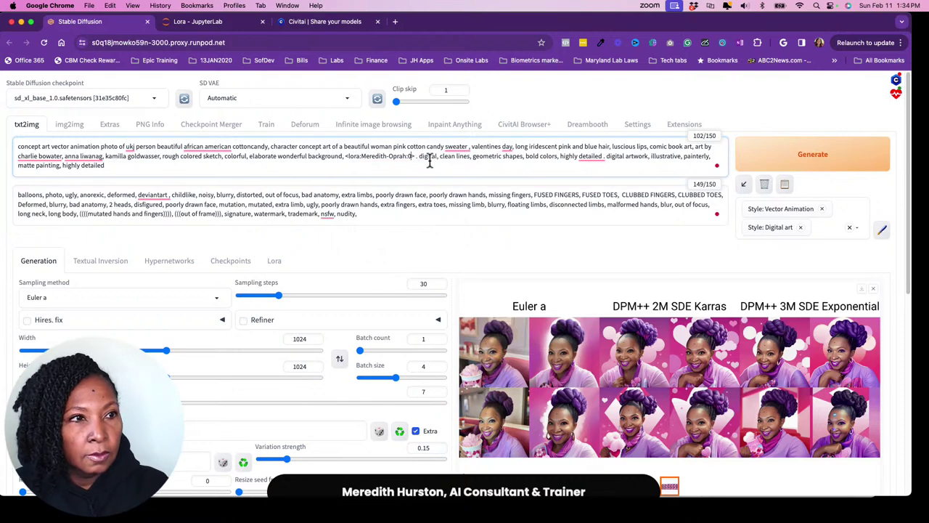
pyautogui.write('1.3')
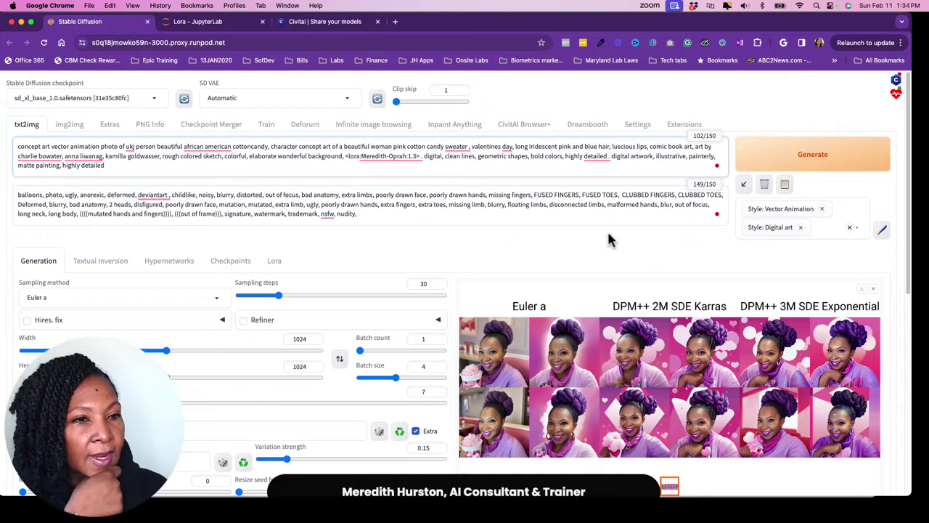
pyautogui.click(810, 160)
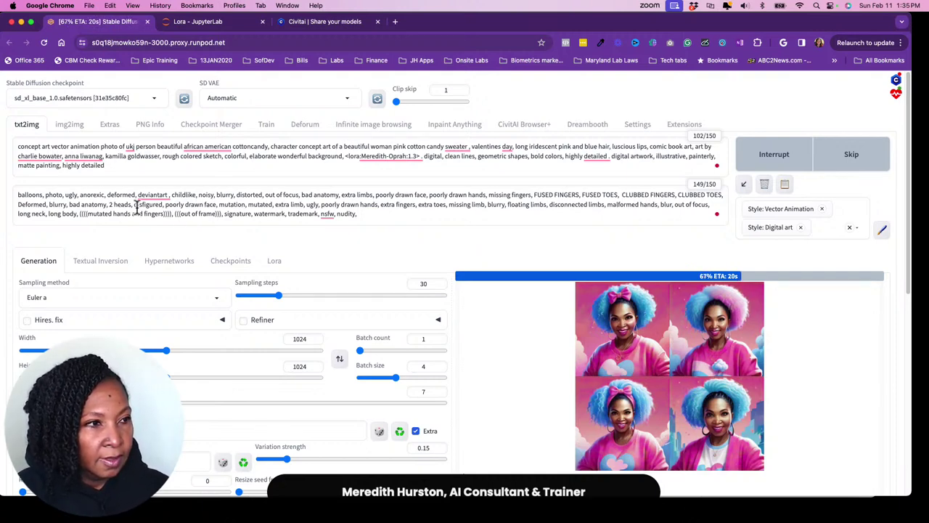
# Step: Add "hair bow," at the beginning of the negative prompt
pyautogui.click(19, 196)
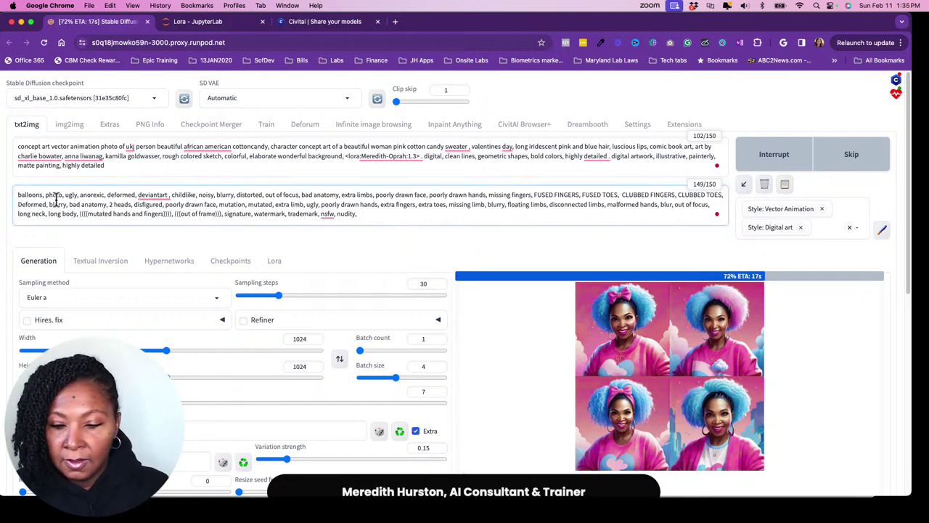
pyautogui.write('hair ')
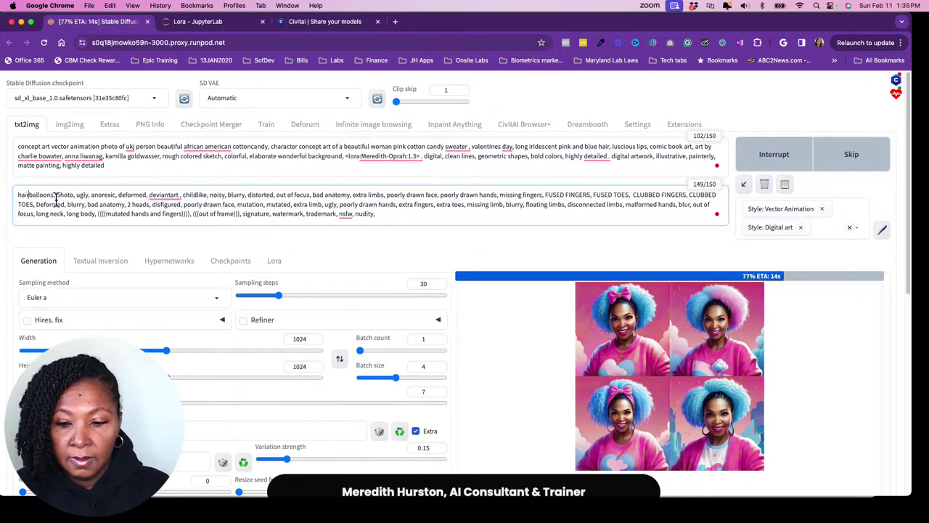
pyautogui.write('bow,')
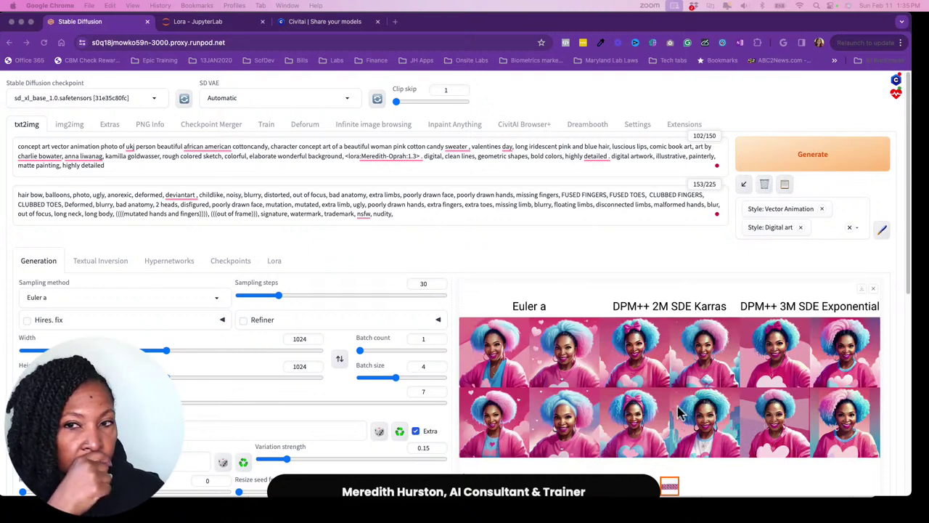
# Step: Enlarge the generated sampler comparison grid to examine the portraits, and close the preview
pyautogui.click(675, 414)
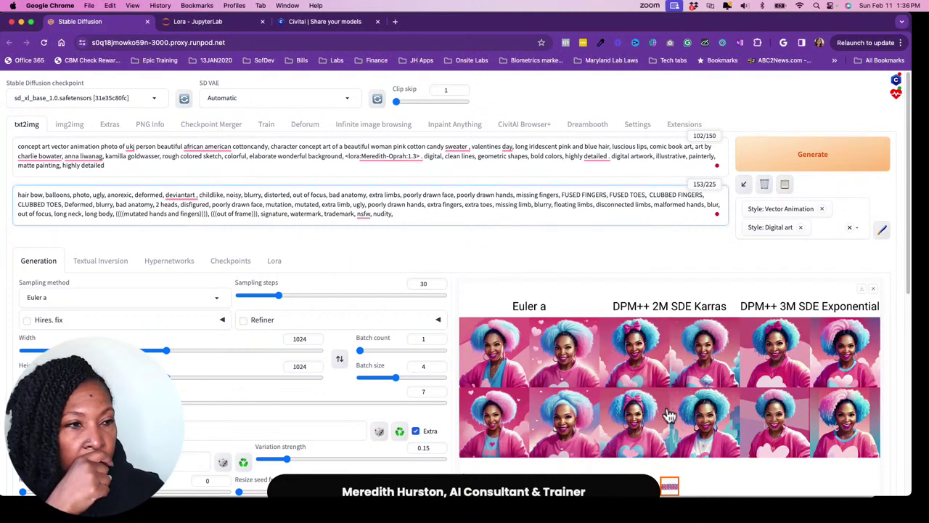
pyautogui.click(669, 413)
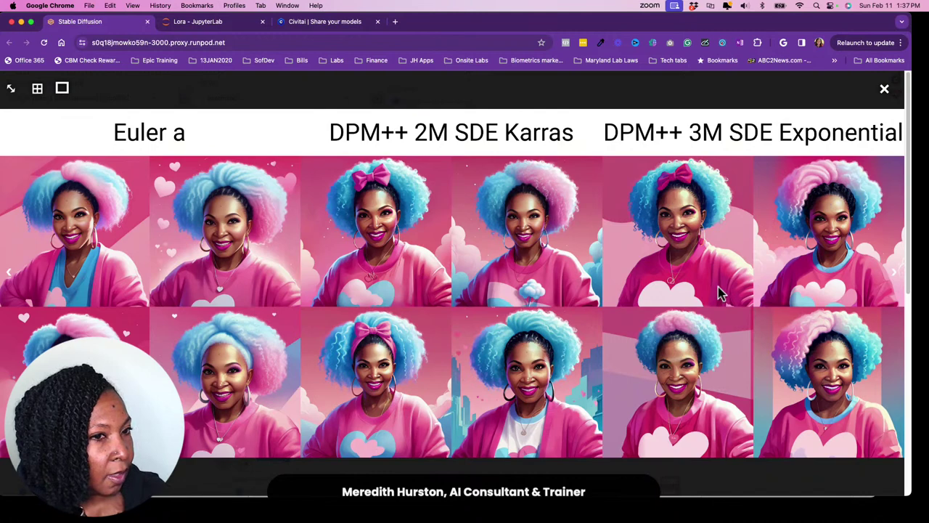
pyautogui.click(884, 87)
# Step: Remove the Euler a sampler from the X values of the X/Y/Z plot script
pyautogui.scroll(-5, 233, 341)
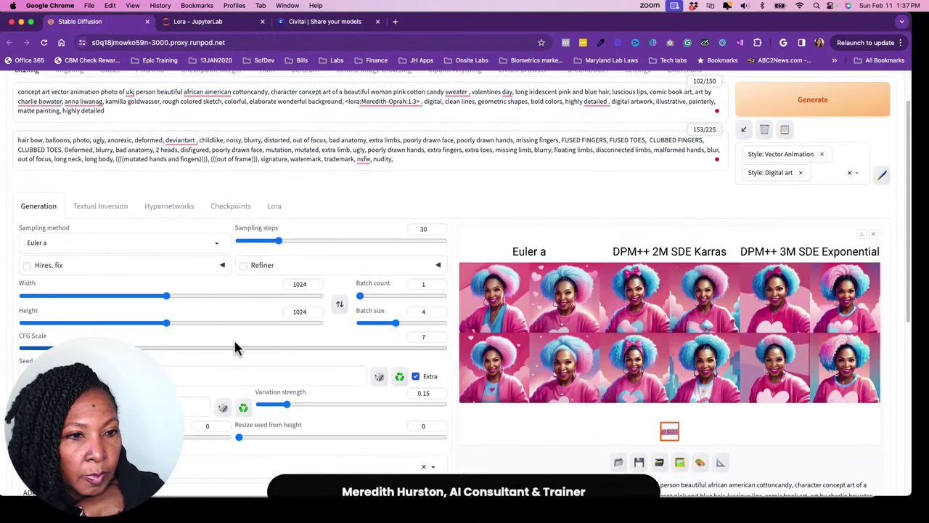
pyautogui.scroll(-4, 233, 337)
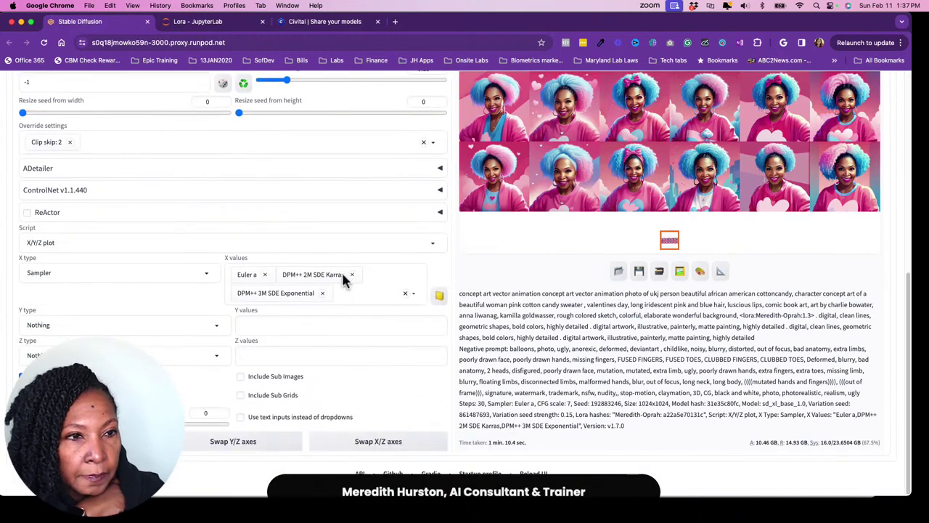
pyautogui.click(264, 275)
# Step: Replace "and" with a comma after "pink" in the positive prompt's hair color description
pyautogui.scroll(3, 389, 268)
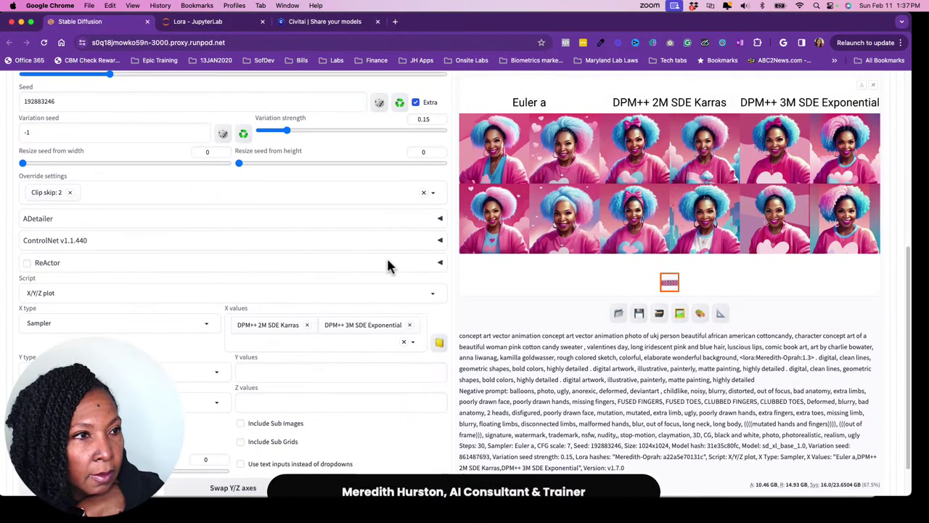
pyautogui.scroll(4, 356, 267)
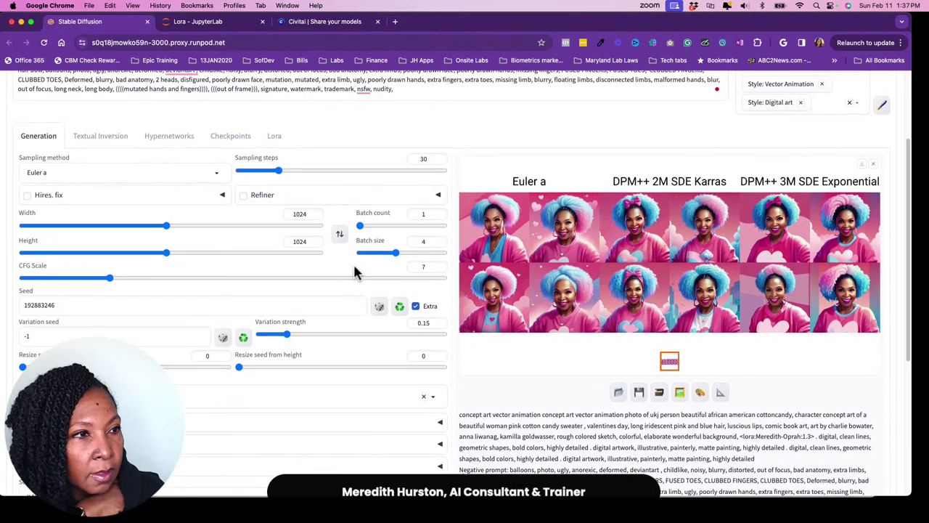
pyautogui.scroll(3, 439, 284)
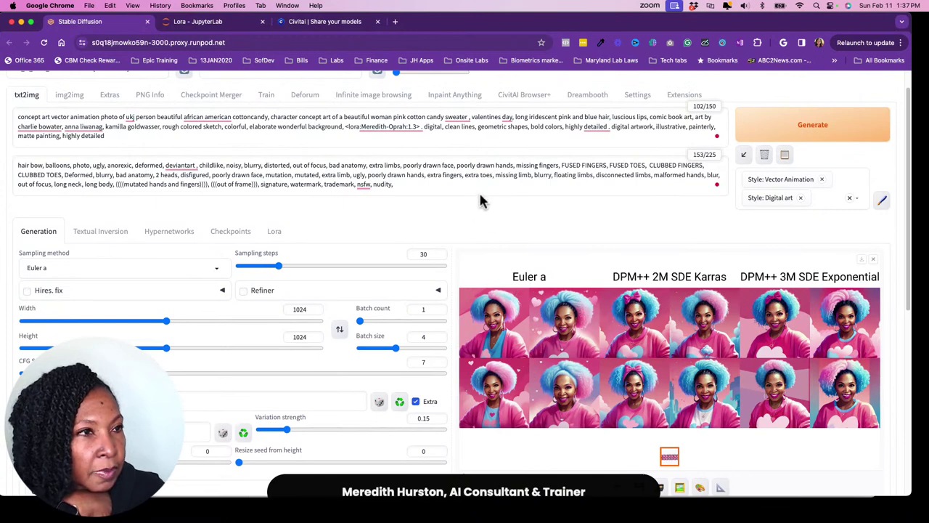
pyautogui.click(598, 117)
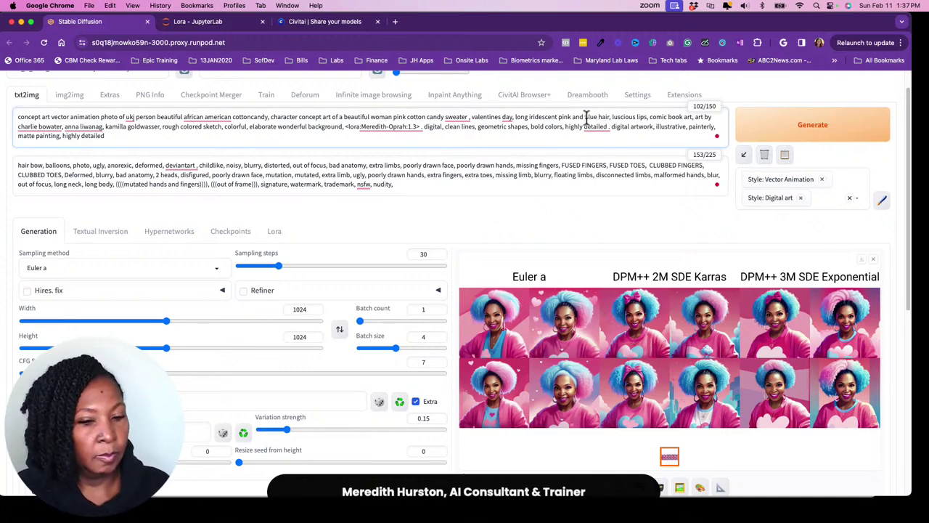
pyautogui.click(586, 117)
pyautogui.press('BackSpace')
pyautogui.press('BackSpace')
pyautogui.press('BackSpace')
pyautogui.press('BackSpace')
pyautogui.write(',')
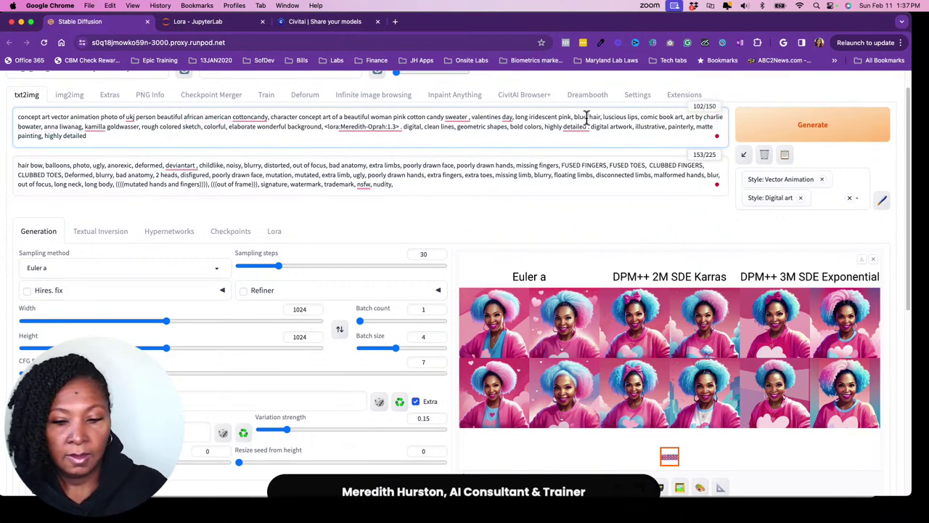
# Step: Add "& purple" after "blue" in the prompt so the hair description reads "pink, blue & purple hair"
pyautogui.click(587, 117)
pyautogui.write('& prupl')
pyautogui.press('BackSpace')
pyautogui.press('BackSpace')
pyautogui.press('BackSpace')
pyautogui.press('BackSpace')
pyautogui.write('urple')
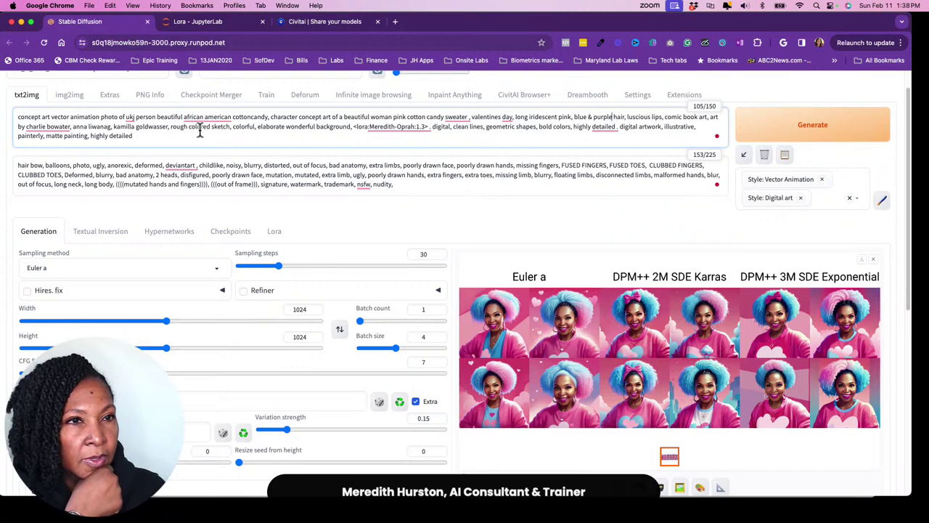
# Step: Replace "sweater" with "blouse" in the positive prompt and remove the extra space before the comma
pyautogui.click(448, 116)
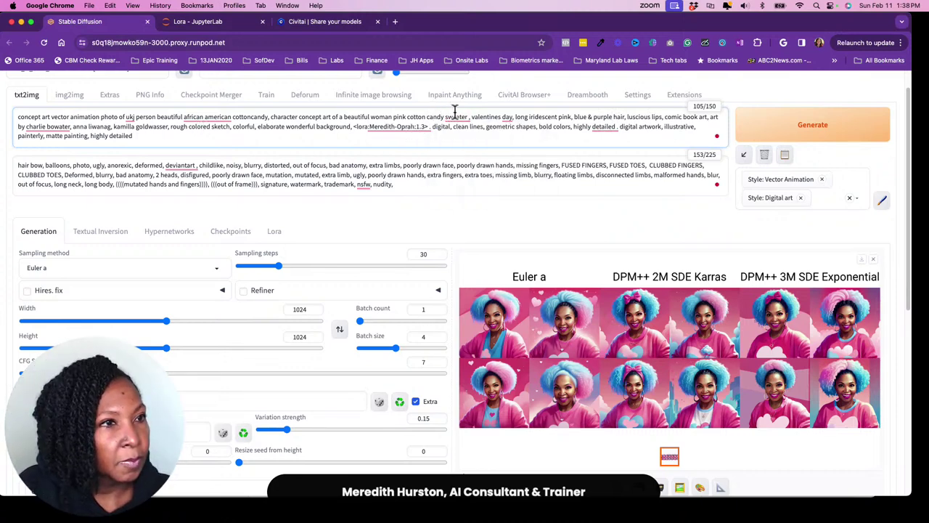
pyautogui.click(468, 116)
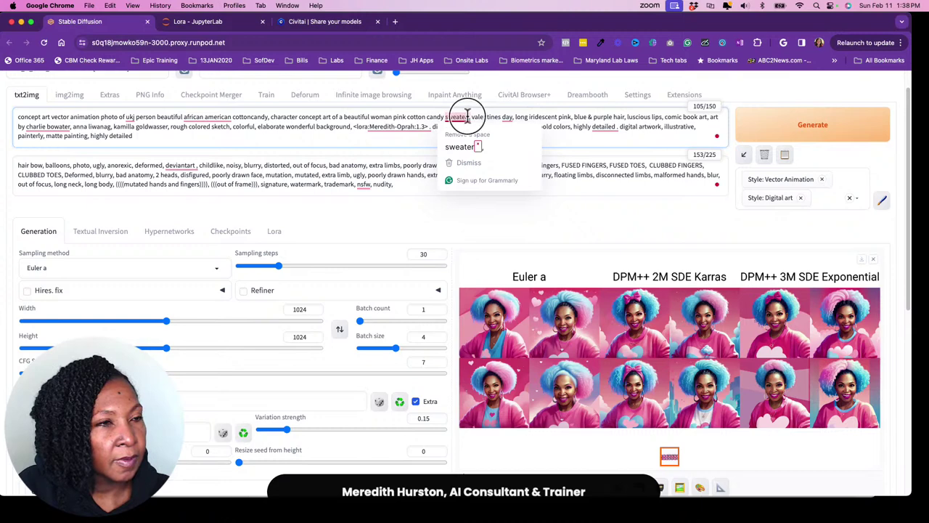
pyautogui.click(473, 116)
pyautogui.press('BackSpace')
pyautogui.press('BackSpace')
pyautogui.press('BackSpace')
pyautogui.press('BackSpace')
pyautogui.press('BackSpace')
pyautogui.press('BackSpace')
pyautogui.press('BackSpace')
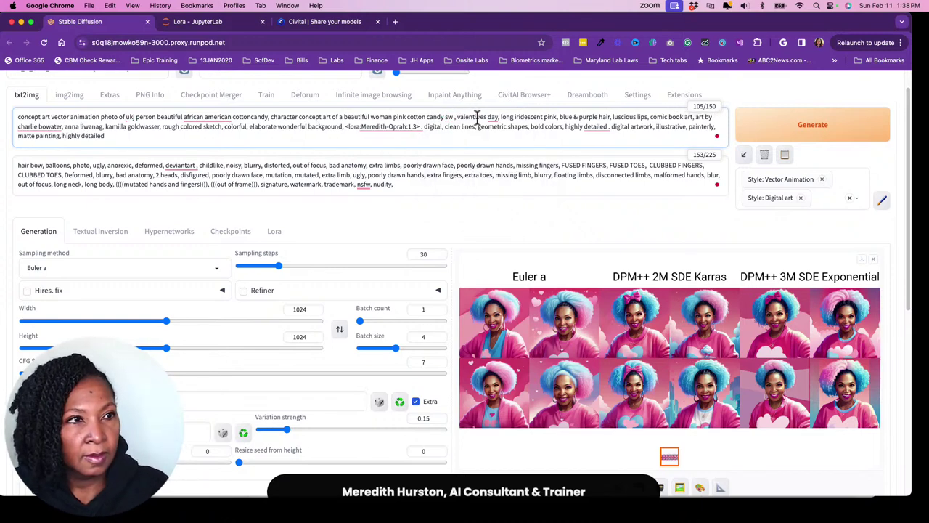
pyautogui.write('blouse')
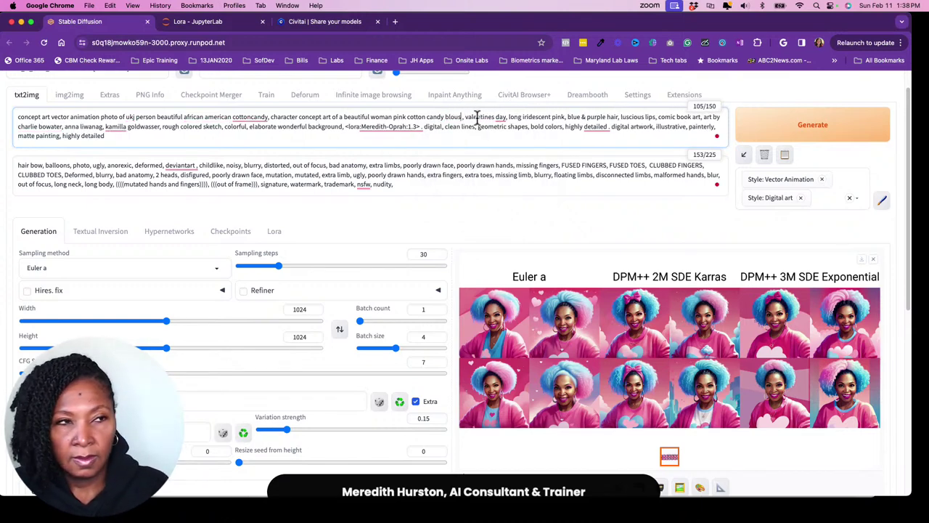
pyautogui.press('Delete')
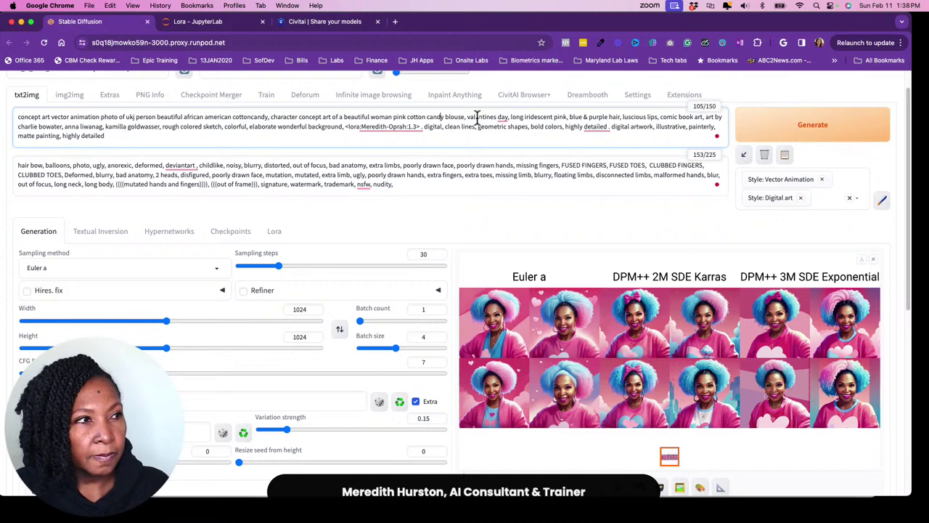
# Step: Generate the images with the edited prompts, view the resulting comparison grid enlarged, and close the preview
pyautogui.click(809, 138)
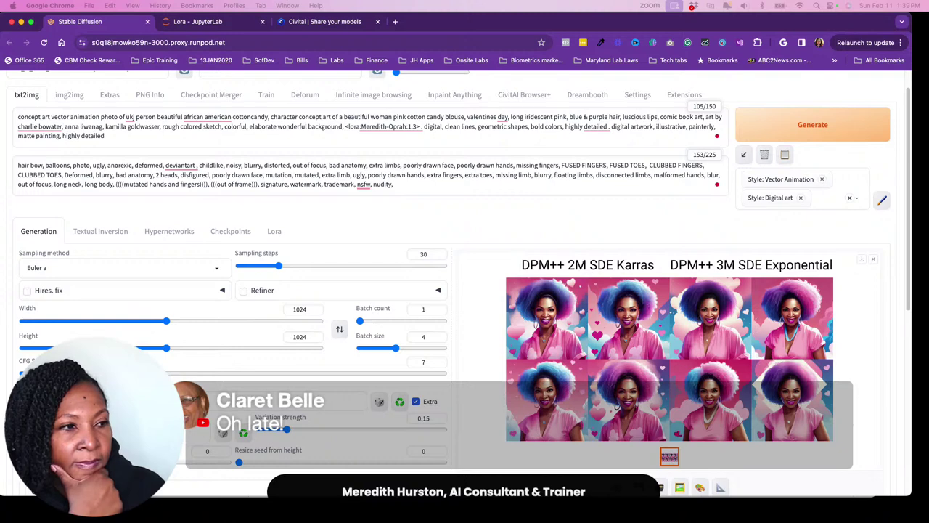
pyautogui.click(644, 387)
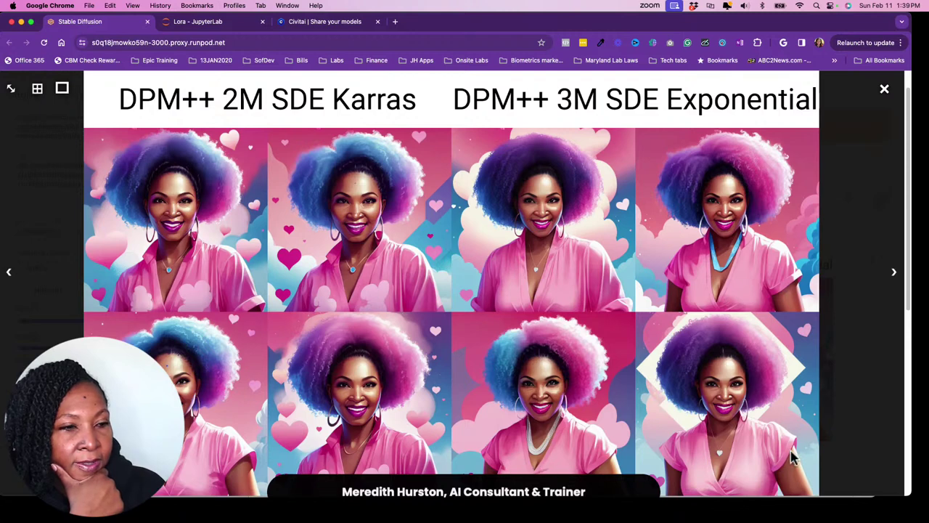
pyautogui.click(884, 89)
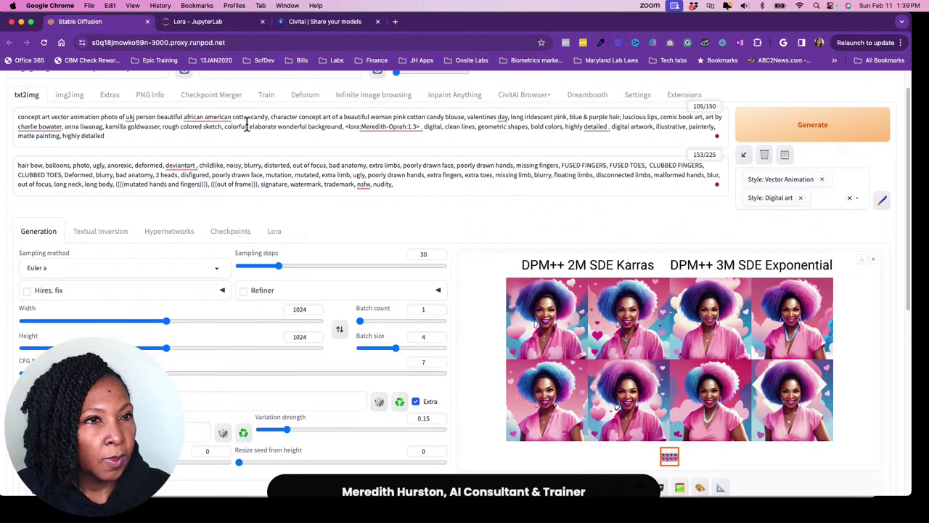
# Step: Replace "pink cotton candy blouse" with "cream color" in the positive prompt, before "valentines day"
pyautogui.click(601, 127)
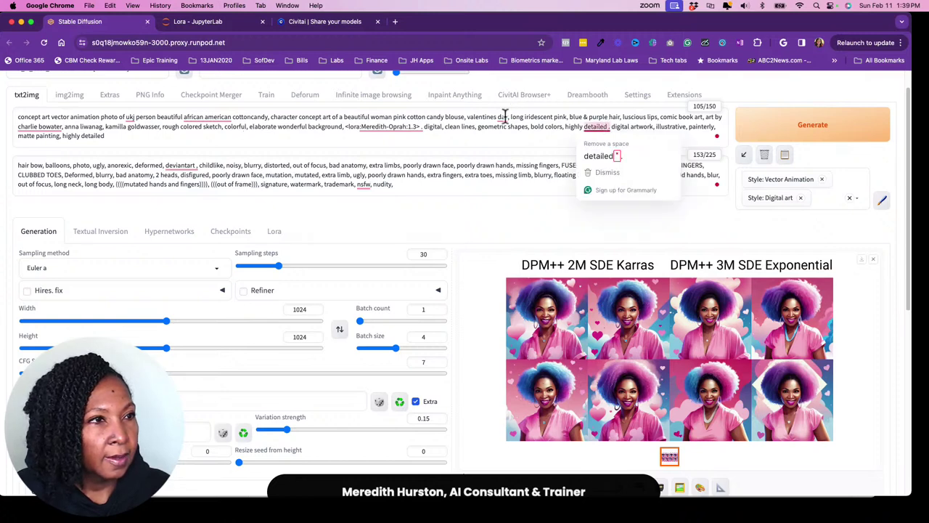
pyautogui.click(468, 119)
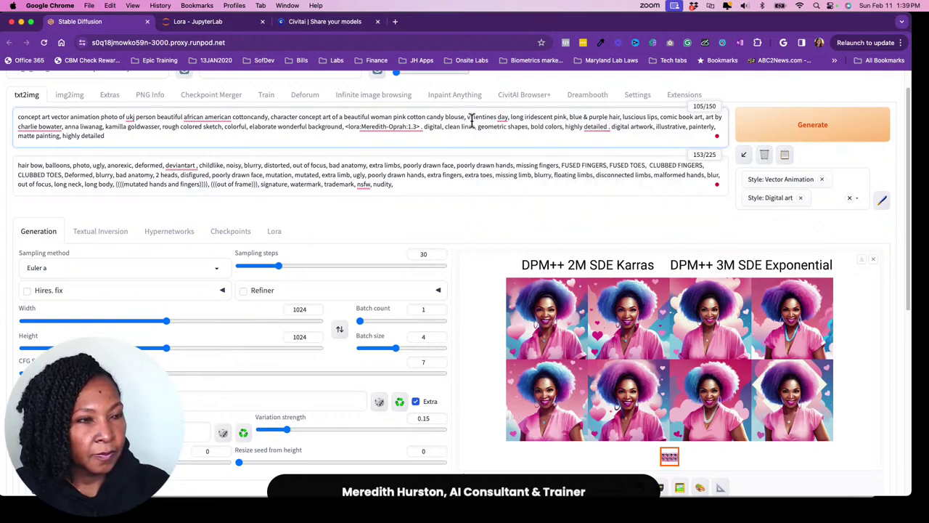
pyautogui.press('BackSpace')
pyautogui.press('BackSpace')
pyautogui.press('BackSpace')
pyautogui.press('BackSpace')
pyautogui.press('BackSpace')
pyautogui.press('BackSpace')
pyautogui.press('BackSpace')
pyautogui.press('BackSpace')
pyautogui.press('BackSpace')
pyautogui.press('BackSpace')
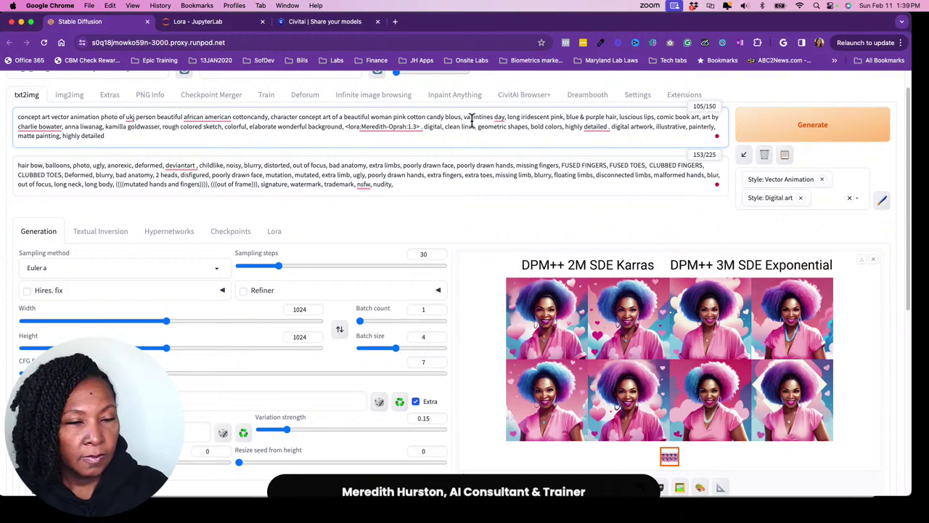
pyautogui.press('BackSpace')
pyautogui.press('BackSpace')
pyautogui.press('BackSpace')
pyautogui.press('BackSpace')
pyautogui.press('BackSpace')
pyautogui.press('BackSpace')
pyautogui.press('BackSpace')
pyautogui.press('BackSpace')
pyautogui.press('BackSpace')
pyautogui.press('BackSpace')
pyautogui.press('BackSpace')
pyautogui.press('BackSpace')
pyautogui.press('BackSpace')
pyautogui.press('BackSpace')
pyautogui.write('cream colo')
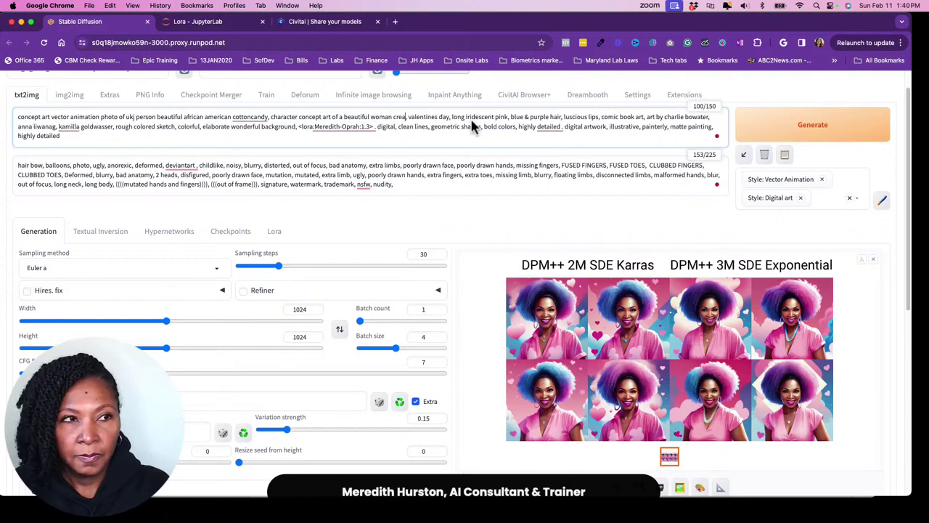
pyautogui.write('r')
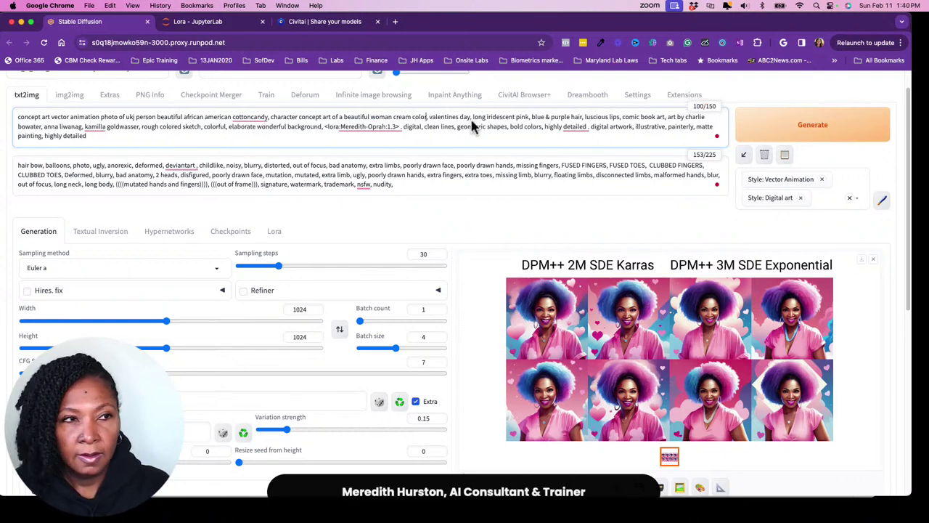
pyautogui.write(' w')
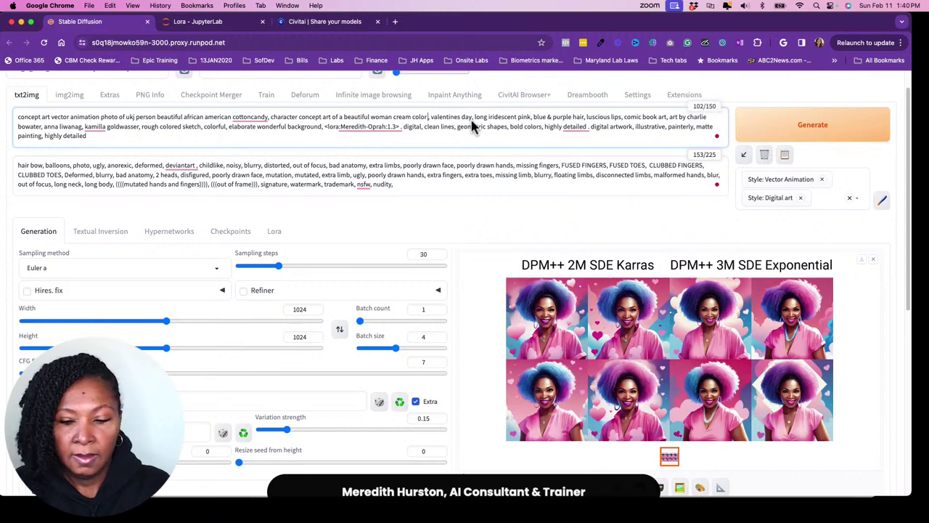
pyautogui.press('BackSpace')
pyautogui.press('BackSpace')
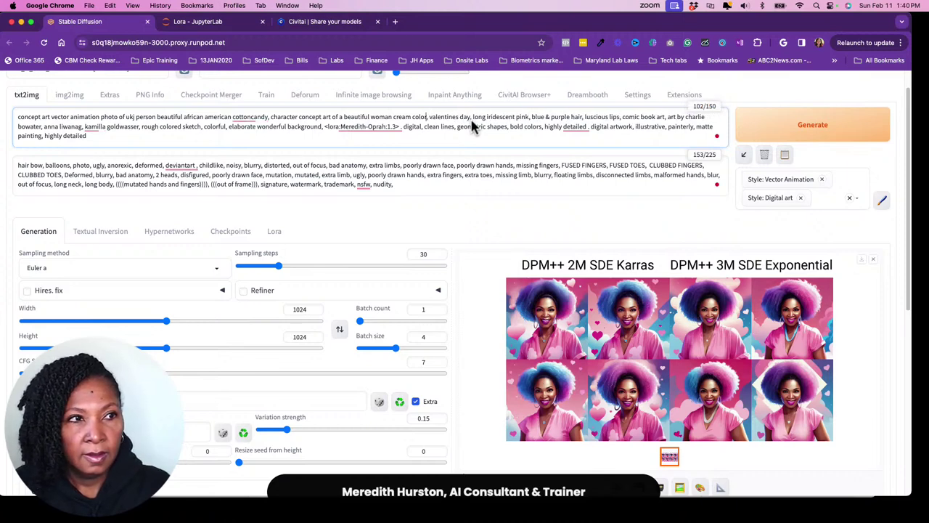
# Step: Add "long sleeve wrap shirt" after "cream color" in the positive prompt's clothing description
pyautogui.write('long sleav')
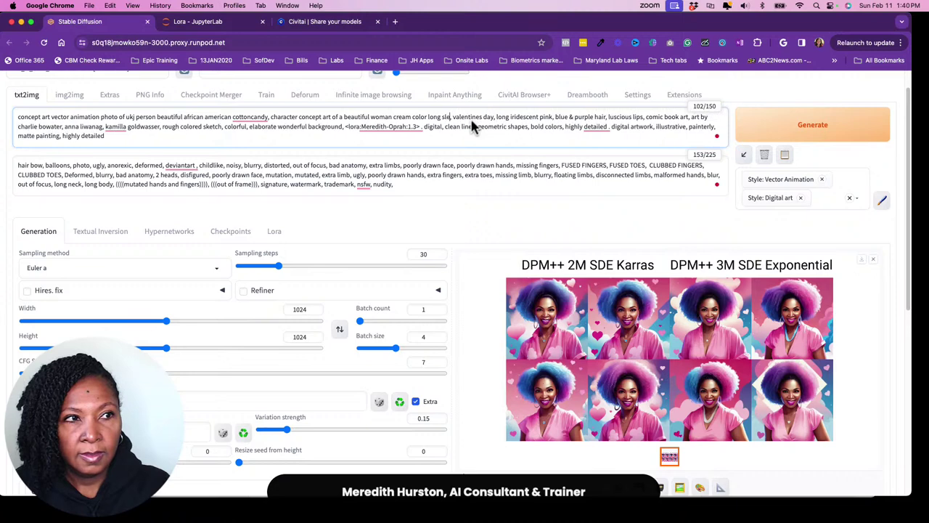
pyautogui.press('BackSpace')
pyautogui.press('BackSpace')
pyautogui.write('eve w')
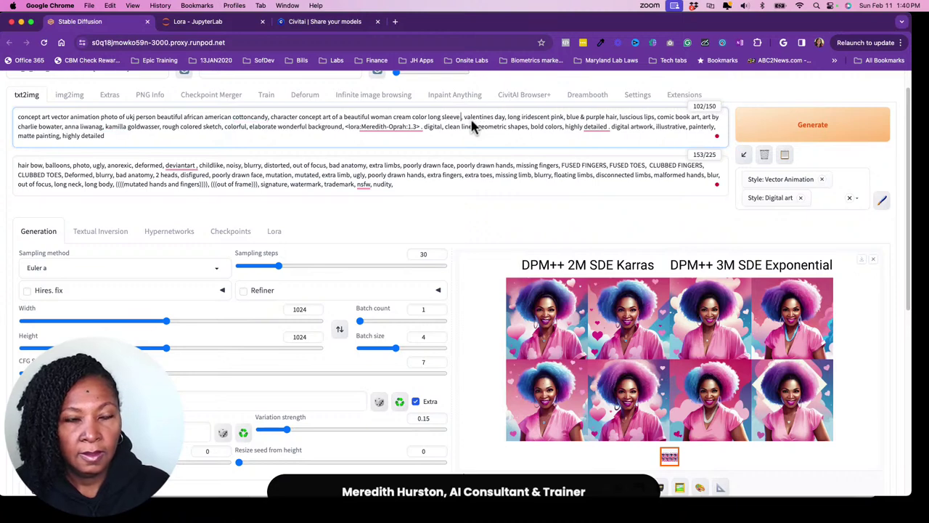
pyautogui.write('rap shirt')
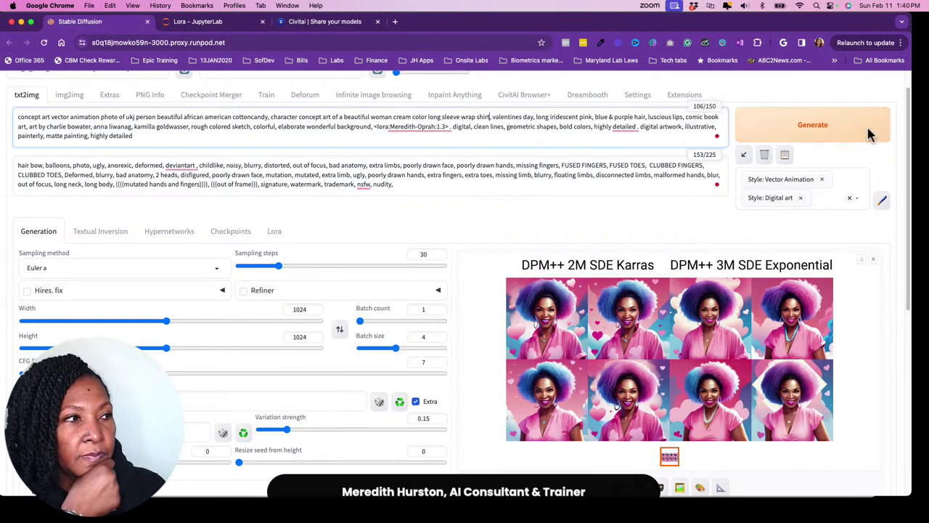
# Step: Replace "shirt" with "sweater" so the clothing description reads "cream color long sleeve wrap sweater"
pyautogui.press('BackSpace')
pyautogui.press('BackSpace')
pyautogui.press('BackSpace')
pyautogui.press('BackSpace')
pyautogui.press('BackSpace')
pyautogui.press('BackSpace')
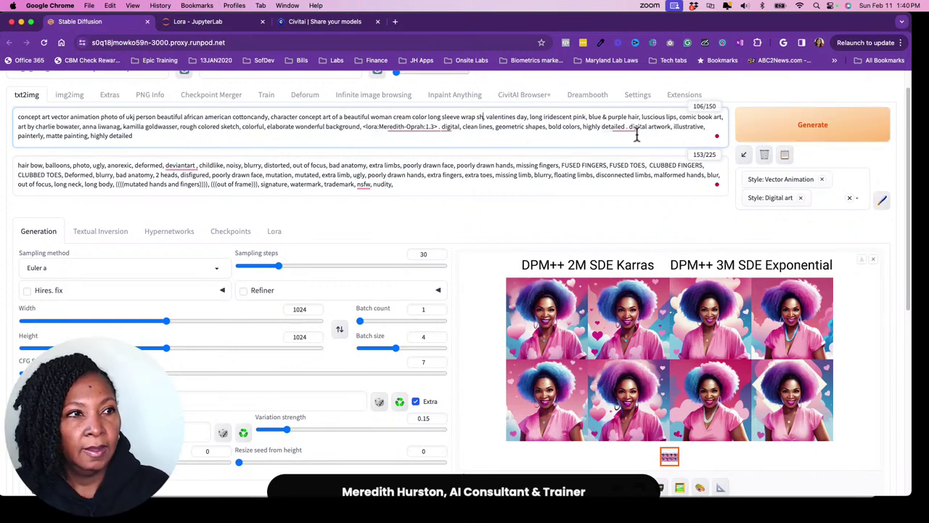
pyautogui.write('sweater')
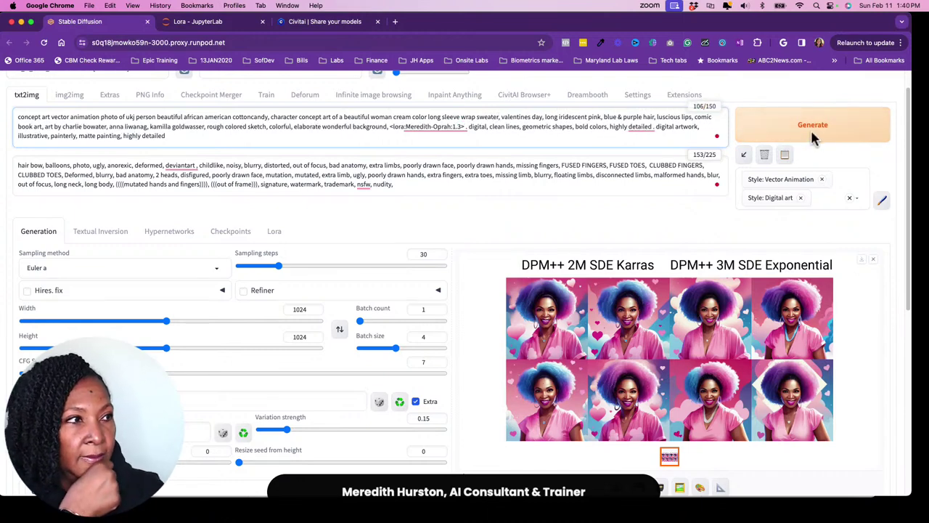
# Step: Look through the available style presets, keep Vector Animation and Digital art, and generate images with the edited prompt
pyautogui.click(816, 199)
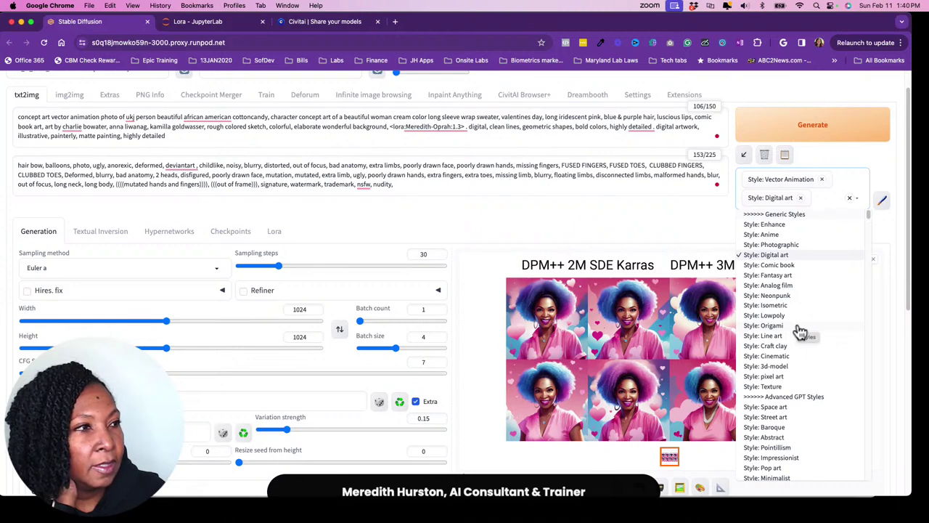
pyautogui.scroll(-1, 817, 318)
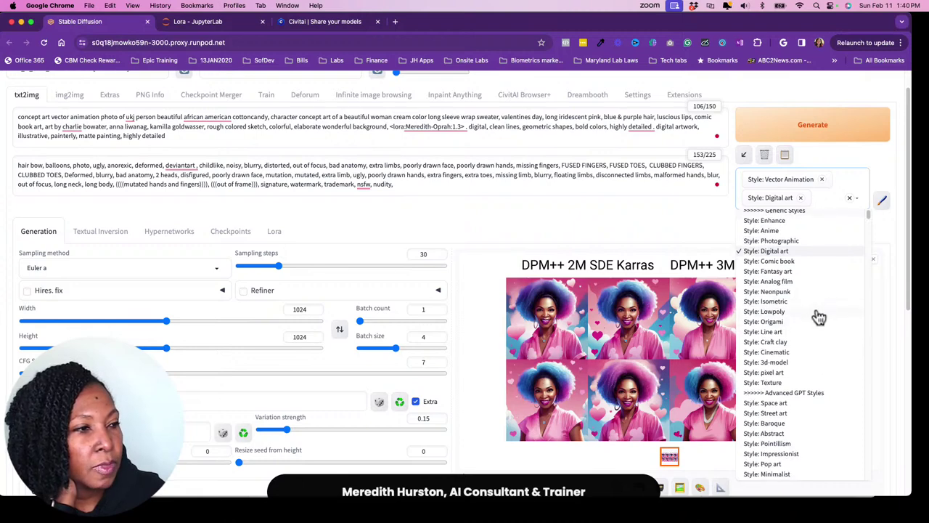
pyautogui.scroll(-1, 820, 319)
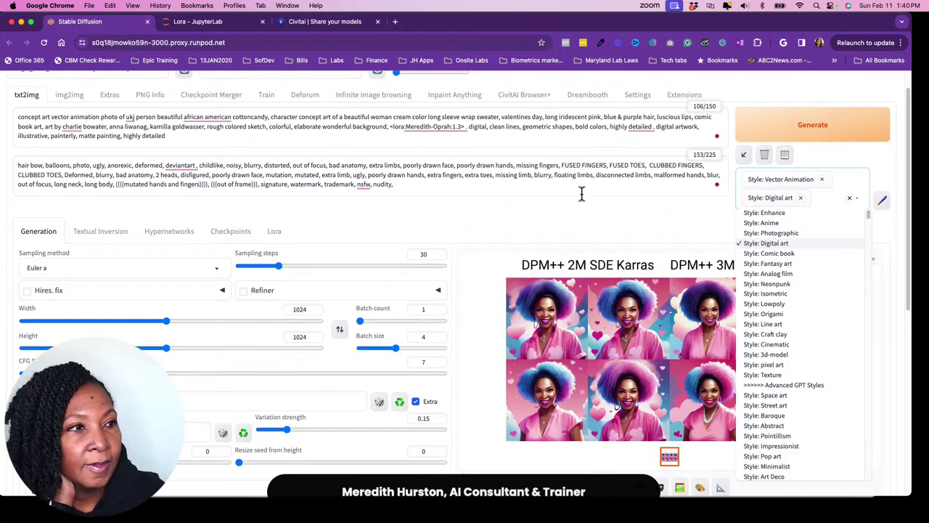
pyautogui.click(680, 221)
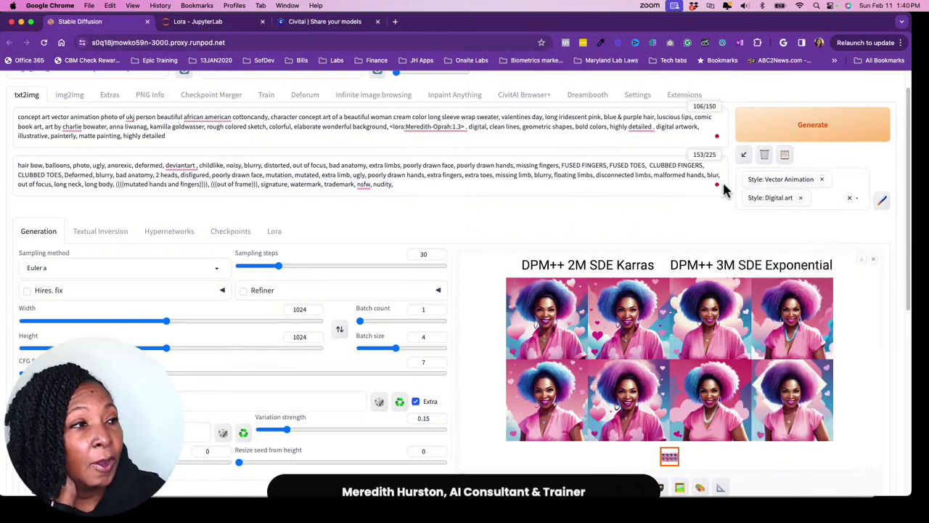
pyautogui.click(812, 139)
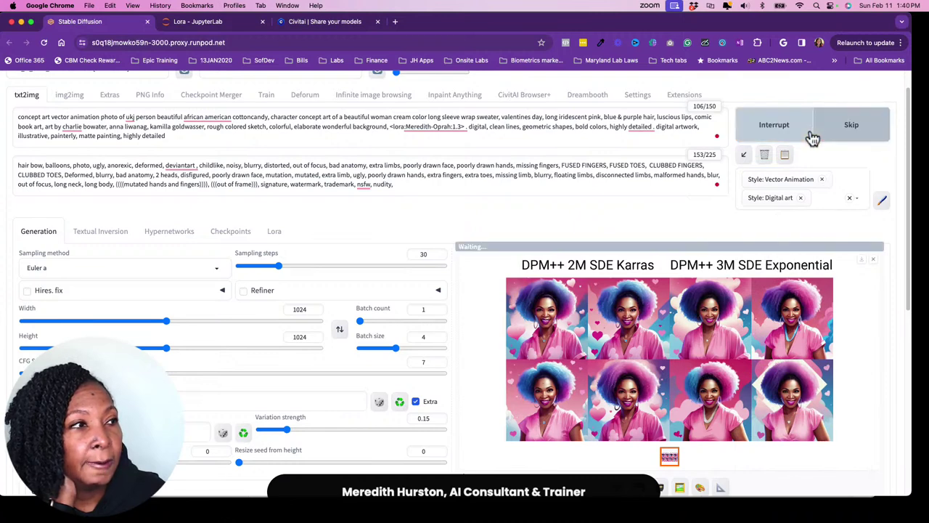
# Step: Switch to Civitai and browse the "cotton candy" image results for prompt and style inspiration while the images generate
pyautogui.click(326, 21)
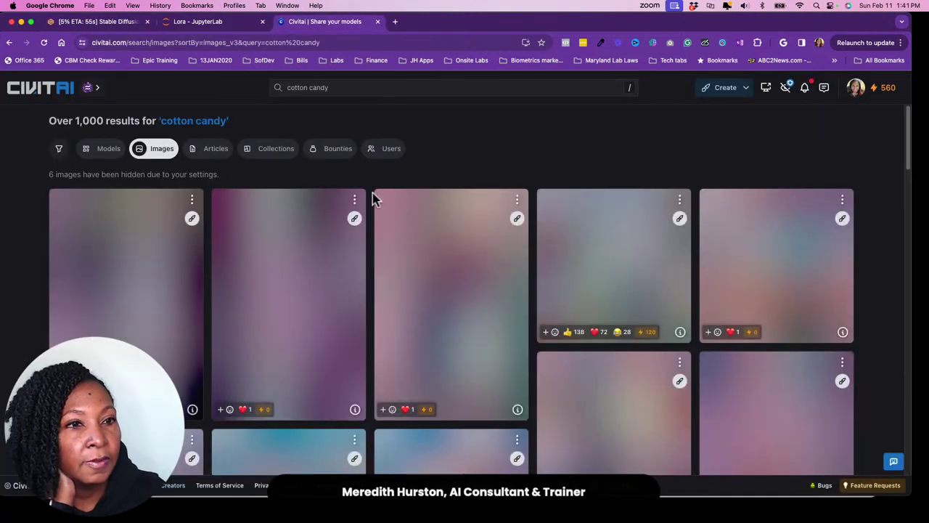
pyautogui.scroll(-2, 369, 315)
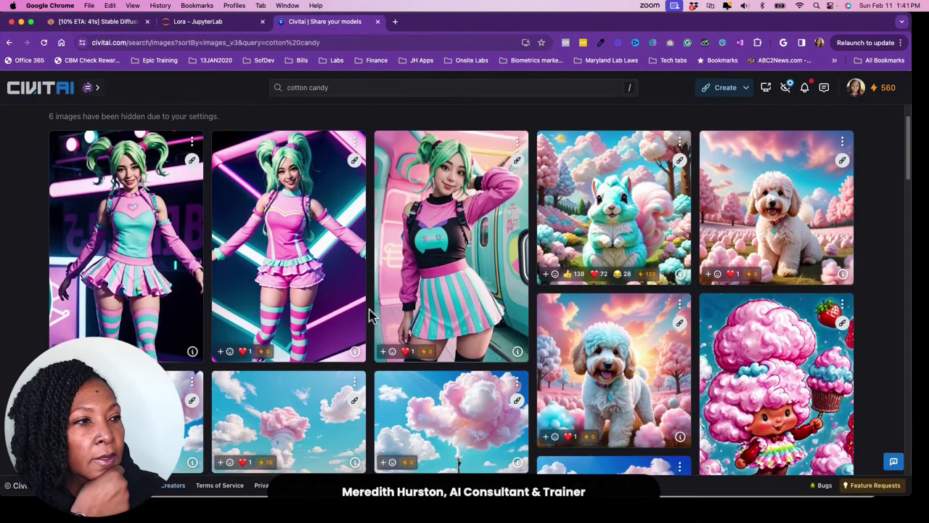
pyautogui.scroll(-5, 369, 316)
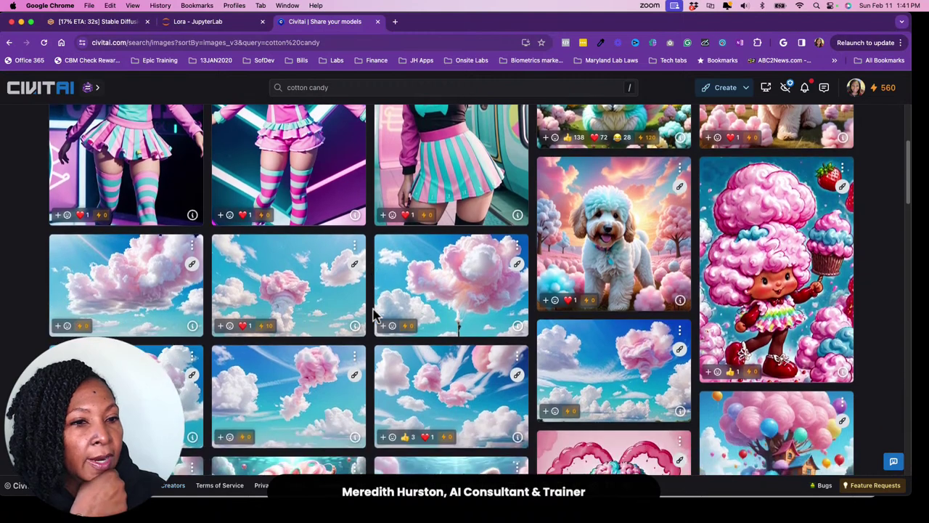
pyautogui.scroll(-10, 377, 315)
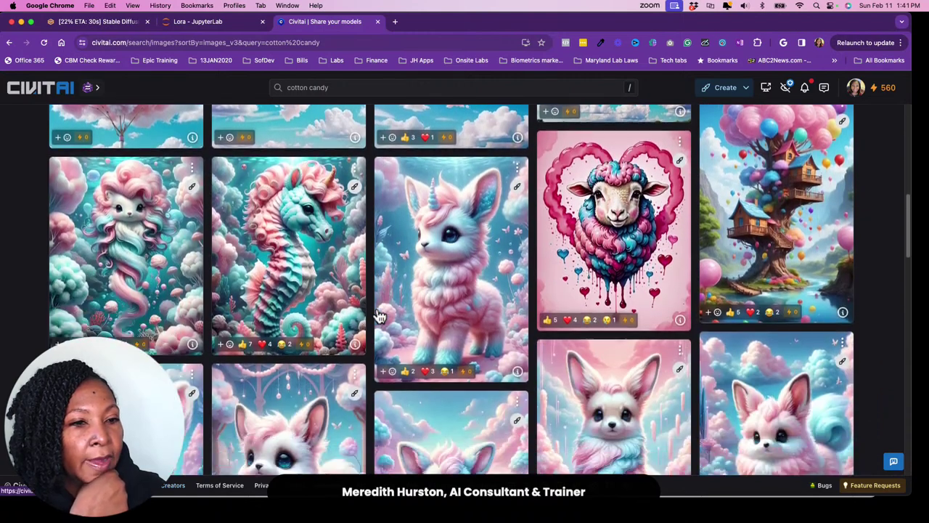
pyautogui.scroll(-15, 377, 316)
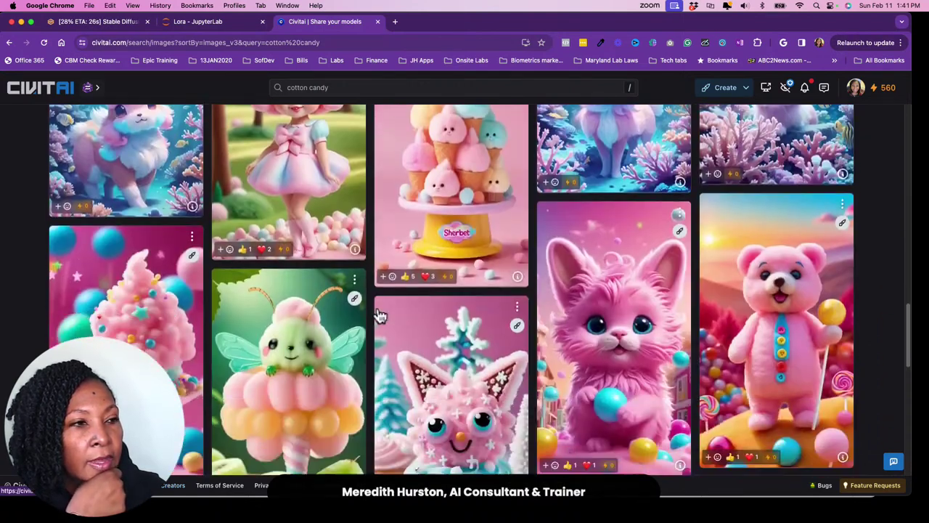
pyautogui.scroll(-15, 377, 316)
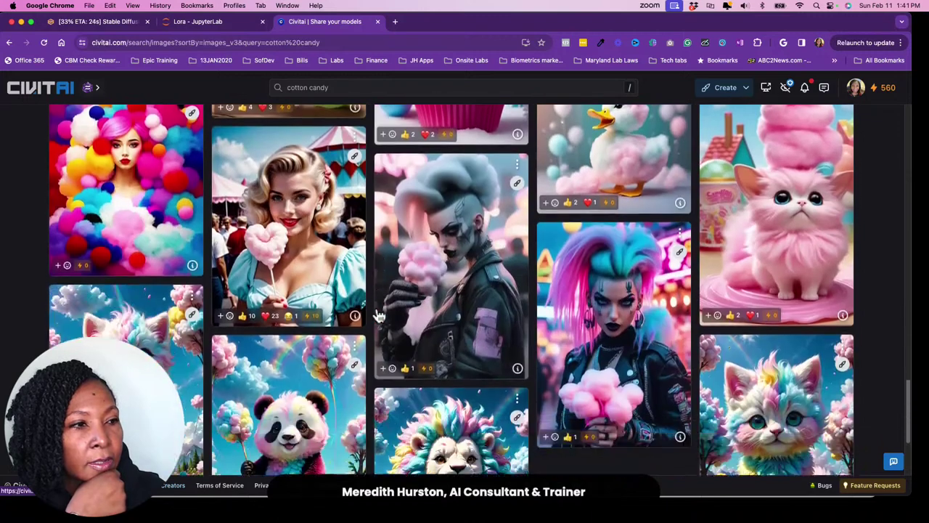
pyautogui.scroll(-6, 378, 316)
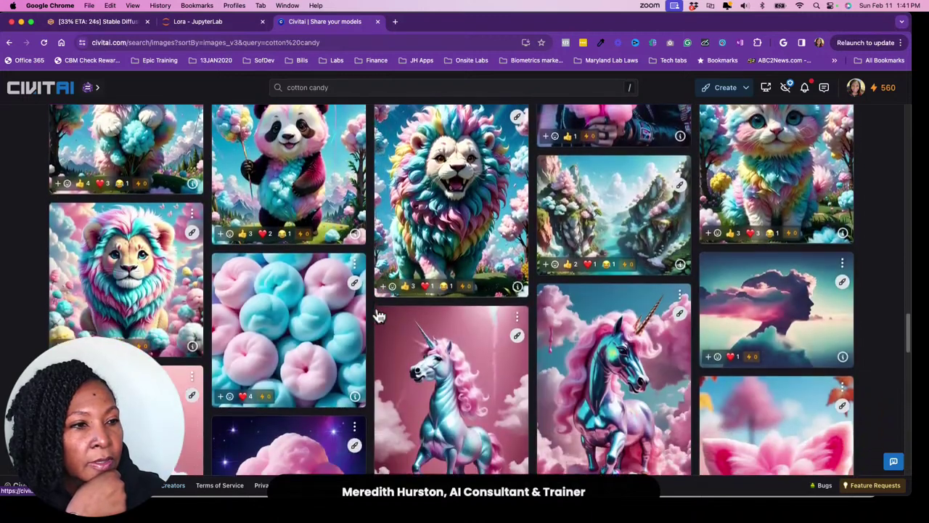
pyautogui.scroll(-5, 378, 316)
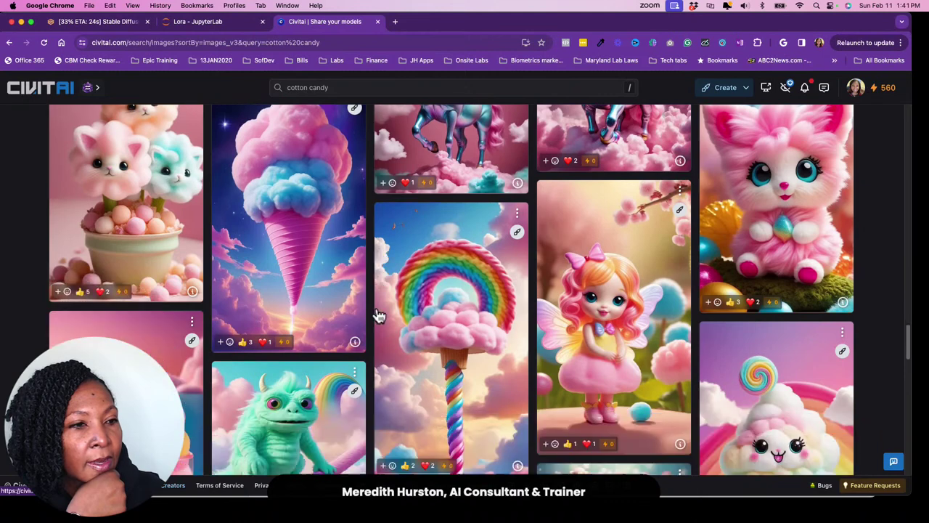
pyautogui.scroll(-2, 377, 316)
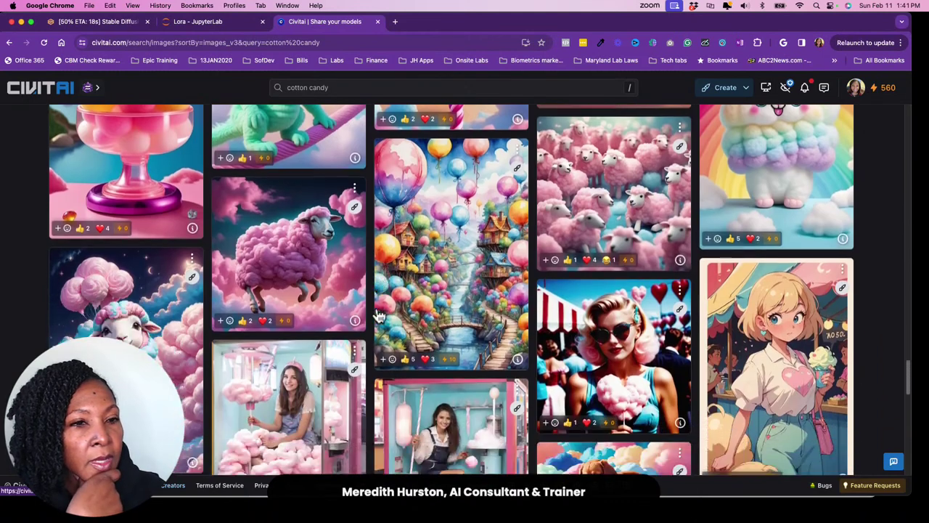
pyautogui.scroll(-3, 378, 316)
pyautogui.scroll(-3, 377, 316)
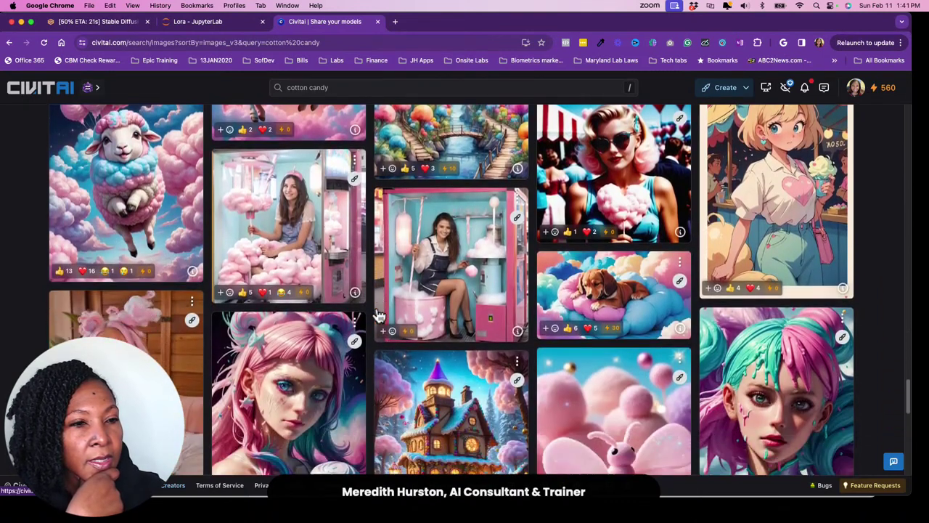
pyautogui.scroll(-8, 378, 315)
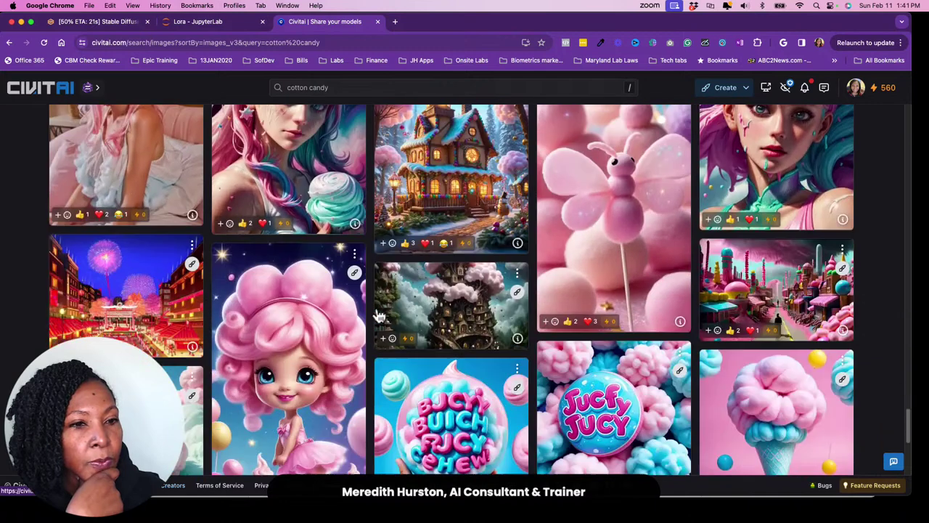
pyautogui.scroll(-6, 377, 316)
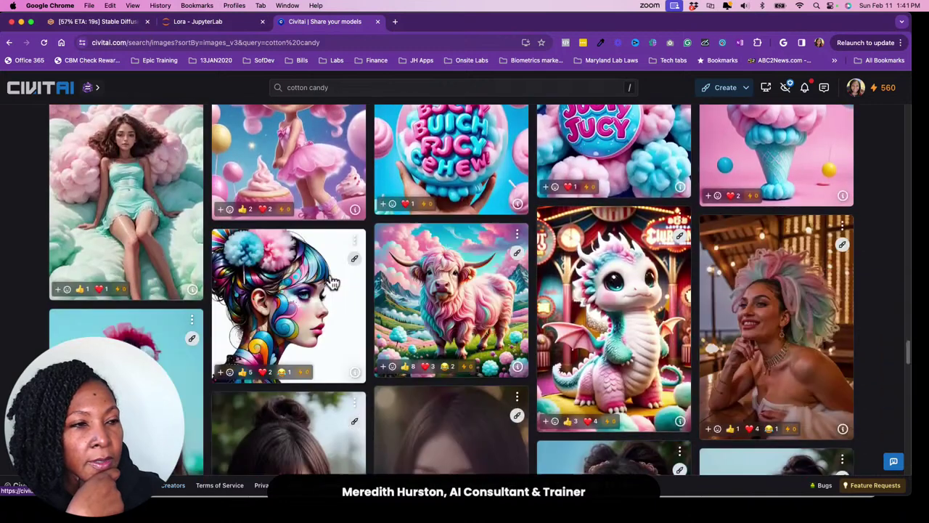
pyautogui.scroll(-12, 334, 283)
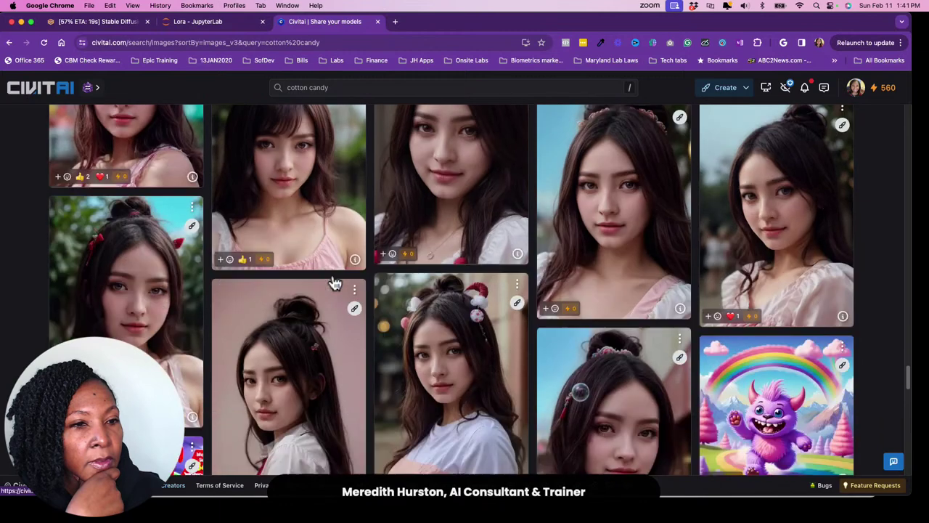
pyautogui.scroll(-5, 334, 283)
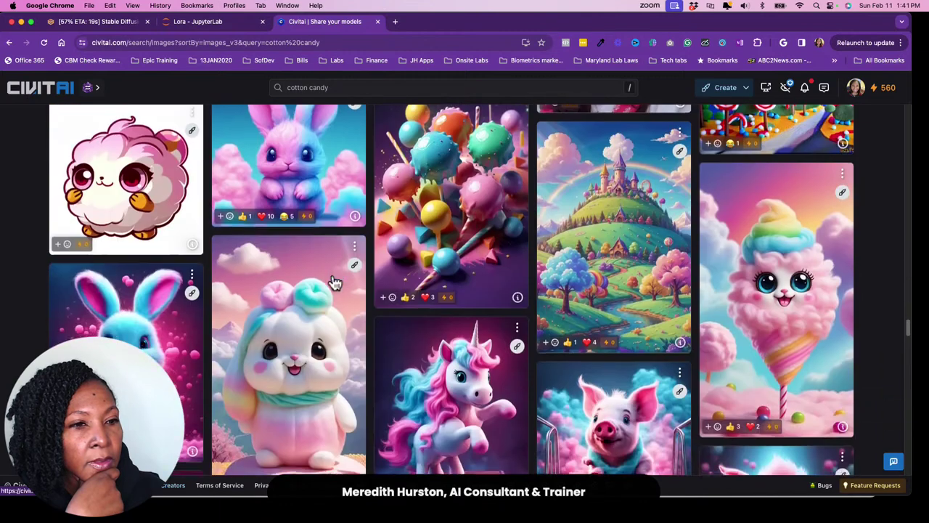
pyautogui.scroll(-9, 331, 280)
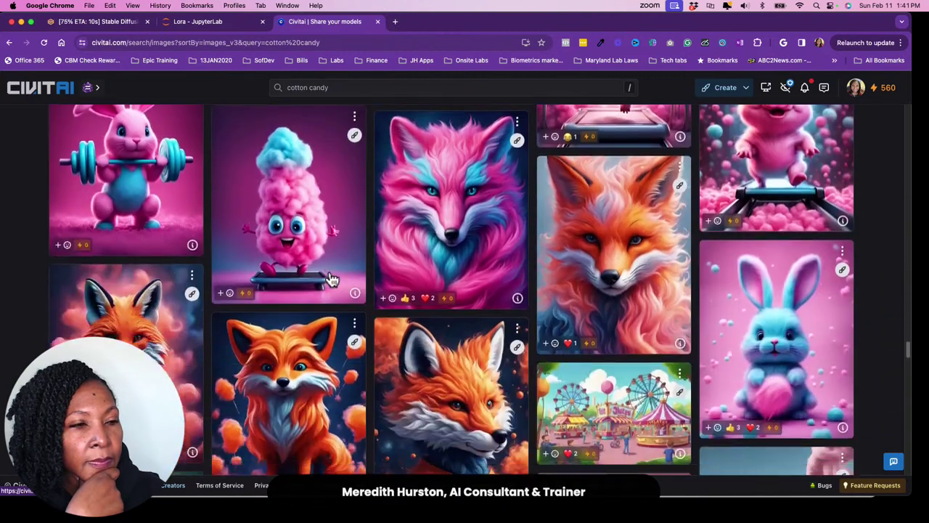
pyautogui.scroll(-7, 331, 279)
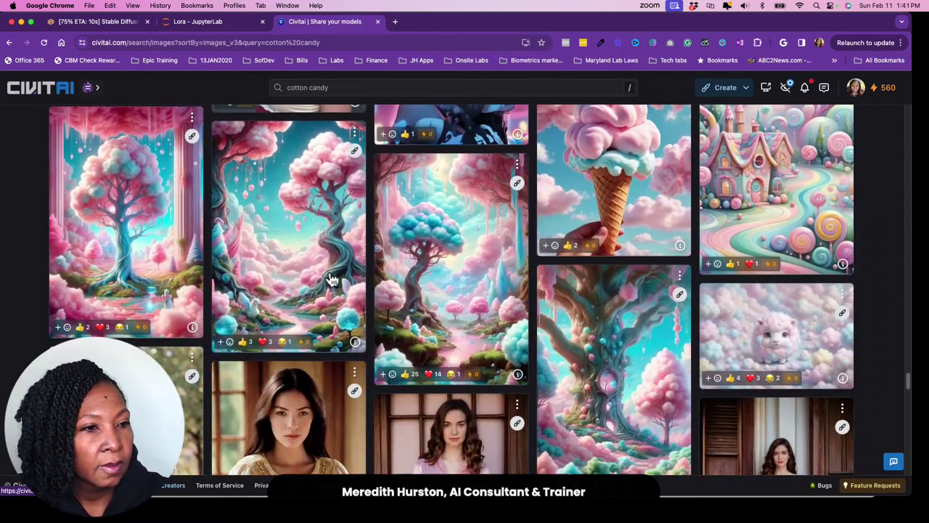
pyautogui.scroll(-8, 331, 279)
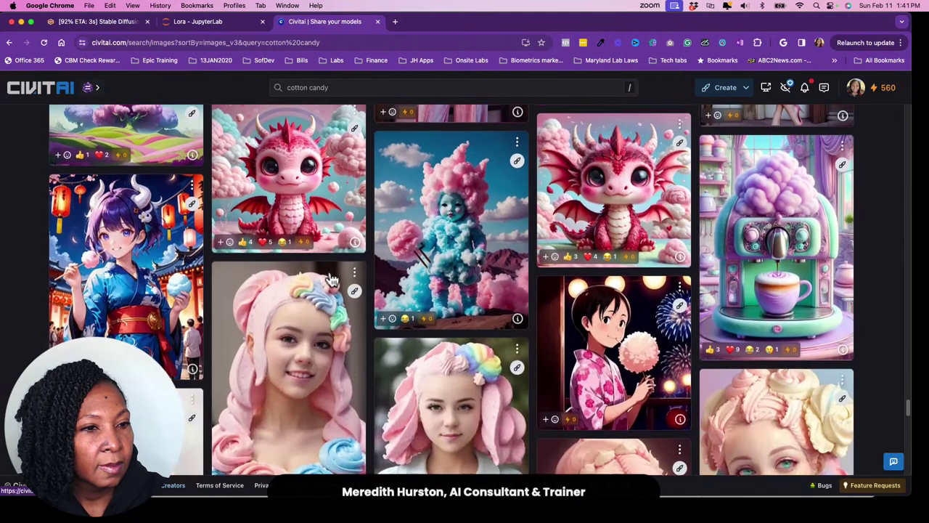
pyautogui.scroll(-5, 331, 279)
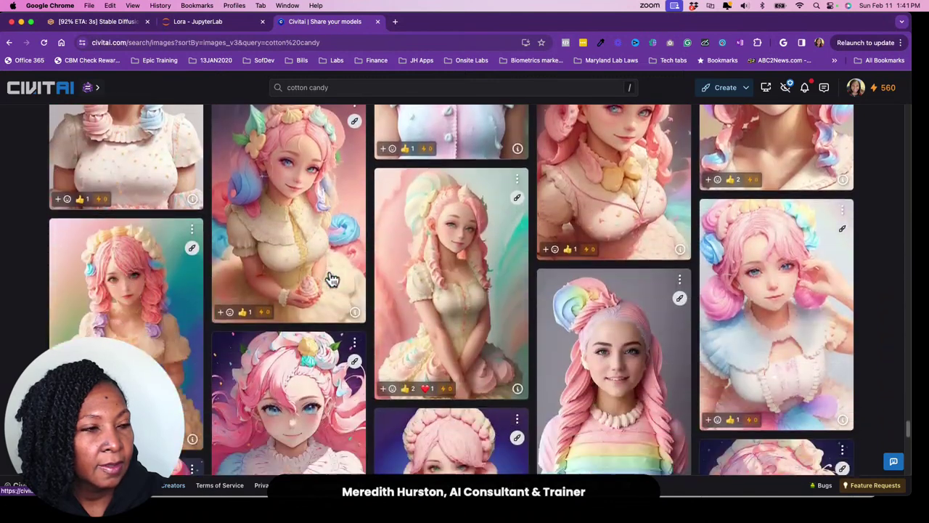
# Step: Browse further through the "cotton candy" image results and open the portrait of the woman with pink and blue hair
pyautogui.scroll(-3, 331, 279)
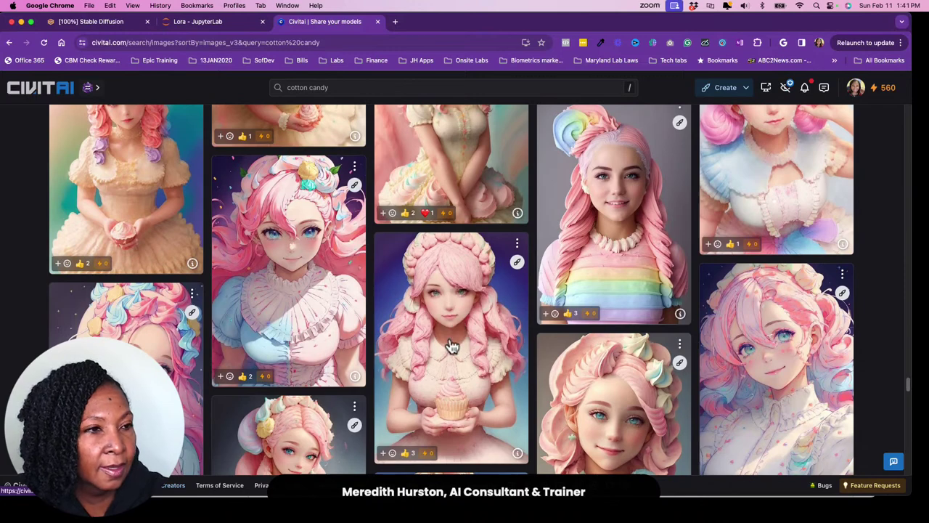
pyautogui.scroll(-10, 465, 283)
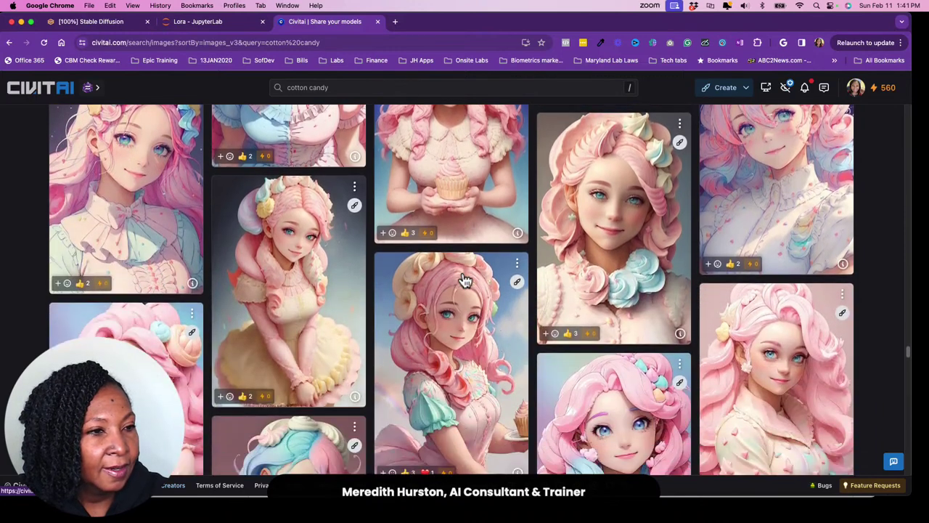
pyautogui.scroll(-20, 464, 281)
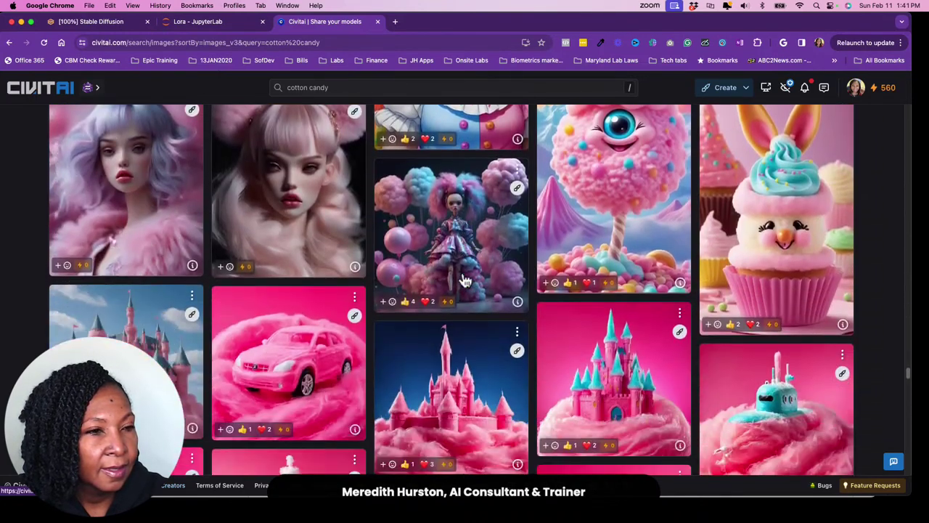
pyautogui.scroll(-15, 464, 282)
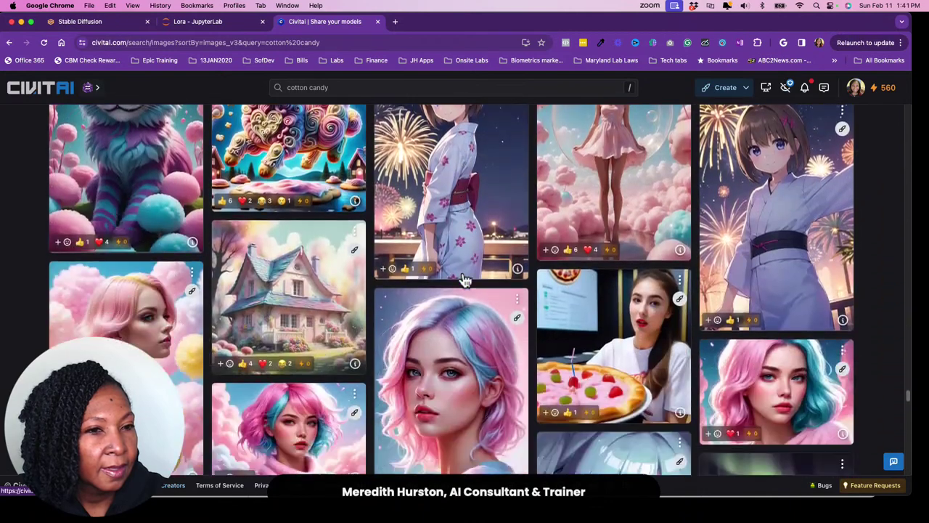
pyautogui.scroll(-2, 464, 279)
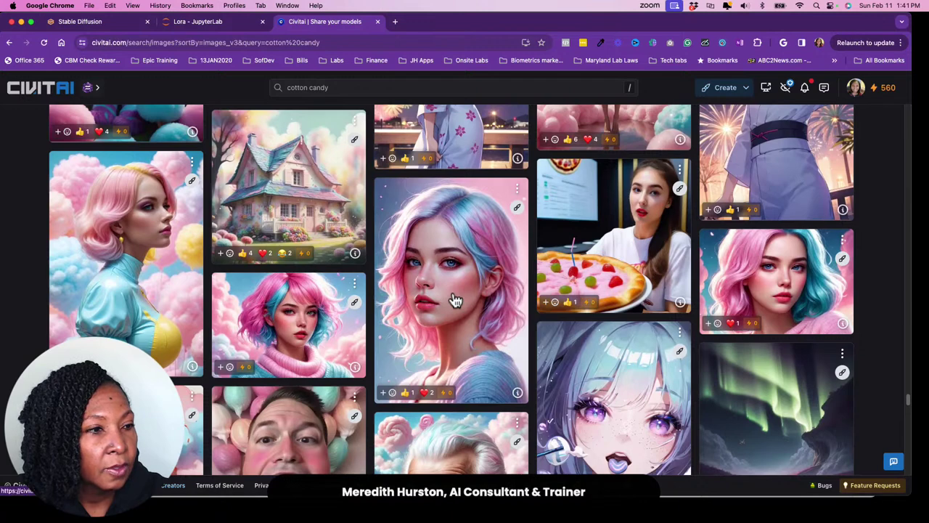
pyautogui.scroll(-2, 455, 299)
pyautogui.click(453, 267)
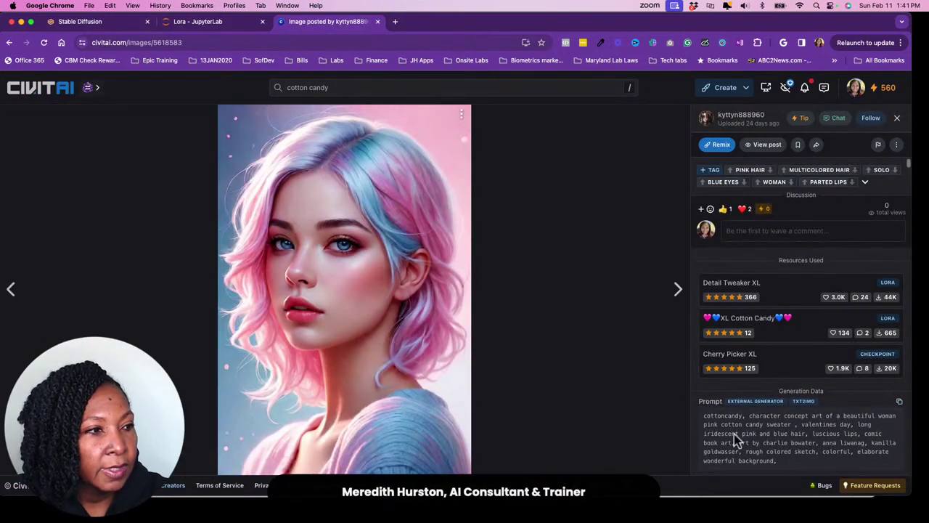
# Step: Examine the opened portrait's resources used, prompt, negative prompt and generation settings
pyautogui.scroll(-2, 764, 432)
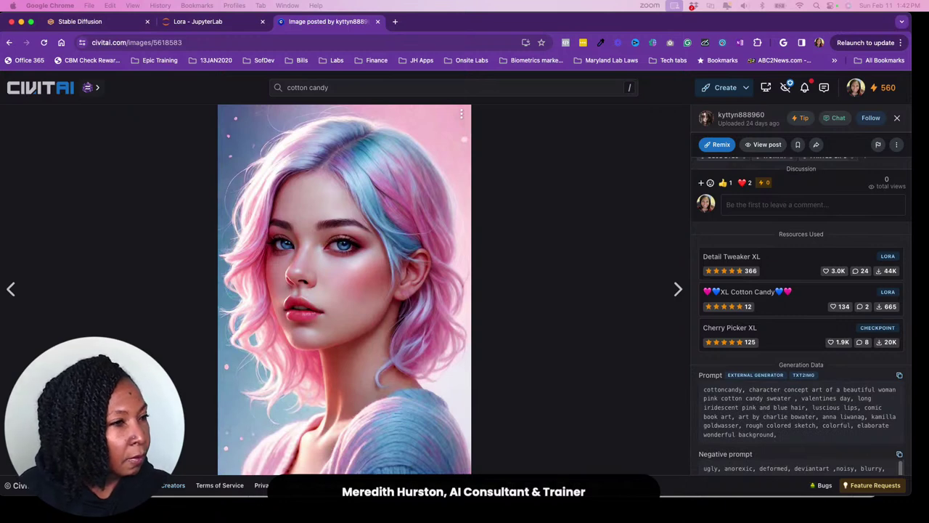
pyautogui.scroll(-8, 798, 392)
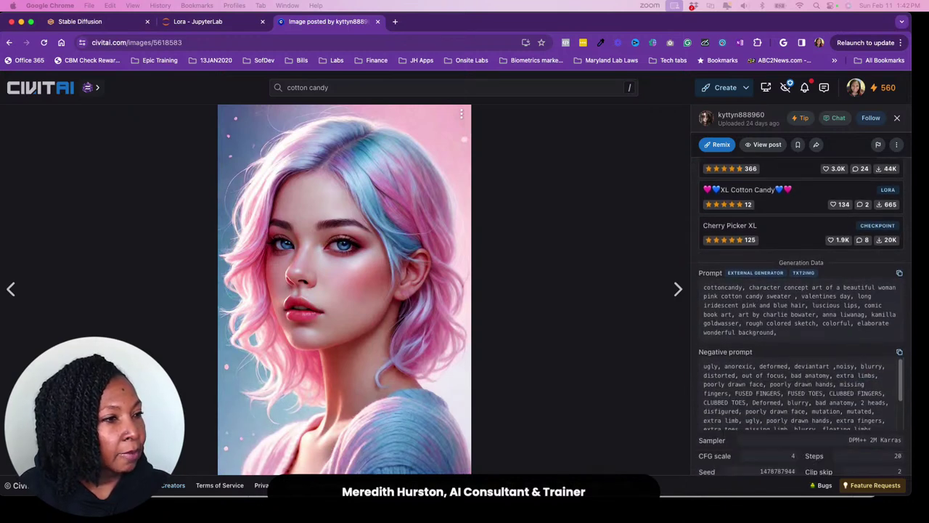
pyautogui.scroll(-3, 798, 377)
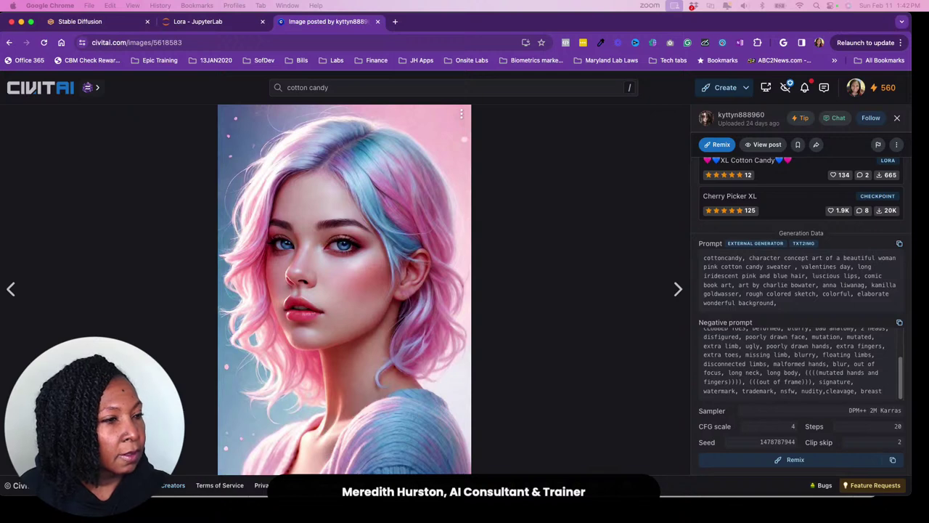
pyautogui.scroll(5, 798, 363)
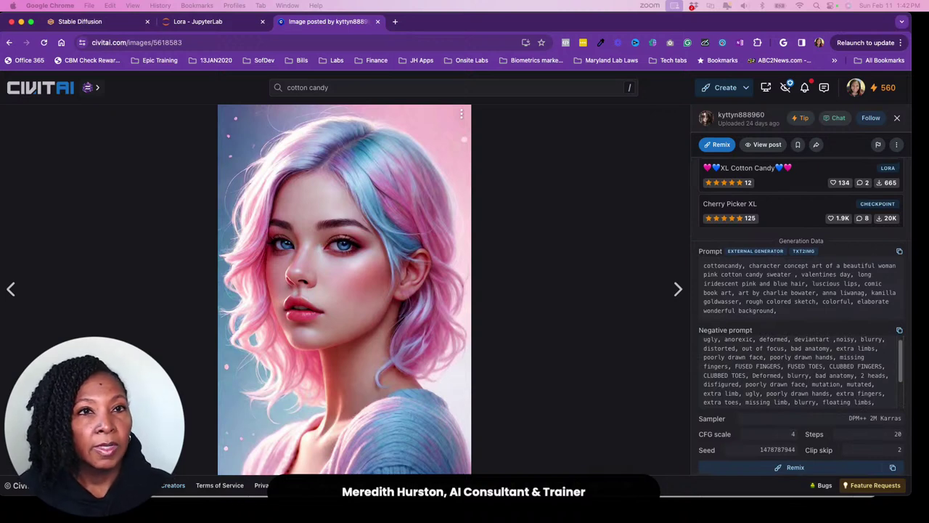
# Step: Switch back to Stable Diffusion and add the Fantasy art style to the selected style presets
pyautogui.click(107, 26)
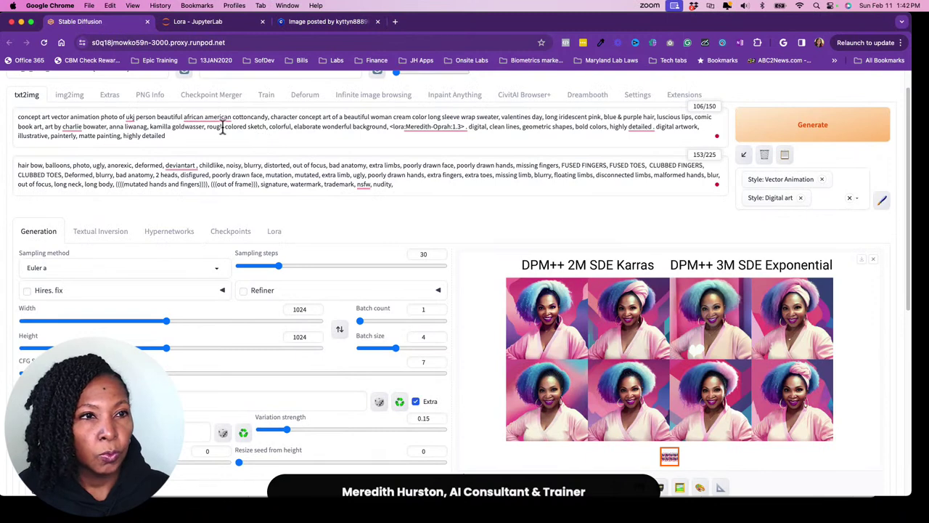
pyautogui.click(823, 199)
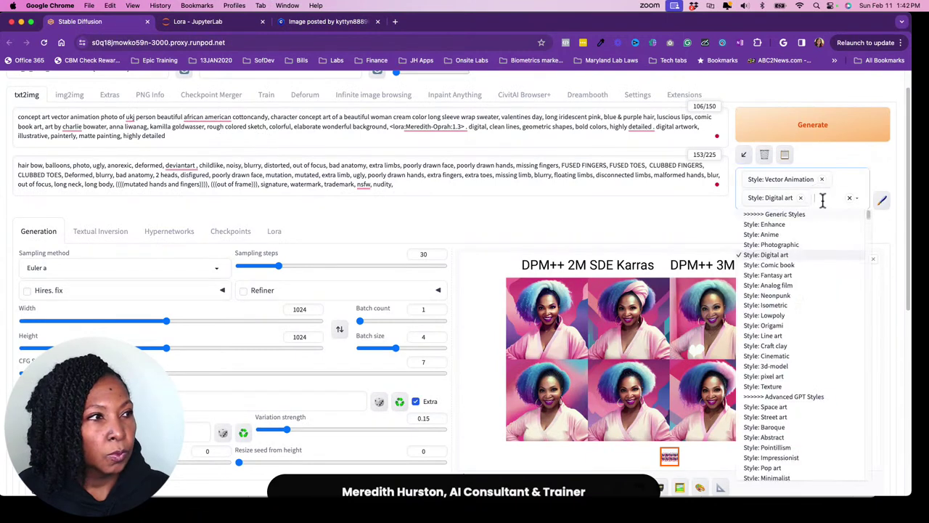
pyautogui.write('fan')
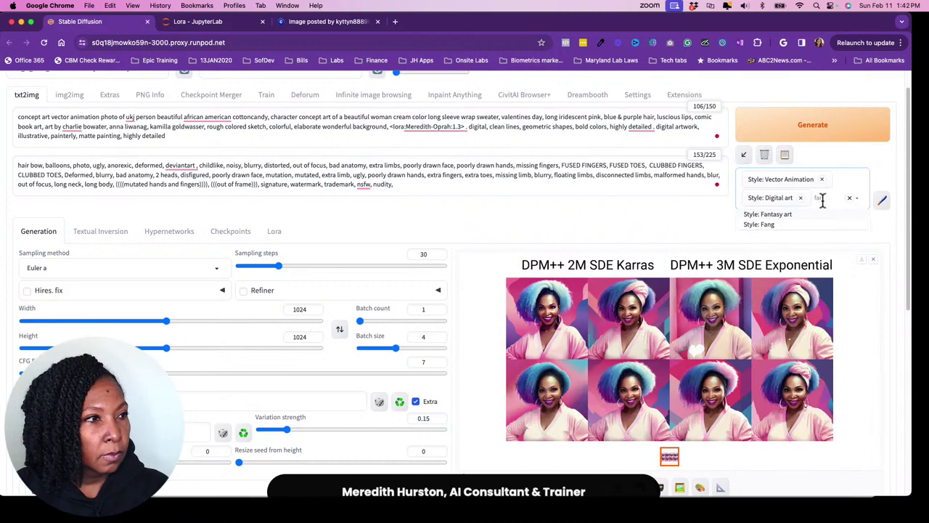
pyautogui.click(783, 215)
pyautogui.click(663, 233)
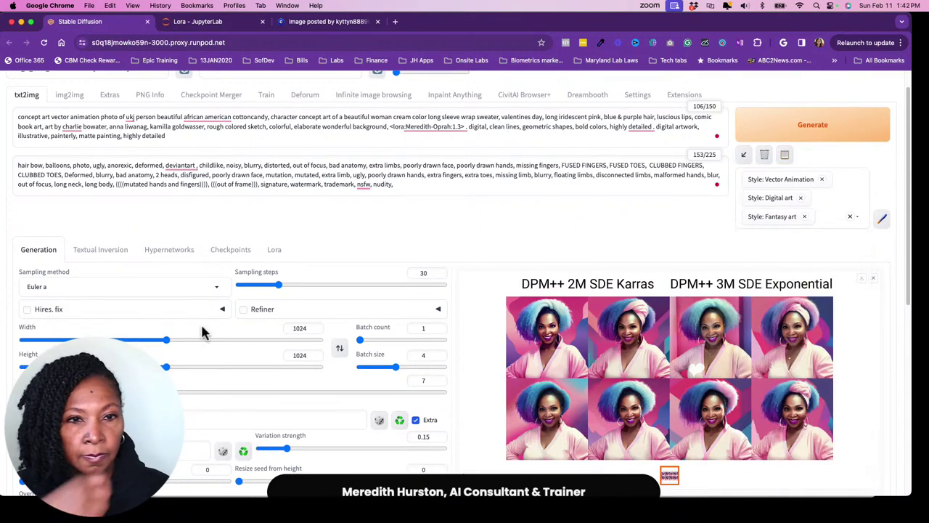
# Step: Set the CFG scale to 5 and inspect the current sampler comparison grid enlarged
pyautogui.scroll(-2, 232, 334)
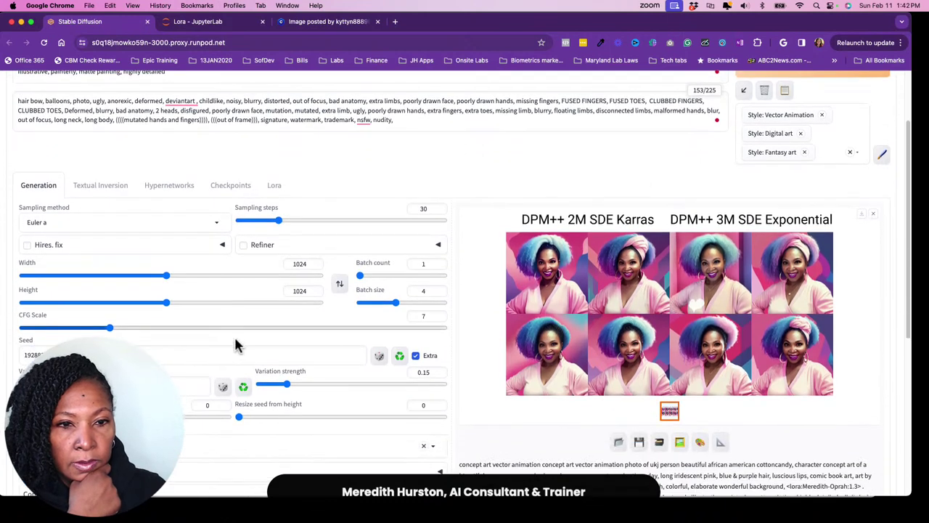
pyautogui.scroll(-1, 234, 345)
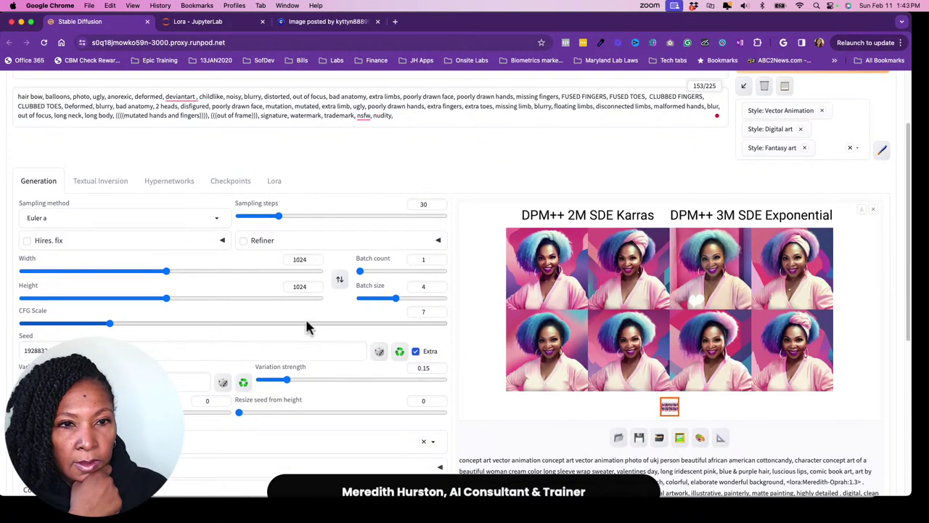
pyautogui.click(439, 315)
pyautogui.click(440, 315)
pyautogui.click(439, 315)
pyautogui.click(439, 314)
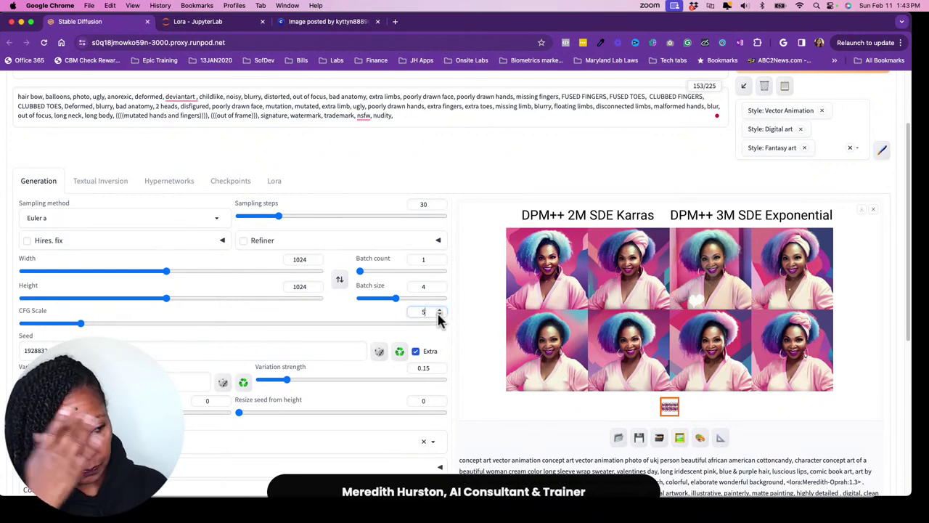
pyautogui.click(664, 316)
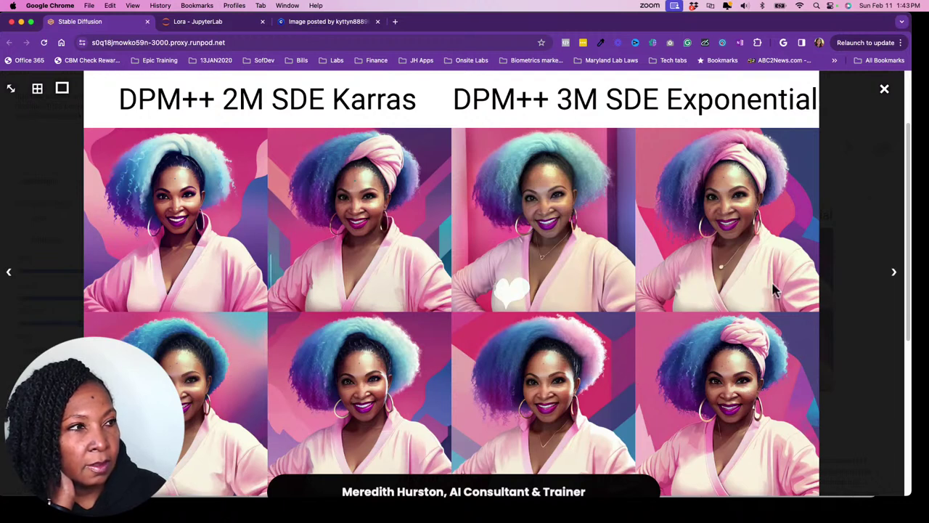
pyautogui.click(884, 92)
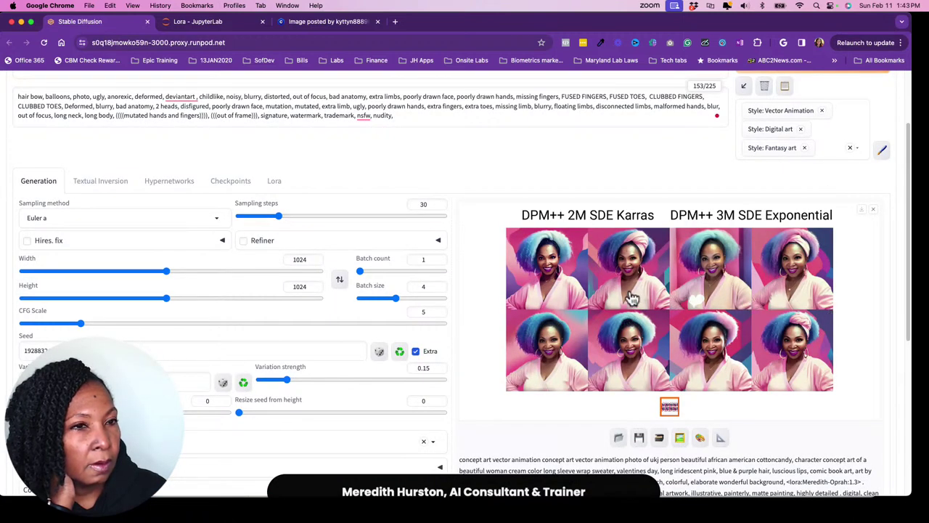
# Step: Add "photorealistic," after "photo," in the negative prompt and generate a new set of images
pyautogui.scroll(2, 624, 297)
pyautogui.scroll(1, 624, 298)
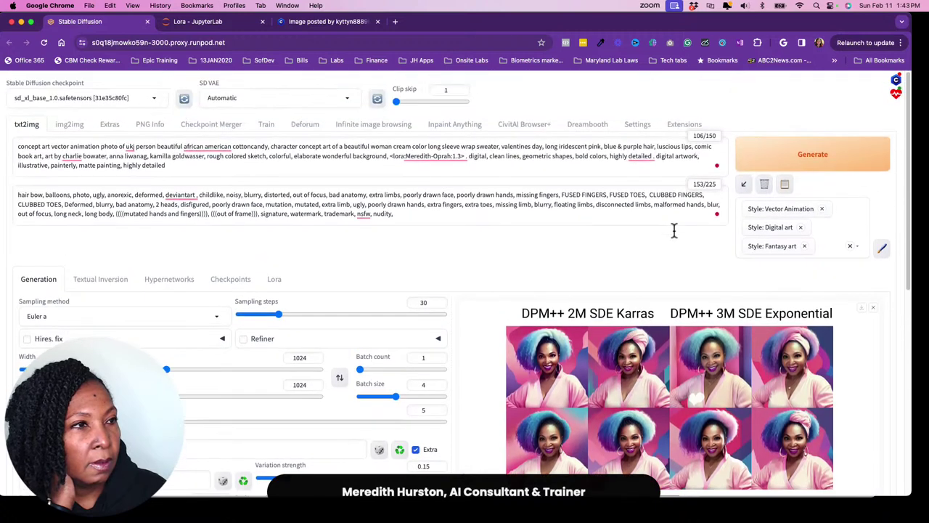
pyautogui.click(93, 194)
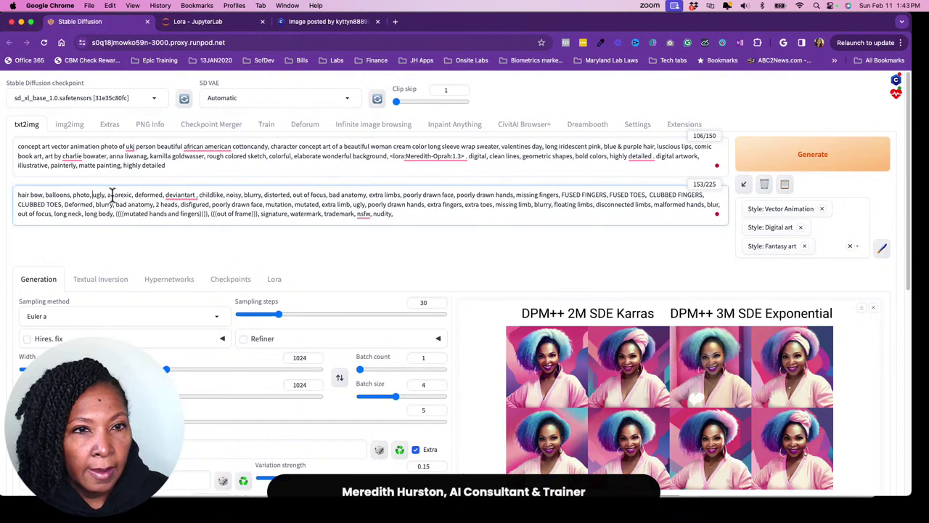
pyautogui.write('photo')
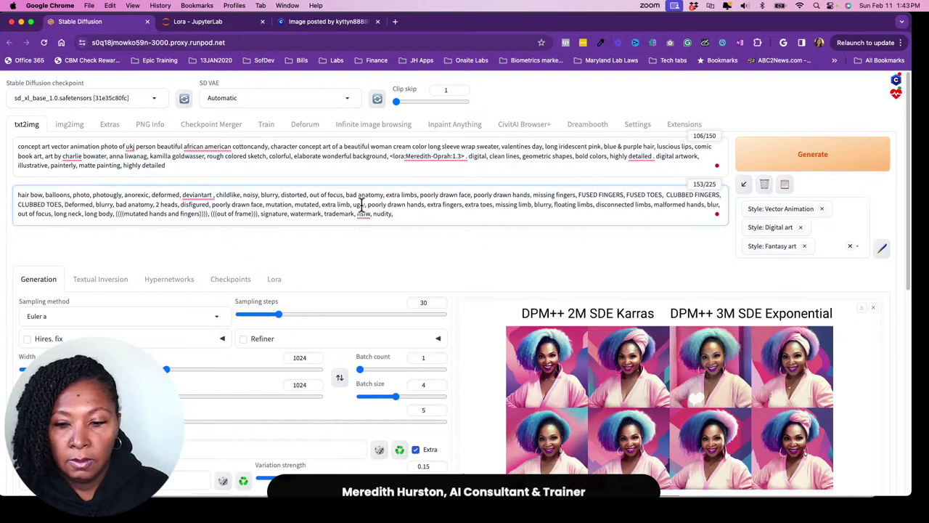
pyautogui.write('realistic')
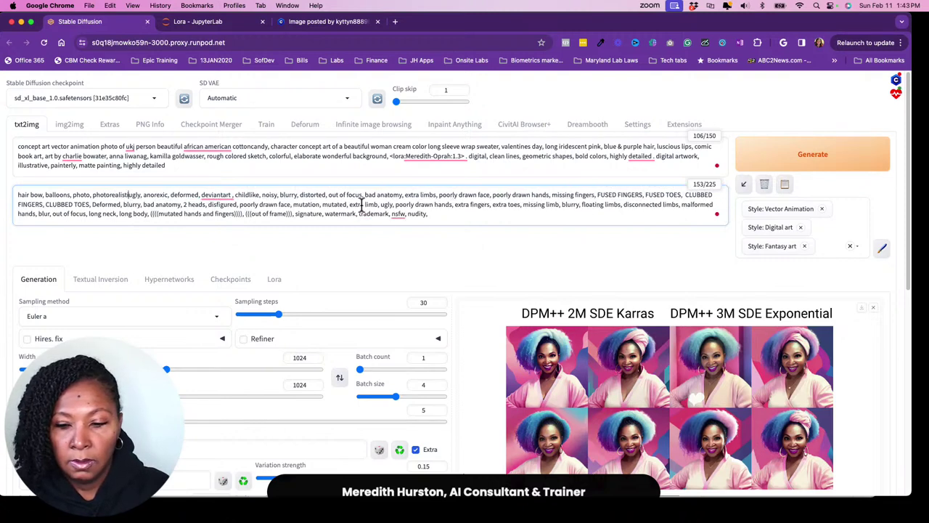
pyautogui.write(',')
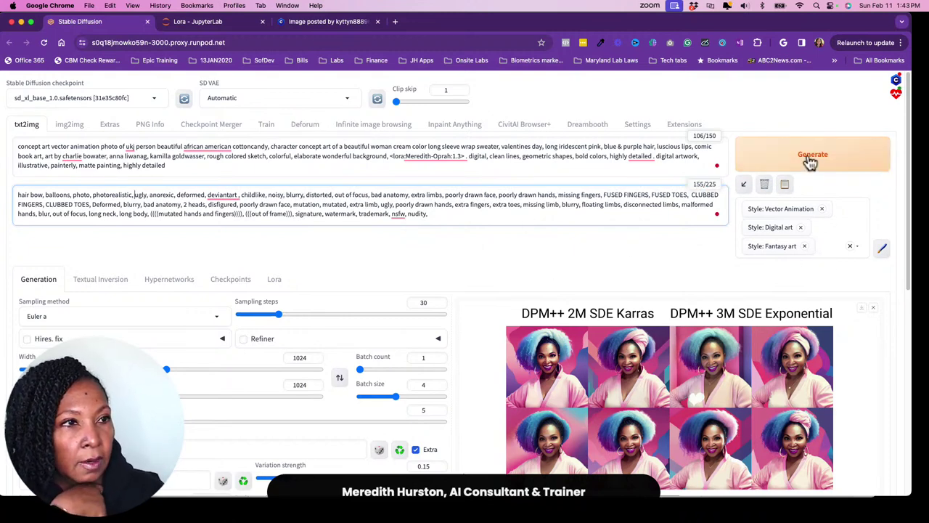
pyautogui.click(812, 160)
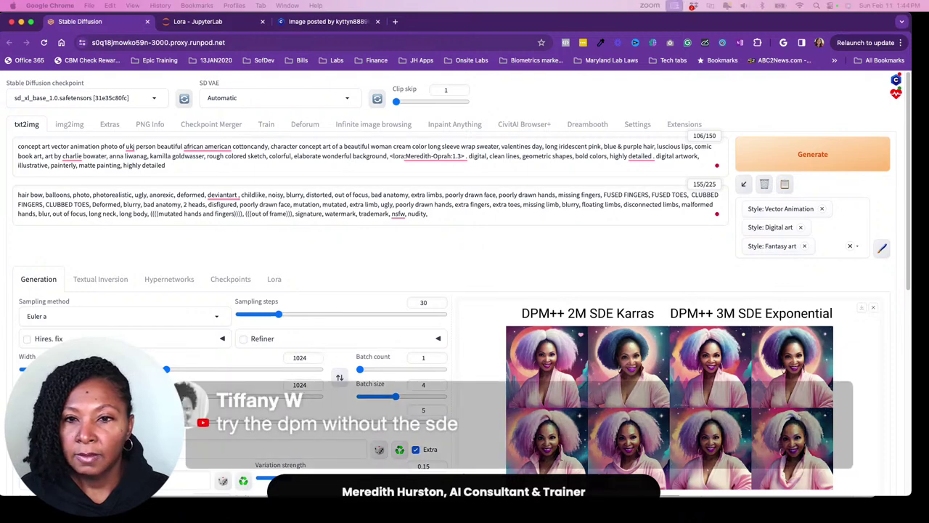
# Step: View the newly generated sampler comparison grid enlarged to compare the fantasy-styled portraits, and close it
pyautogui.scroll(-3, 459, 283)
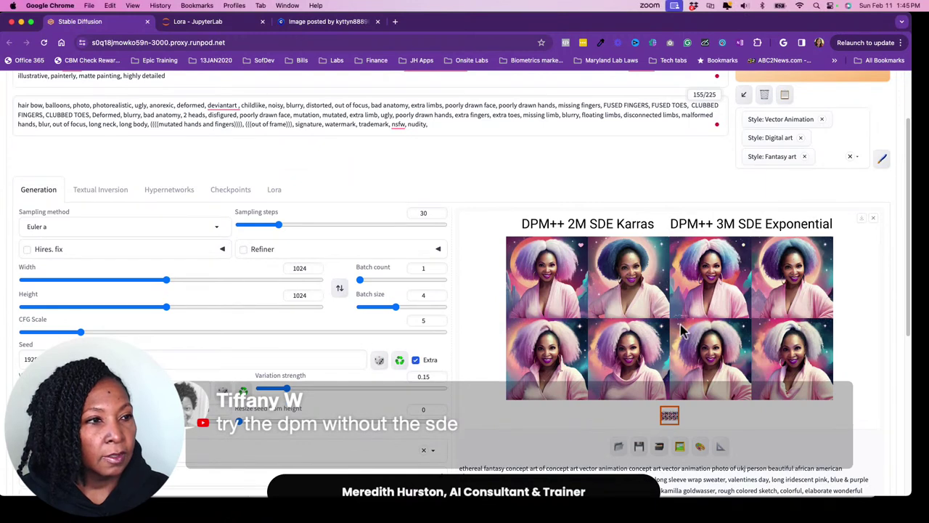
pyautogui.click(654, 324)
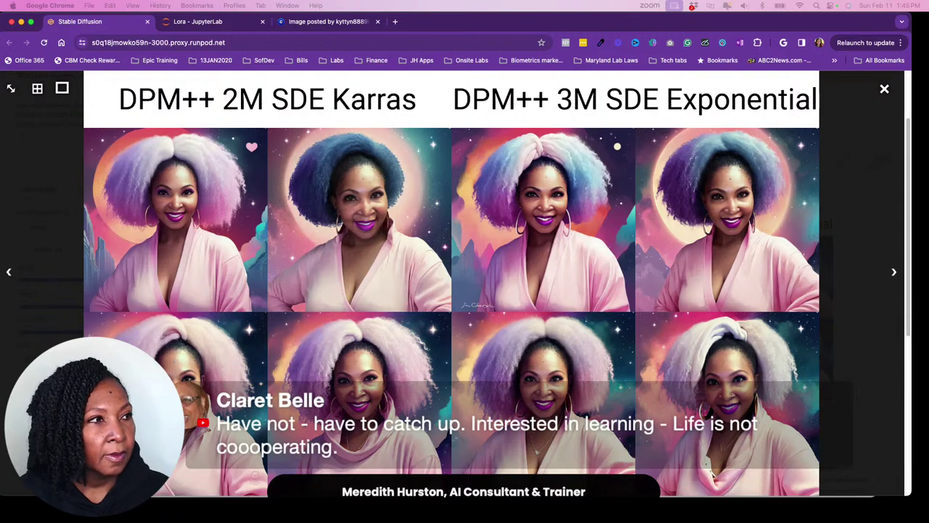
pyautogui.click(884, 90)
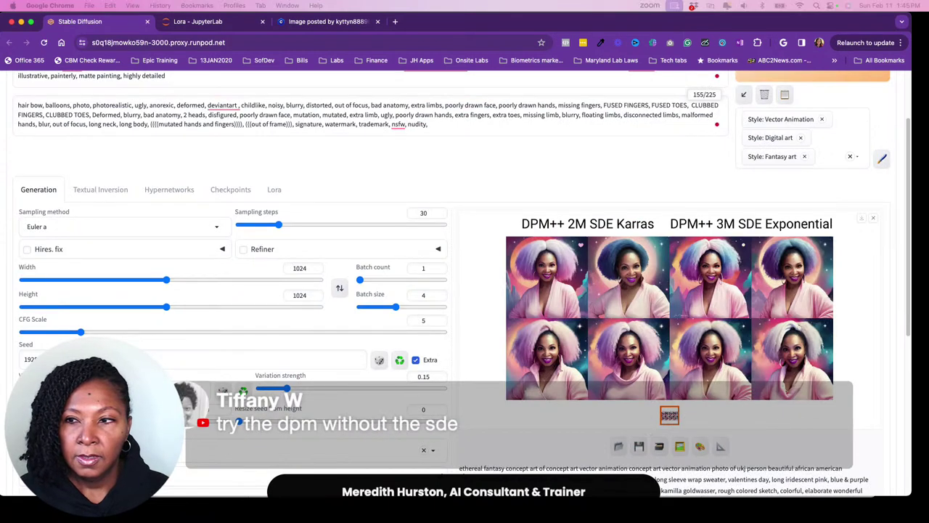
# Step: Replace the two SDE samplers in the X/Y/Z plot's X values with DPM++ 2M and DPM++ 2M Karras
pyautogui.scroll(-5, 462, 282)
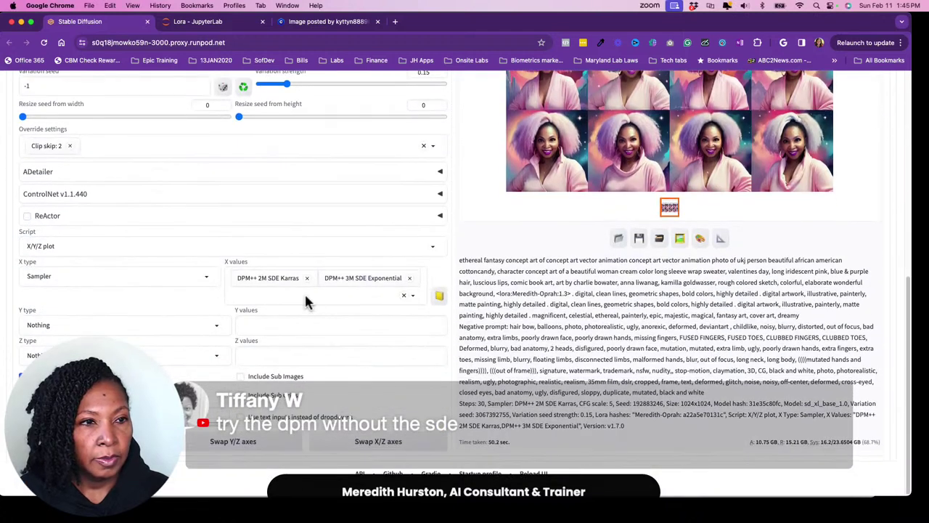
pyautogui.click(345, 293)
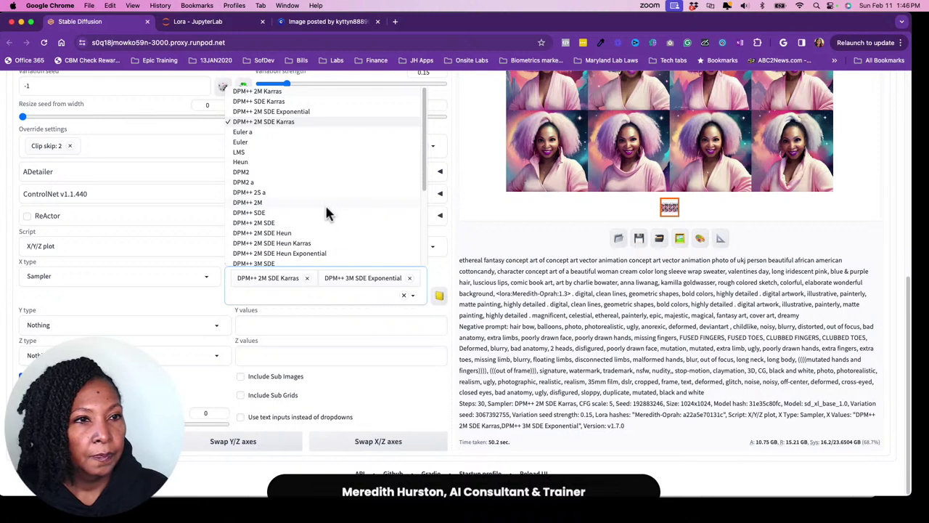
pyautogui.click(325, 211)
pyautogui.scroll(-4, 325, 209)
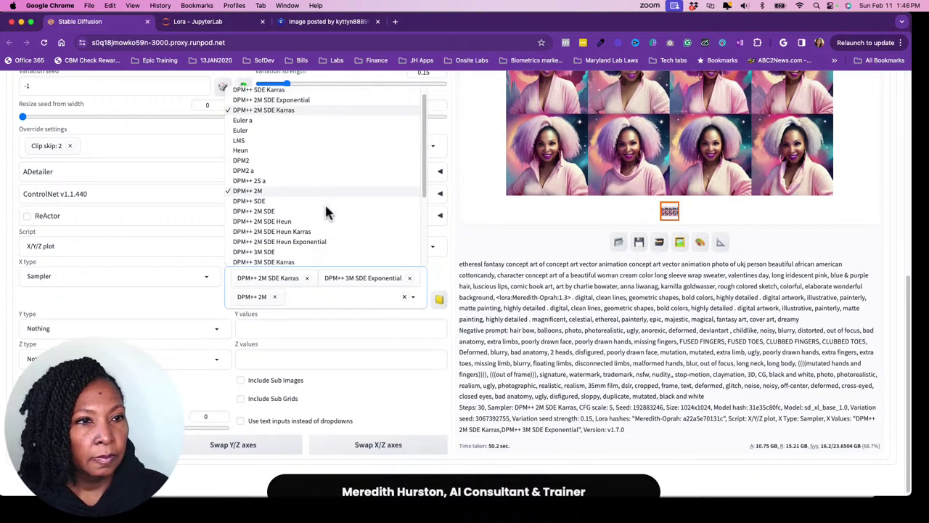
pyautogui.scroll(-2, 326, 210)
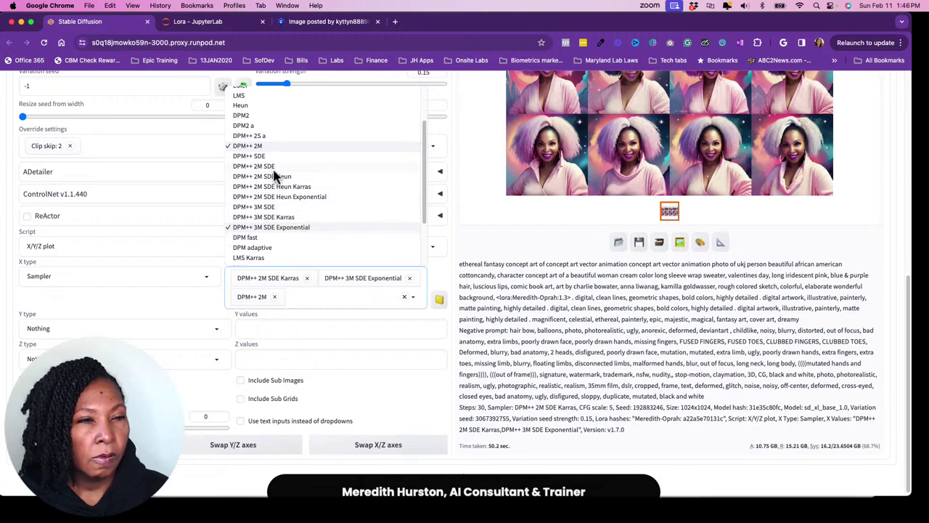
pyautogui.scroll(5, 276, 176)
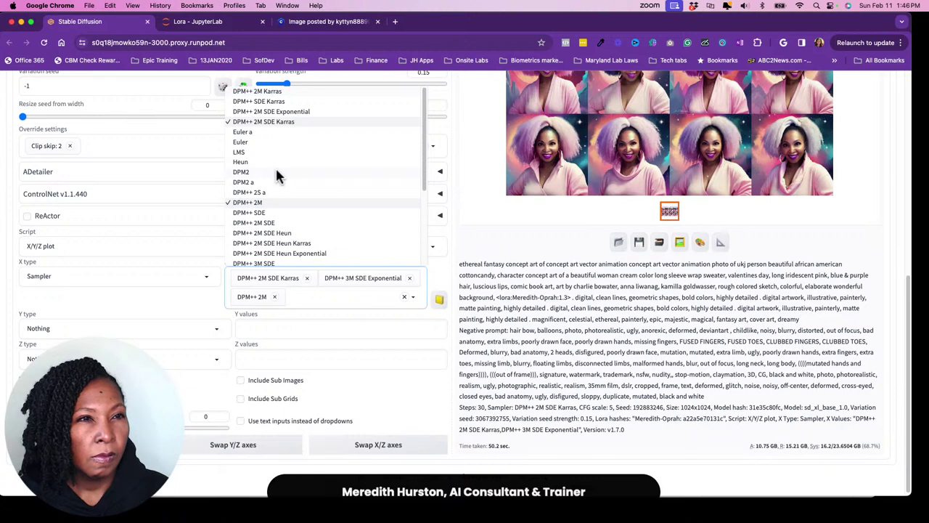
pyautogui.click(260, 92)
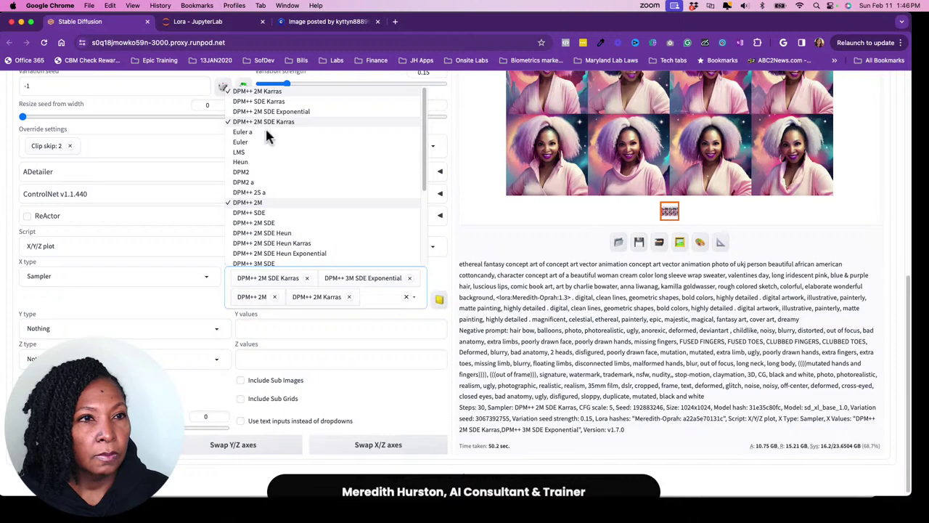
pyautogui.click(307, 279)
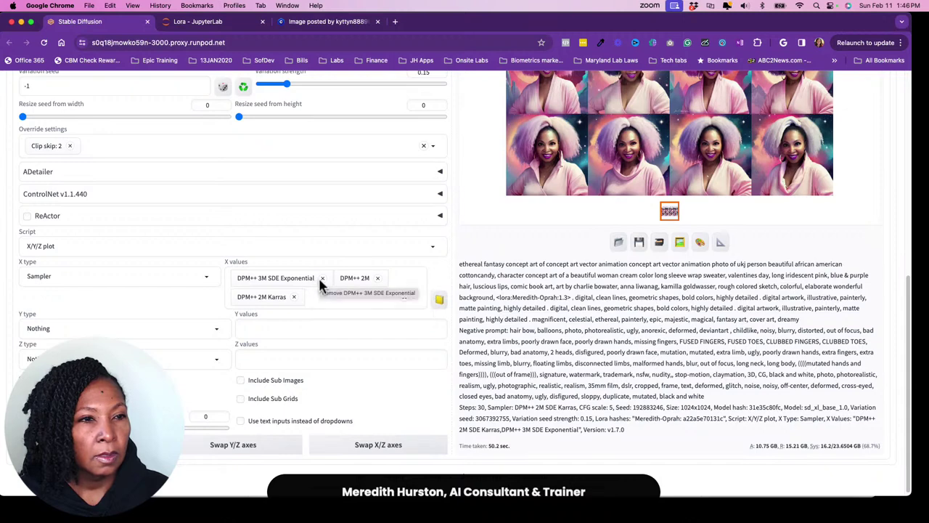
pyautogui.click(321, 277)
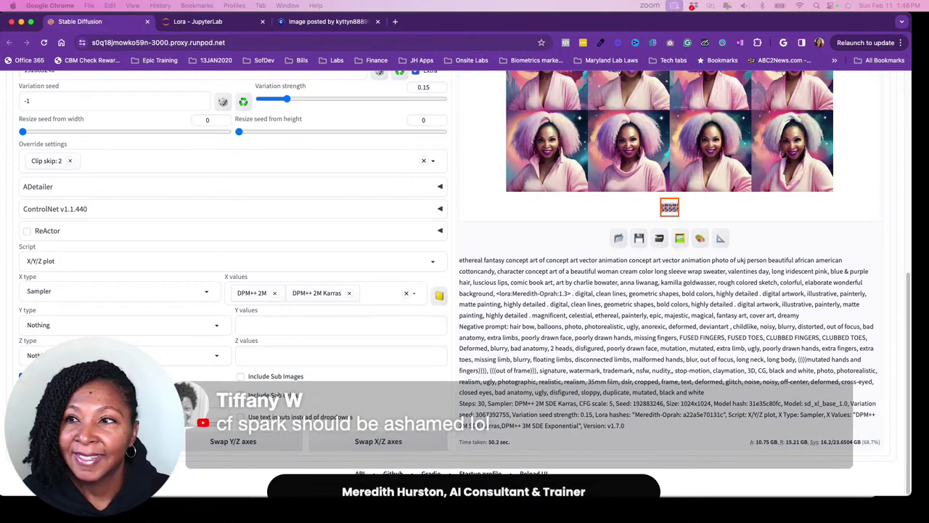
# Step: Add "writing" at the end of the negative prompt and generate a new sampler comparison grid
pyautogui.scroll(3, 465, 283)
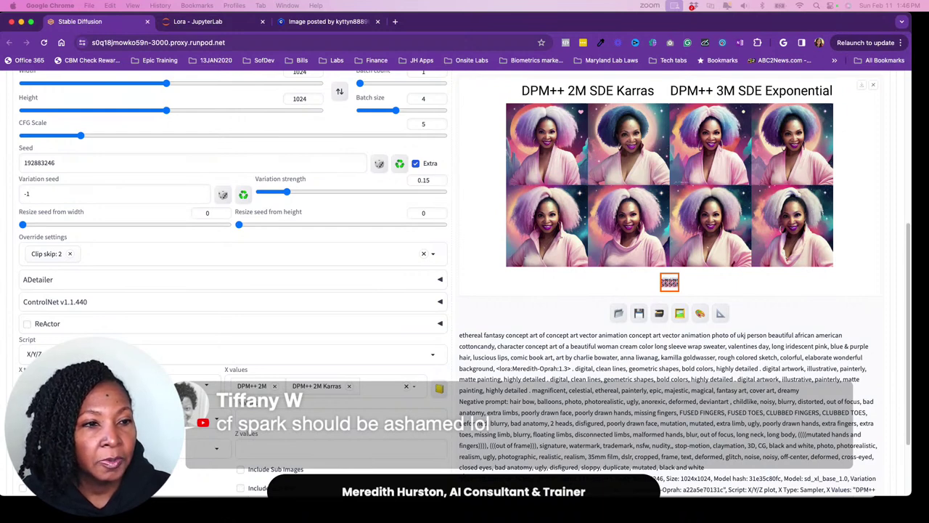
pyautogui.scroll(5, 464, 283)
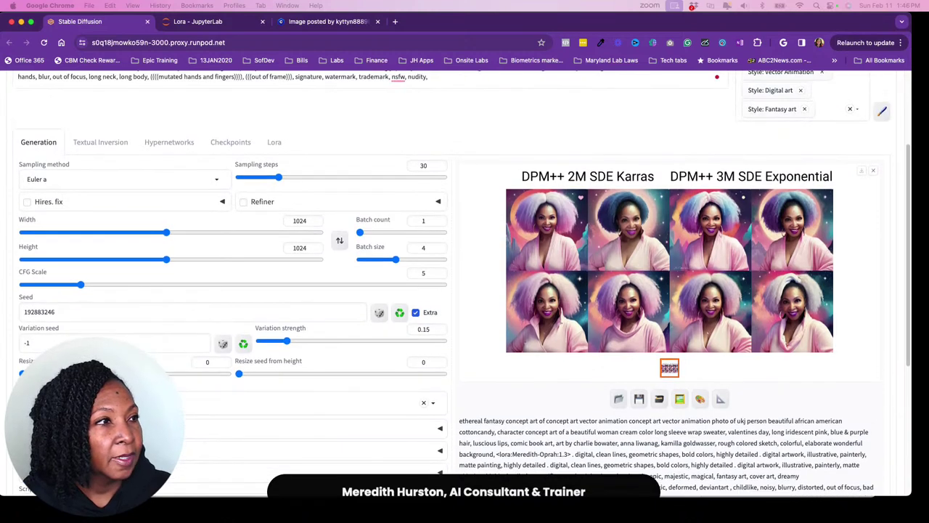
pyautogui.scroll(5, 464, 283)
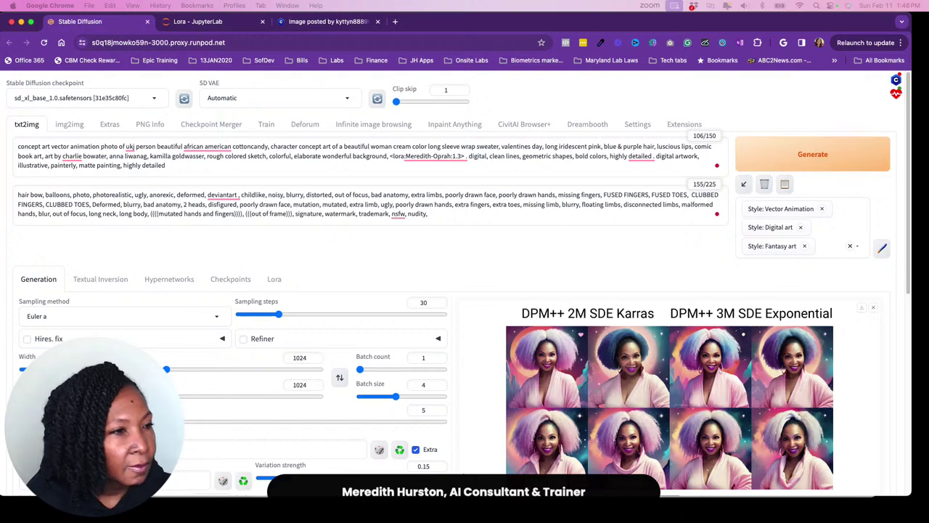
pyautogui.scroll(-1, 465, 283)
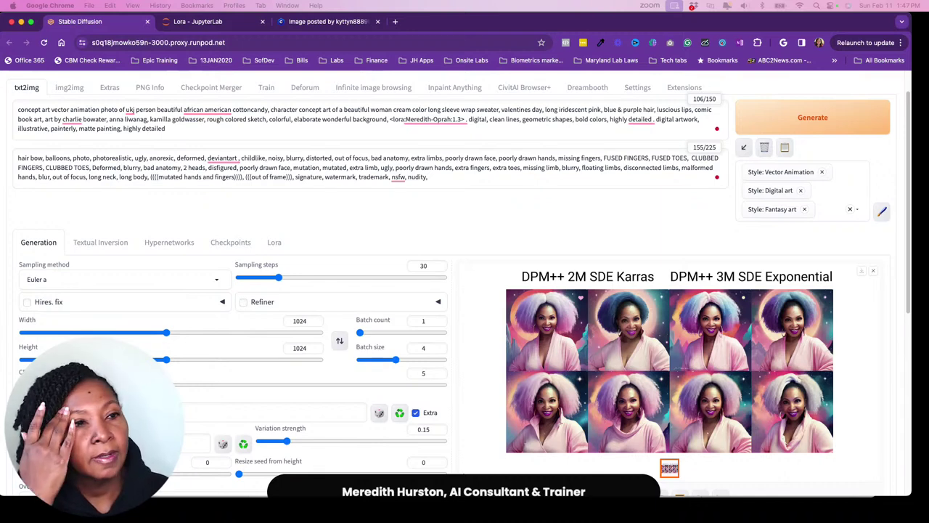
pyautogui.click(432, 176)
pyautogui.write('writing')
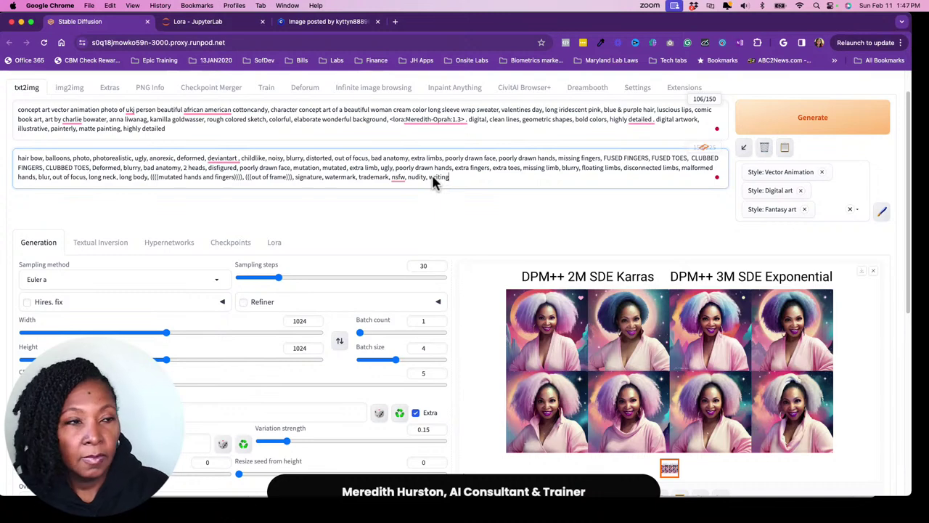
pyautogui.click(805, 129)
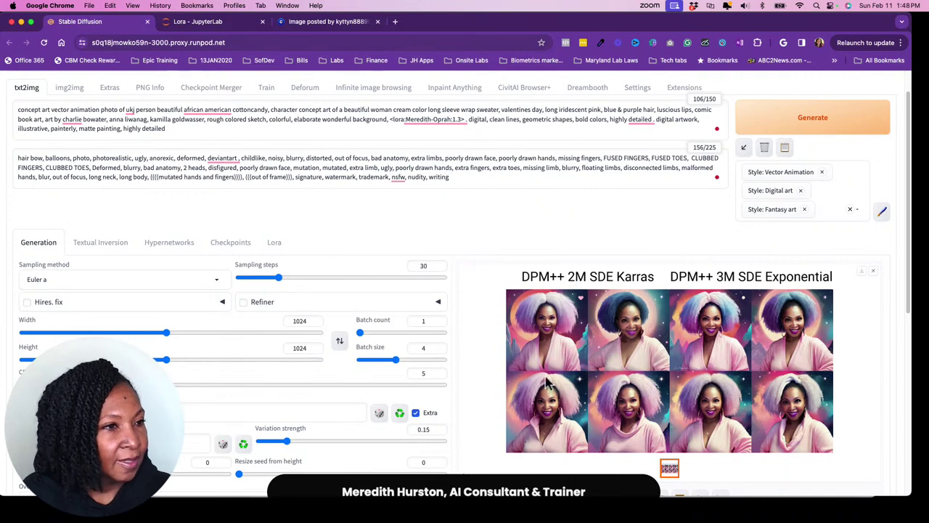
# Step: View the DPM++ 2M and DPM++ 2M Karras comparison grid enlarged to compare the portraits, and close it
pyautogui.click(685, 395)
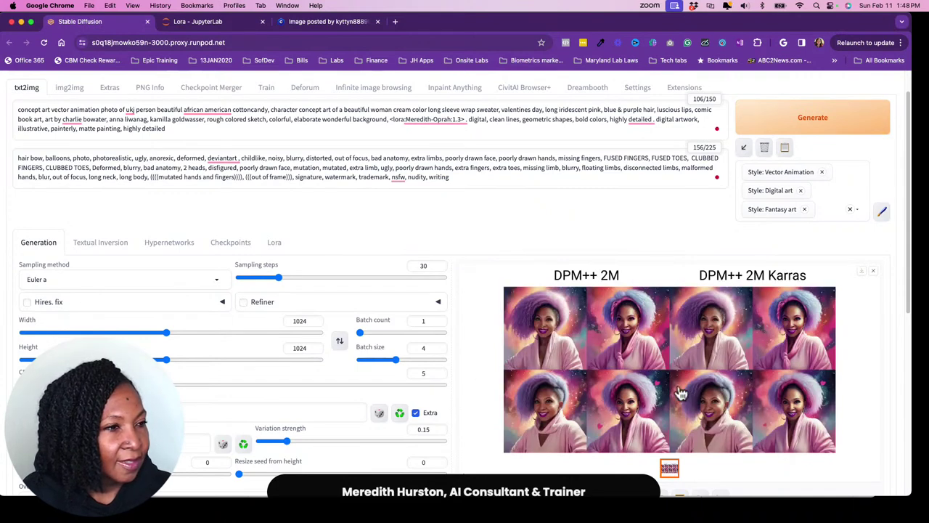
pyautogui.click(659, 366)
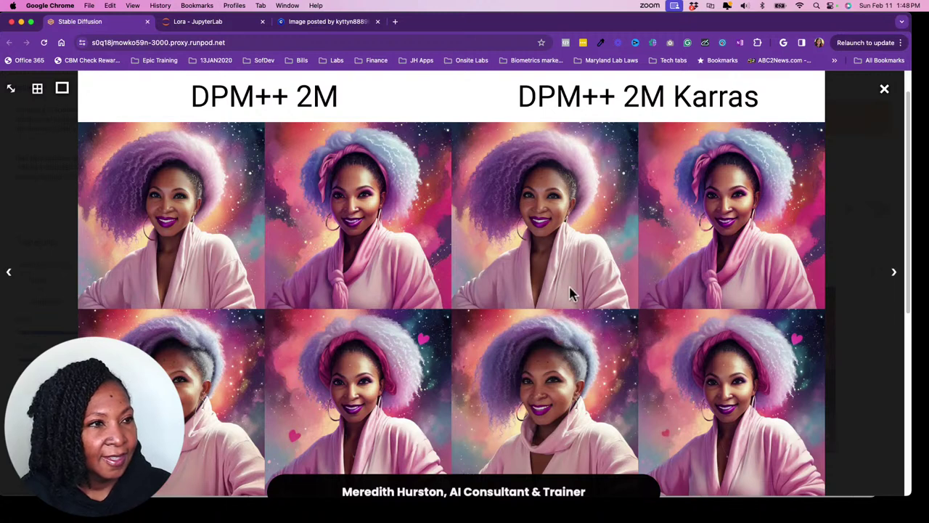
pyautogui.click(885, 90)
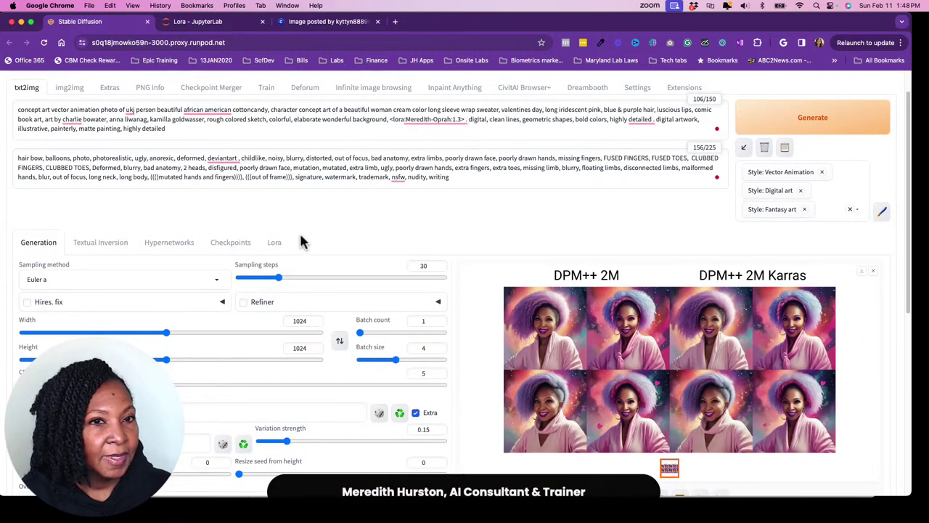
# Step: Insert "asymetrical hair," after "noisy," in the negative prompt
pyautogui.scroll(-5, 303, 242)
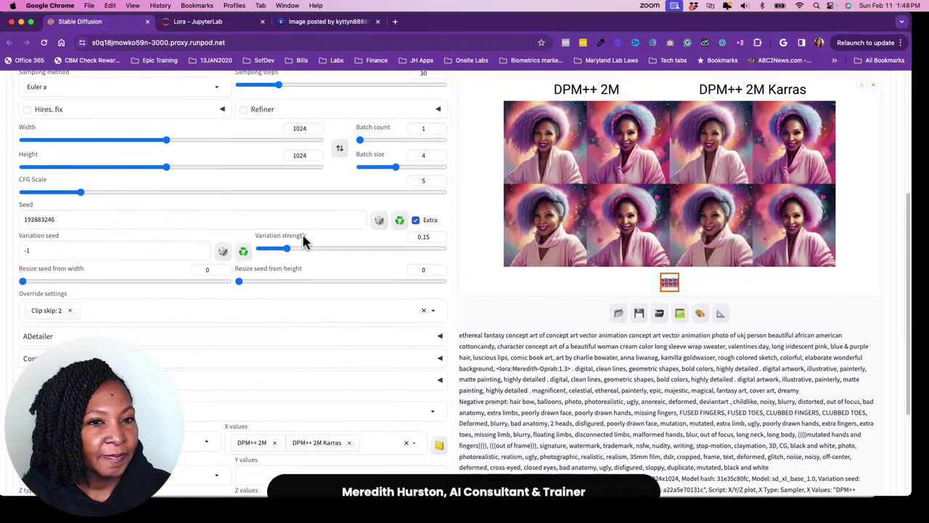
pyautogui.moveTo(303, 241)
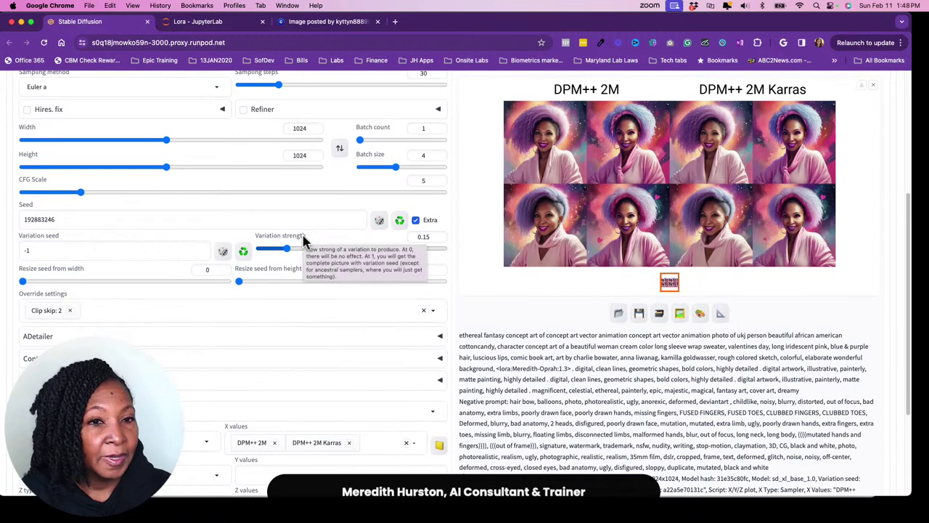
pyautogui.scroll(2, 555, 312)
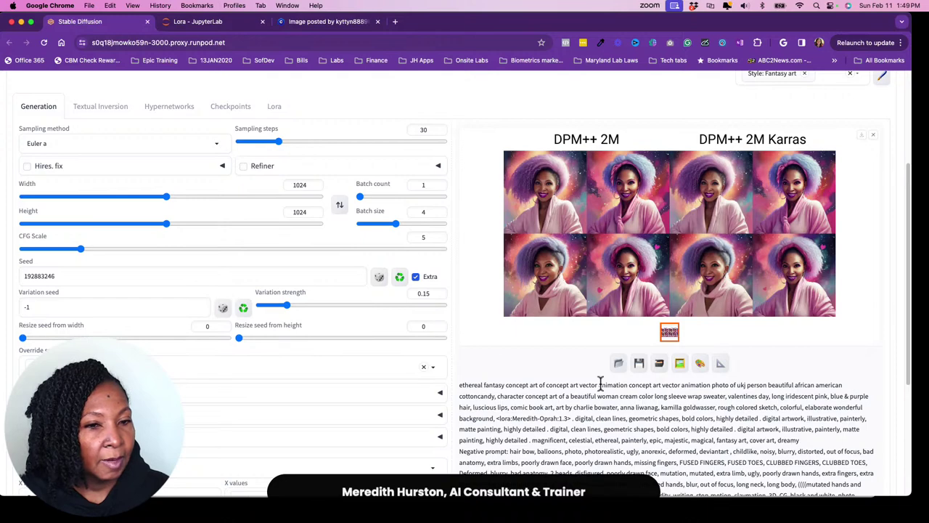
pyautogui.scroll(3, 599, 338)
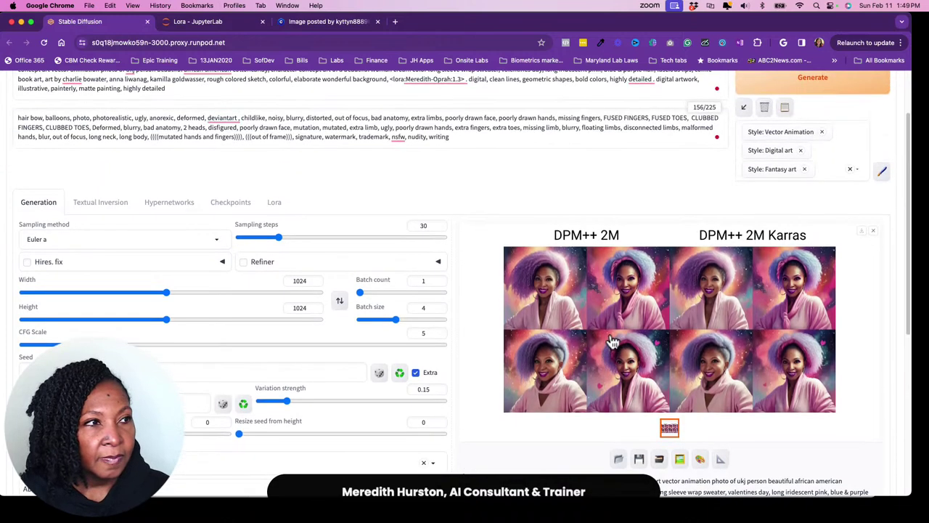
pyautogui.scroll(2, 612, 341)
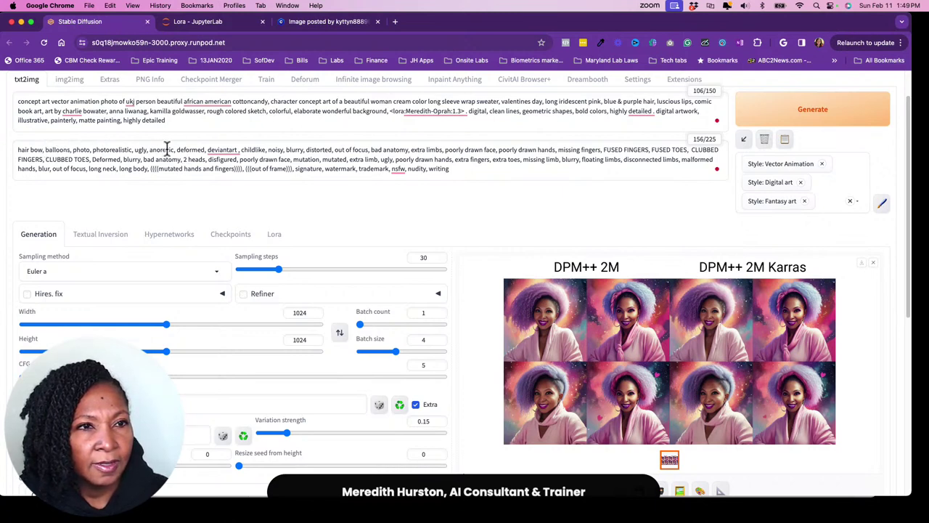
pyautogui.moveTo(231, 149)
pyautogui.click(290, 149)
pyautogui.write('asymmetrical hair')
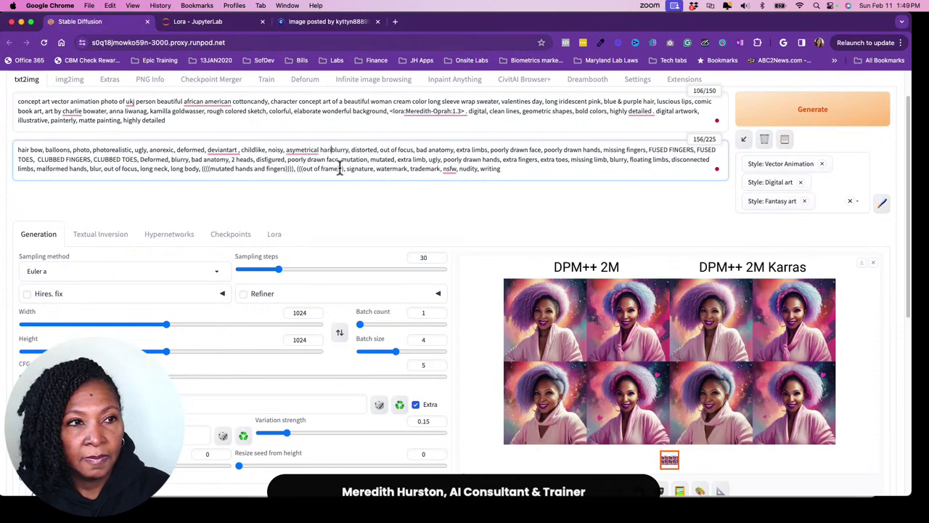
pyautogui.write(',')
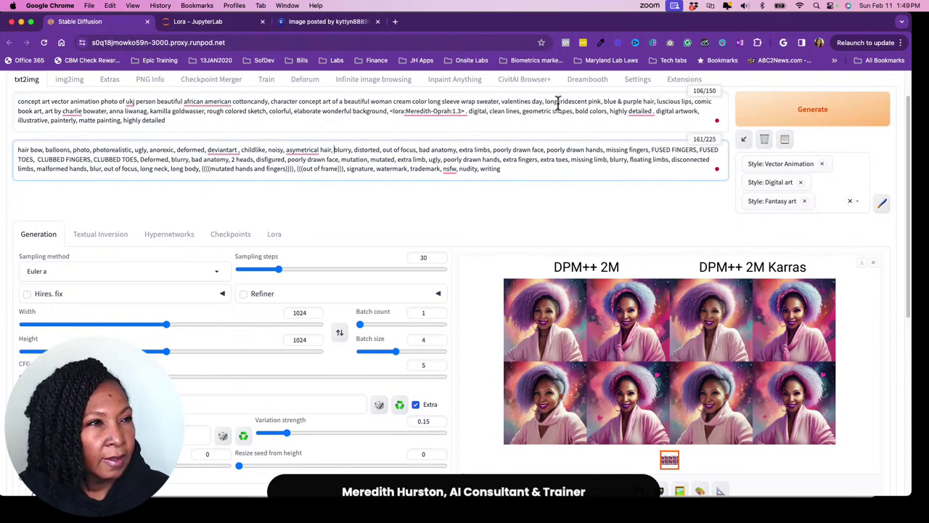
# Step: Insert "symmetrical style" before "iridescent pink" in the positive prompt with its spelling corrected, and generate new images
pyautogui.click(656, 102)
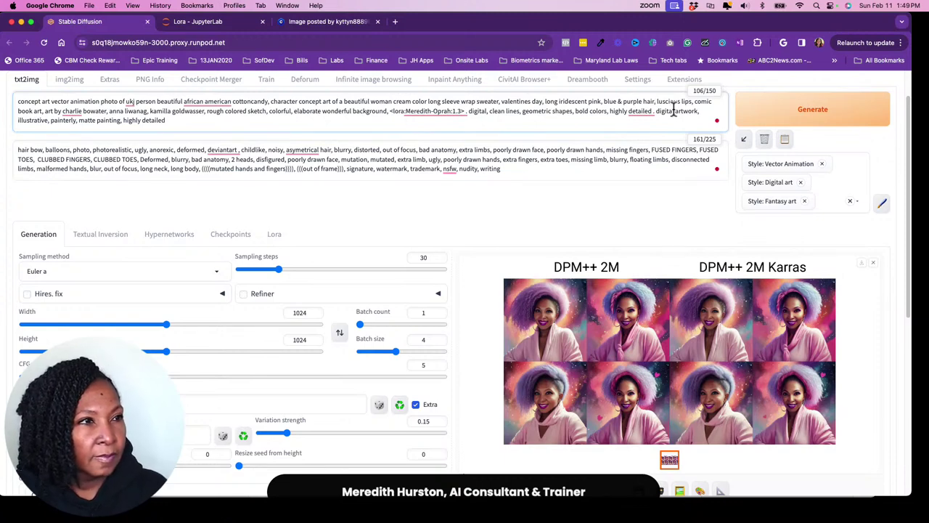
pyautogui.click(561, 102)
pyautogui.write('sym')
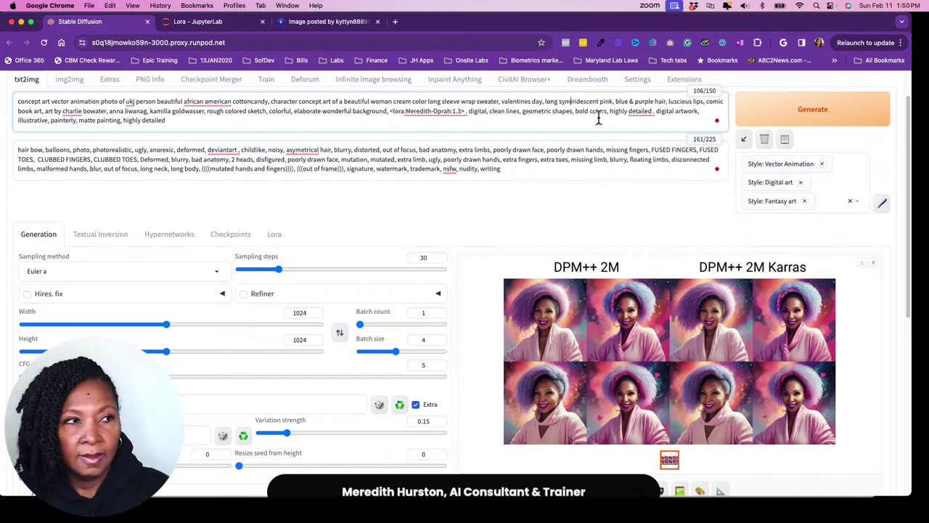
pyautogui.write('metrica')
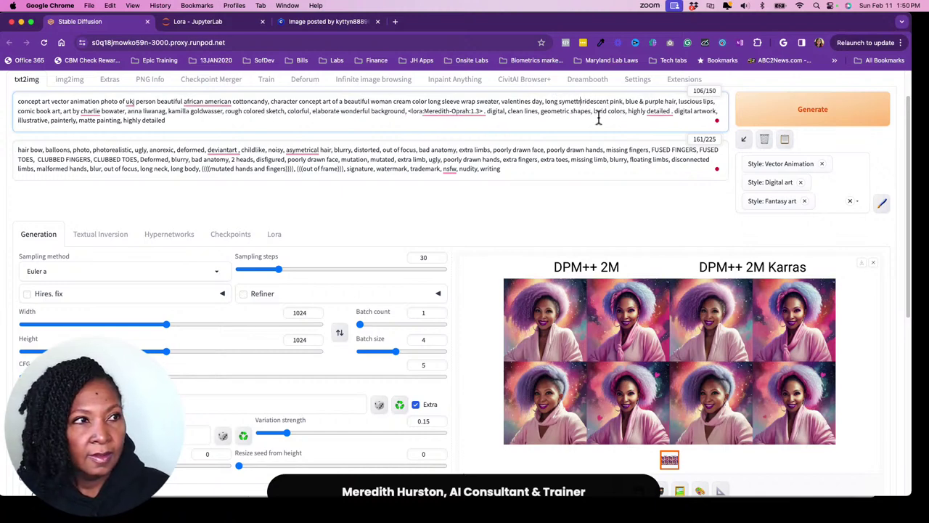
pyautogui.write('l style')
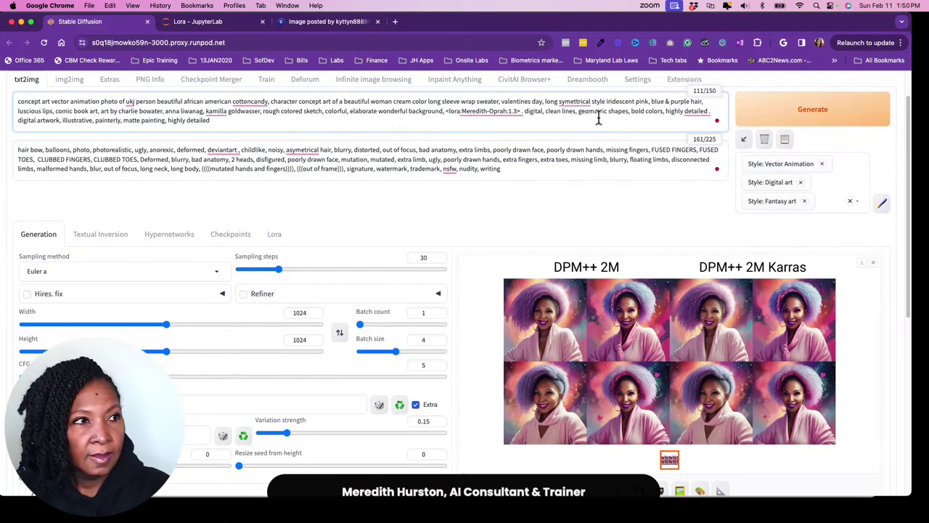
pyautogui.rightClick(573, 103)
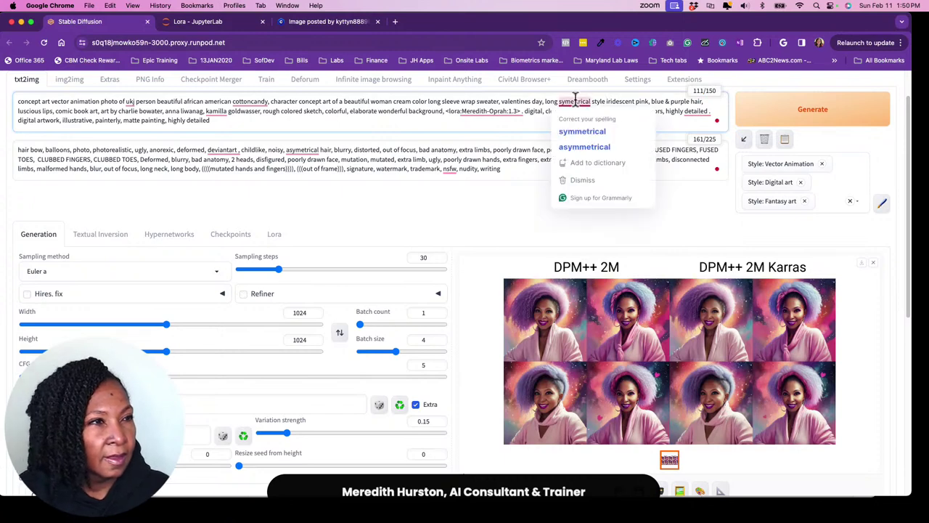
pyautogui.click(581, 132)
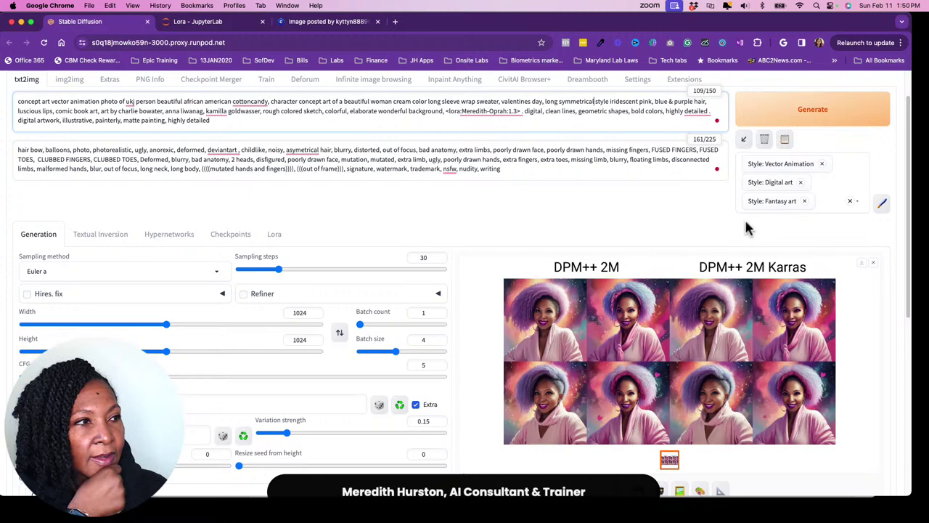
pyautogui.click(811, 116)
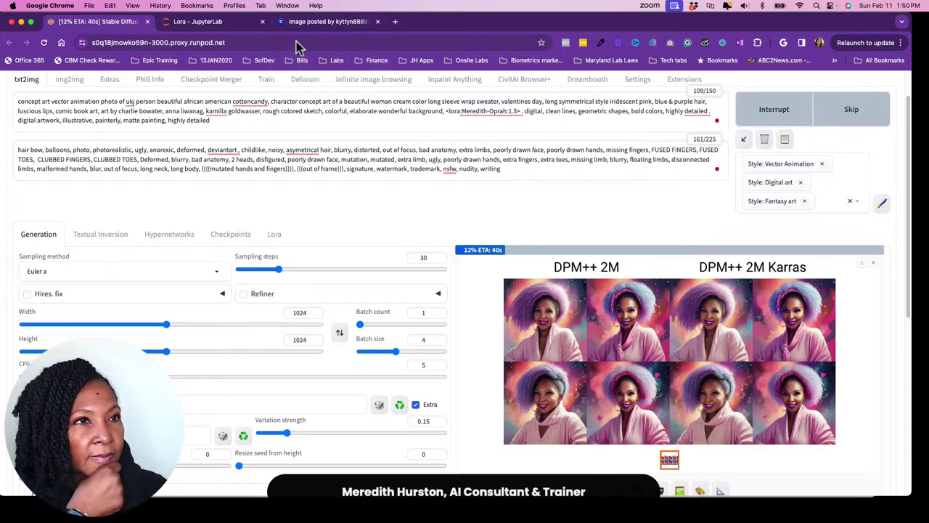
# Step: Switch to Civitai and browse the cotton candy image results for another portrait with pink and blue hair
pyautogui.click(320, 22)
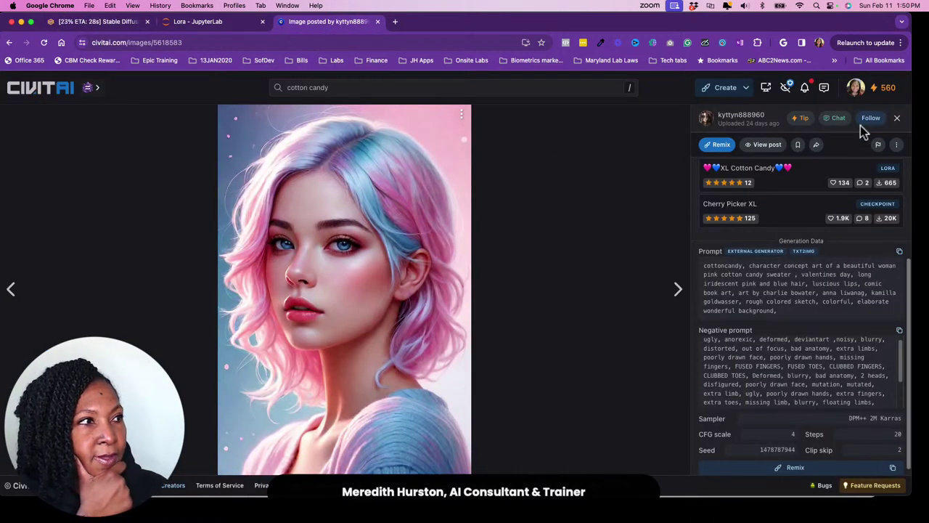
pyautogui.click(11, 290)
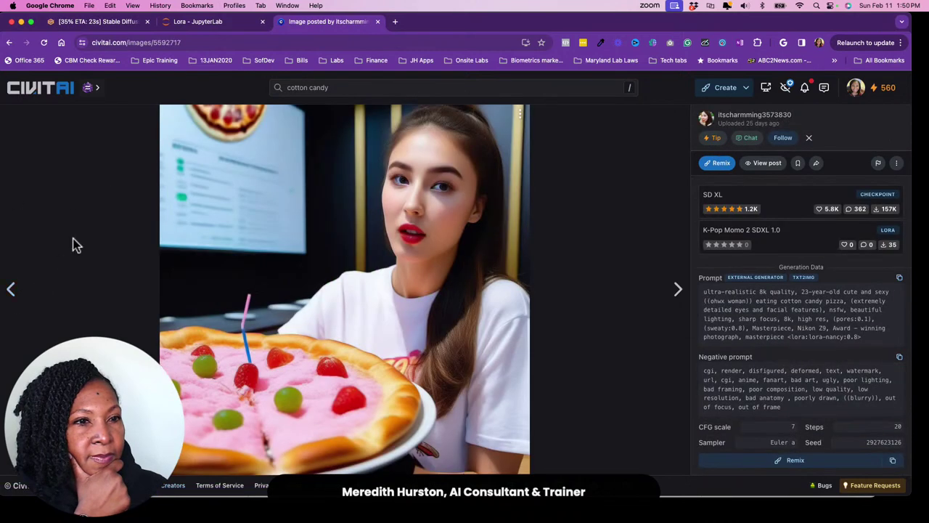
pyautogui.click(11, 44)
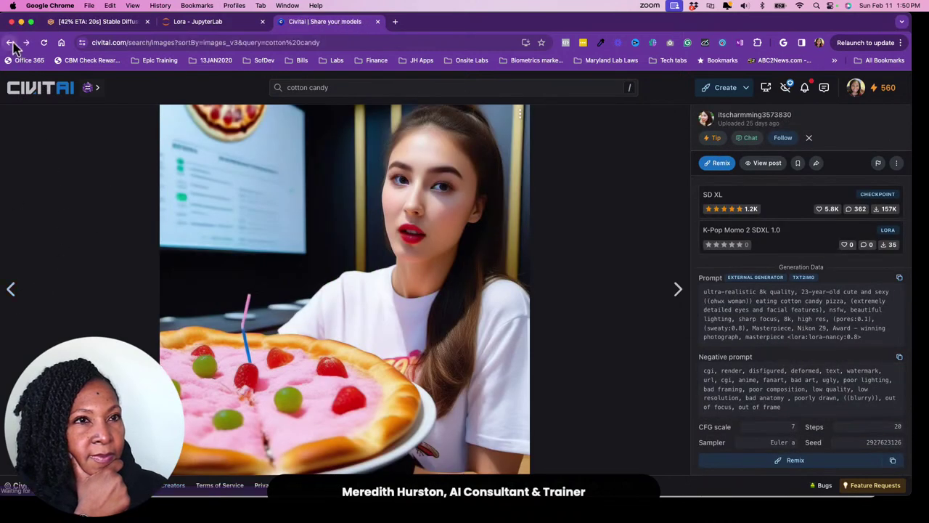
pyautogui.scroll(-3, 383, 206)
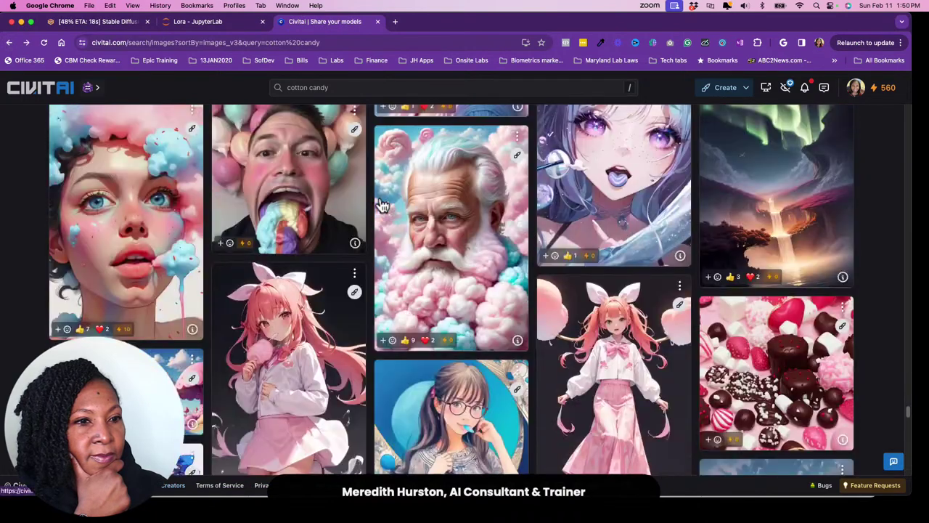
pyautogui.scroll(2, 383, 205)
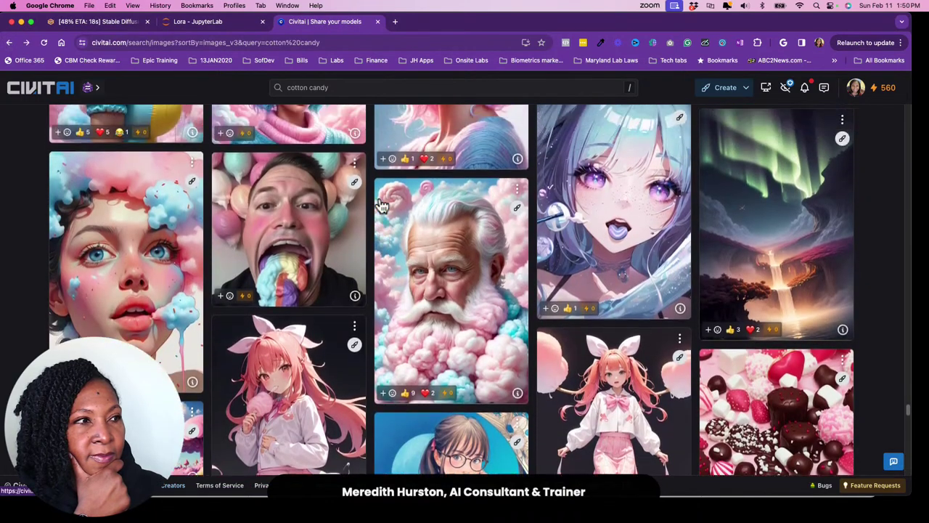
pyautogui.scroll(3, 383, 205)
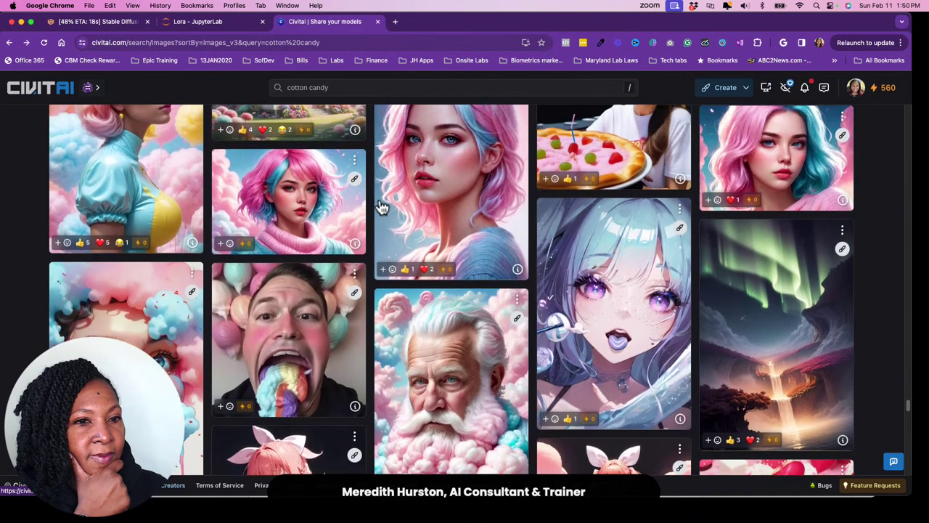
pyautogui.scroll(1, 382, 206)
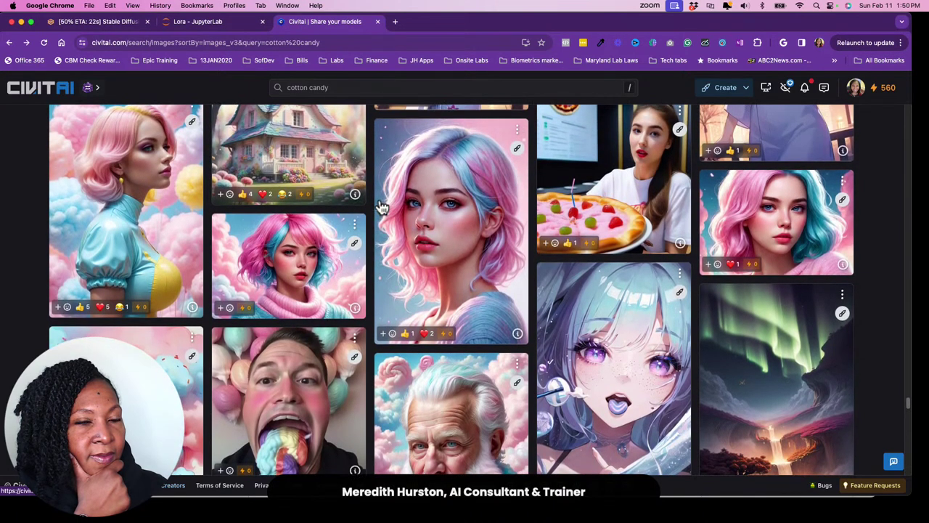
pyautogui.scroll(1, 383, 205)
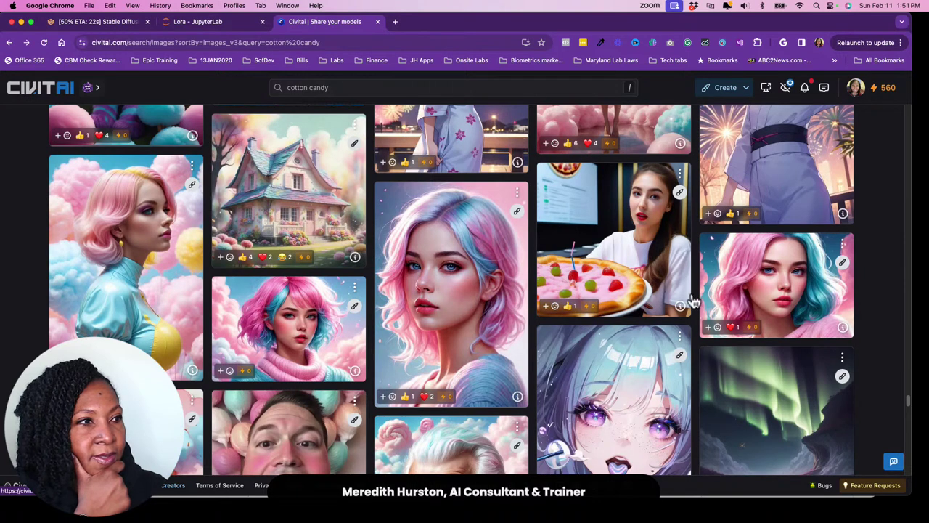
# Step: Open the close-up portrait with half pink, half teal hair and examine its resources, prompts, sampler and clip skip settings
pyautogui.click(765, 297)
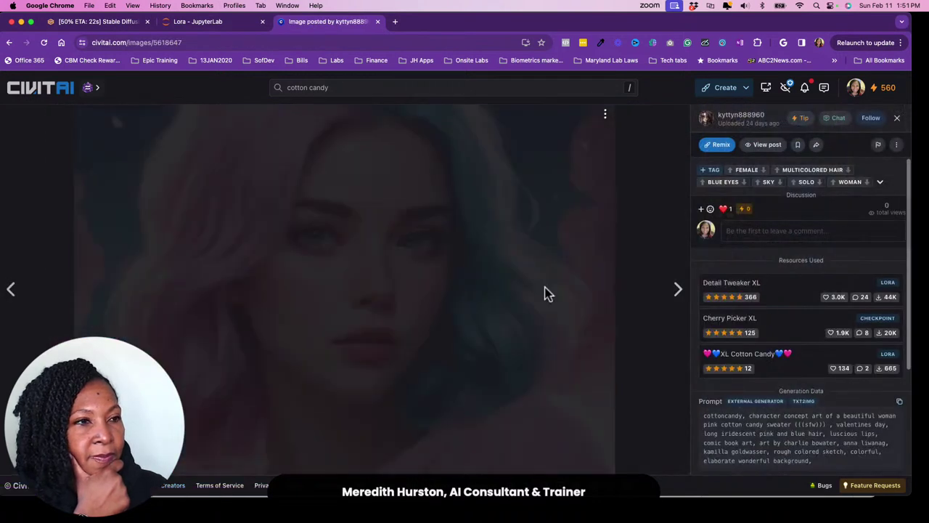
pyautogui.scroll(-1, 726, 382)
pyautogui.scroll(-3, 725, 383)
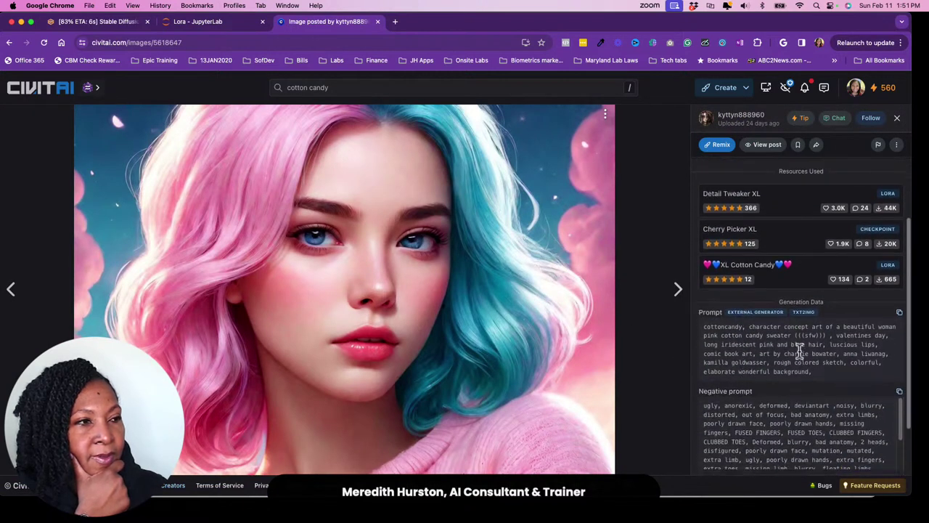
pyautogui.scroll(-2, 798, 354)
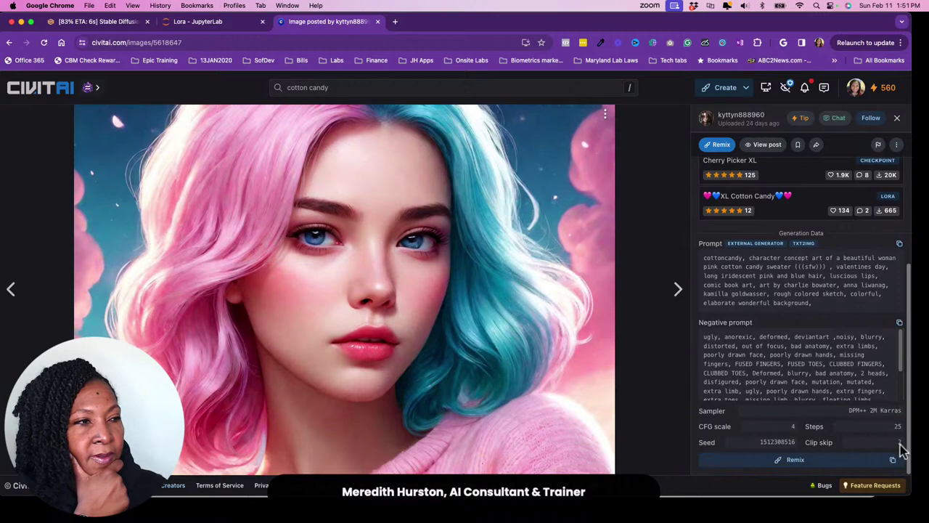
# Step: Search the web for "what is clip skip stable diffusion" and open the Medium article on using CLIP Skip
pyautogui.click(395, 22)
pyautogui.write('wh')
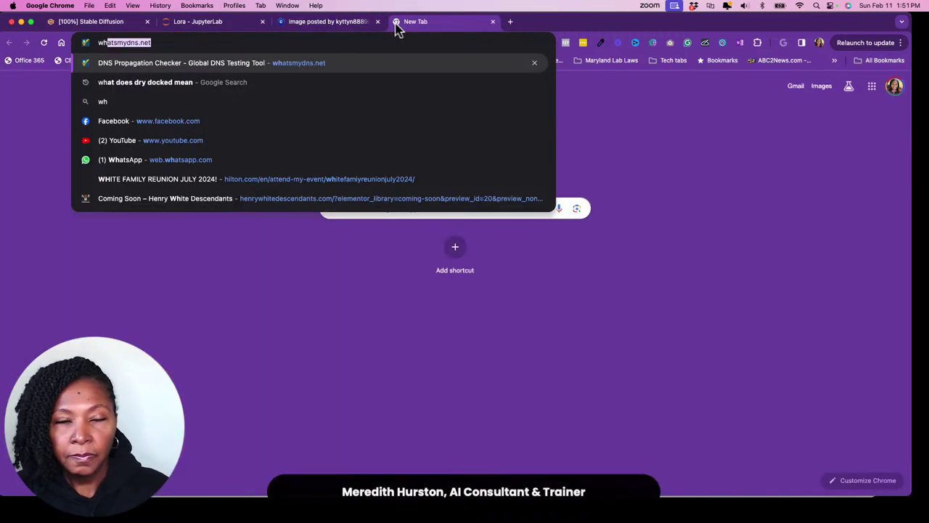
pyautogui.write('at is clip skip stable diffusion')
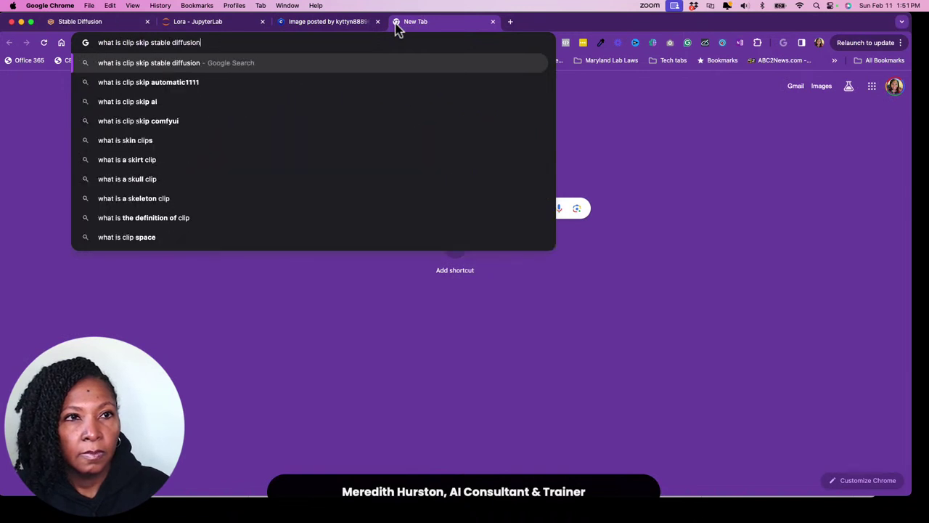
pyautogui.press('Return')
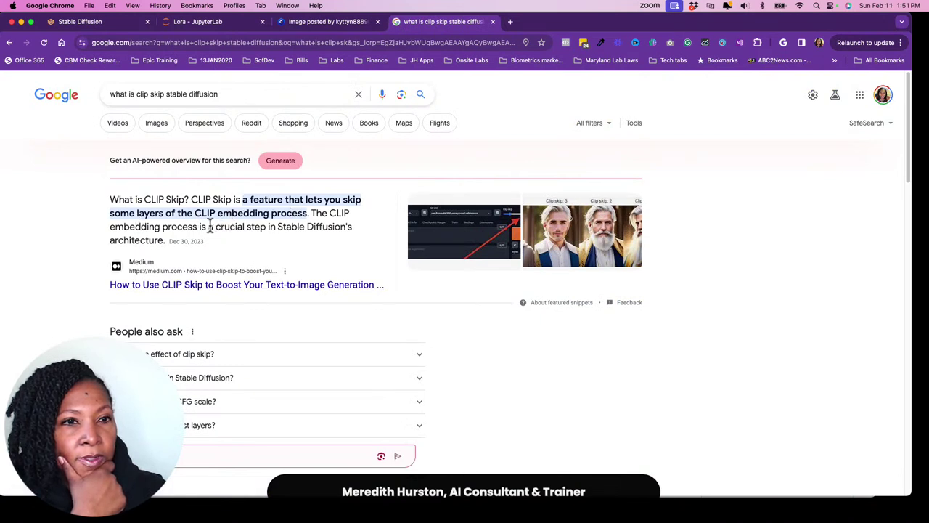
pyautogui.click(234, 293)
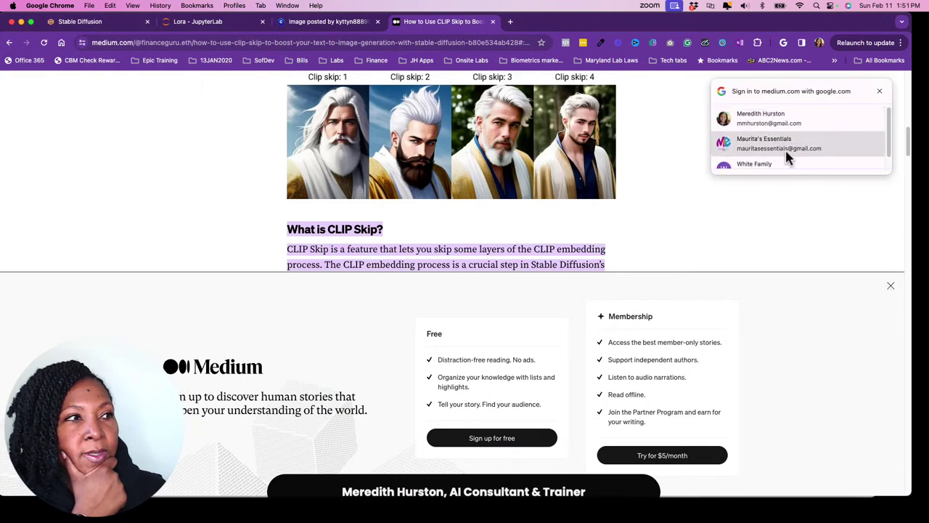
# Step: Sign in to Medium with the personal Google account and read the article's introduction, comparison images and explanation of CLIP Skip
pyautogui.click(772, 127)
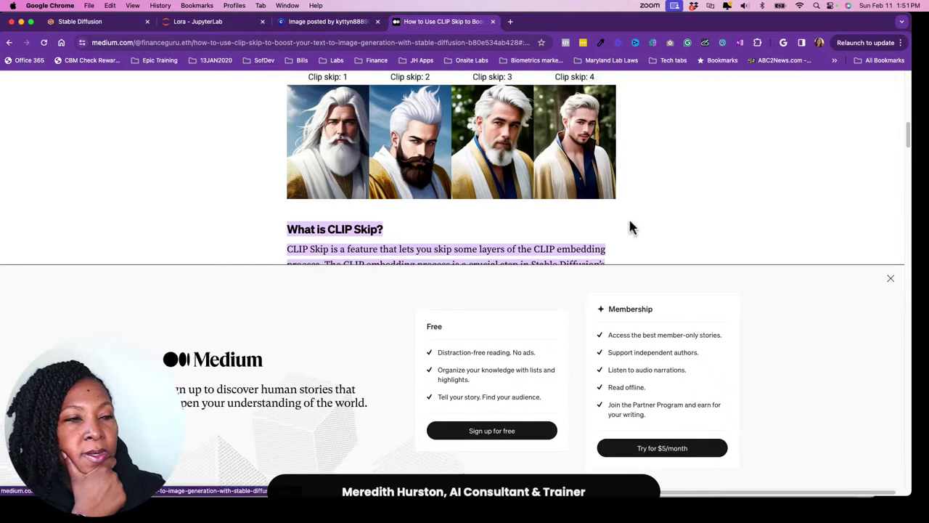
pyautogui.scroll(-5, 649, 307)
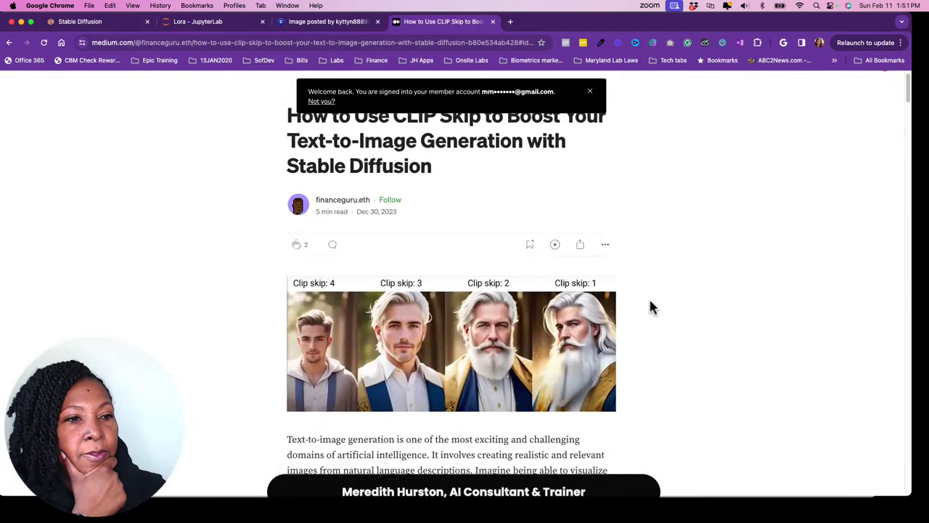
pyautogui.scroll(-4, 651, 305)
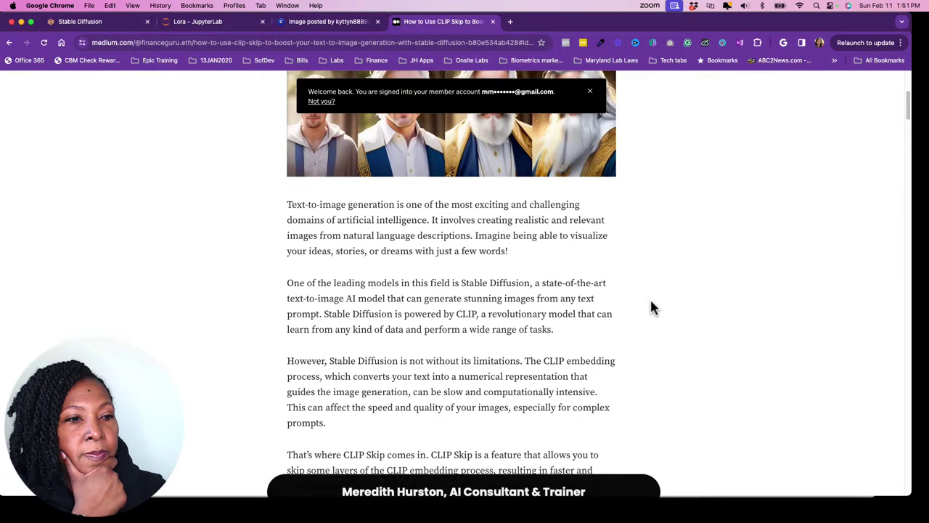
pyautogui.scroll(-1, 651, 307)
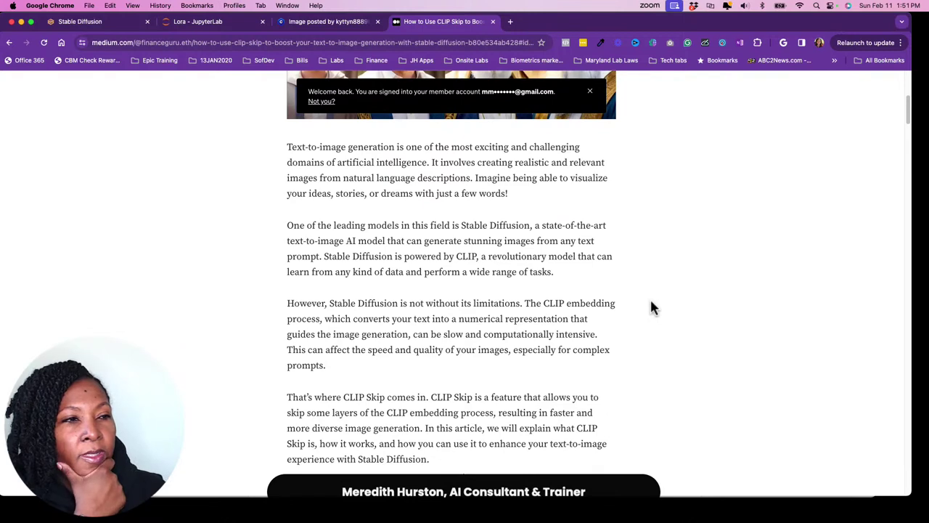
pyautogui.scroll(-1, 651, 307)
pyautogui.scroll(-2, 651, 309)
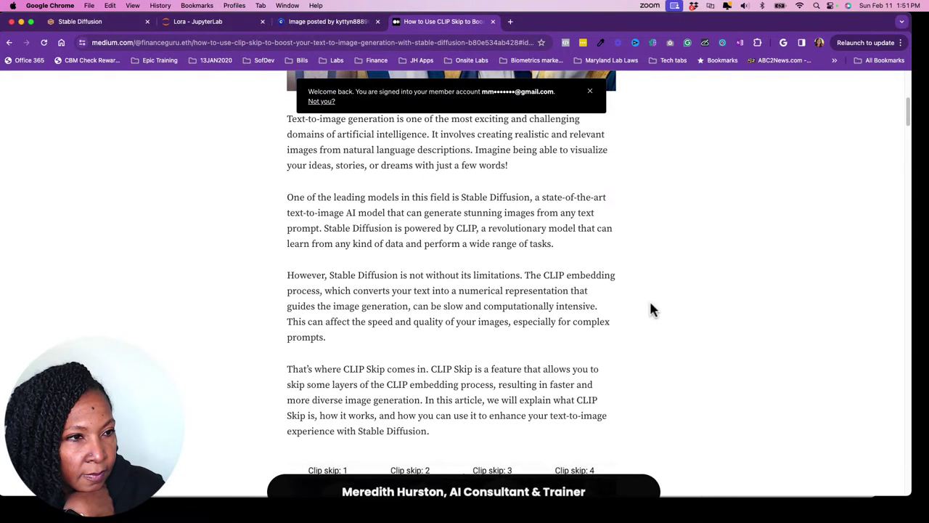
pyautogui.scroll(-1, 651, 308)
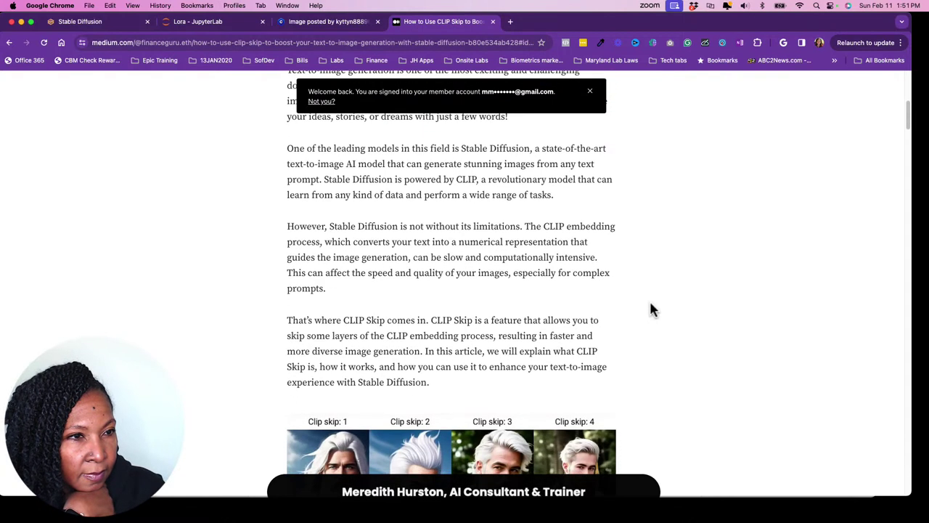
pyautogui.scroll(-2, 651, 310)
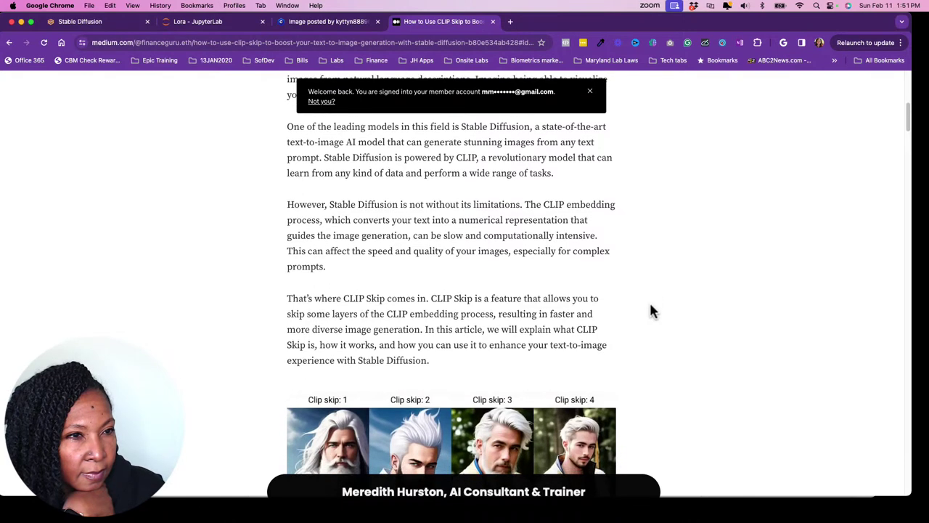
pyautogui.scroll(-2, 651, 311)
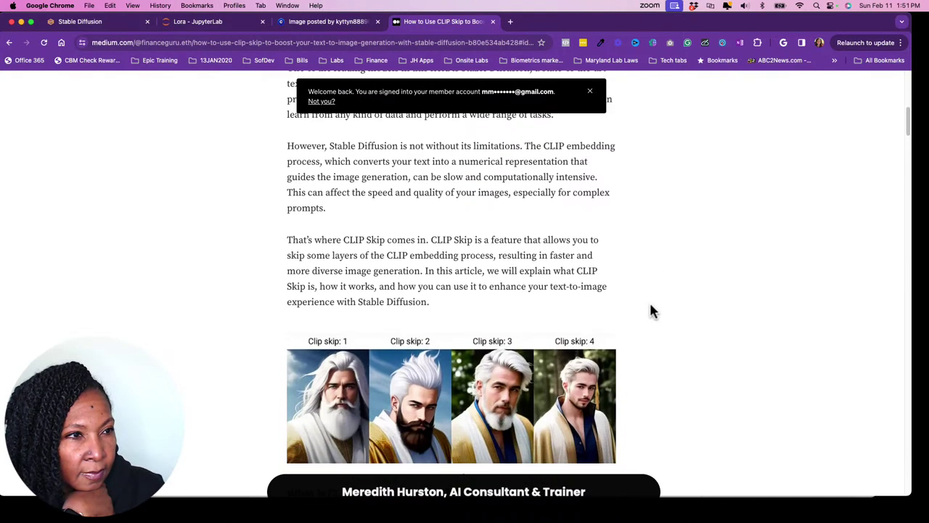
pyautogui.scroll(-2, 651, 311)
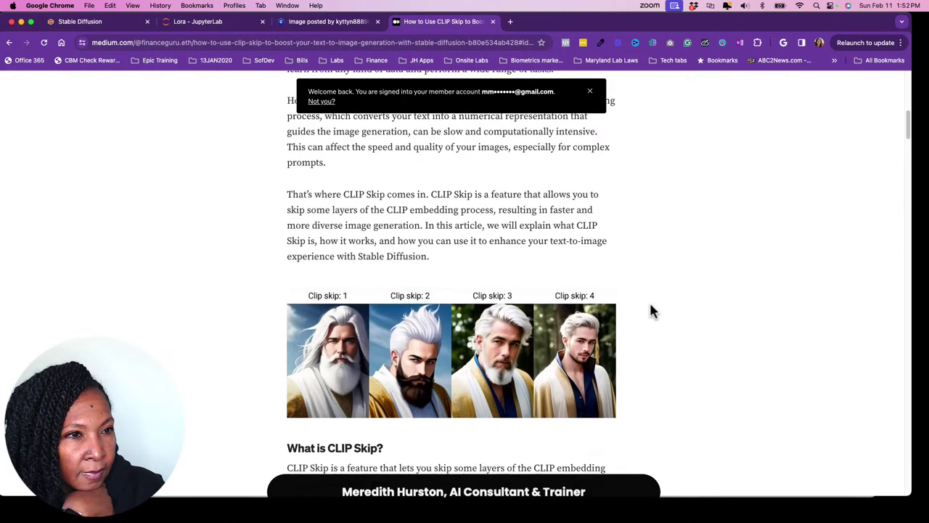
pyautogui.scroll(-2, 651, 310)
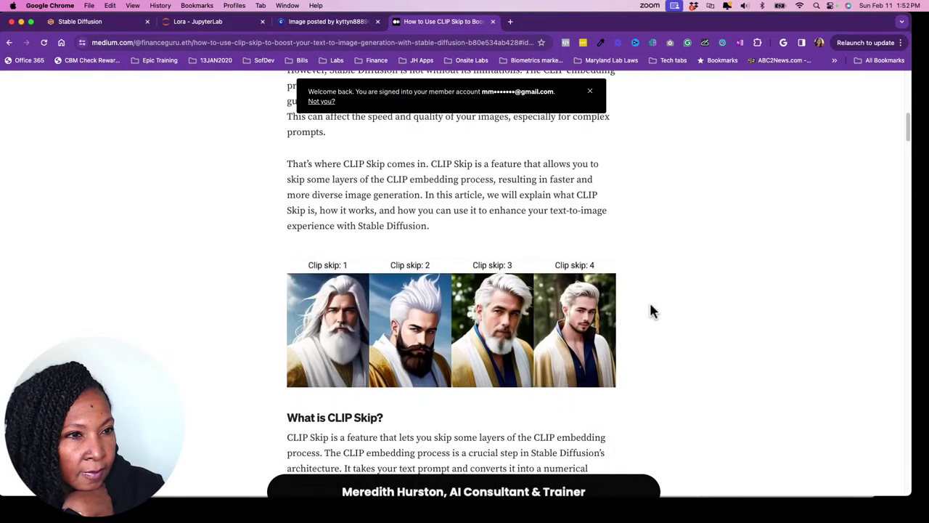
pyautogui.scroll(-1, 651, 310)
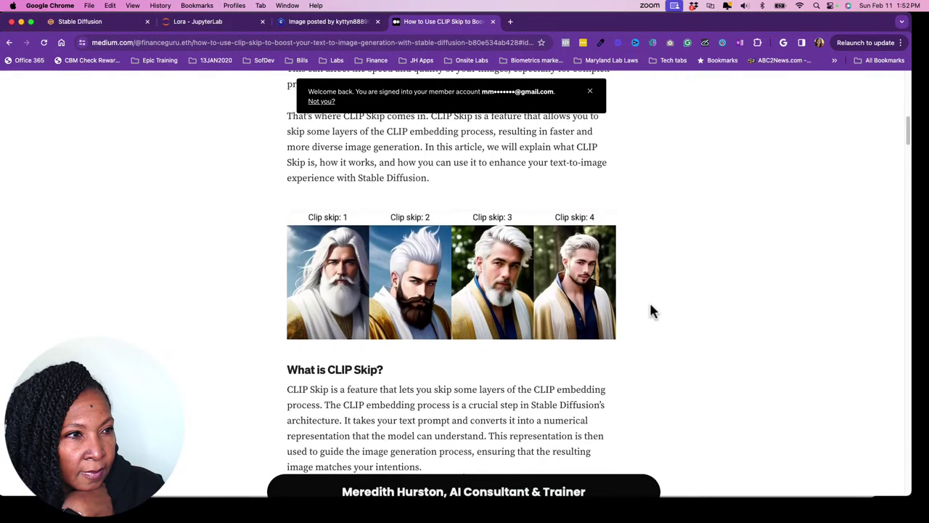
pyautogui.scroll(-1, 650, 306)
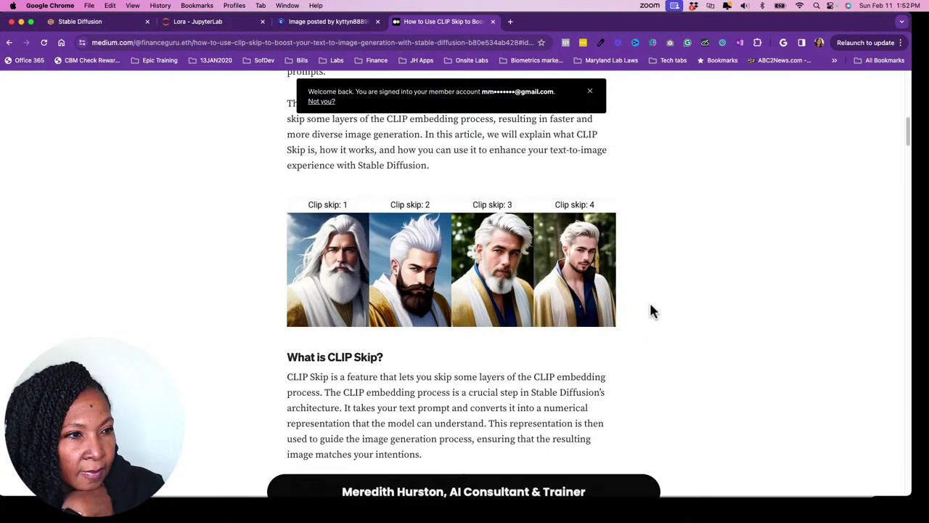
pyautogui.scroll(-2, 649, 301)
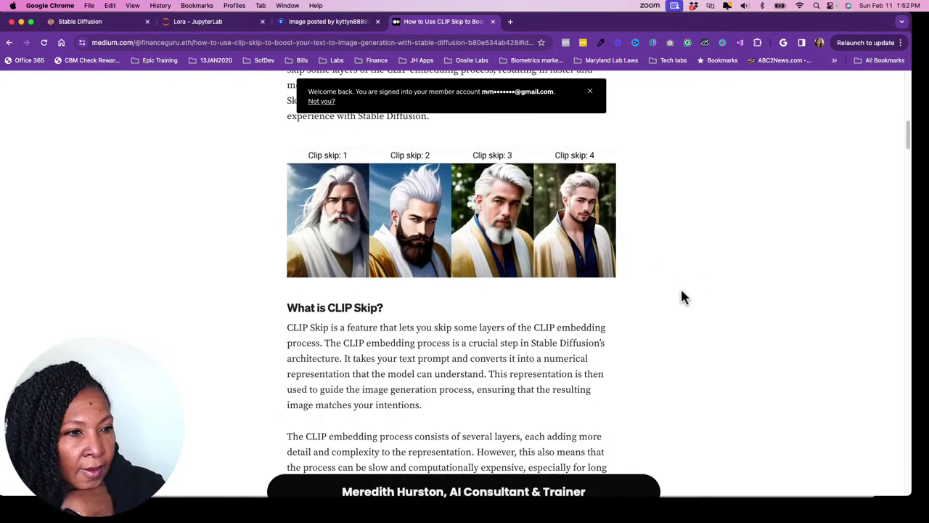
pyautogui.scroll(-2, 680, 294)
pyautogui.scroll(-5, 680, 298)
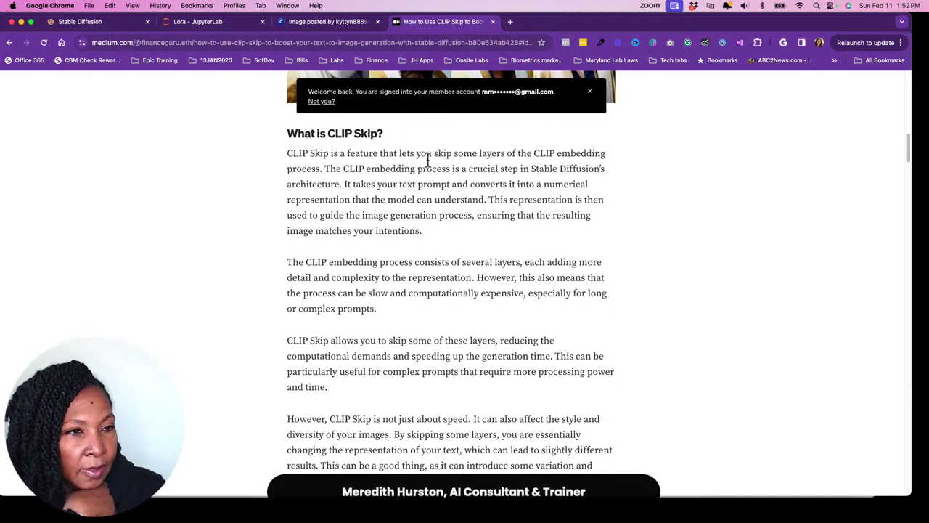
# Step: Return to Stable Diffusion, view the new DPM++ 2M and DPM++ 2M Karras grid enlarged, and close it
pyautogui.click(111, 27)
pyautogui.scroll(-1, 755, 272)
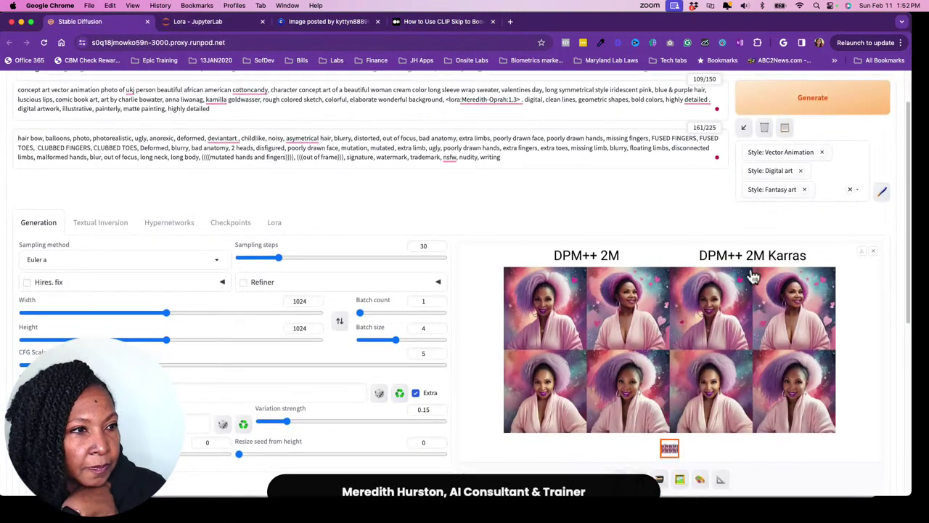
pyautogui.scroll(-1, 755, 274)
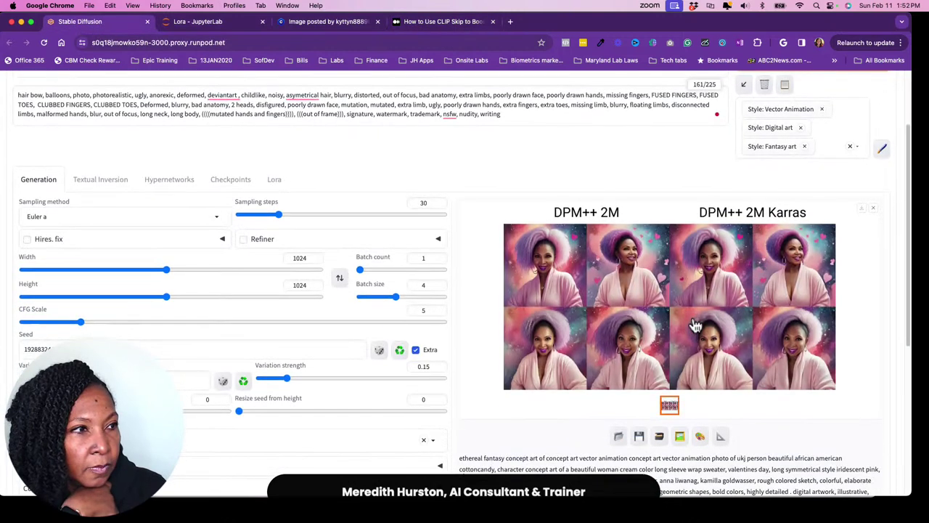
pyautogui.click(658, 332)
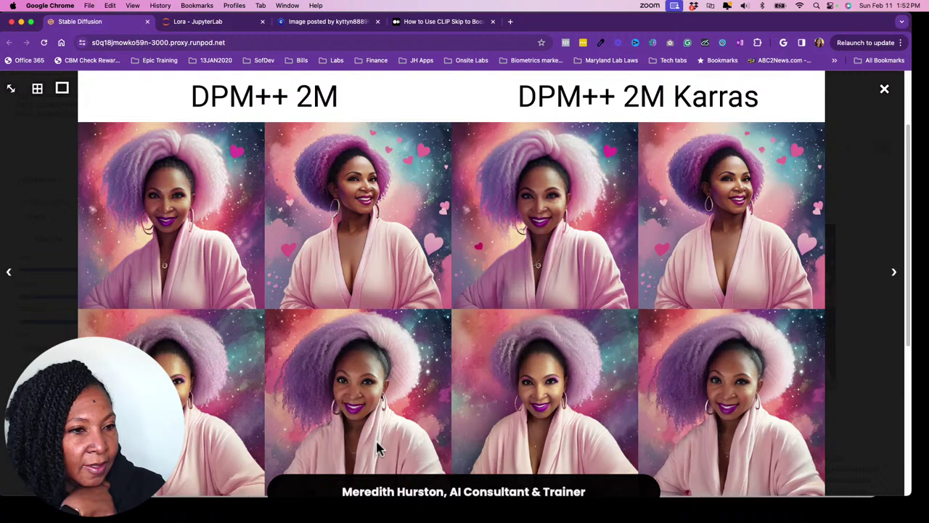
pyautogui.click(882, 92)
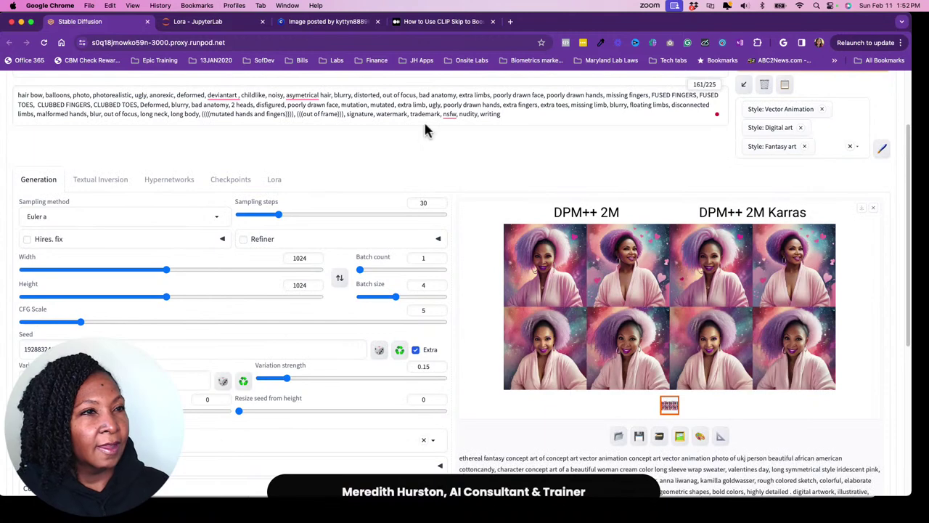
# Step: Delete "cream color long sleeve wrap sweater" after "beautiful woman" in the positive prompt
pyautogui.scroll(1, 427, 124)
pyautogui.scroll(4, 427, 125)
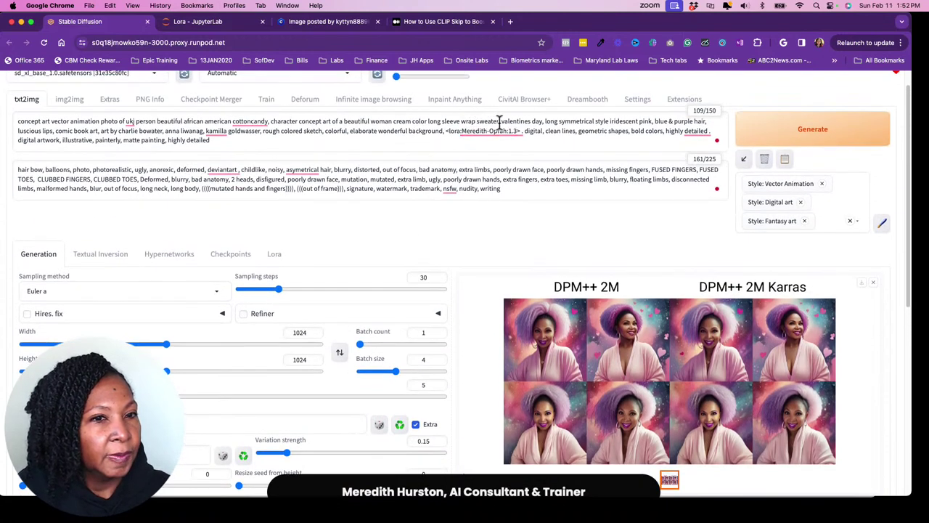
pyautogui.moveTo(499, 121); pyautogui.dragTo(393, 122)
pyautogui.press('BackSpace')
pyautogui.press('BackSpace')
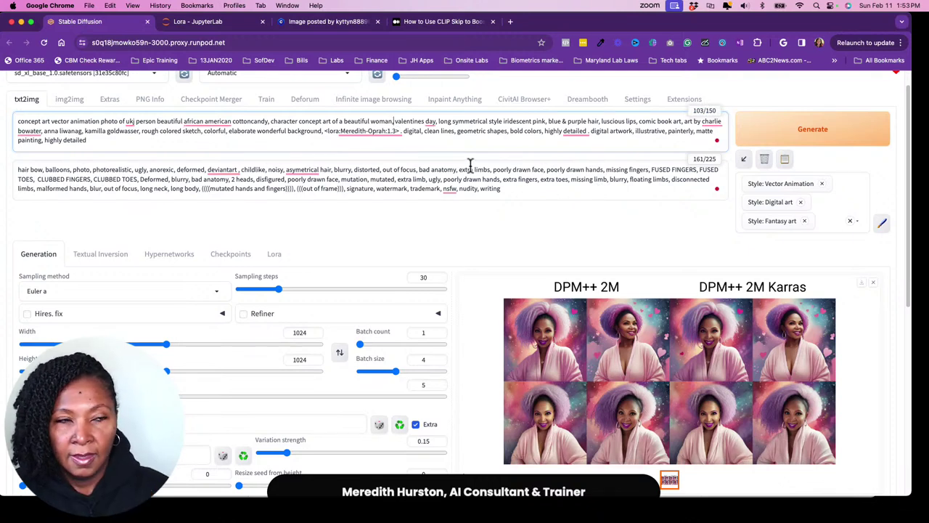
# Step: Add "wearing urban wear," after "beautiful woman" in the positive prompt and generate a new image grid
pyautogui.write('wearing')
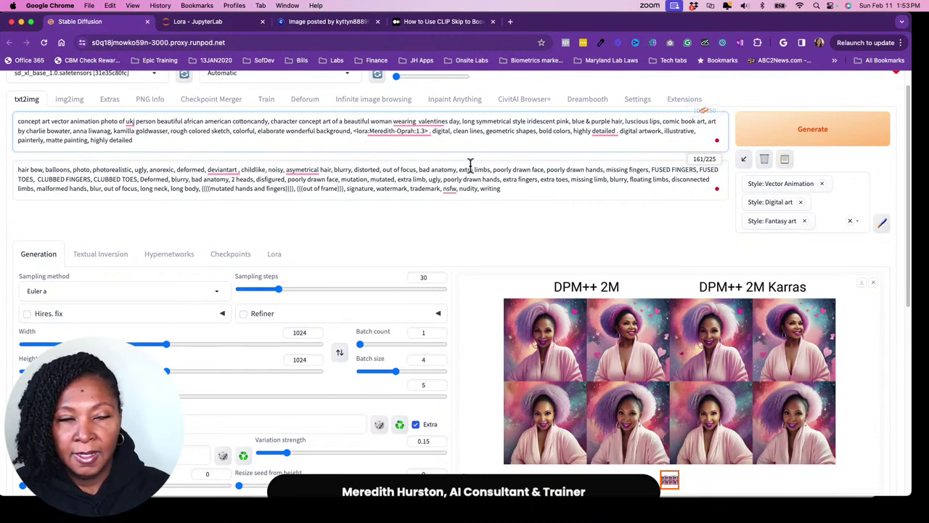
pyautogui.write(' u')
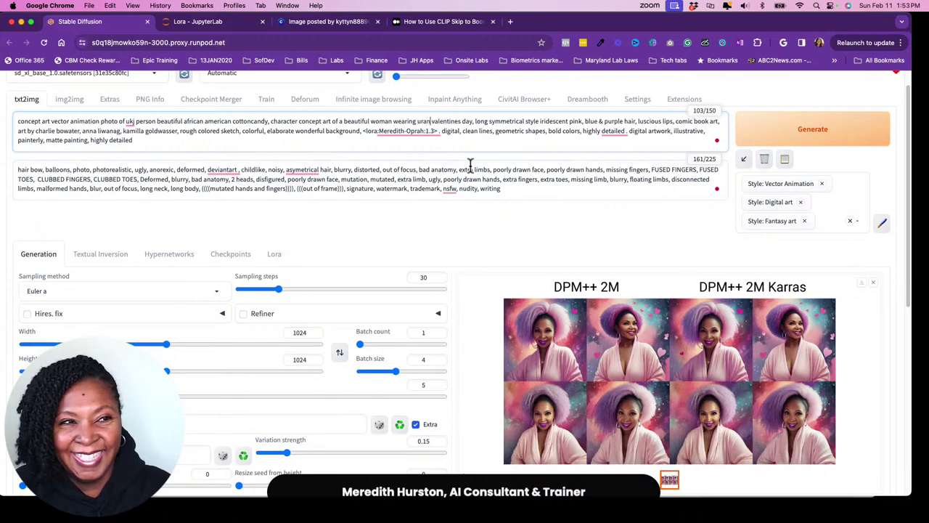
pyautogui.write('rban')
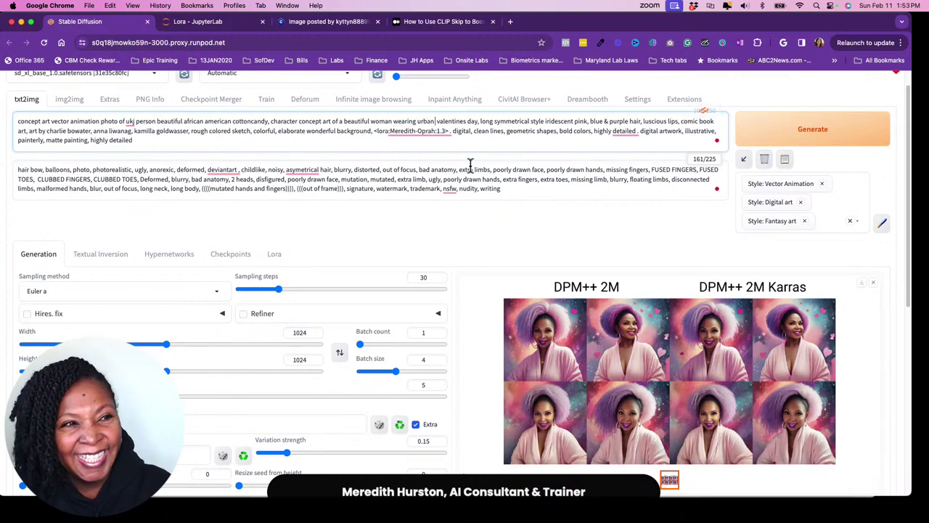
pyautogui.write(' wear,')
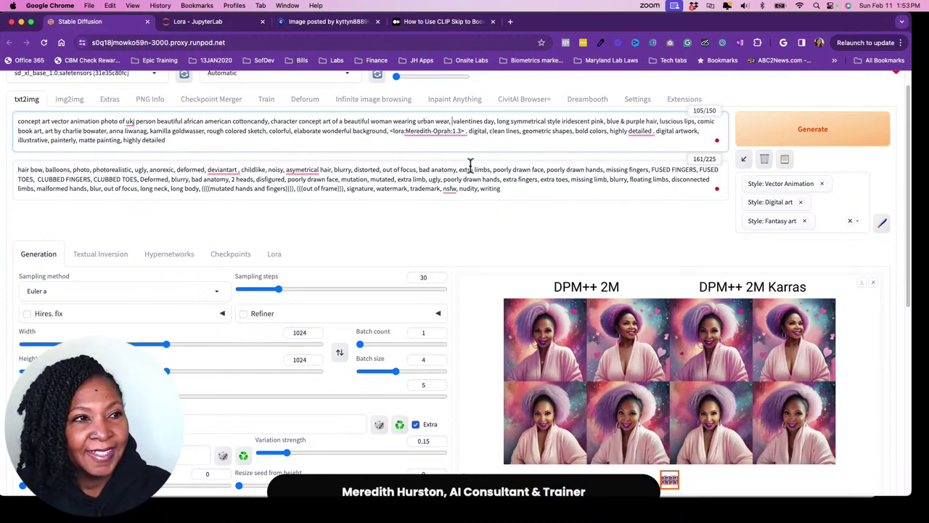
pyautogui.click(775, 131)
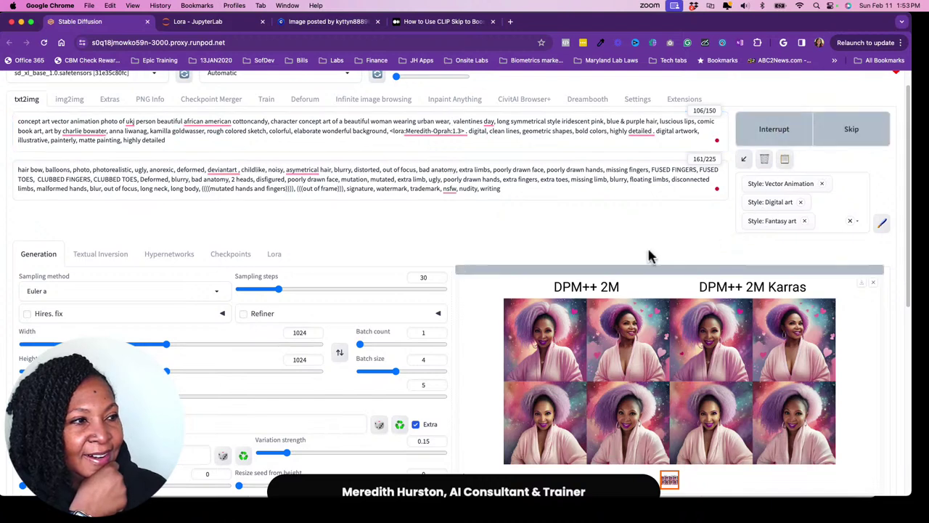
# Step: Read the rest of the Medium article on CLIP Skip, covering how, when and why to use it with Stable Diffusion
pyautogui.click(423, 22)
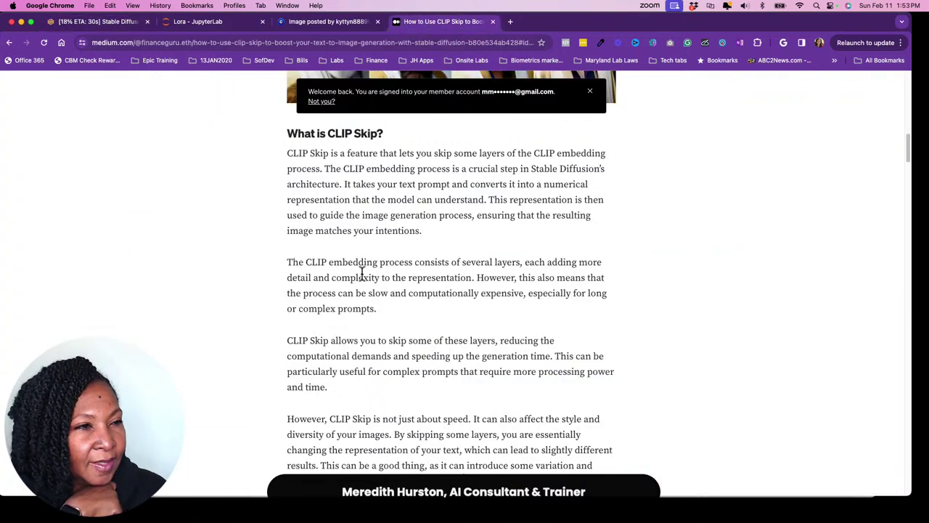
pyautogui.scroll(-2, 364, 277)
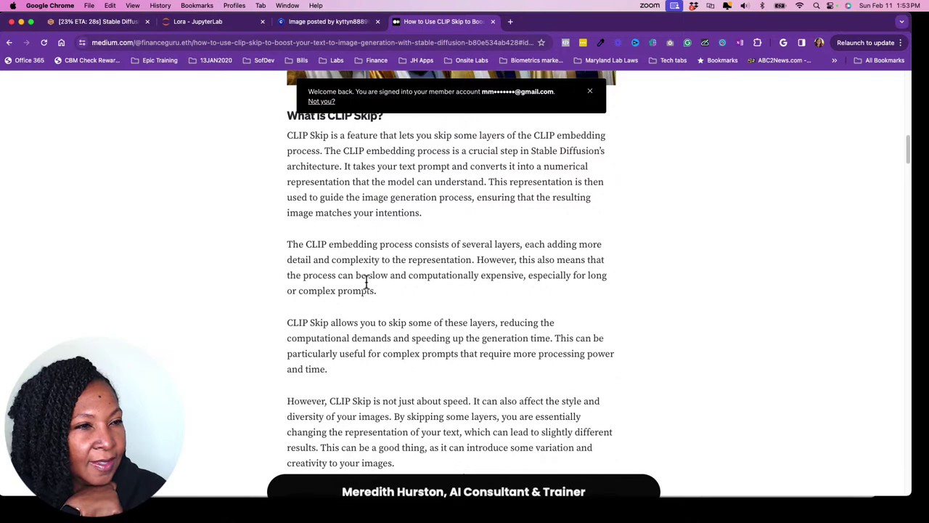
pyautogui.scroll(-5, 367, 285)
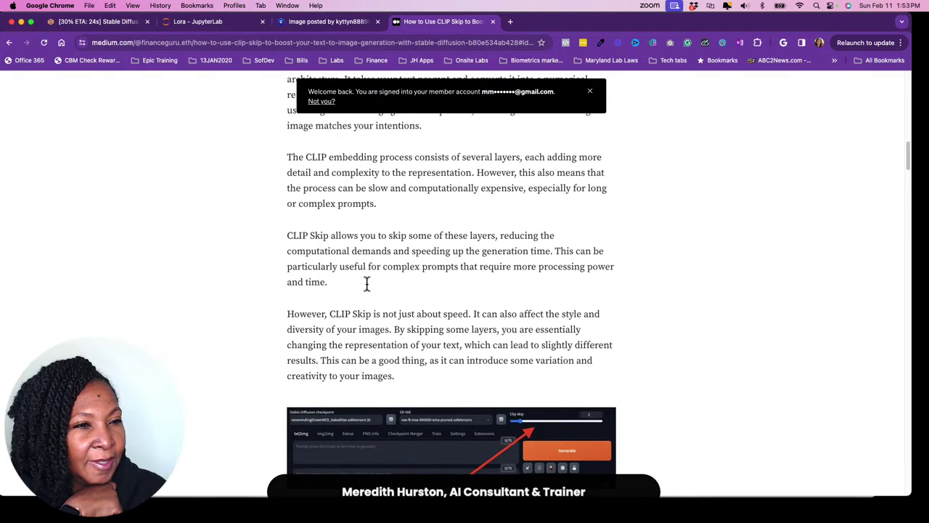
pyautogui.scroll(-10, 366, 288)
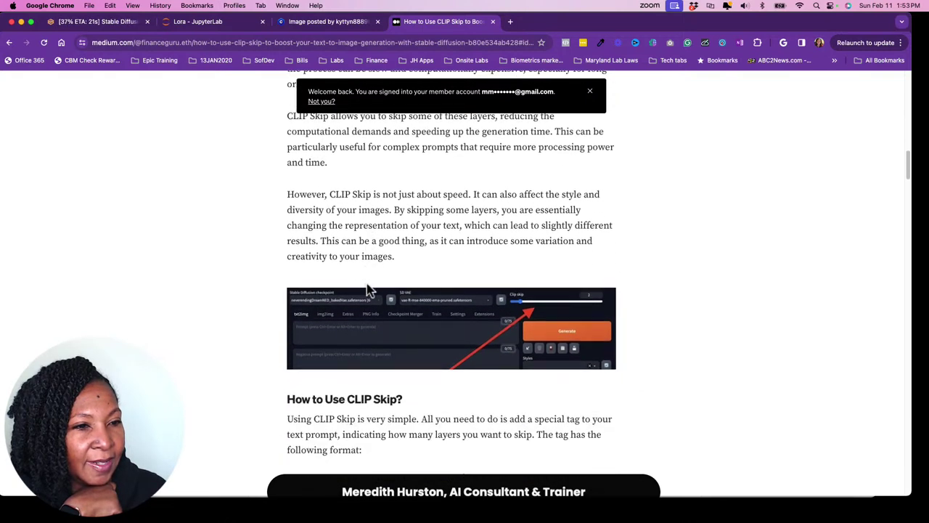
pyautogui.scroll(-1, 367, 289)
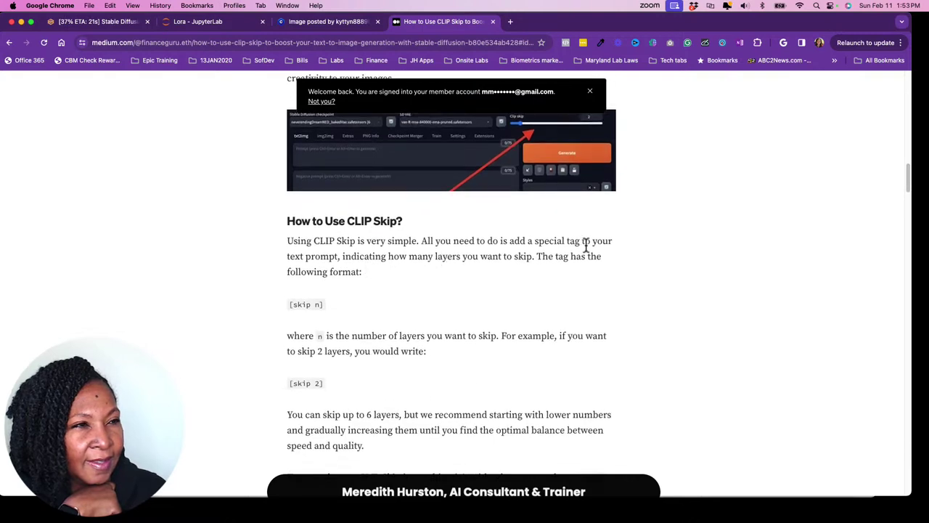
pyautogui.scroll(-9, 519, 278)
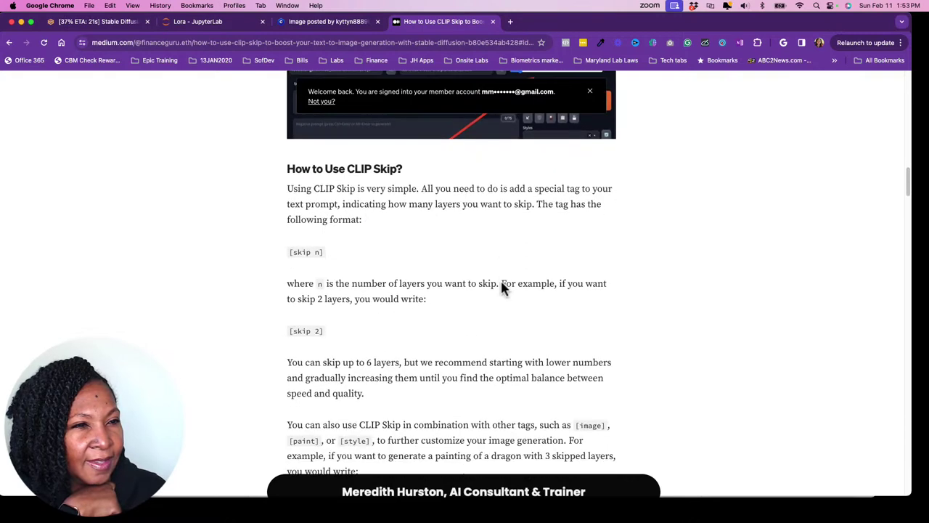
pyautogui.scroll(-15, 499, 288)
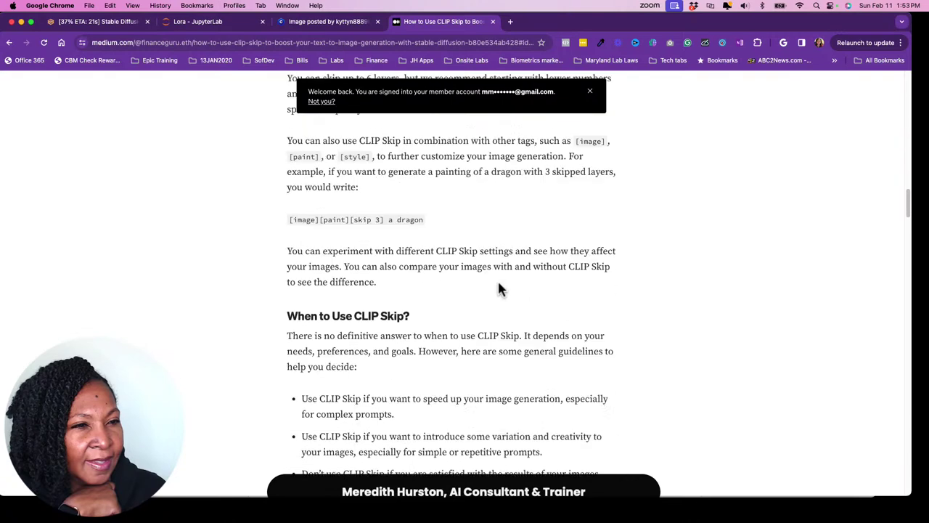
pyautogui.scroll(-20, 499, 288)
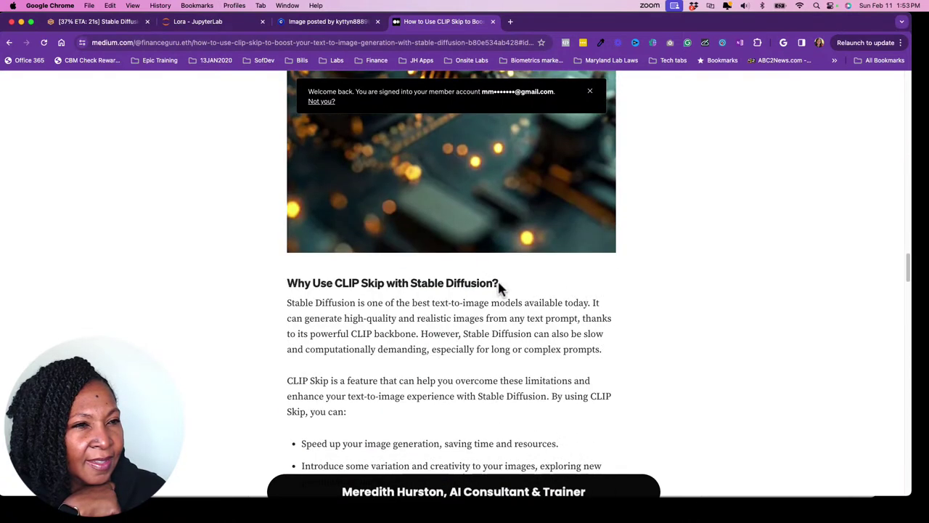
pyautogui.scroll(-5, 499, 287)
pyautogui.scroll(-1, 415, 232)
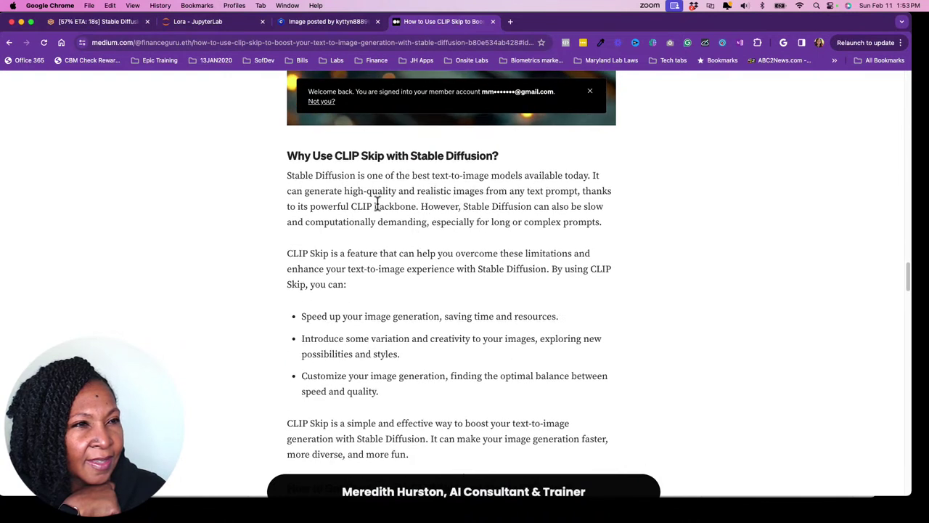
pyautogui.scroll(-4, 612, 269)
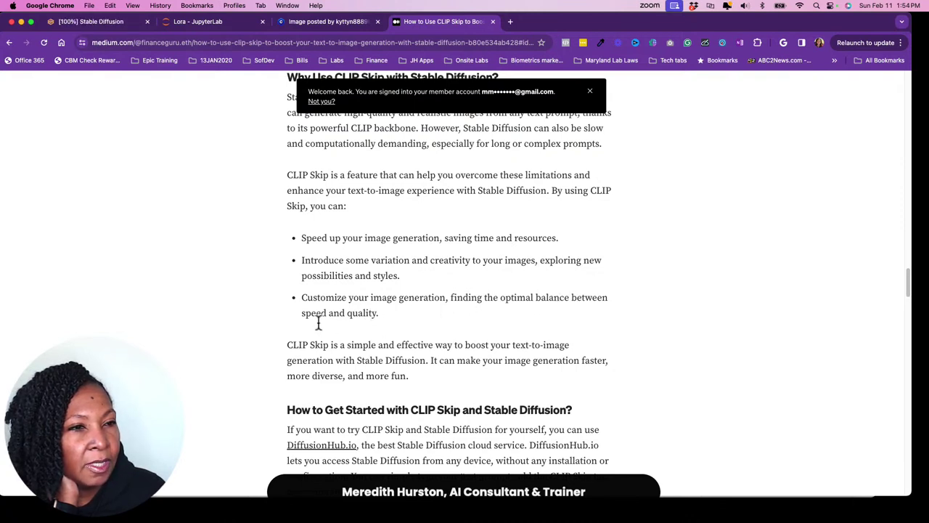
pyautogui.scroll(-2, 477, 341)
pyautogui.scroll(-3, 478, 341)
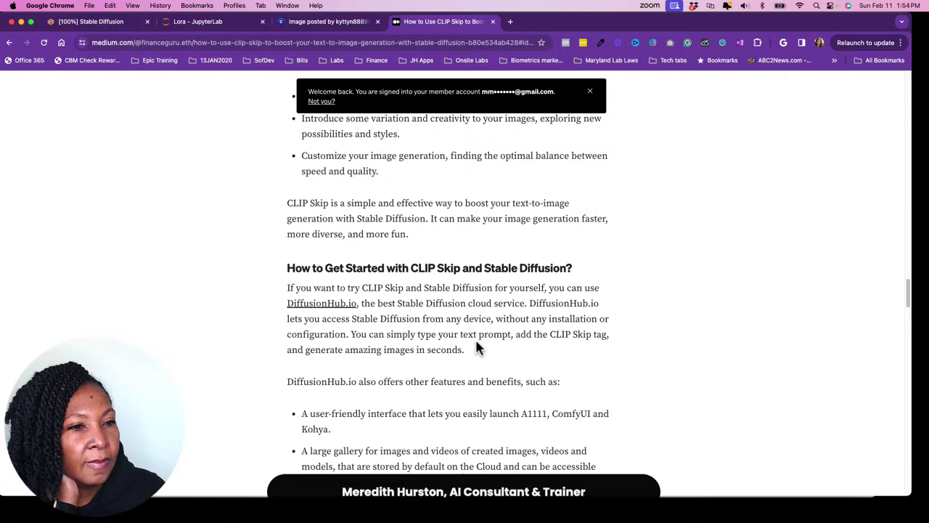
pyautogui.scroll(-1, 478, 348)
pyautogui.scroll(-3, 477, 347)
pyautogui.scroll(-3, 476, 347)
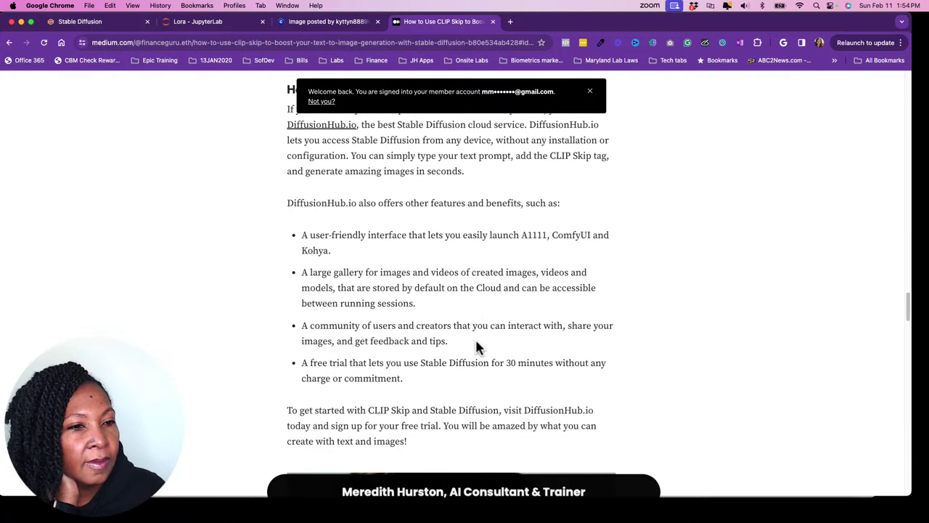
# Step: Return to Stable Diffusion, examine the urban wear sampler grid enlarged, and close it
pyautogui.click(91, 24)
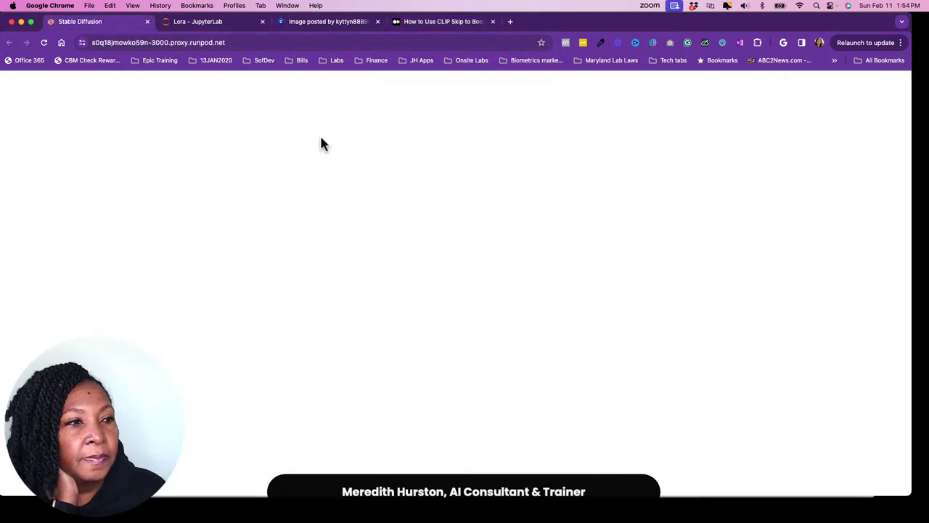
pyautogui.scroll(-2, 624, 275)
pyautogui.click(649, 308)
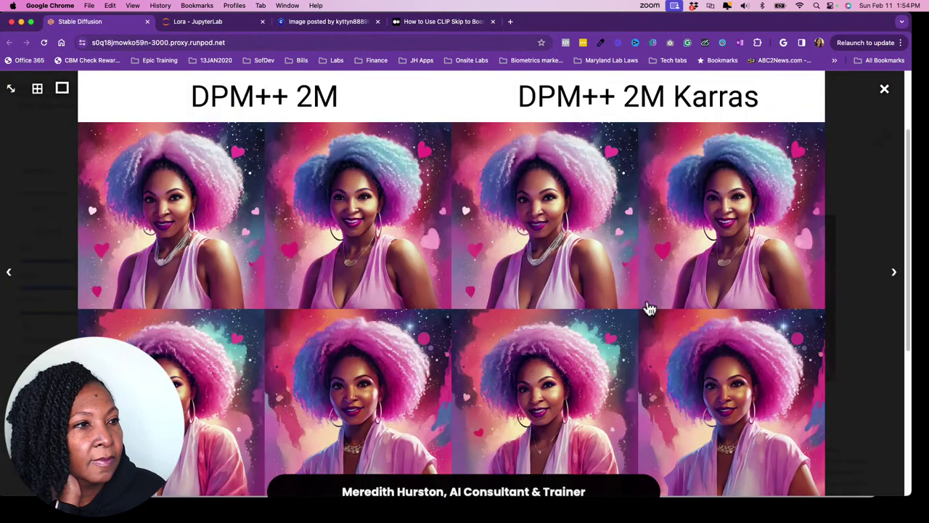
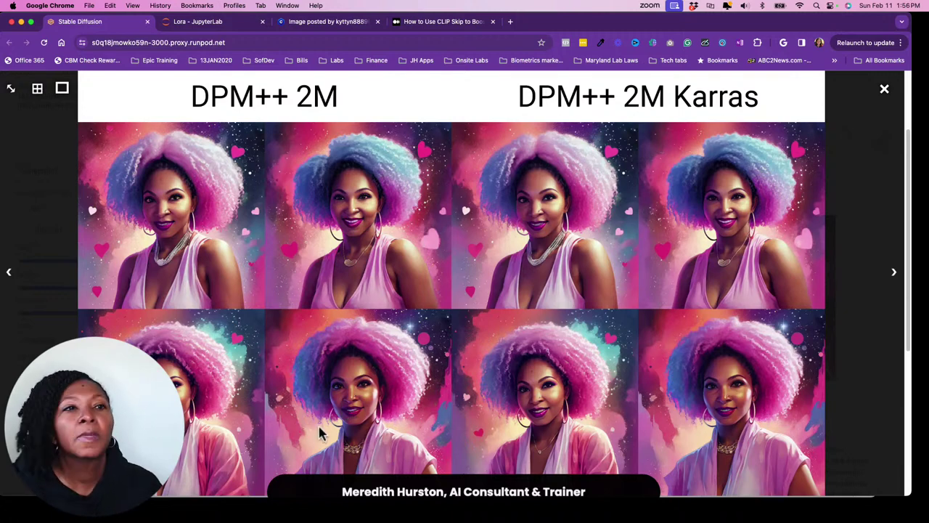
pyautogui.click(884, 93)
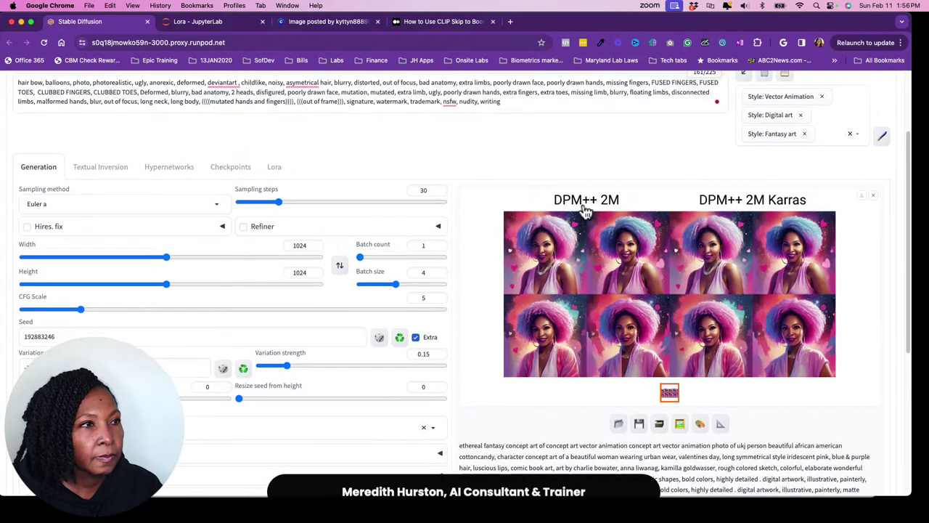
# Step: Replace "urban wear" with "a little black dress" in the positive prompt
pyautogui.scroll(-1, 585, 206)
pyautogui.scroll(5, 585, 206)
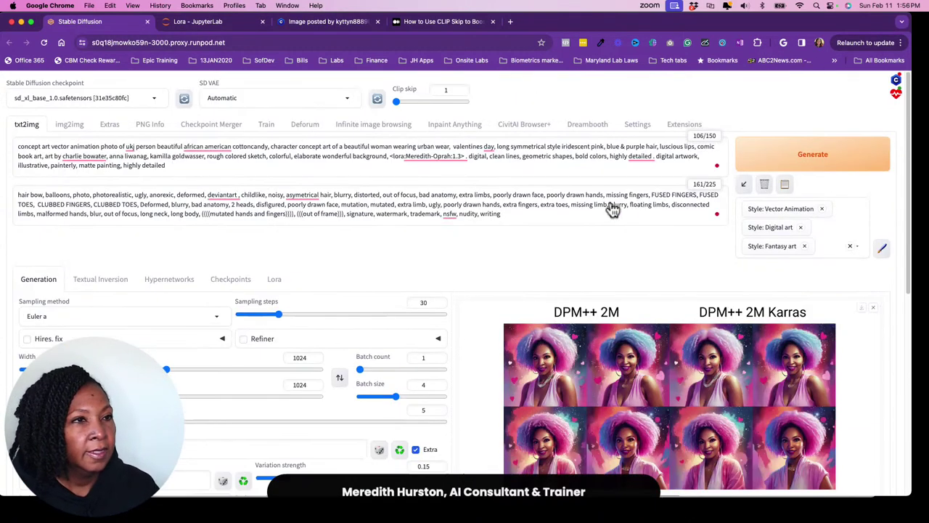
pyautogui.moveTo(451, 157)
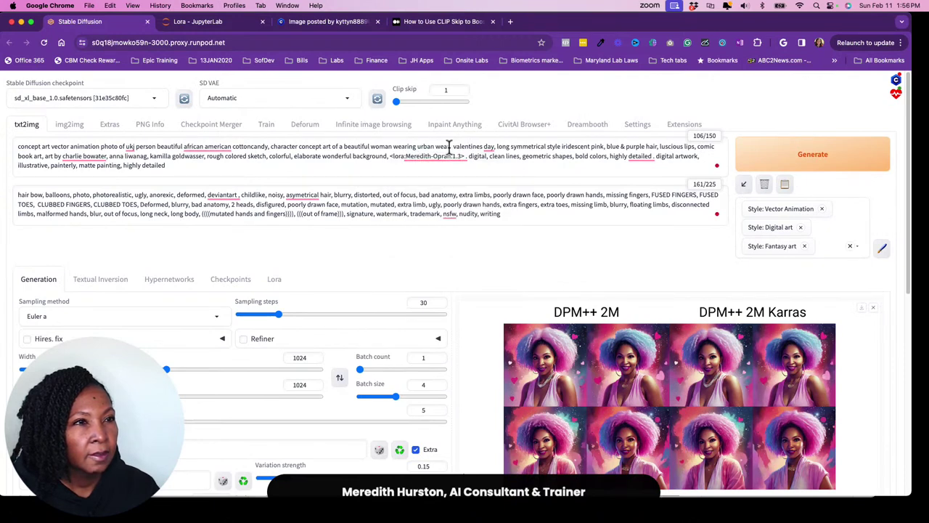
pyautogui.moveTo(451, 147); pyautogui.dragTo(419, 145)
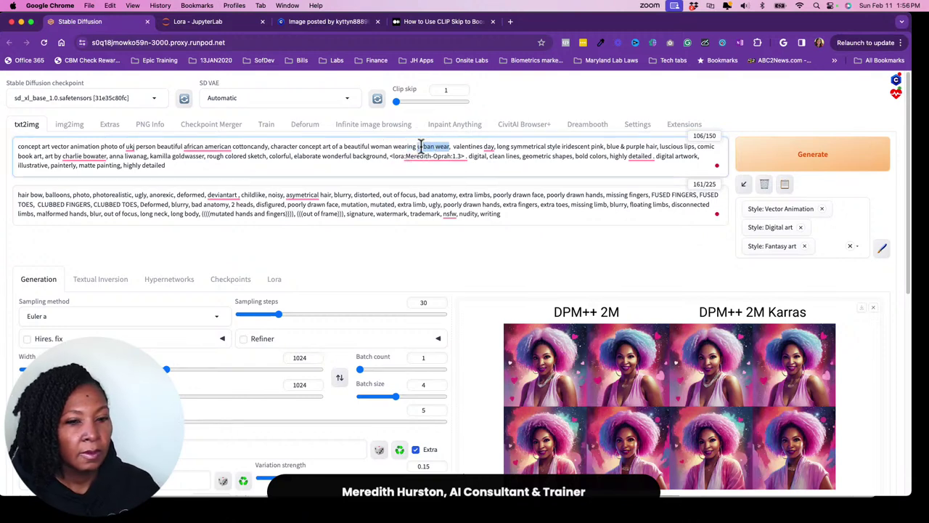
pyautogui.press('BackSpace')
pyautogui.write('a little black')
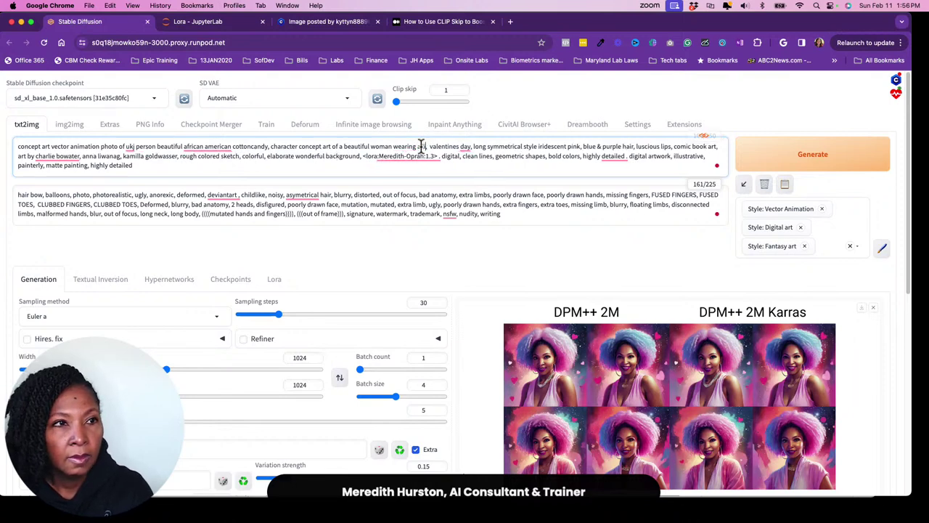
pyautogui.write(' dress')
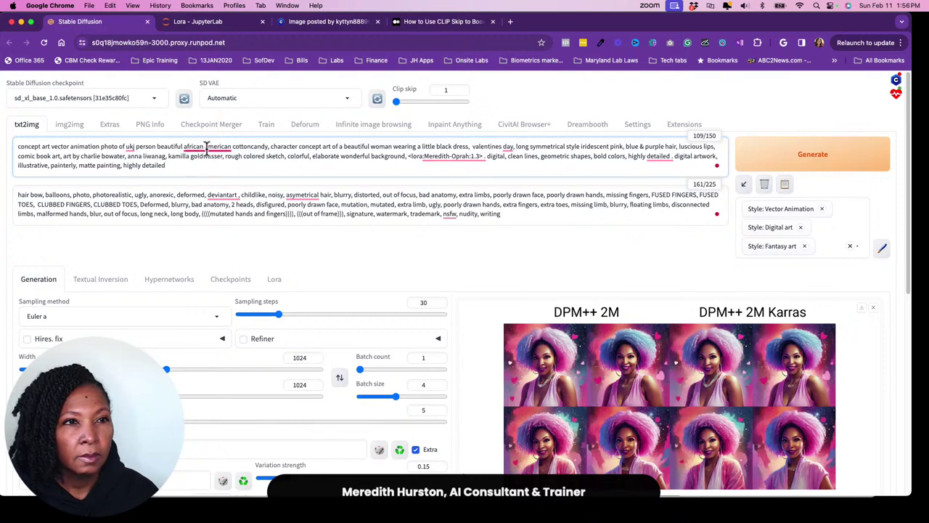
# Step: Insert ", wide angle shot," after "african american" in the positive prompt and generate the images
pyautogui.click(232, 146)
pyautogui.write('in a')
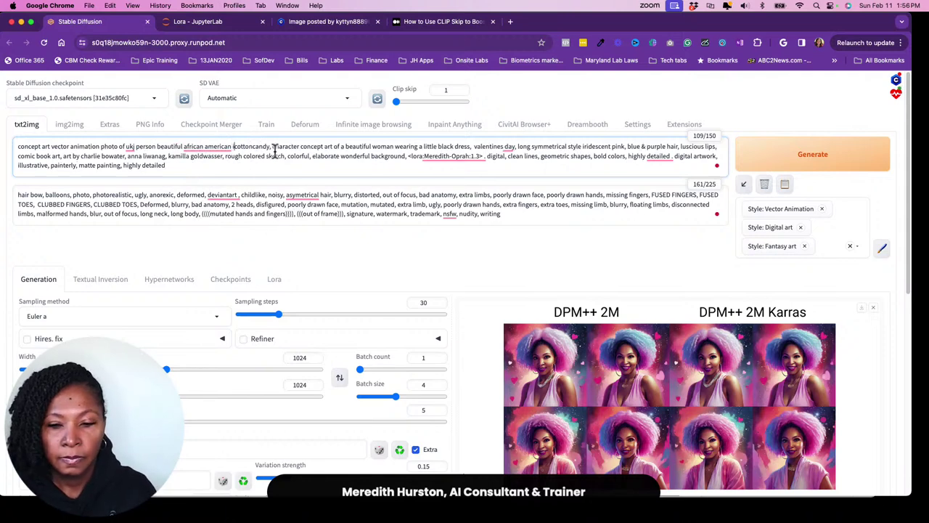
pyautogui.press('BackSpace')
pyautogui.press('BackSpace')
pyautogui.press('BackSpace')
pyautogui.press('BackSpace')
pyautogui.press('BackSpace')
pyautogui.write(', wide an')
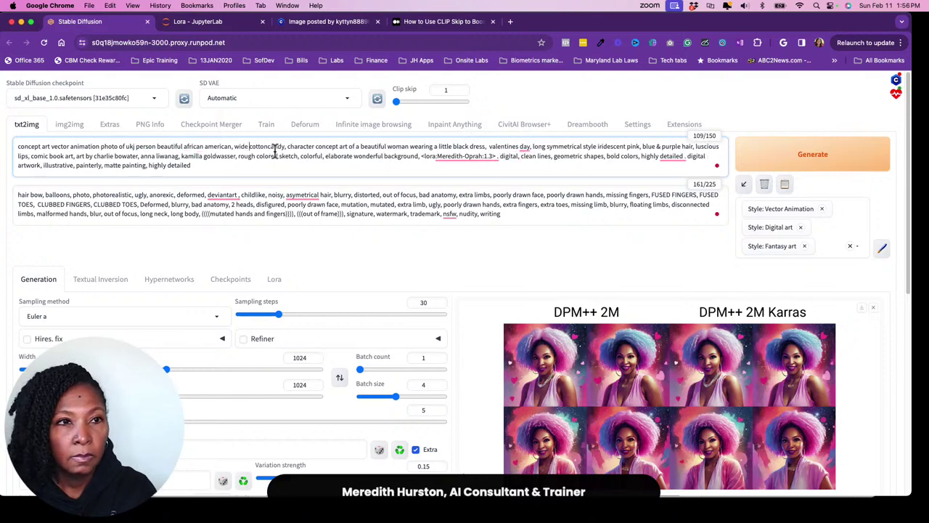
pyautogui.write('gle shot,')
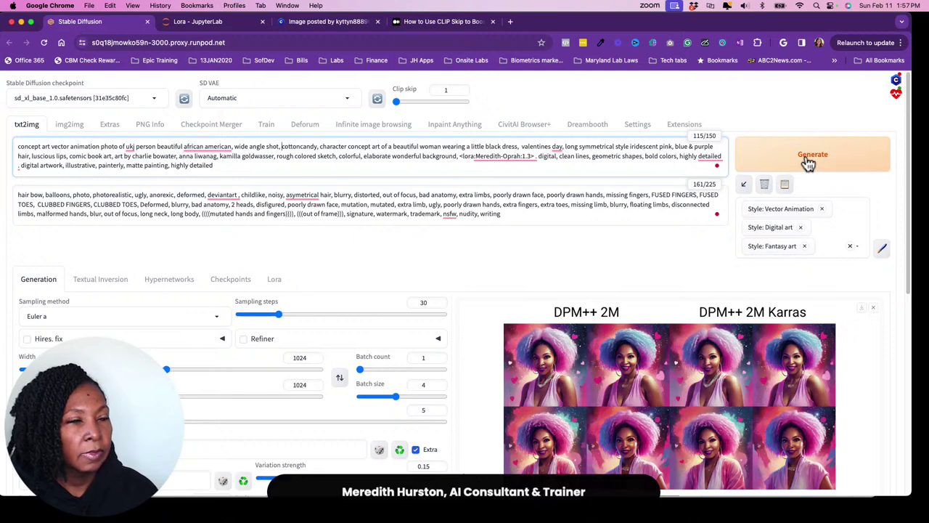
pyautogui.click(808, 161)
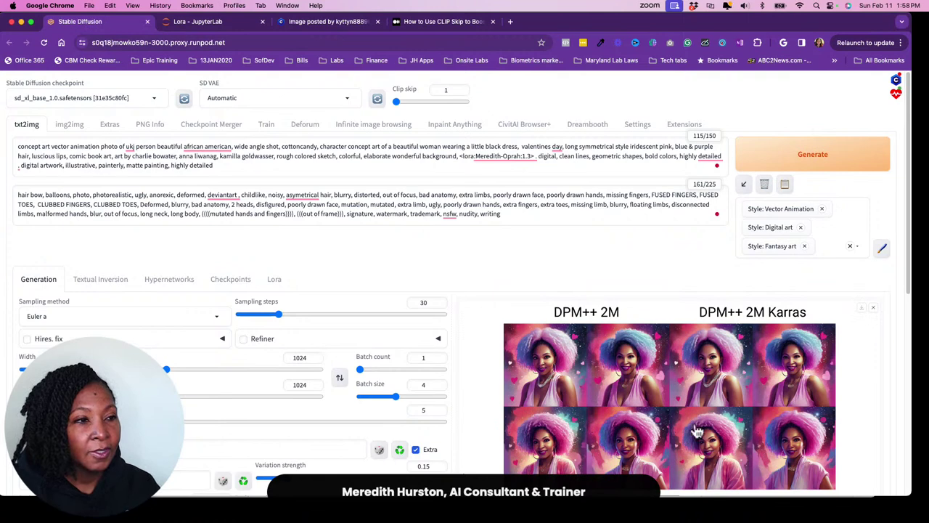
# Step: Examine the little black dress sampler grid enlarged and close it
pyautogui.click(639, 419)
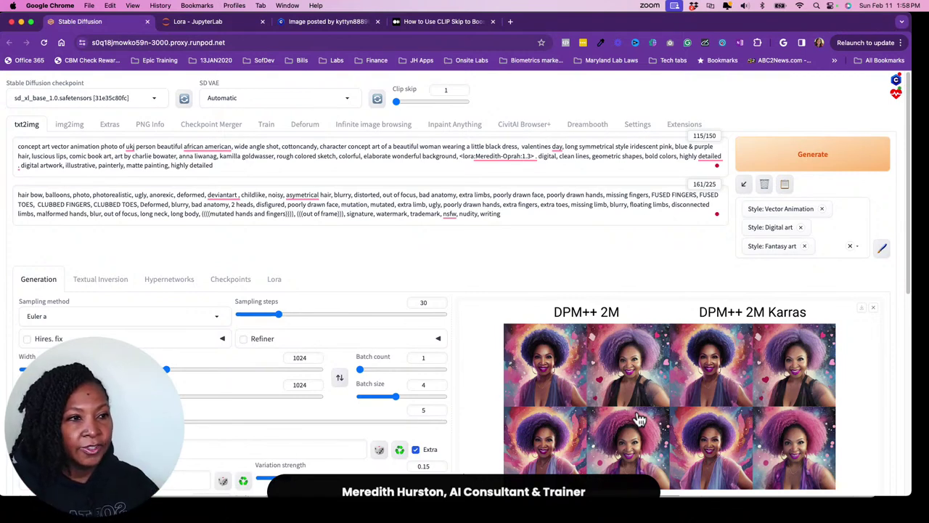
pyautogui.click(672, 407)
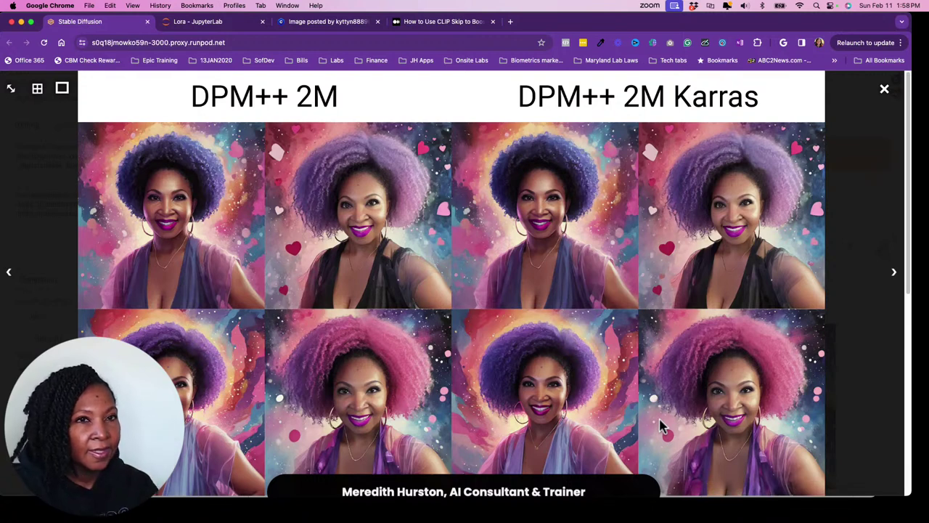
pyautogui.click(884, 90)
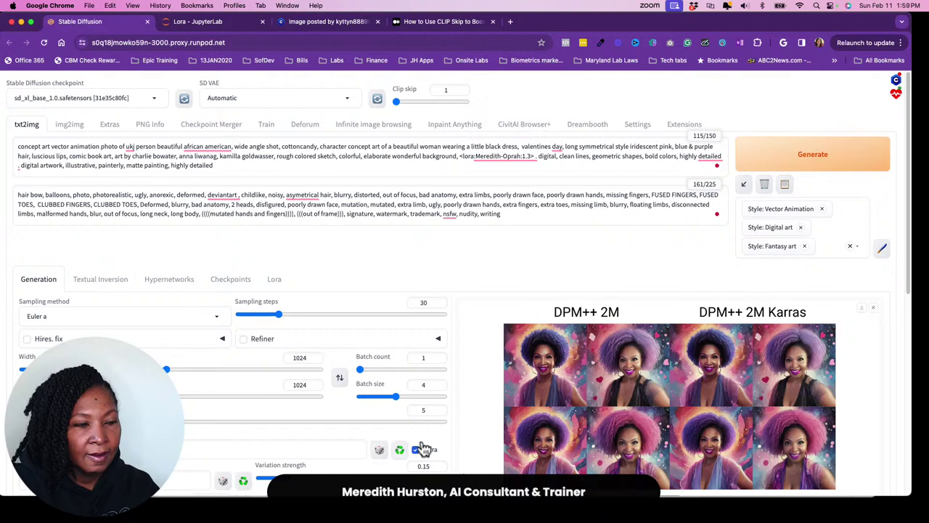
# Step: Switch to Finder to view the earlier portraits in the "3Feb24 SD images" folder
pyautogui.scroll(-1, 589, 390)
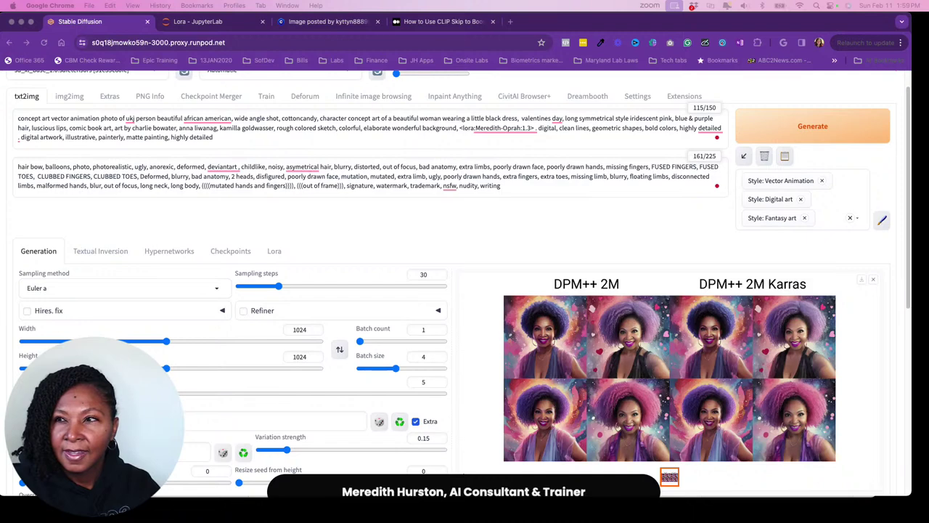
pyautogui.press('super+Tab')
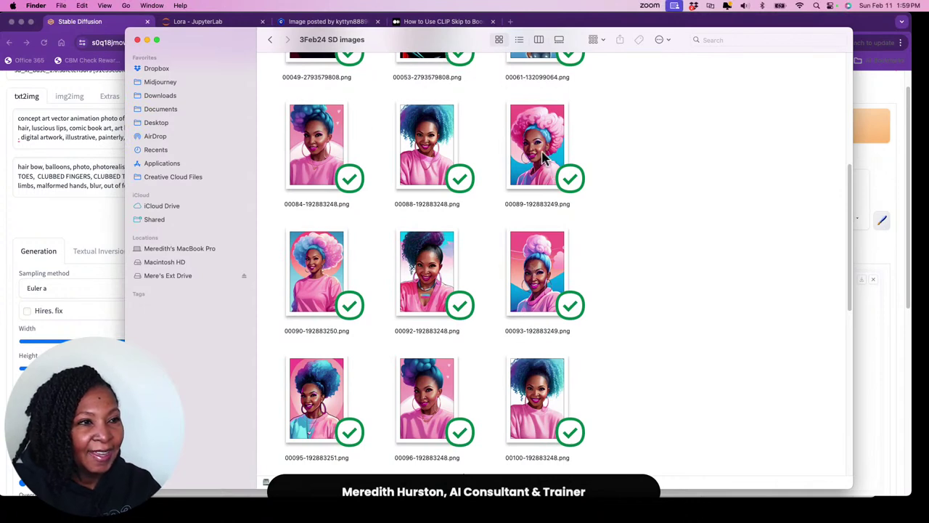
# Step: View the earlier portrait 00093-192883249.png in Preview, close it, and dismiss Finder to return to Stable Diffusion in Chrome
pyautogui.click(535, 273)
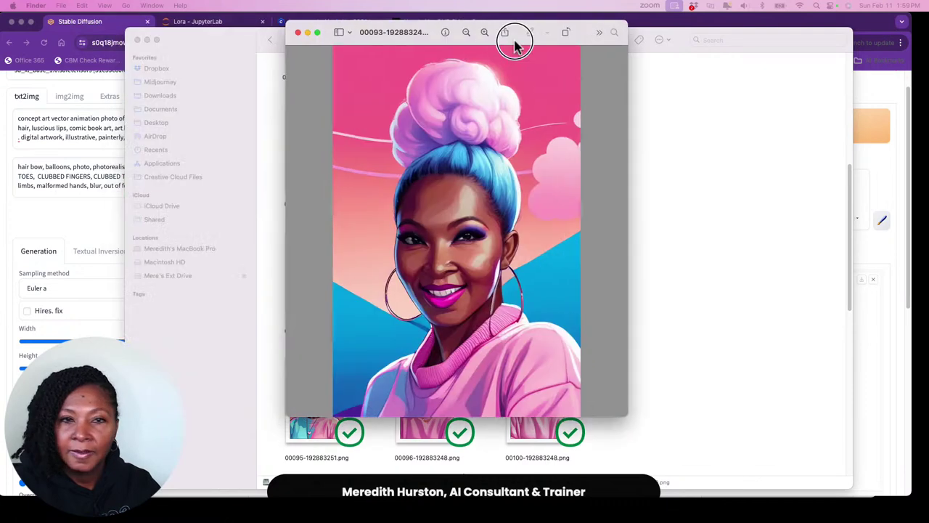
pyautogui.moveTo(516, 41); pyautogui.dragTo(552, 89)
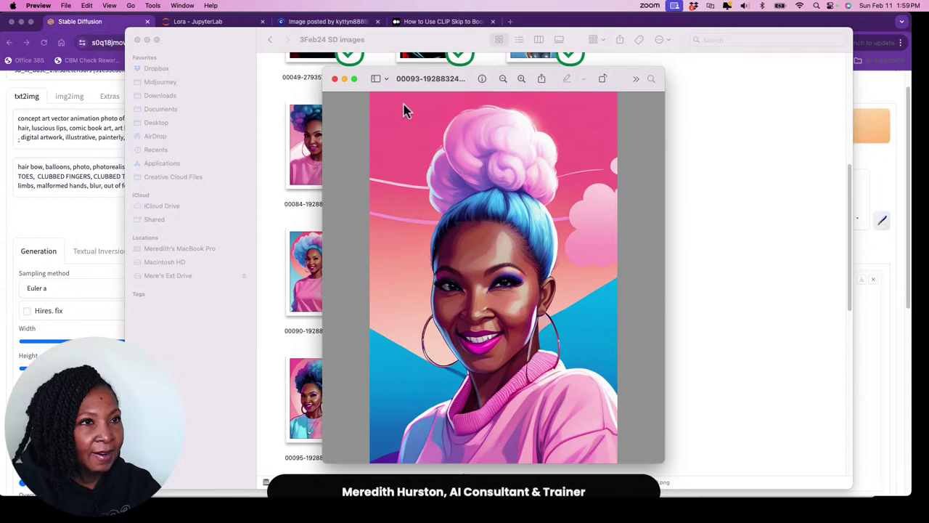
pyautogui.click(334, 79)
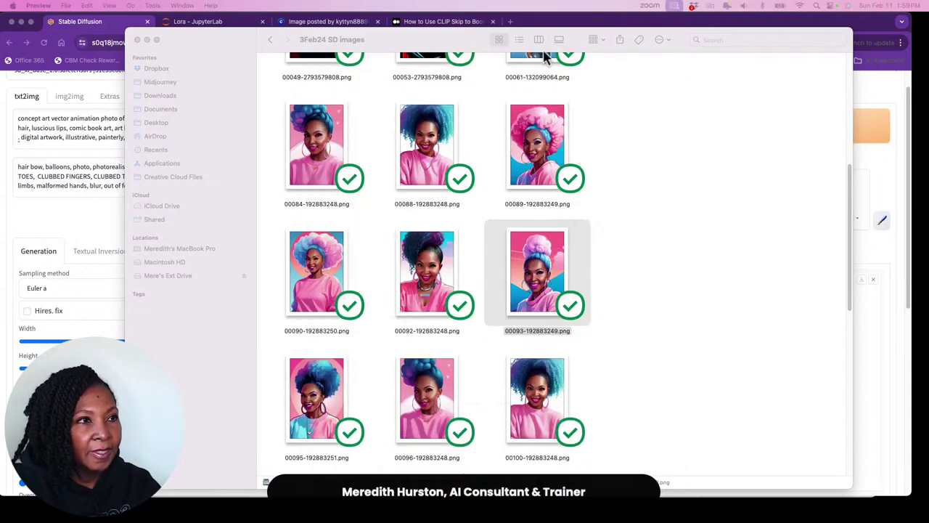
pyautogui.moveTo(446, 37); pyautogui.dragTo(0, 44)
pyautogui.press('super+w')
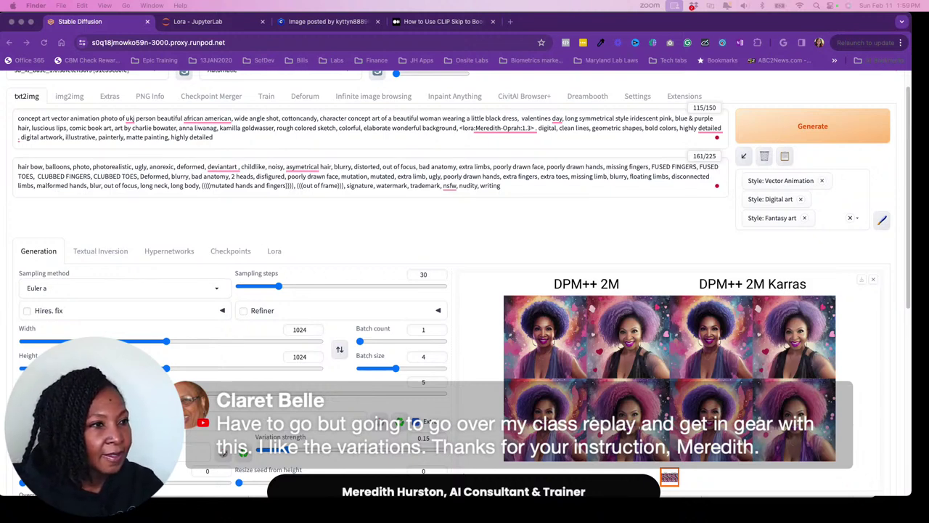
# Step: Inspect the current sampler comparison grid enlarged, close it, and generate a new batch with the same prompt
pyautogui.click(667, 379)
pyautogui.click(667, 379)
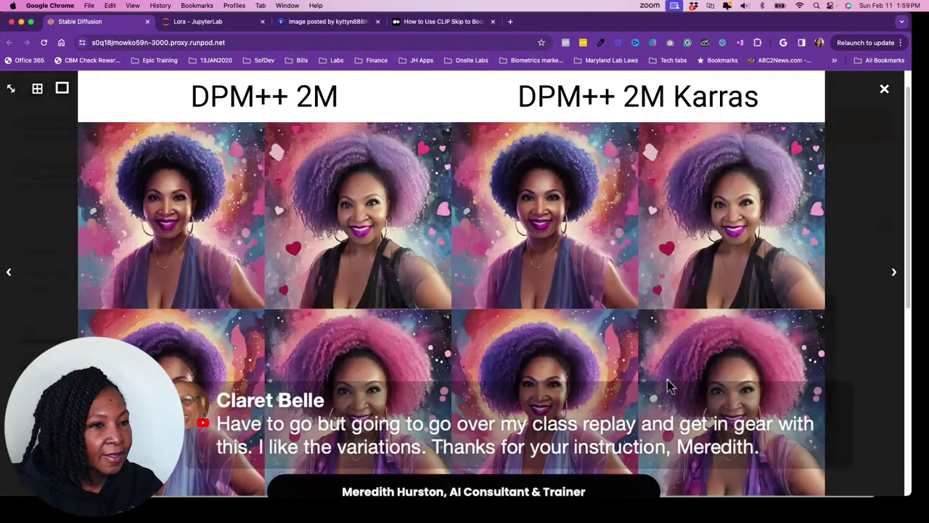
pyautogui.click(882, 88)
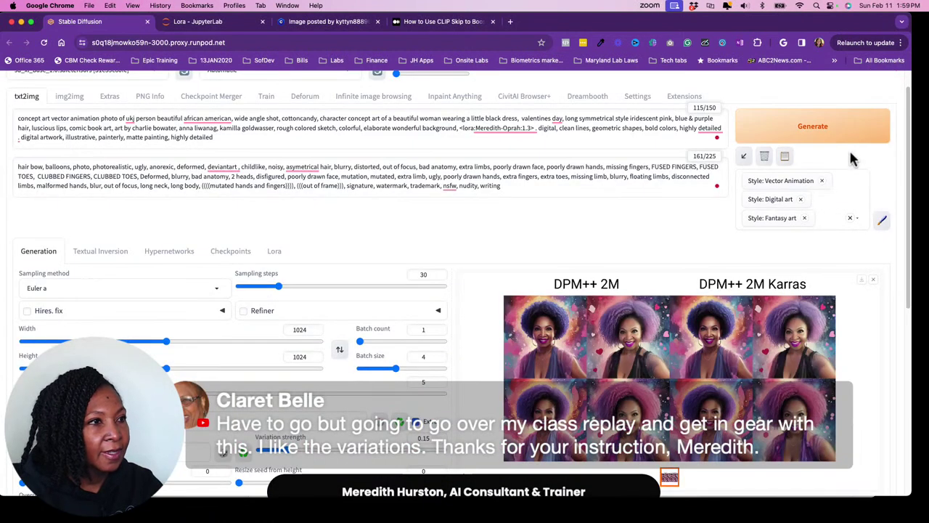
pyautogui.click(817, 135)
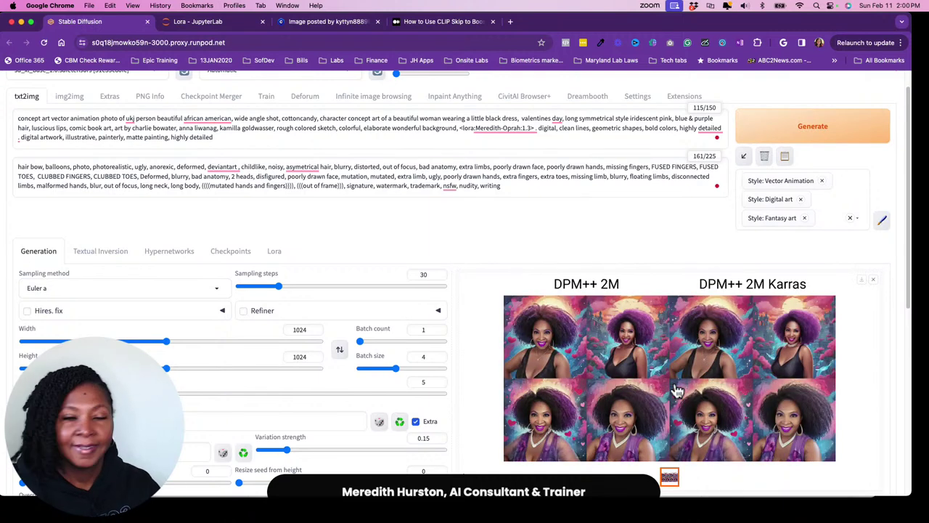
# Step: Examine the new black dress grid enlarged, close it, and generate another batch with the settings unchanged
pyautogui.click(663, 383)
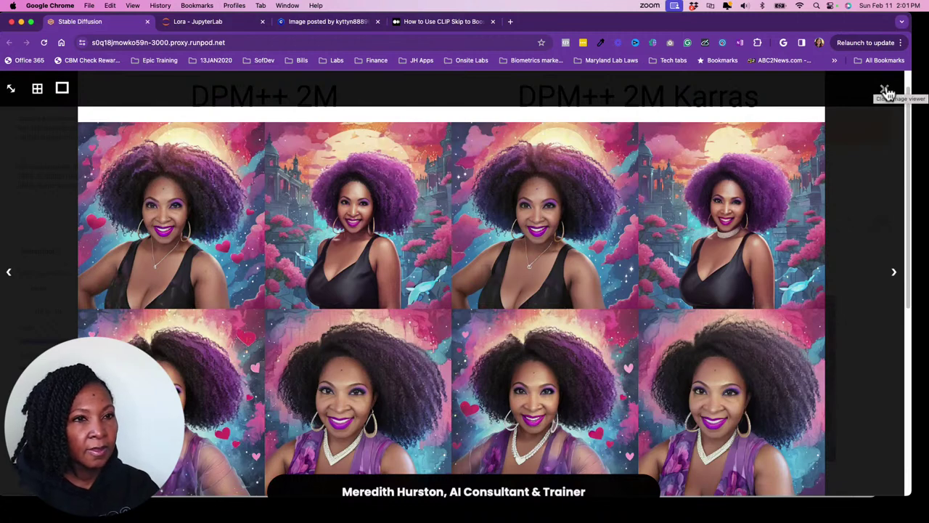
pyautogui.click(877, 107)
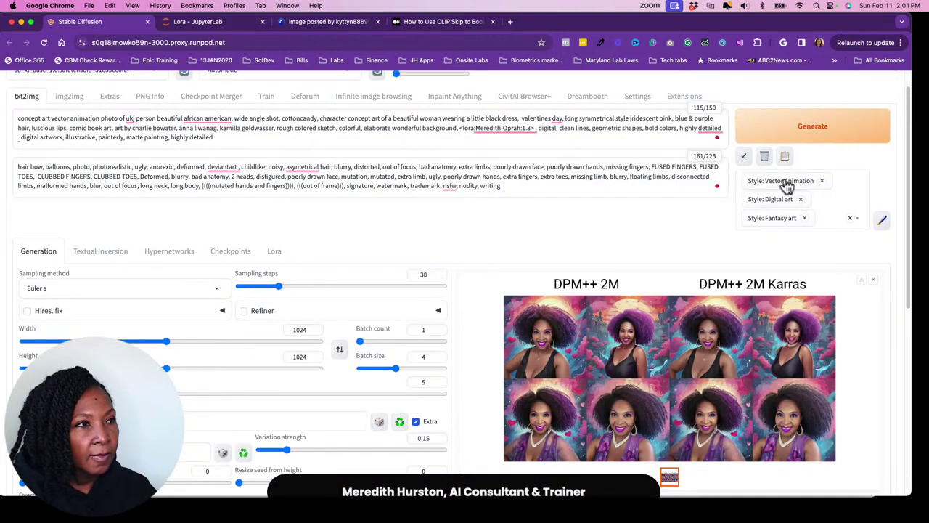
pyautogui.click(821, 129)
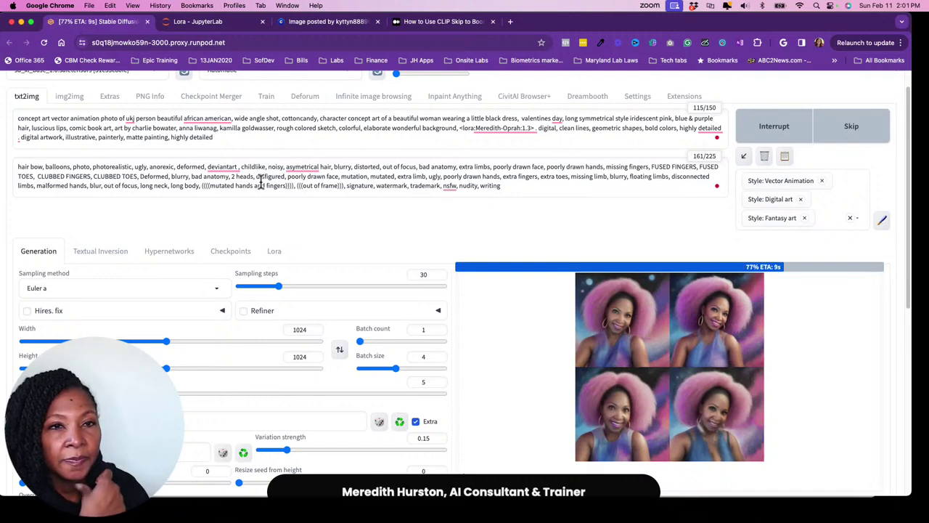
# Step: Remove the stray space before the comma after "highly detailed" in the positive prompt and add the Watercolor style
pyautogui.click(20, 139)
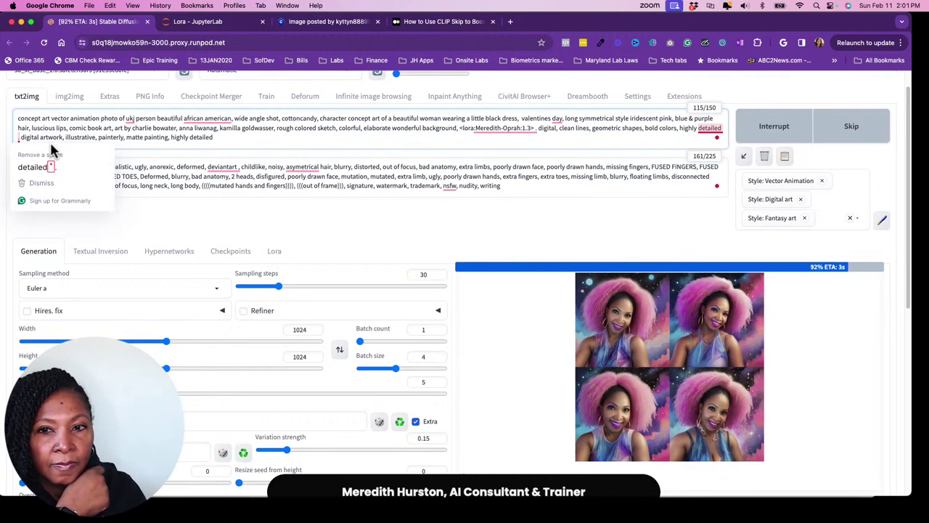
pyautogui.click(51, 149)
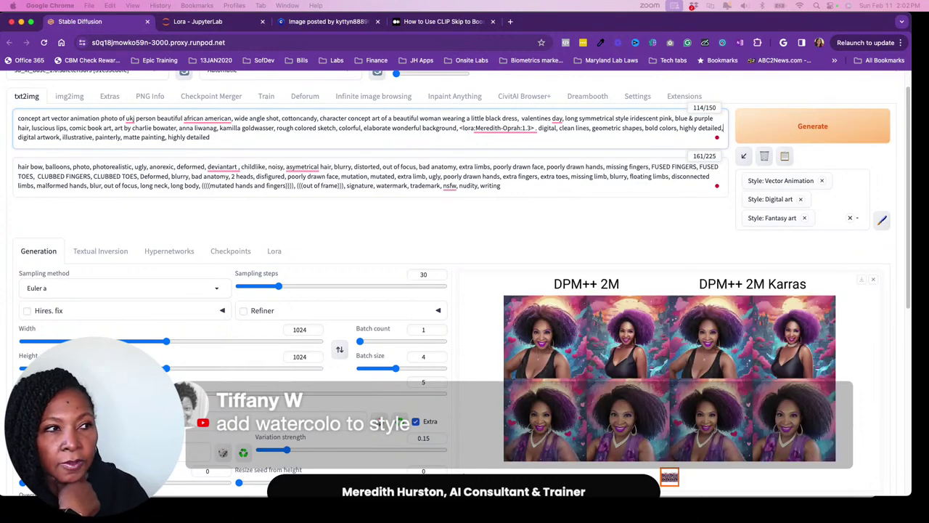
pyautogui.click(824, 222)
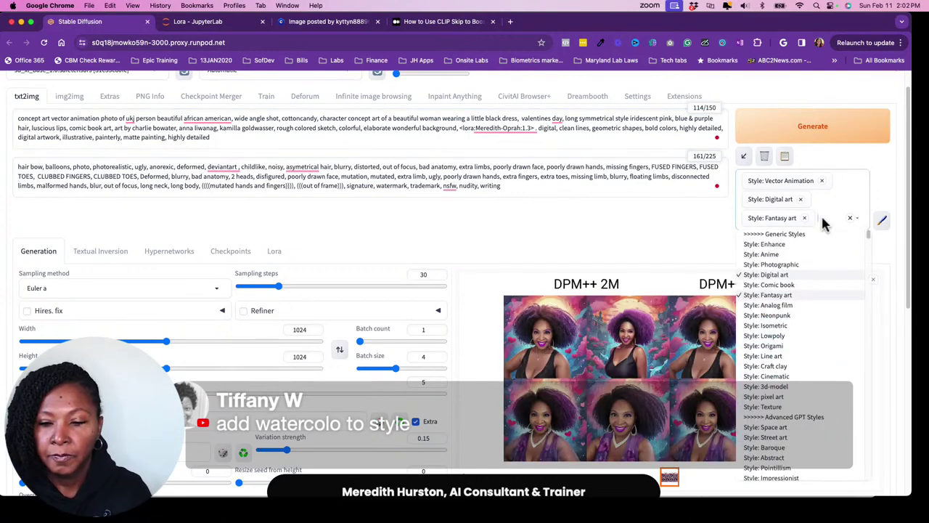
pyautogui.write('waterco')
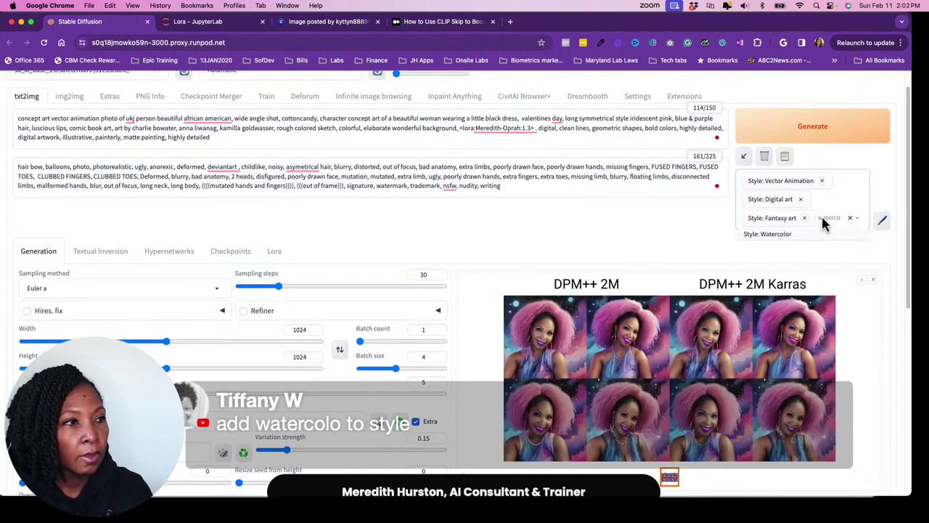
pyautogui.click(782, 236)
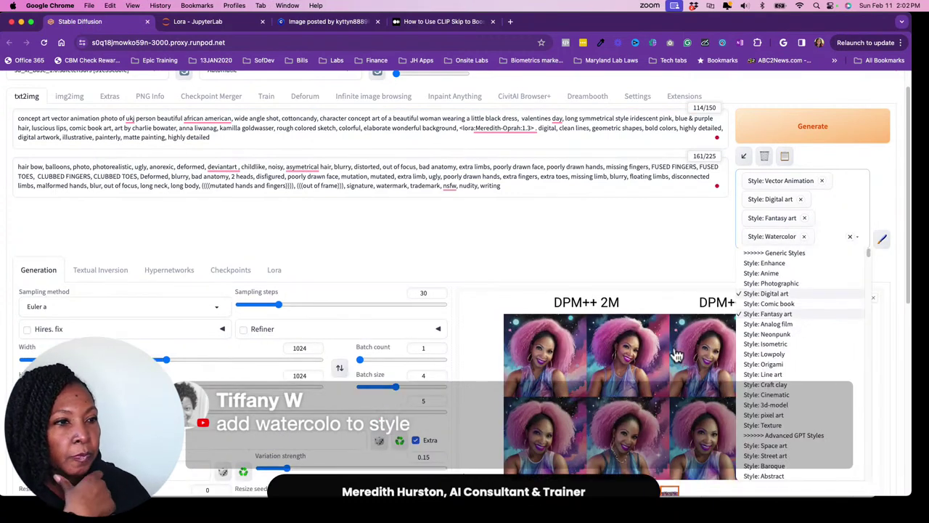
pyautogui.click(626, 250)
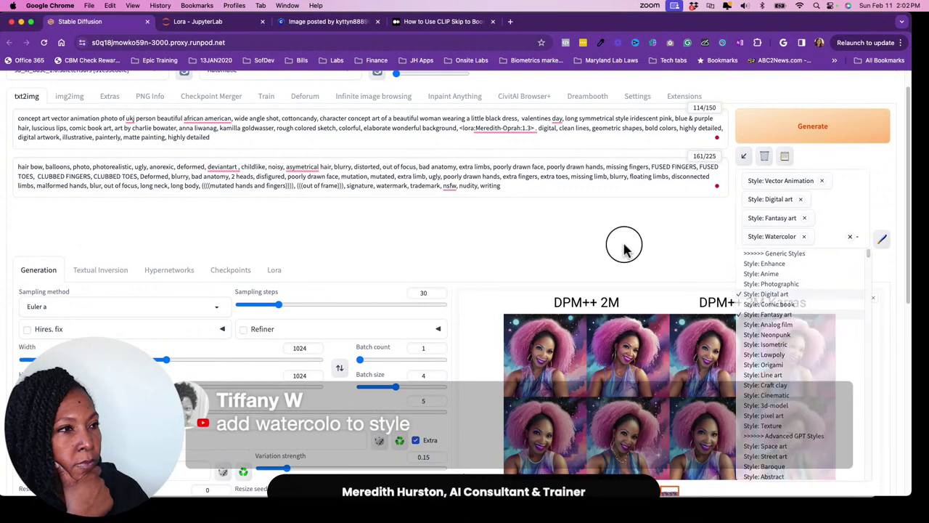
# Step: Examine the pink-haired portrait grid enlarged, close it, and generate images with the Watercolor style included
pyautogui.click(650, 377)
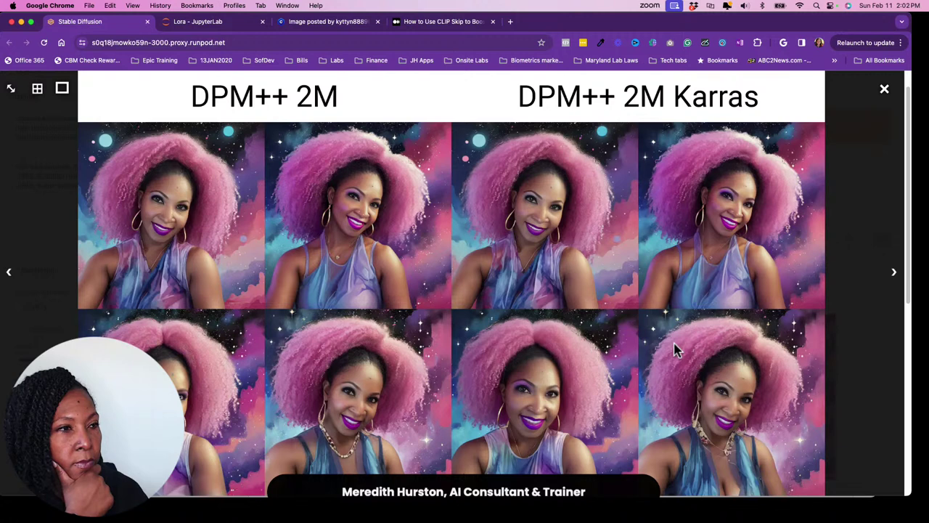
pyautogui.click(871, 352)
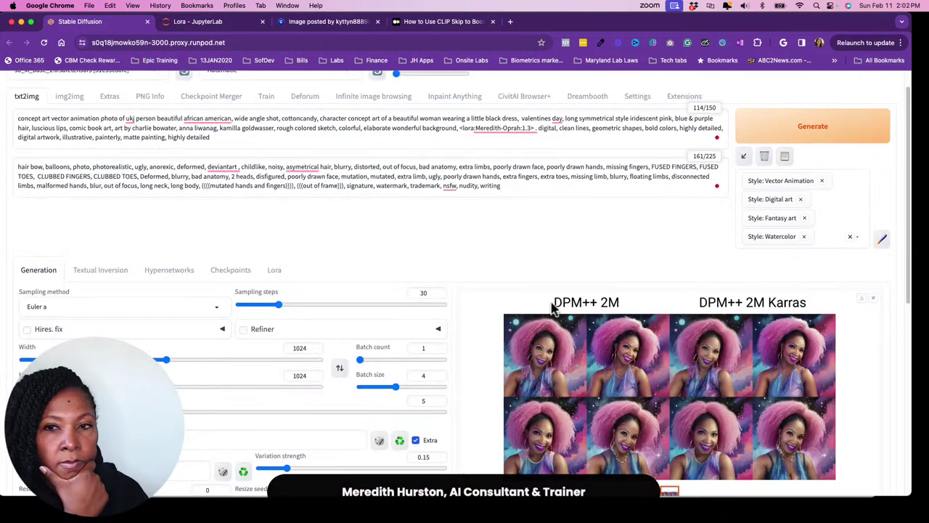
pyautogui.click(808, 138)
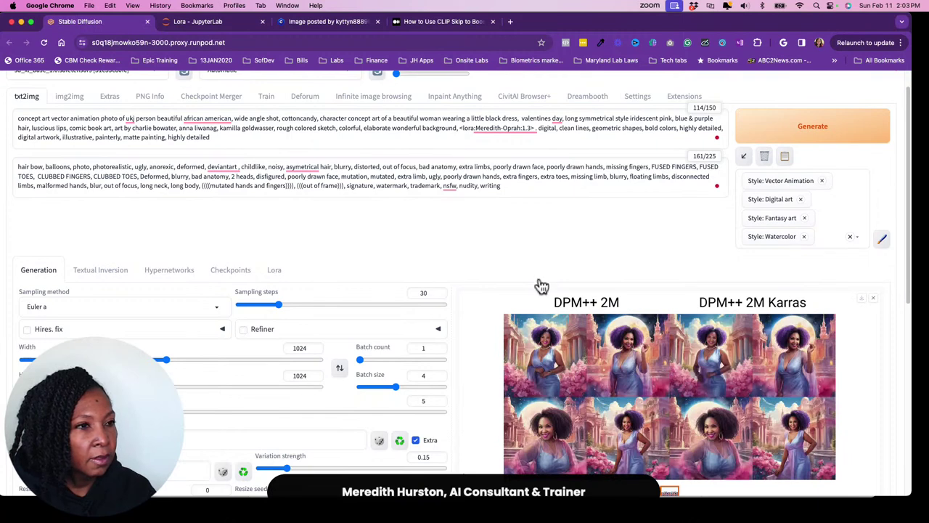
# Step: Examine the watercolor-style sampler grid enlarged and close it
pyautogui.click(666, 410)
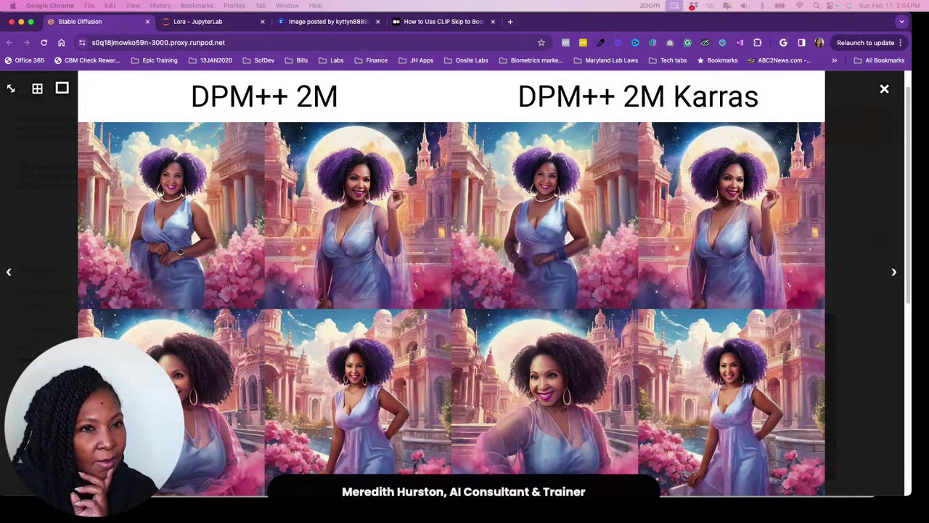
pyautogui.click(884, 89)
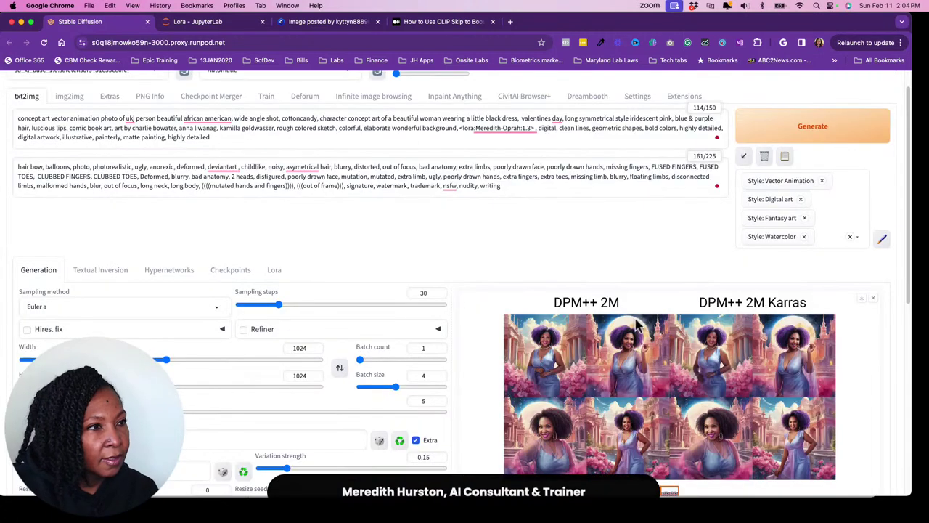
# Step: Open the infinite image browser to view the individual txt2img outputs from 2024-02-11
pyautogui.scroll(-4, 640, 326)
pyautogui.scroll(5, 565, 233)
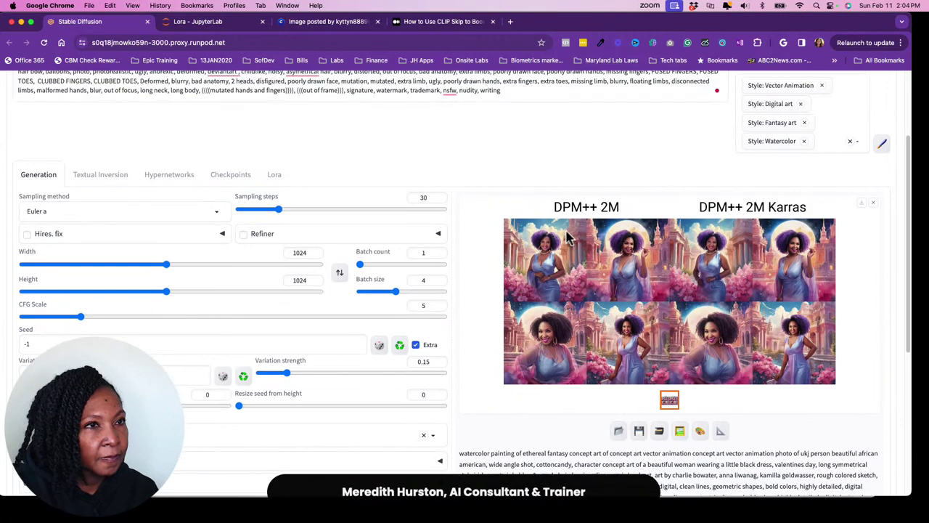
pyautogui.click(368, 127)
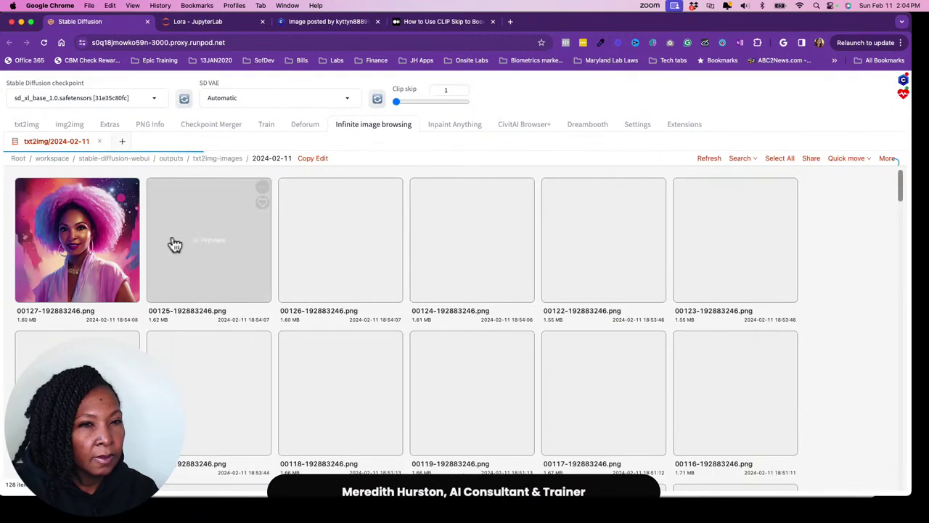